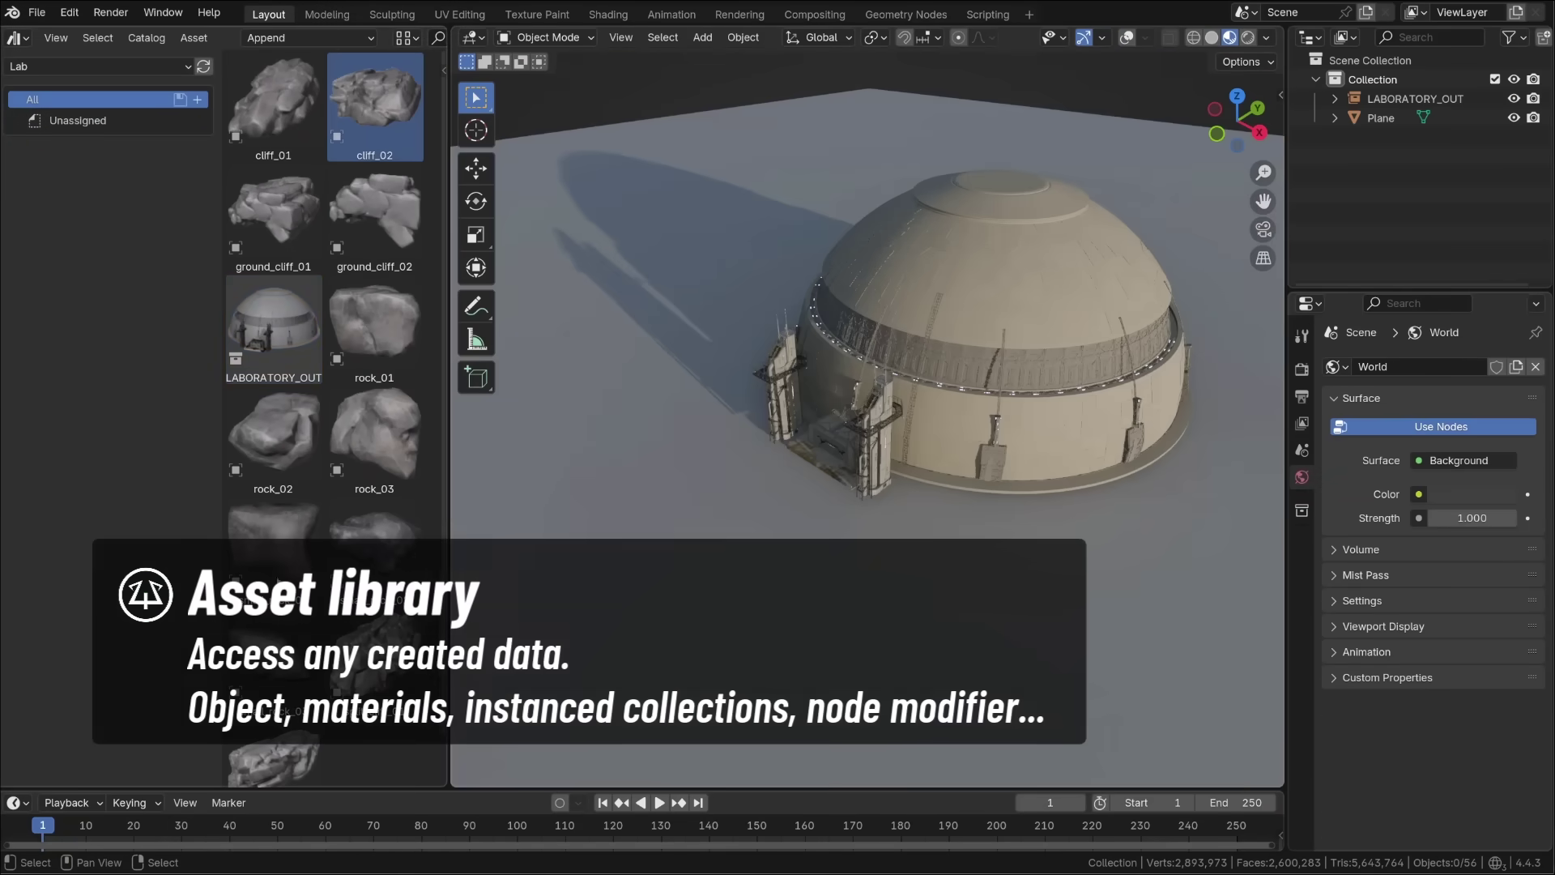
Place cliff_01 and cliff_02 beside the laboratory and scale the new cliff.
click(374, 104)
drag(271, 132, 612, 388)
drag(637, 325, 625, 325)
drag(374, 103, 583, 442)
key(s)
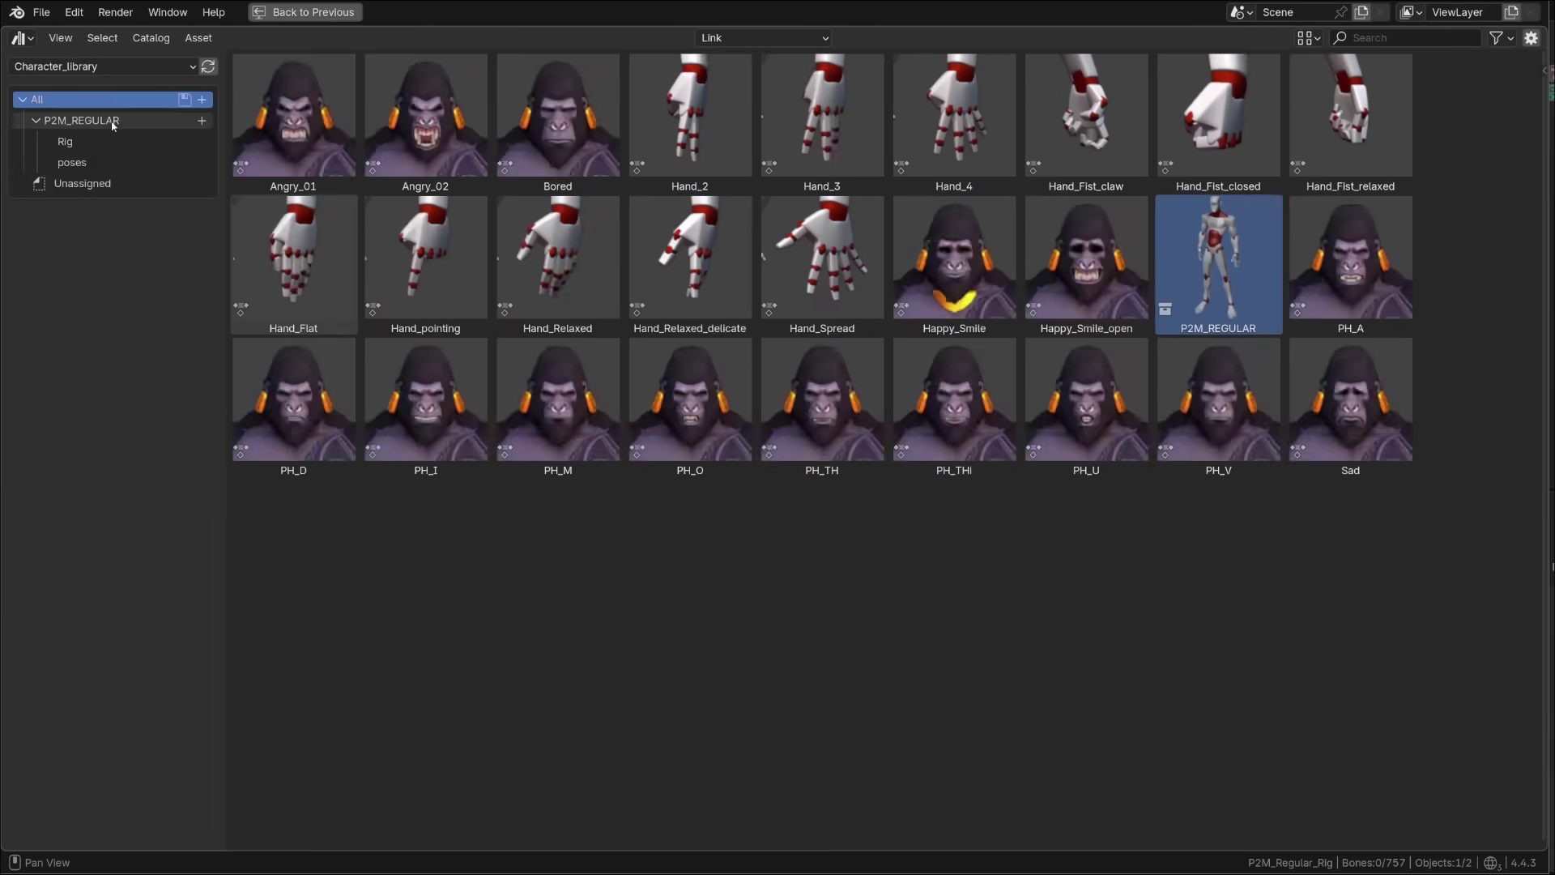
Slide the rock along X and drag the P2M_REGULAR rig in from the Rig catalog.
click(113, 123)
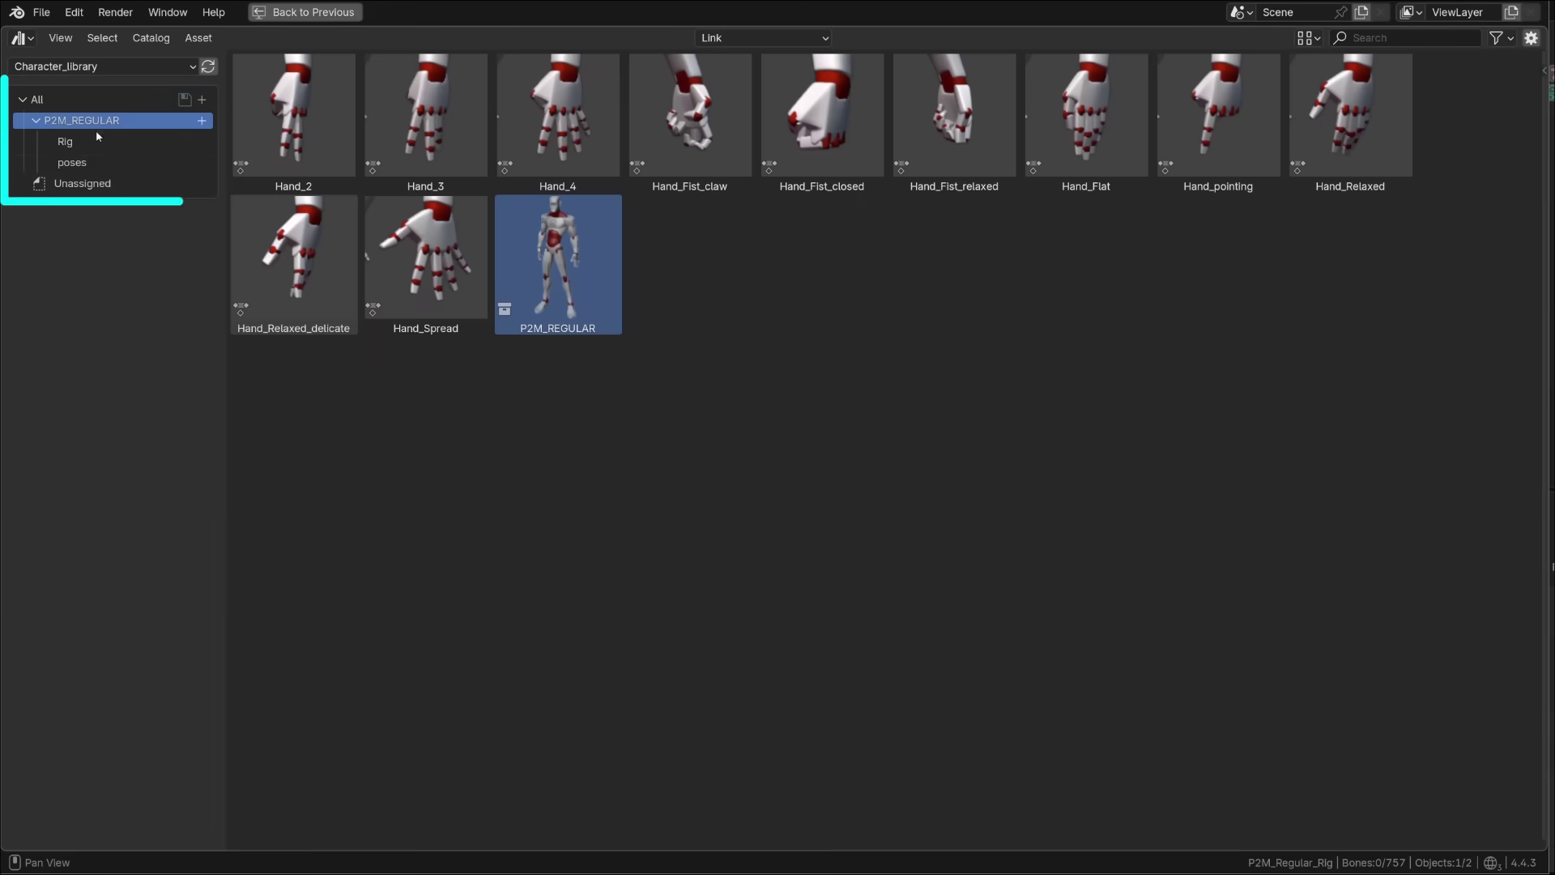
click(113, 144)
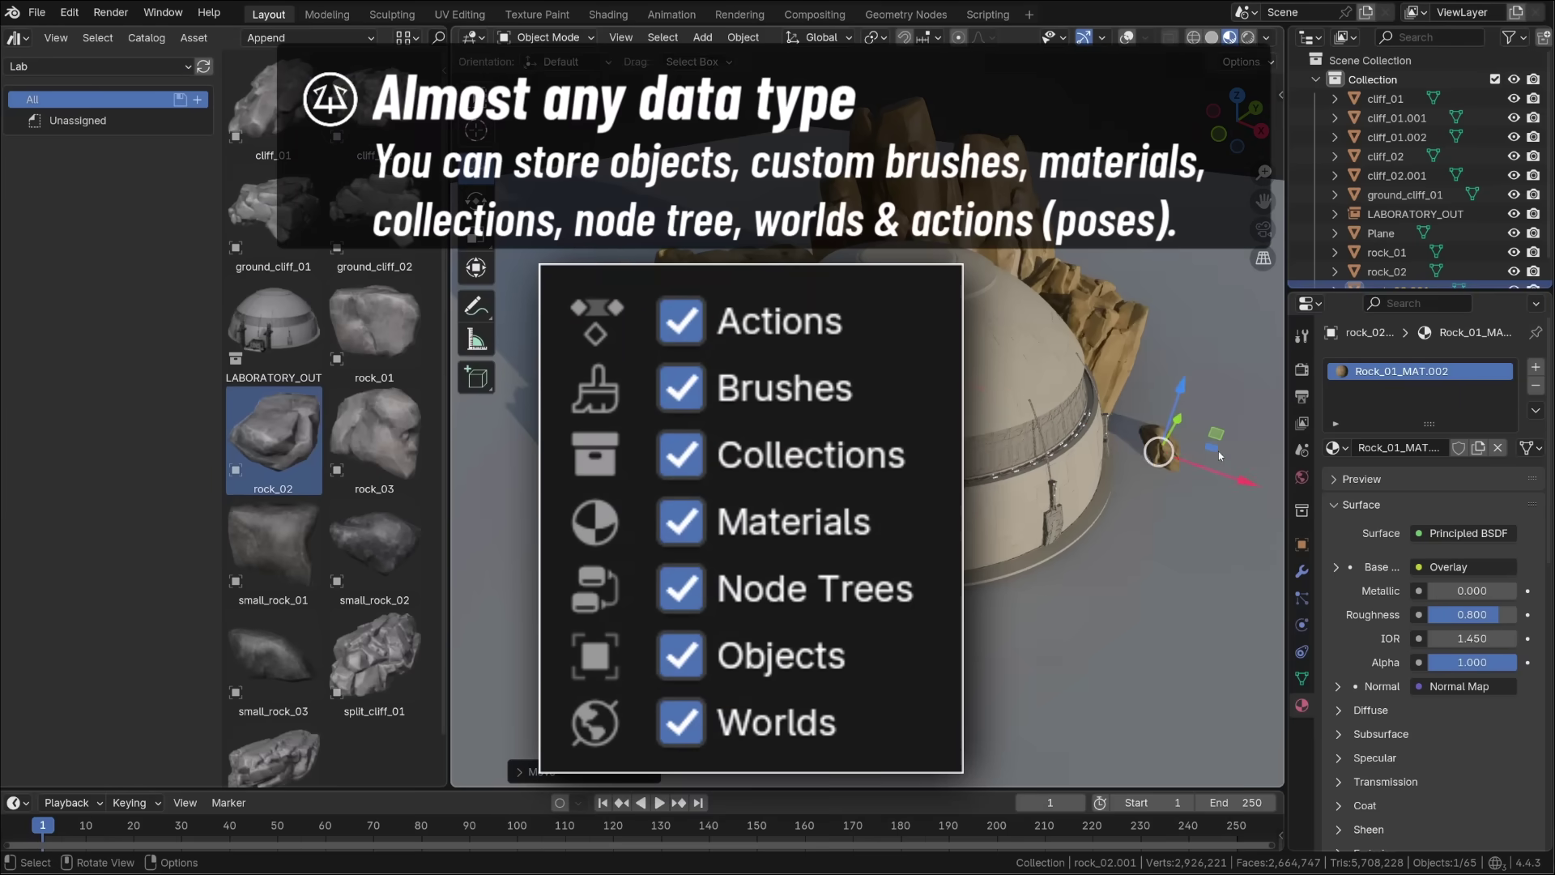
drag(1231, 475, 1202, 471)
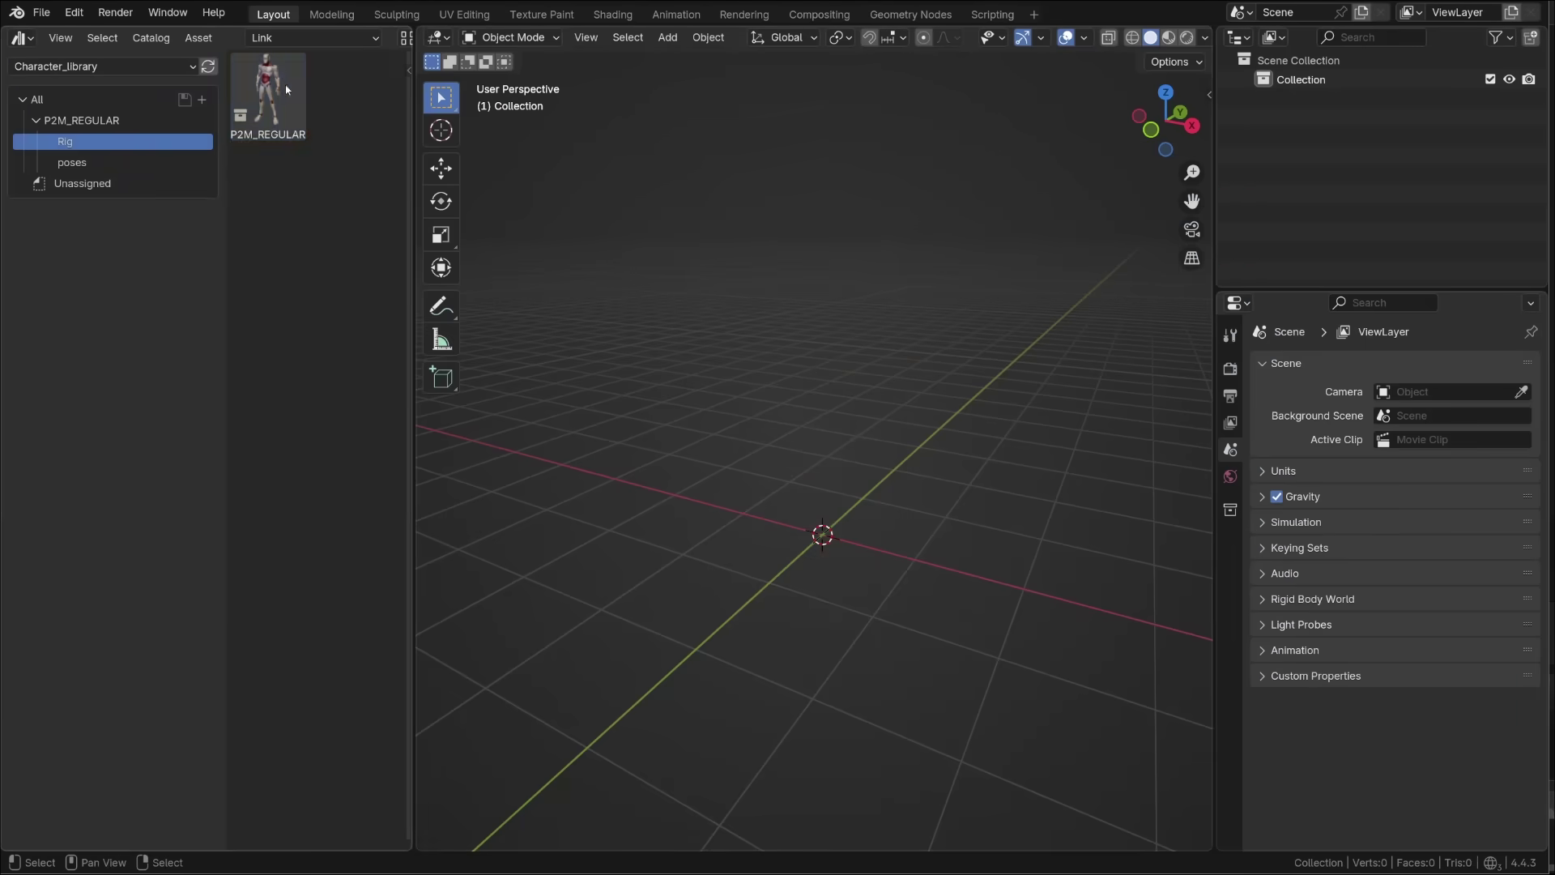
drag(268, 93, 749, 501)
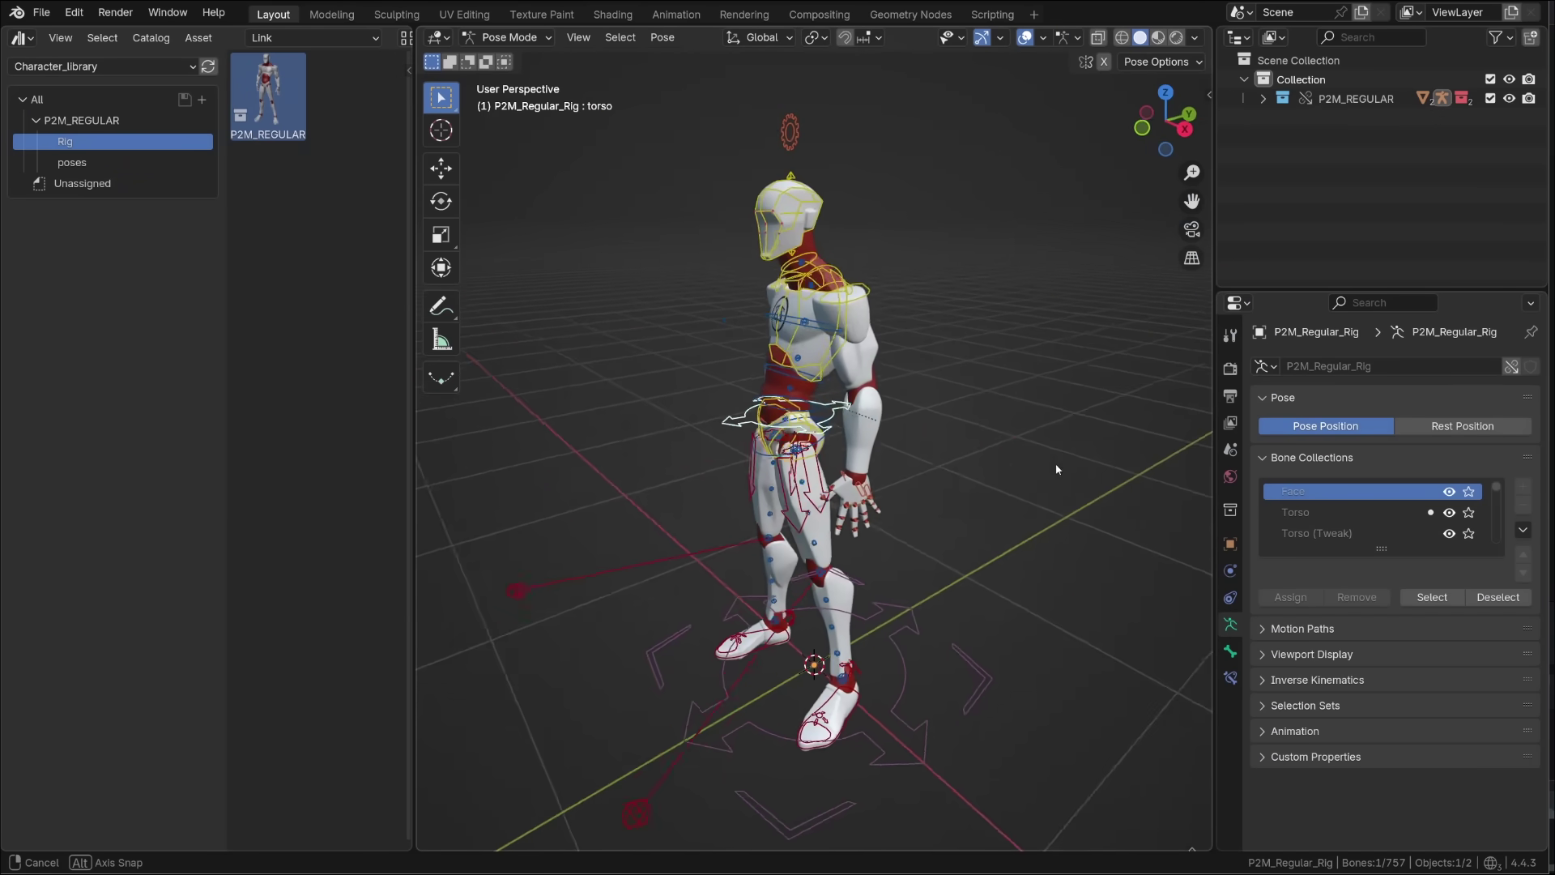
middle_drag(1068, 487, 511, 461)
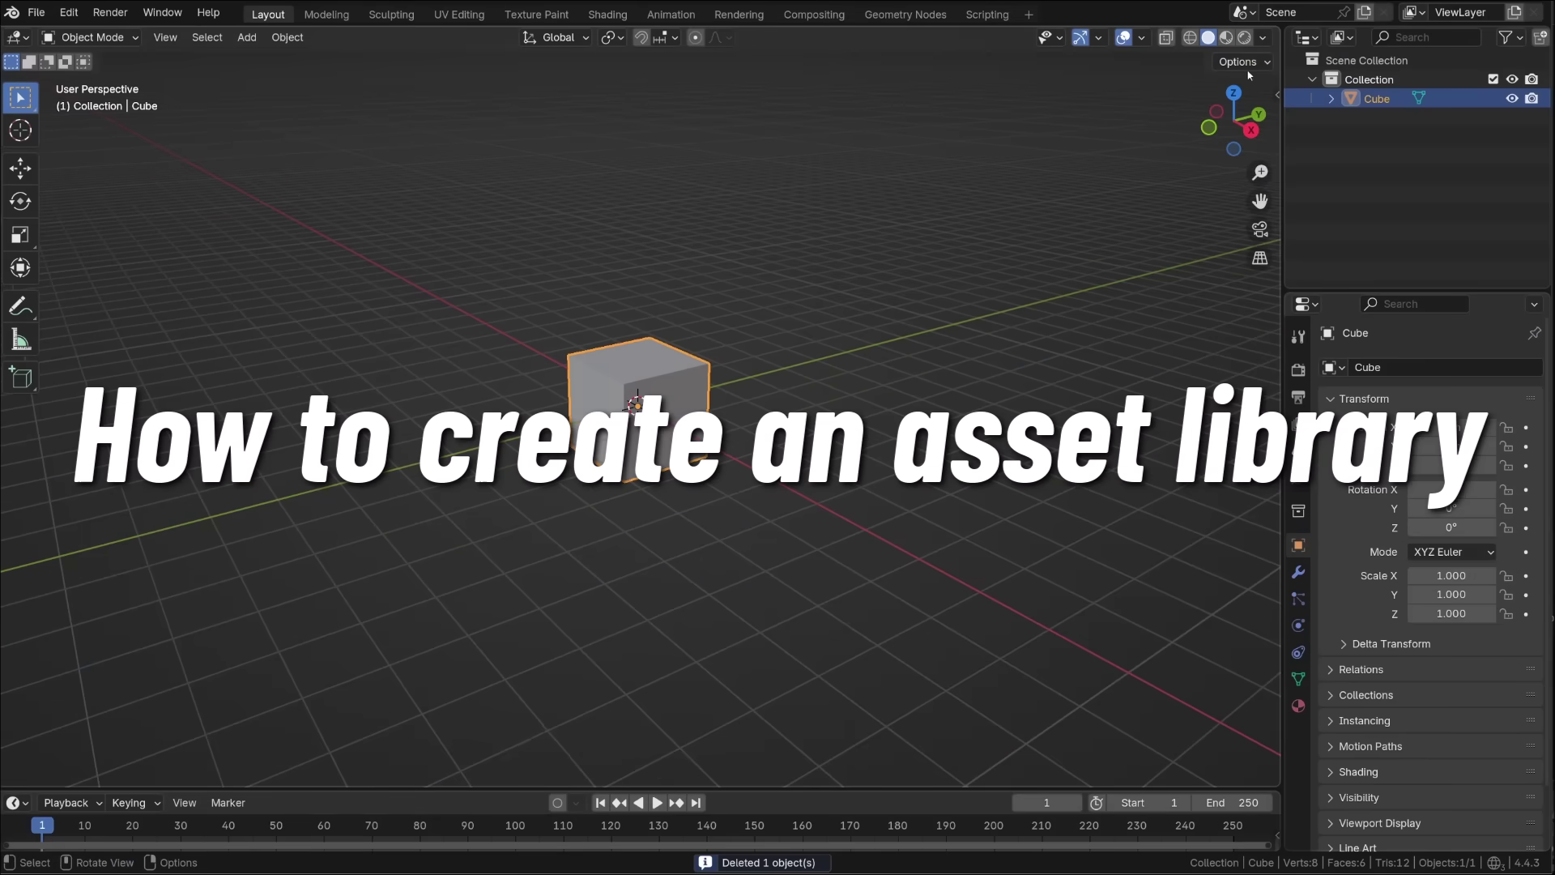
Switch the viewport to Material Preview lit by a warmer HDRI.
click(1226, 37)
click(1262, 37)
click(1246, 195)
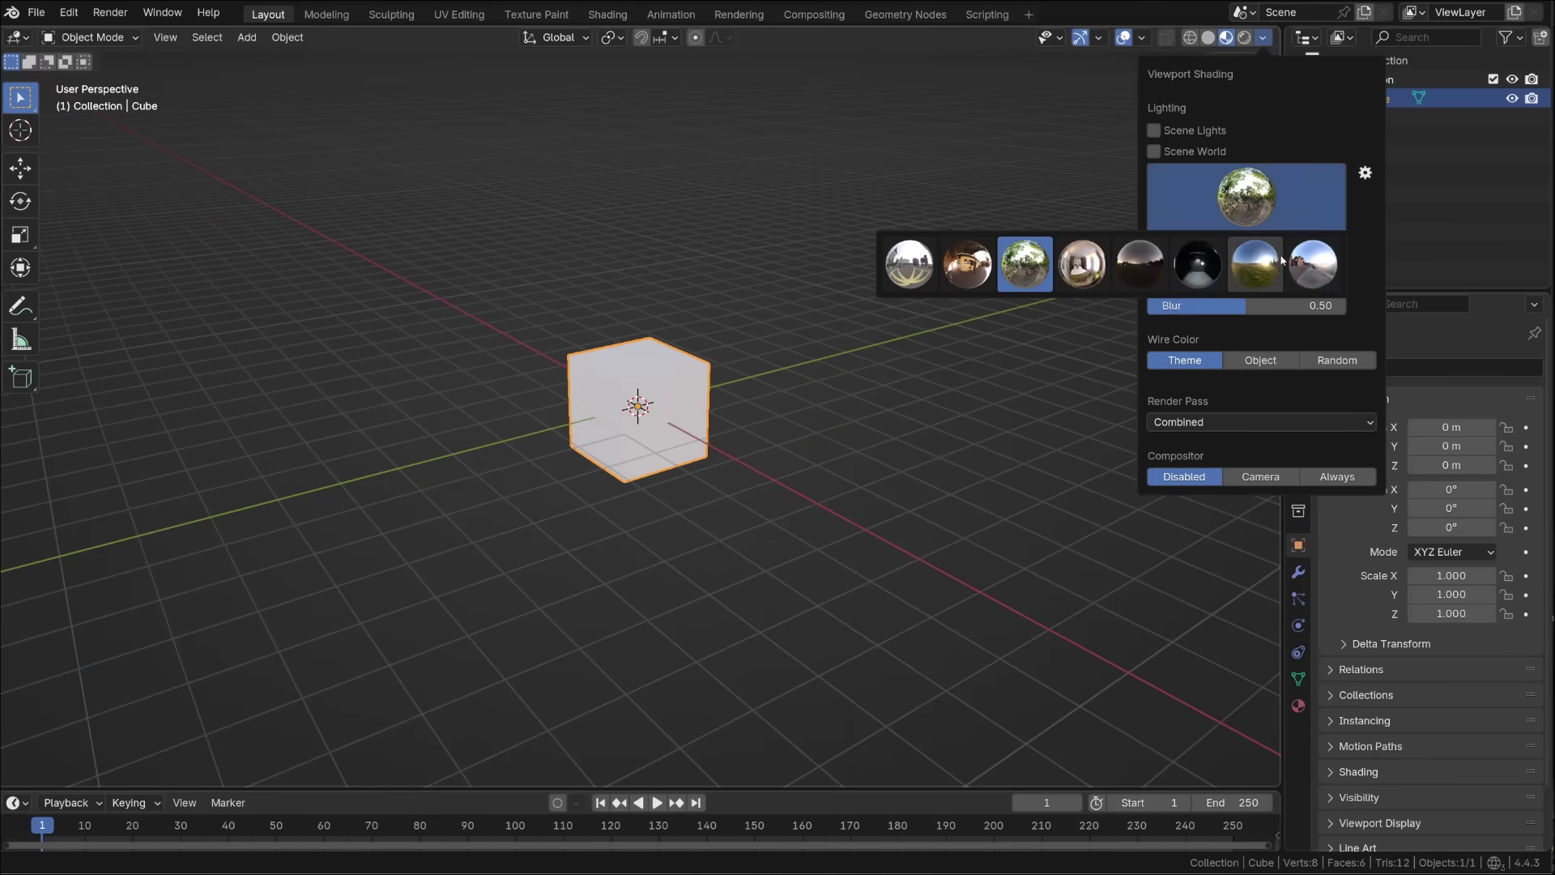
click(1254, 268)
scroll(690, 546, up, 3)
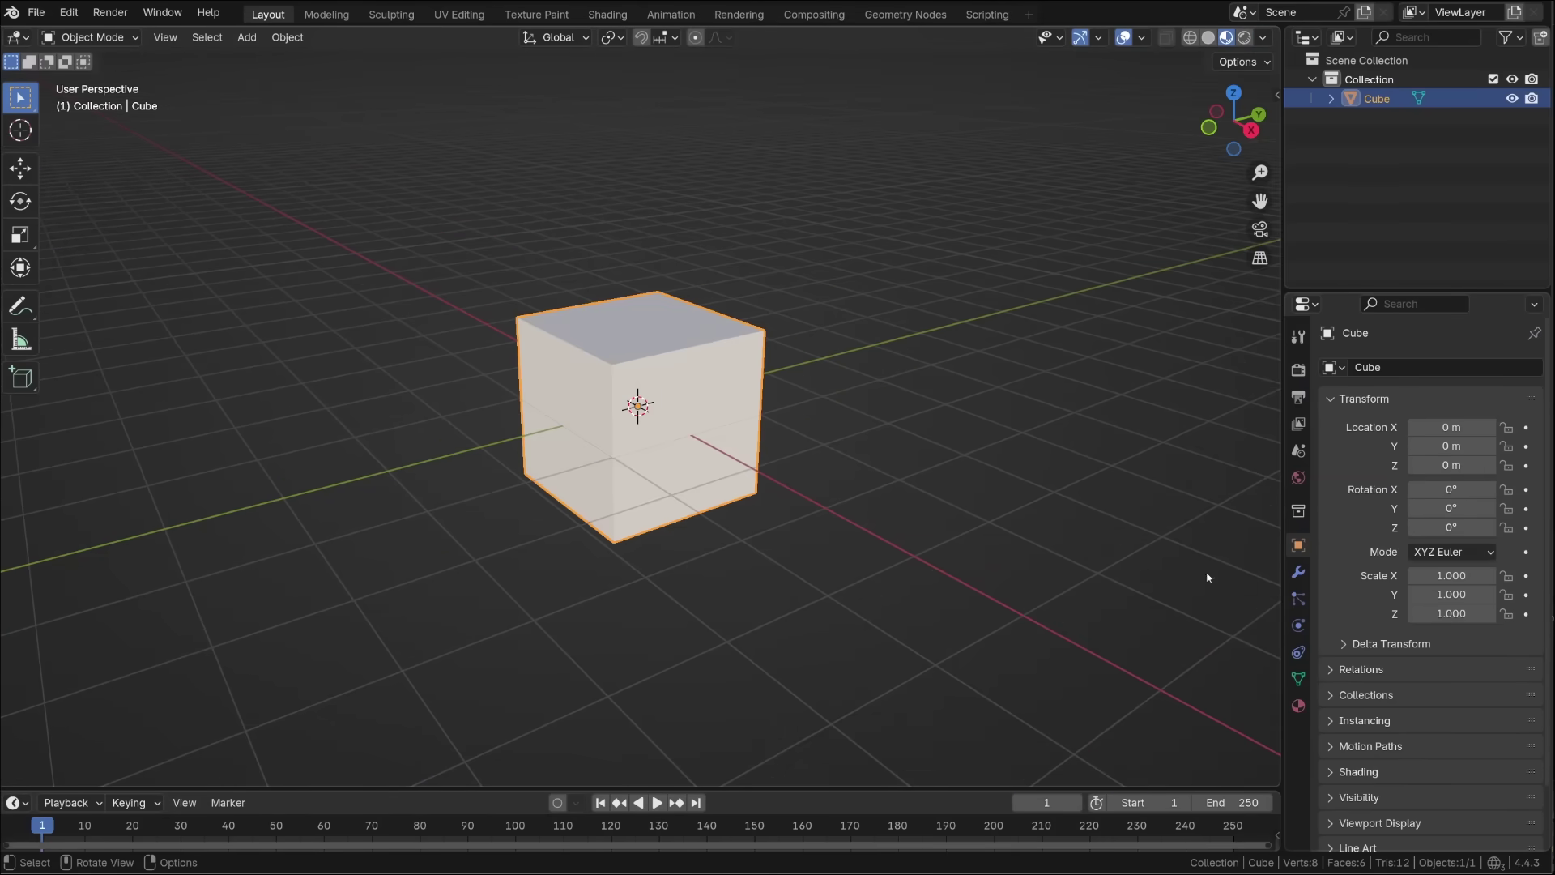
Give the cube a red base colour material and rename the object Cube_red.
click(1298, 705)
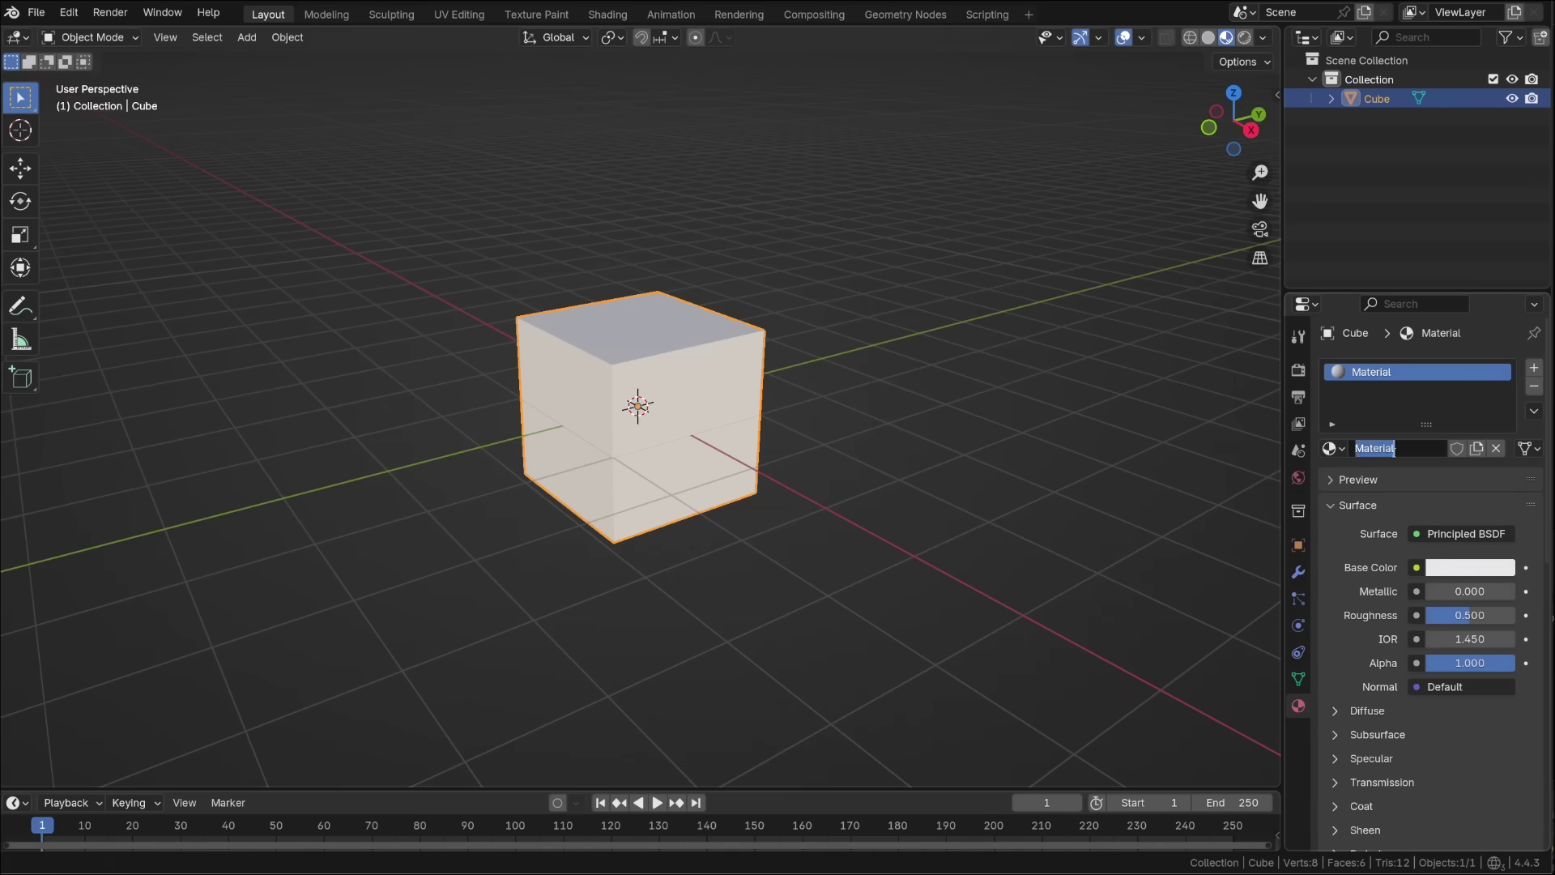
click(1434, 567)
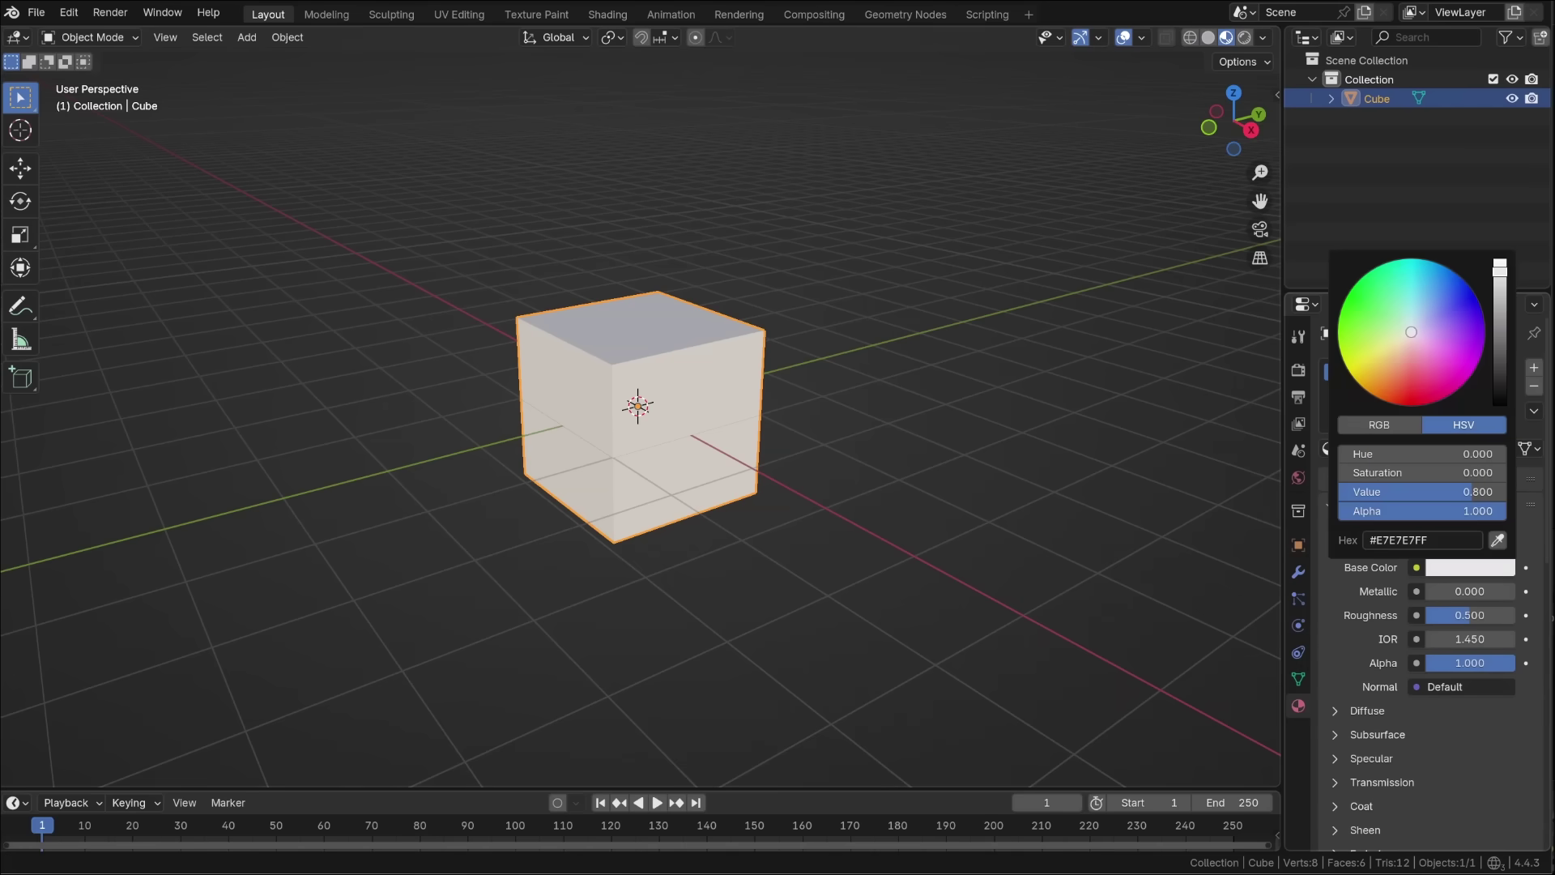
click(1418, 402)
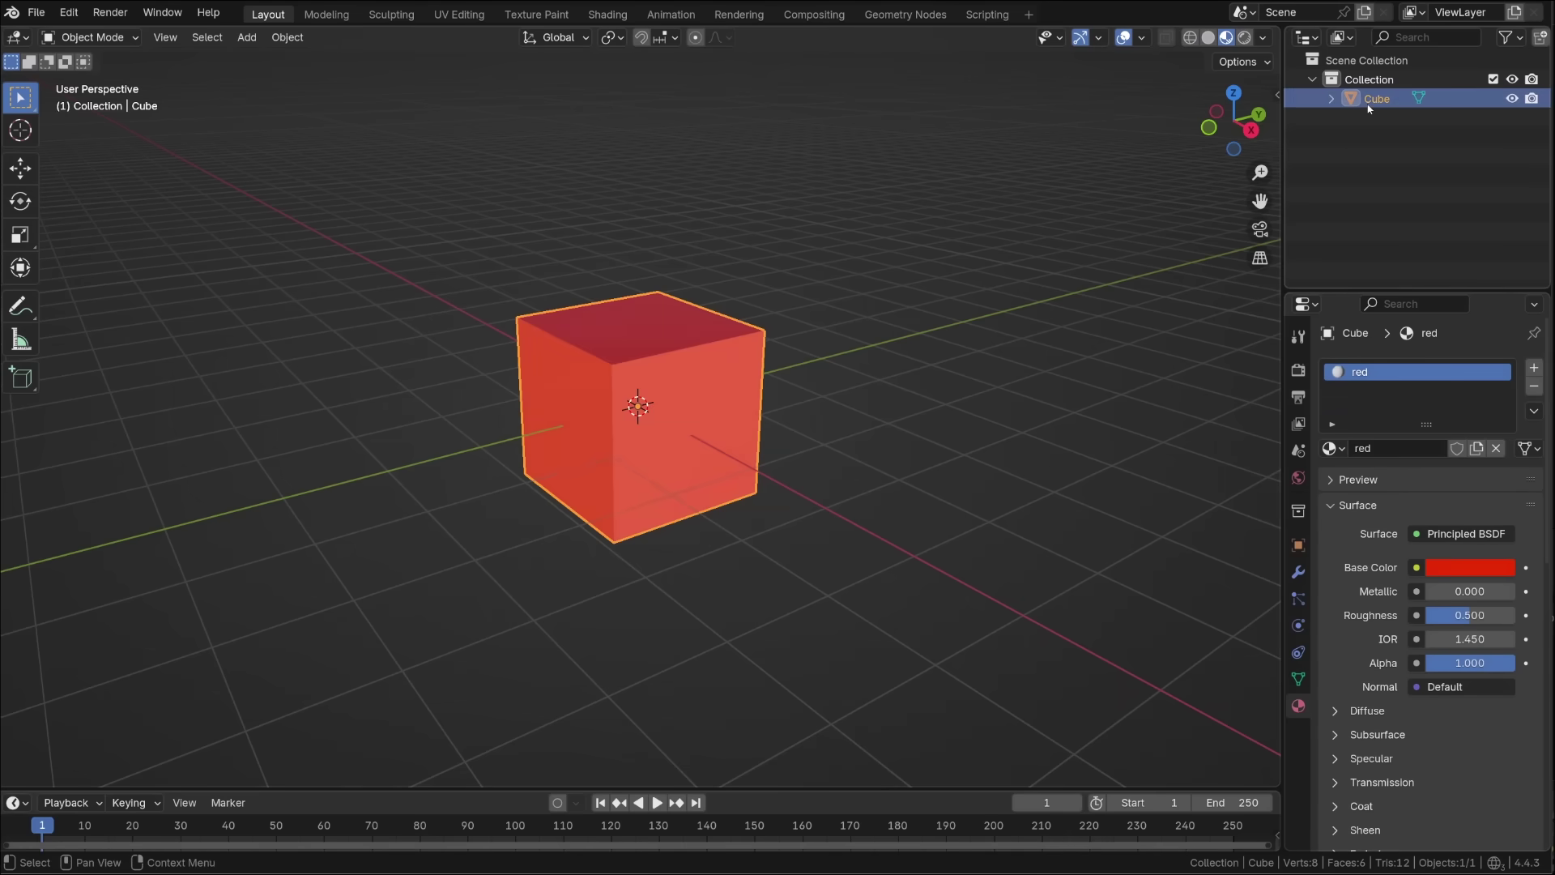
text(red)
key(Return)
middle_drag(405, 275, 389, 273)
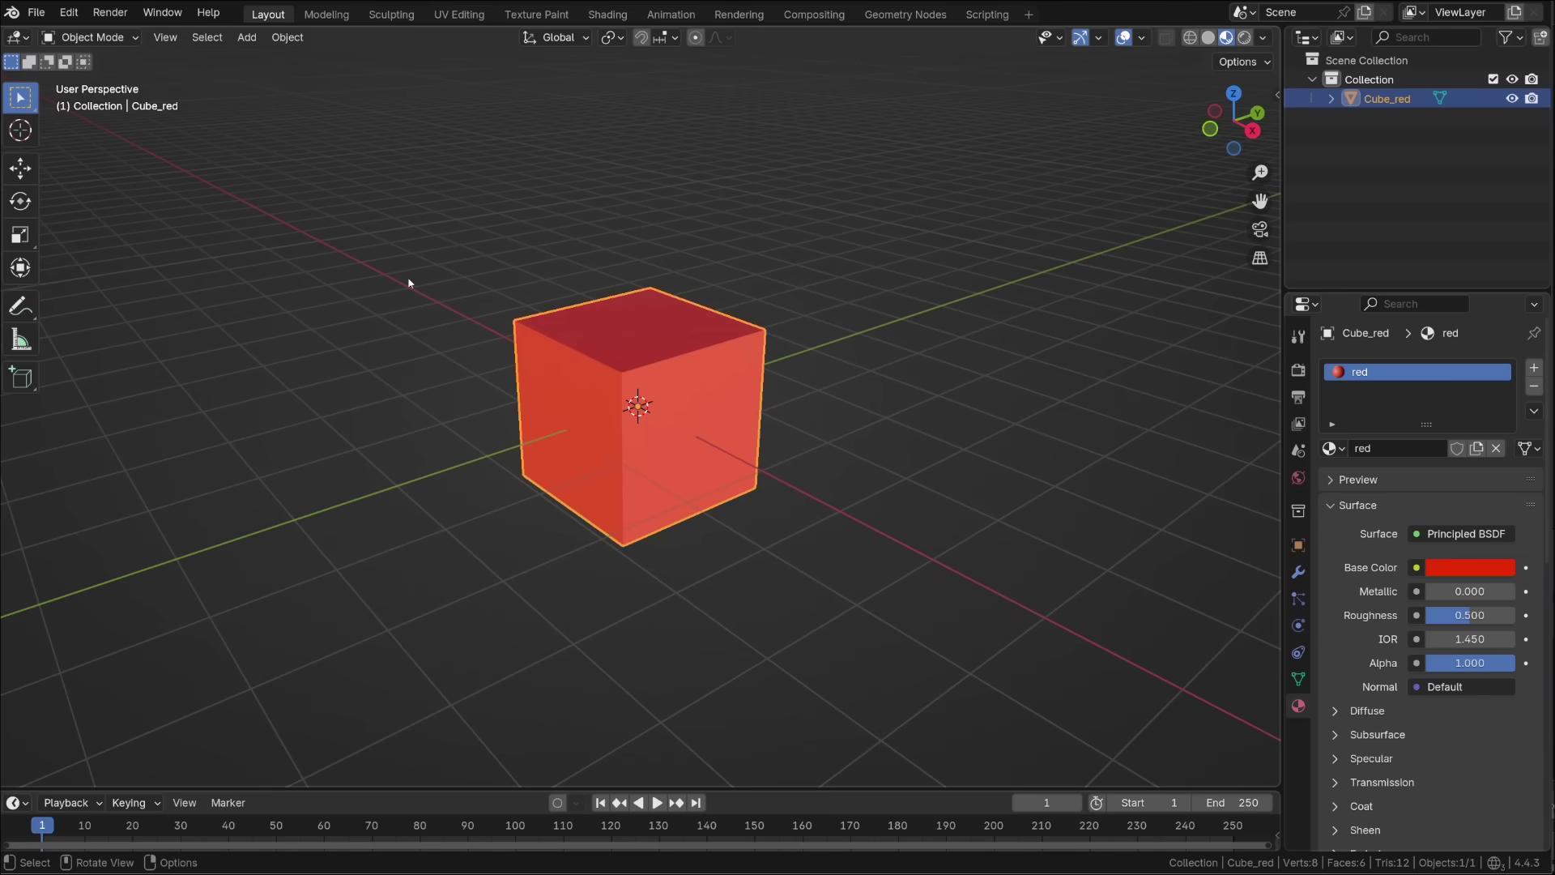
Split the viewport and turn the widened left area into an Asset Browser.
drag(3, 23, 325, 67)
click(18, 37)
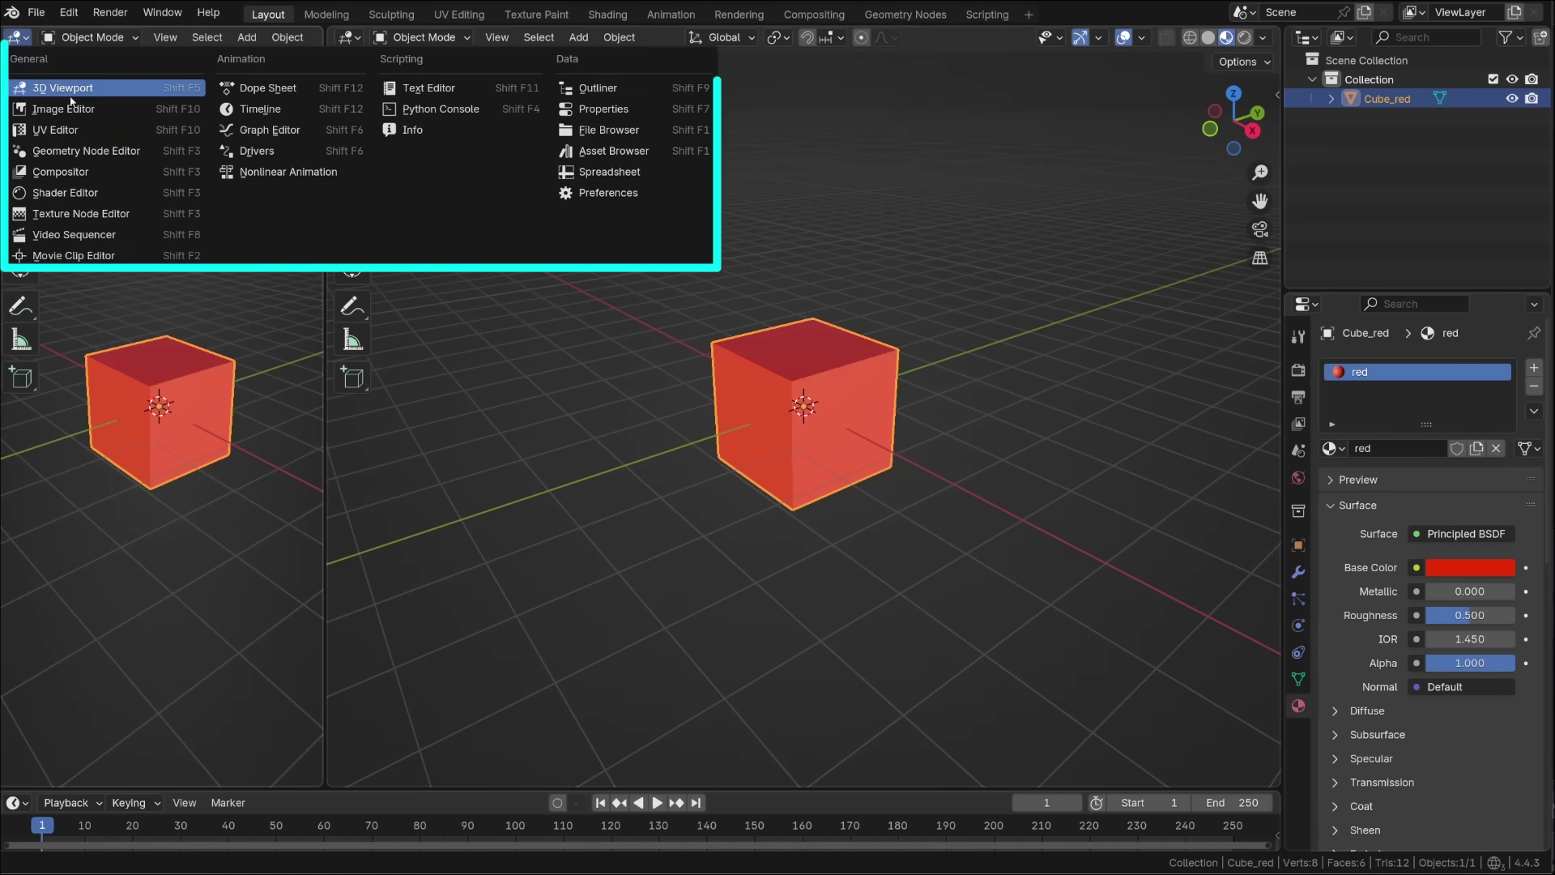
click(607, 150)
drag(324, 237, 479, 237)
scroll(276, 364, down, 12)
scroll(298, 573, up, 11)
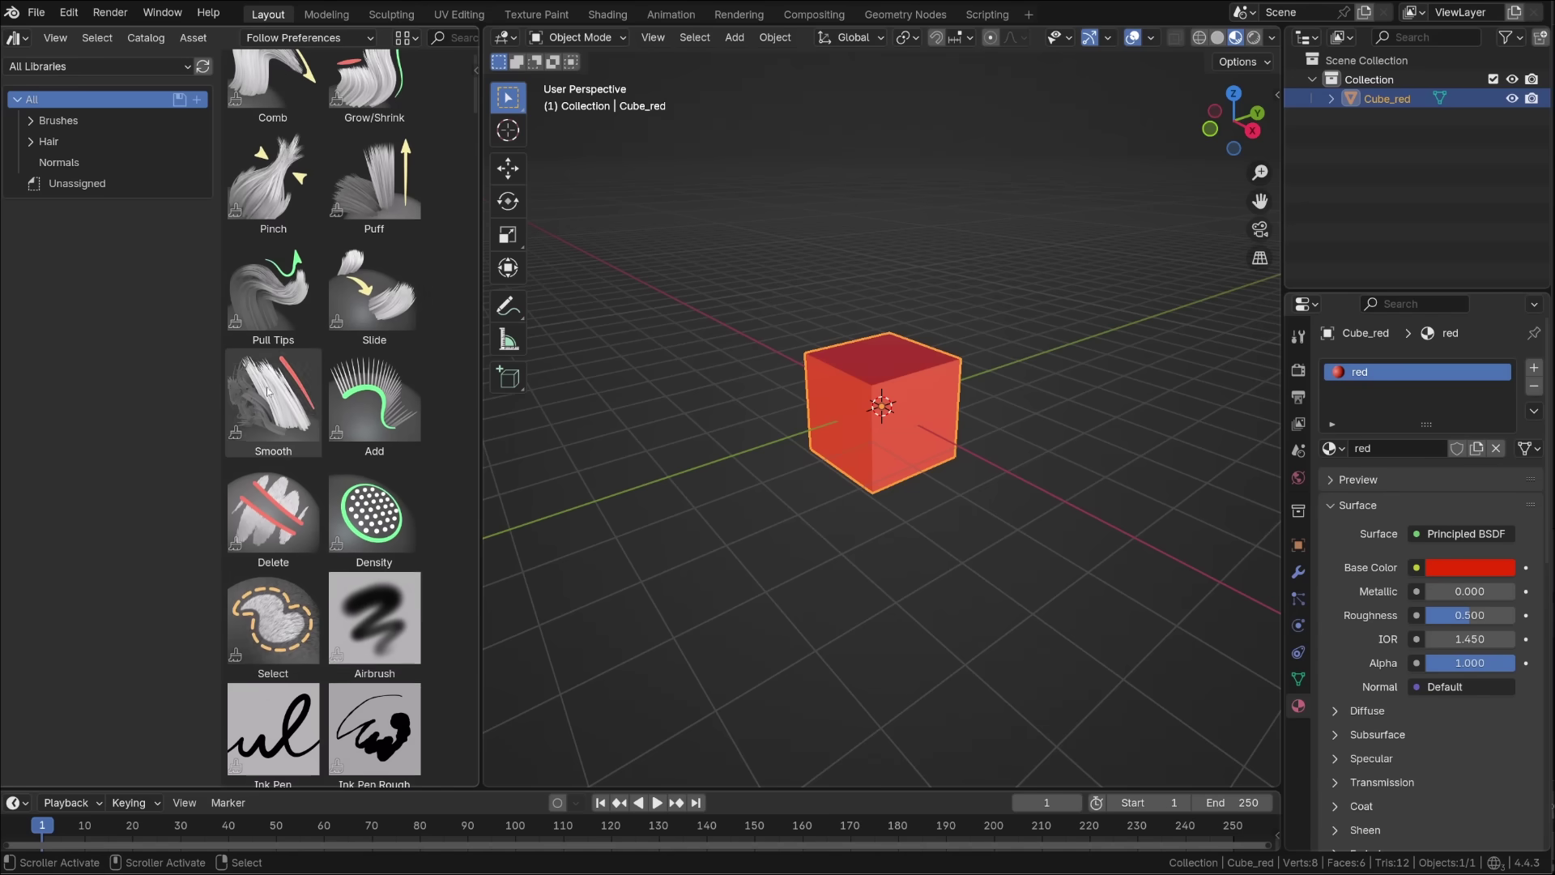
scroll(298, 573, up, 1)
Browse the Essentials library, then switch the browser to the Current File library.
click(103, 68)
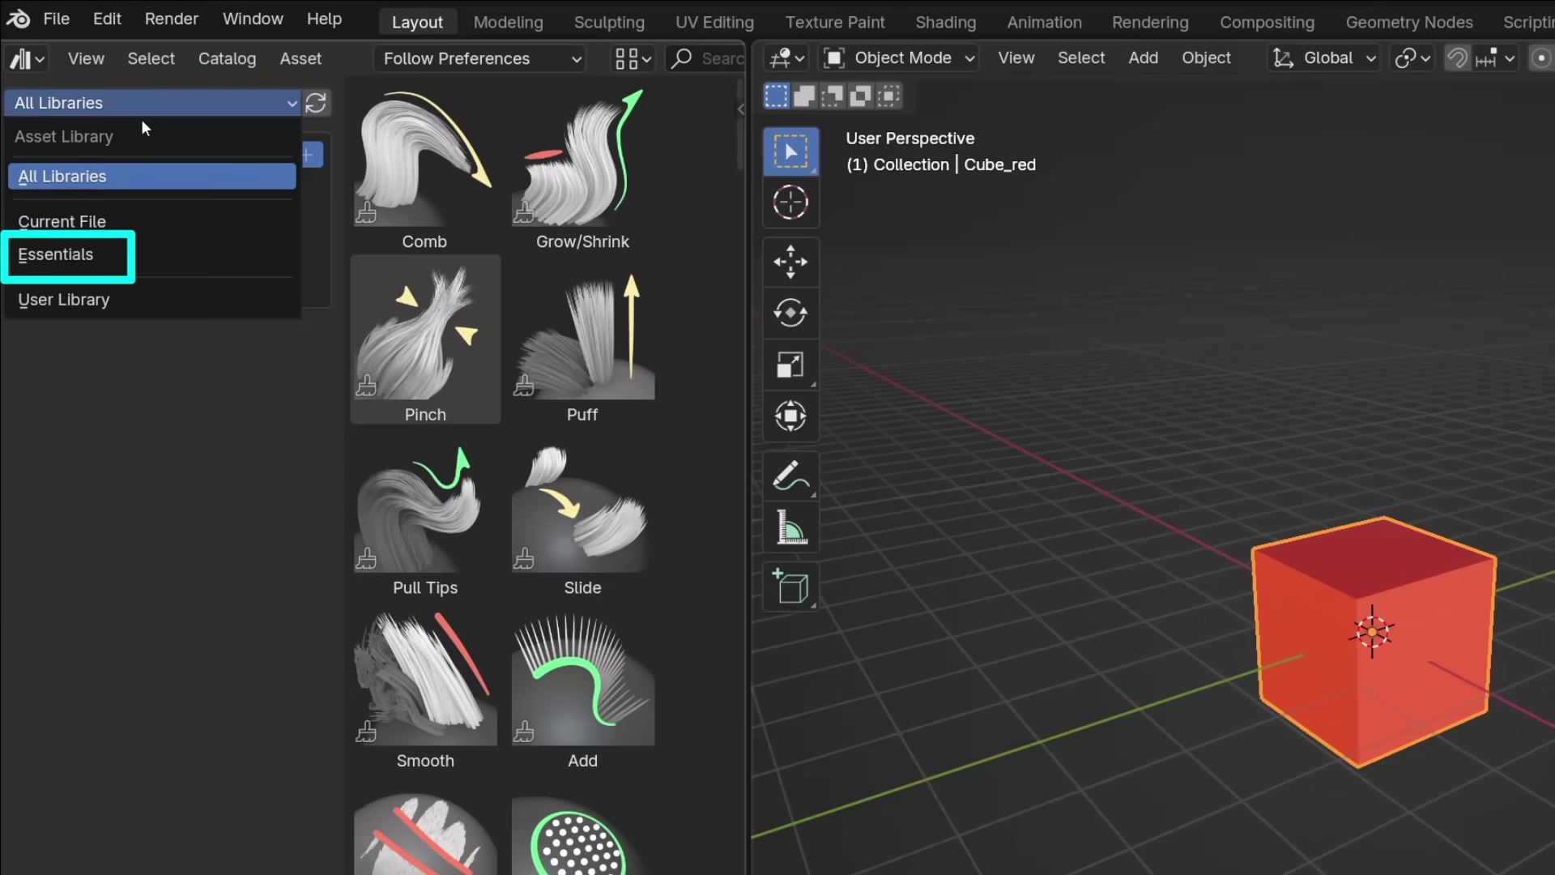
click(55, 254)
scroll(565, 336, down, 15)
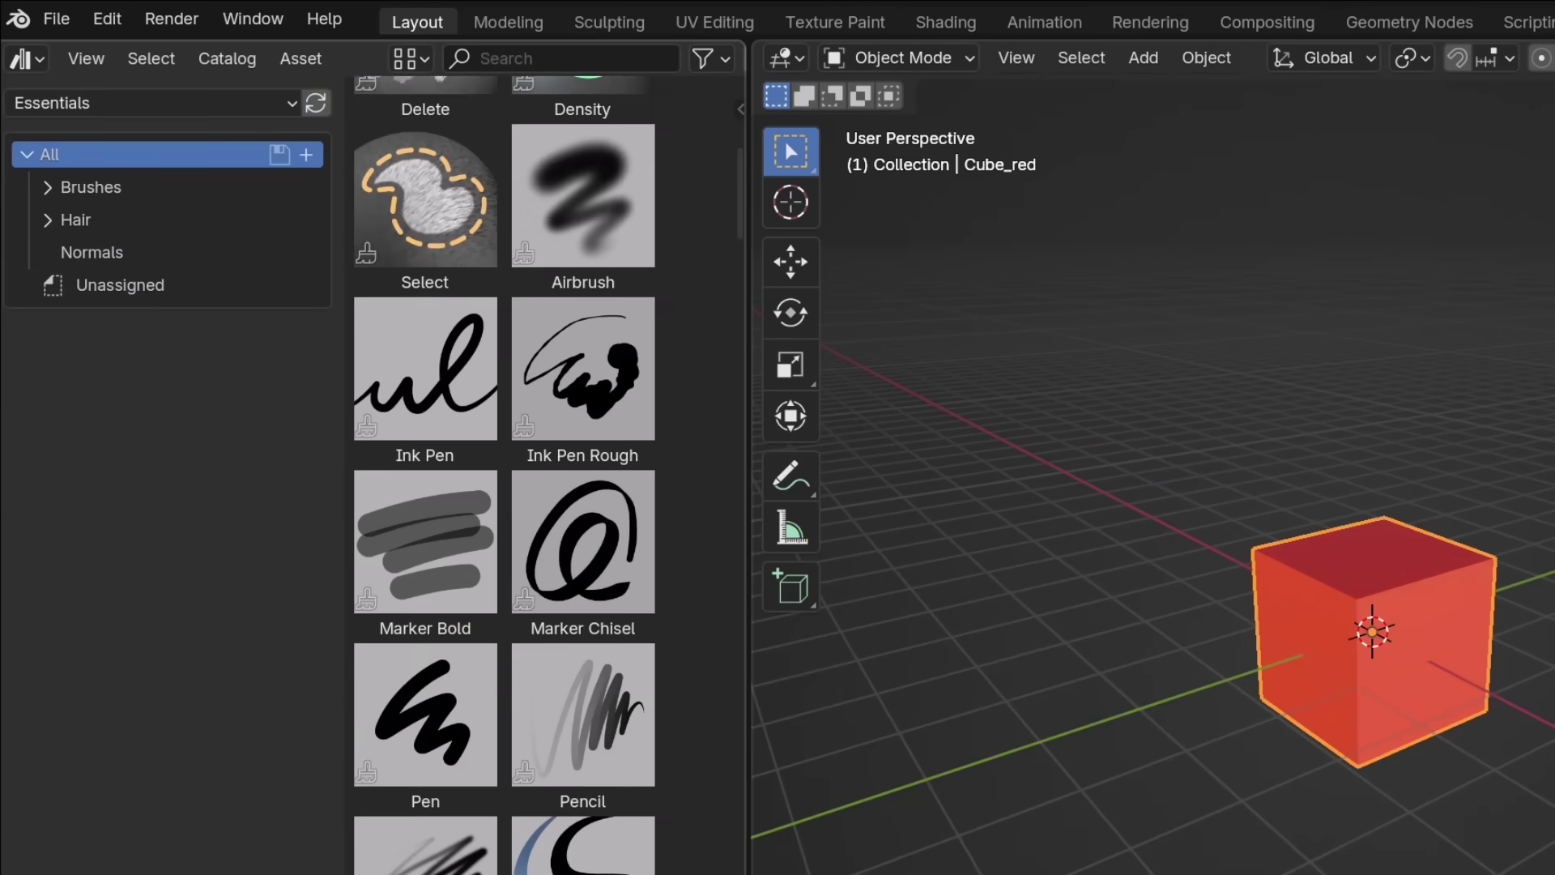
scroll(564, 335, up, 15)
click(425, 519)
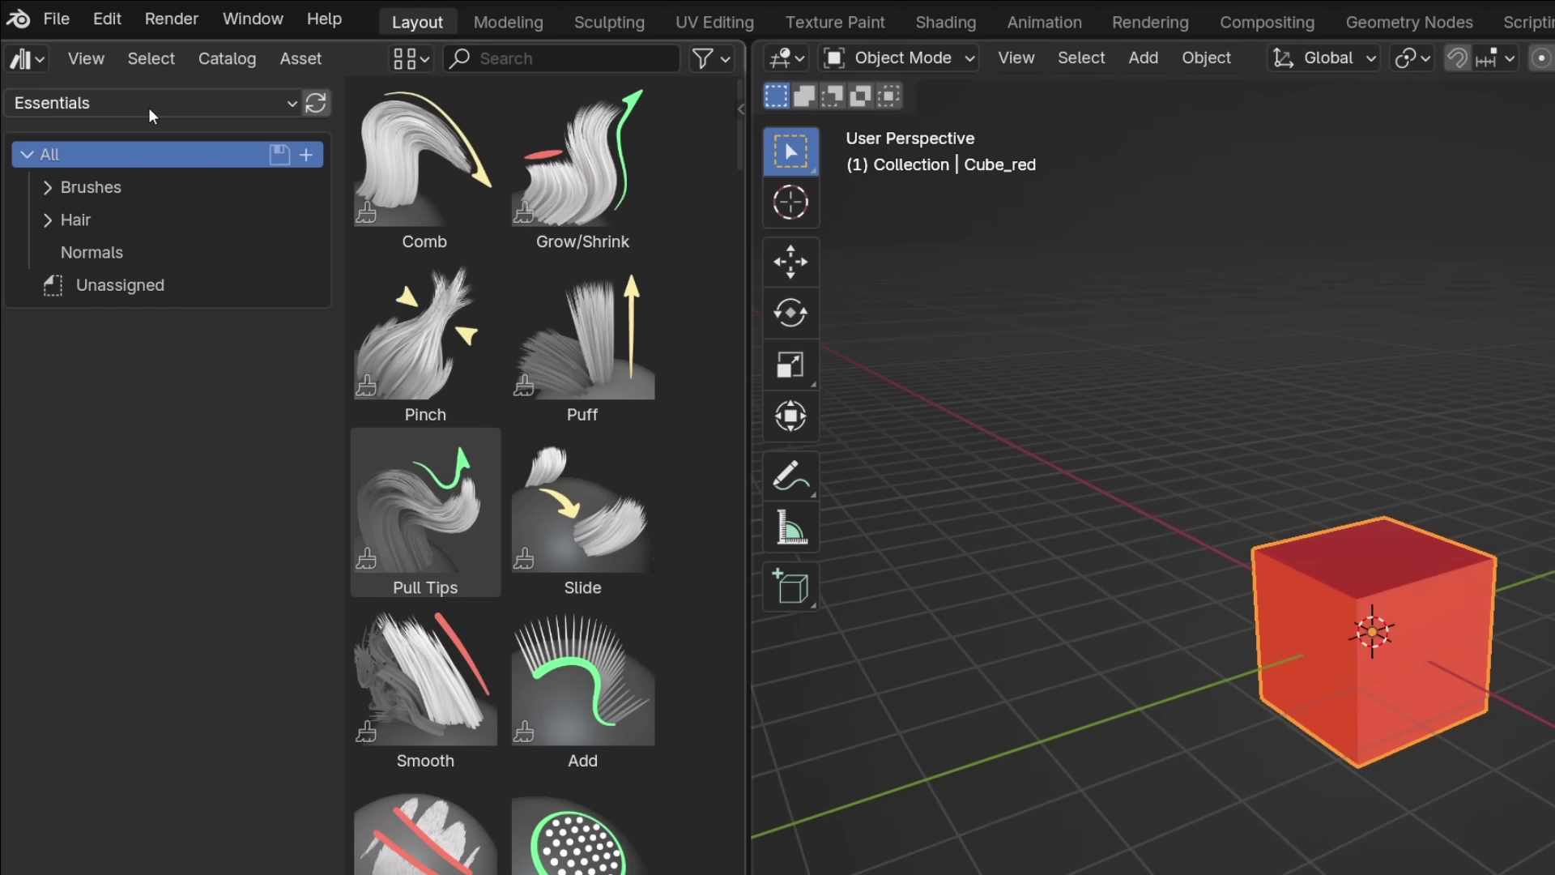
click(148, 107)
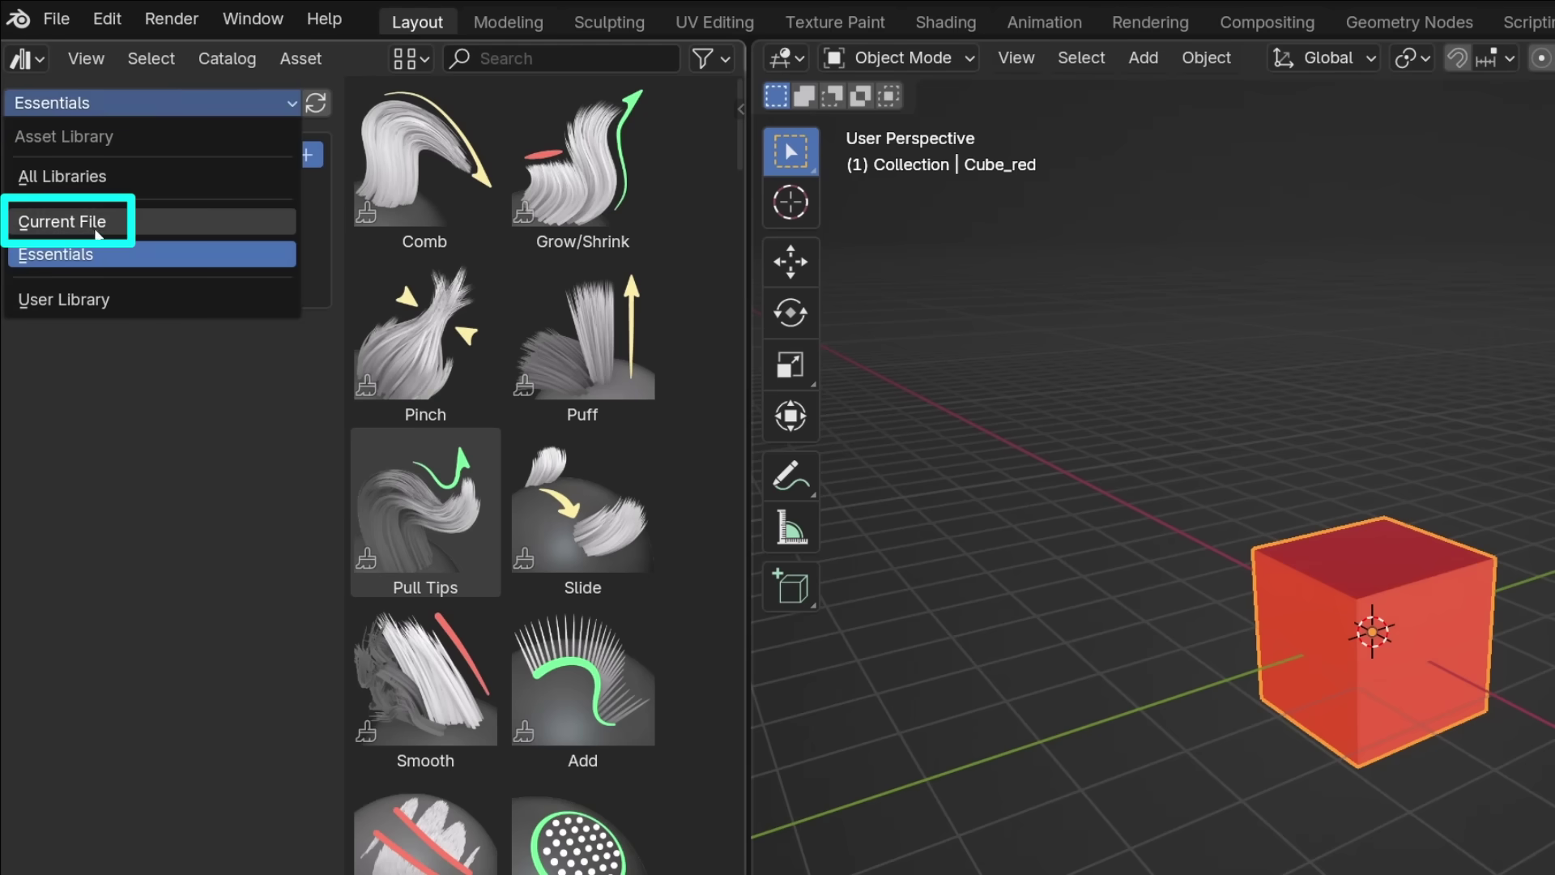
click(70, 231)
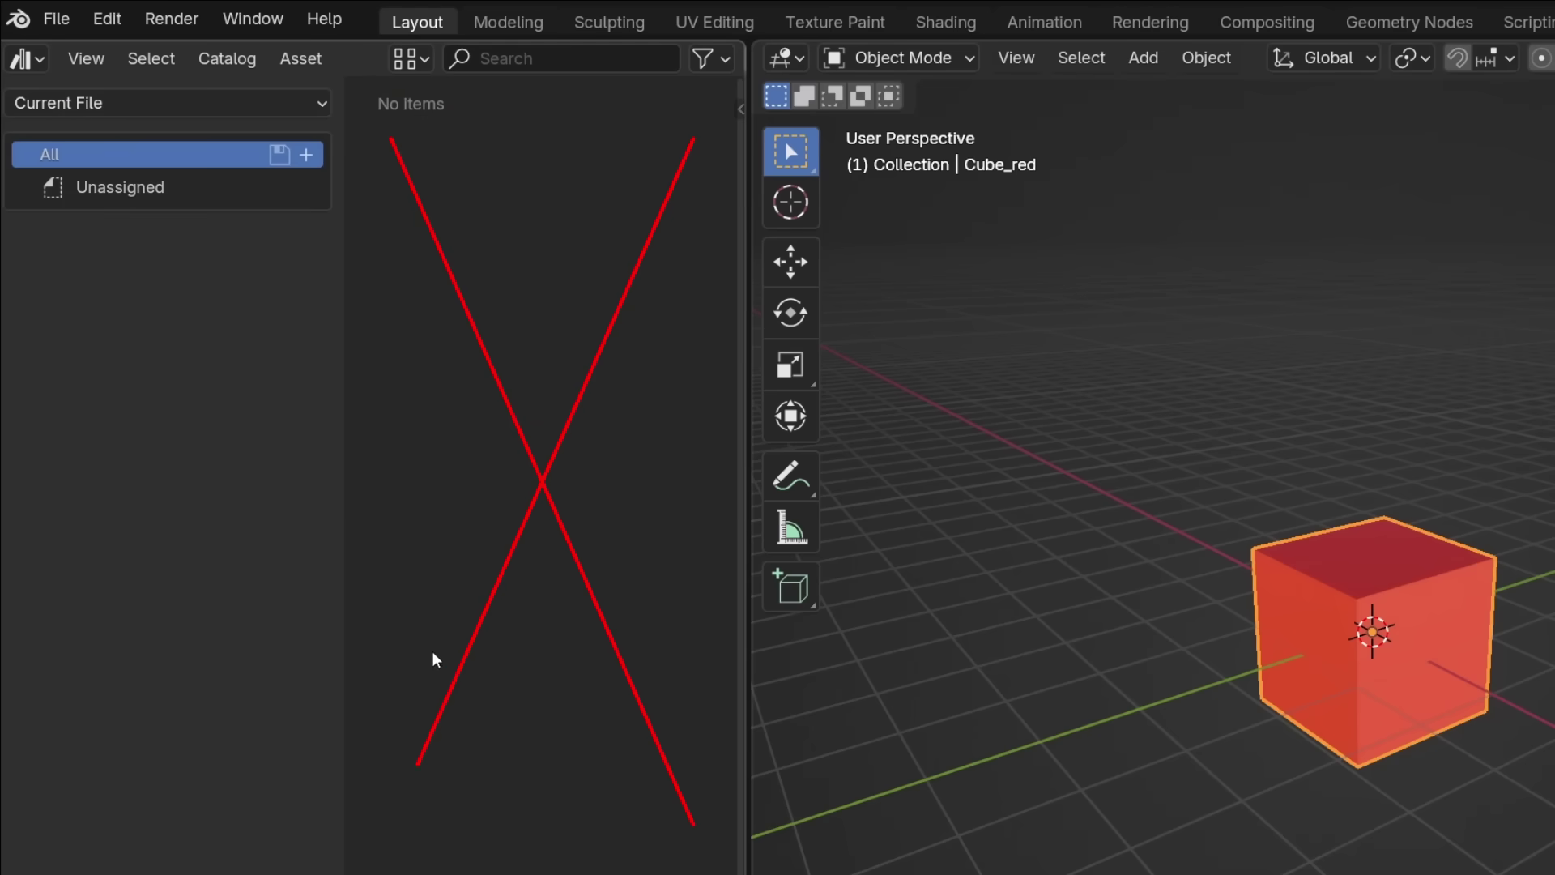
Mark the red material as an asset from its material slot.
click(142, 105)
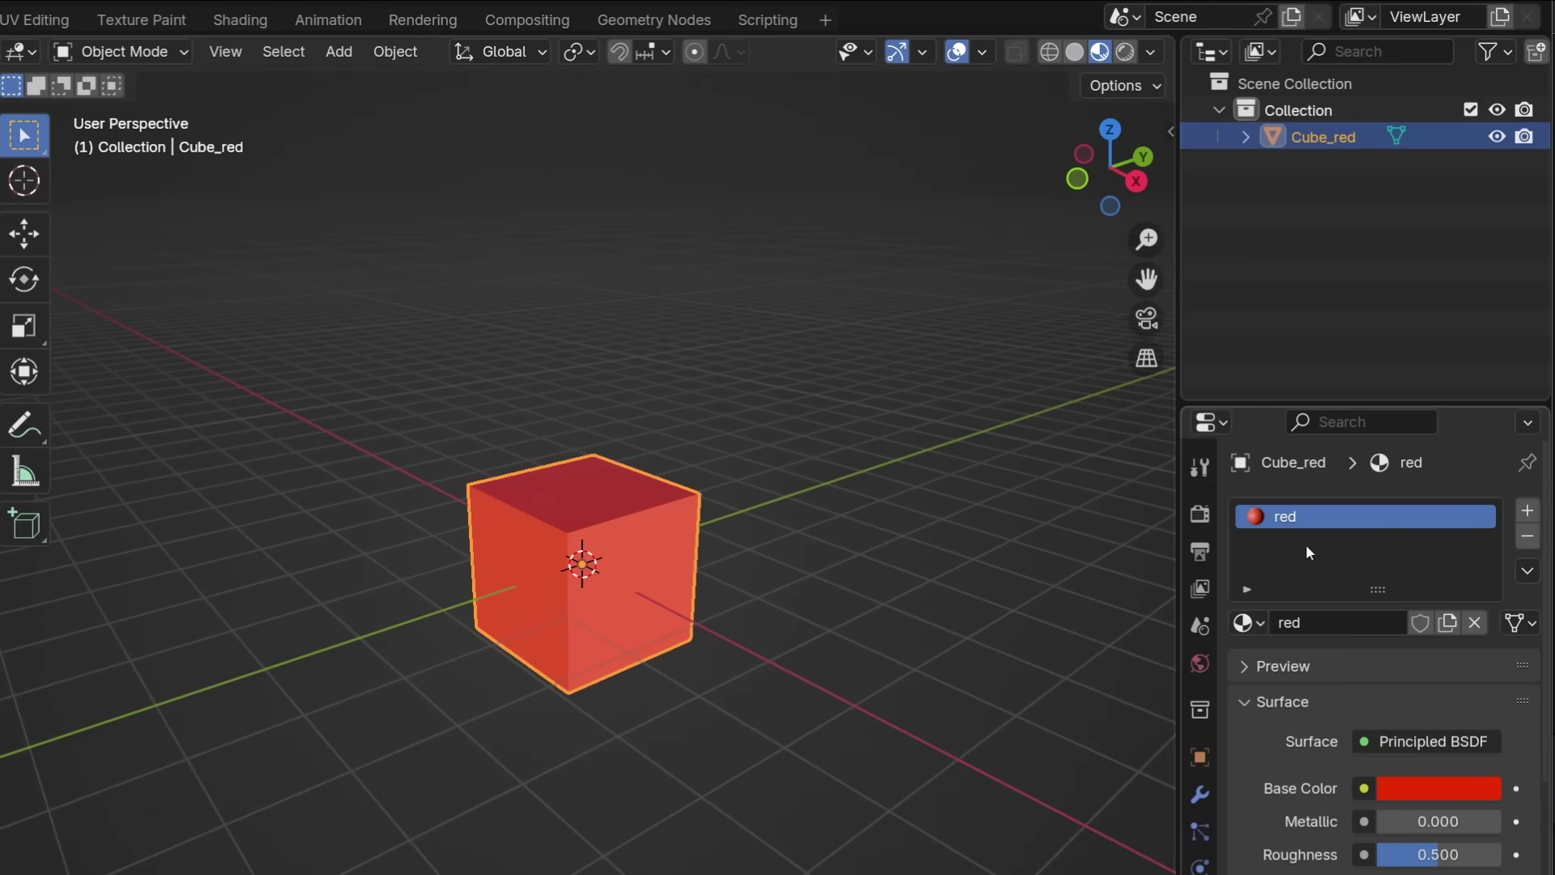
right_click(1288, 515)
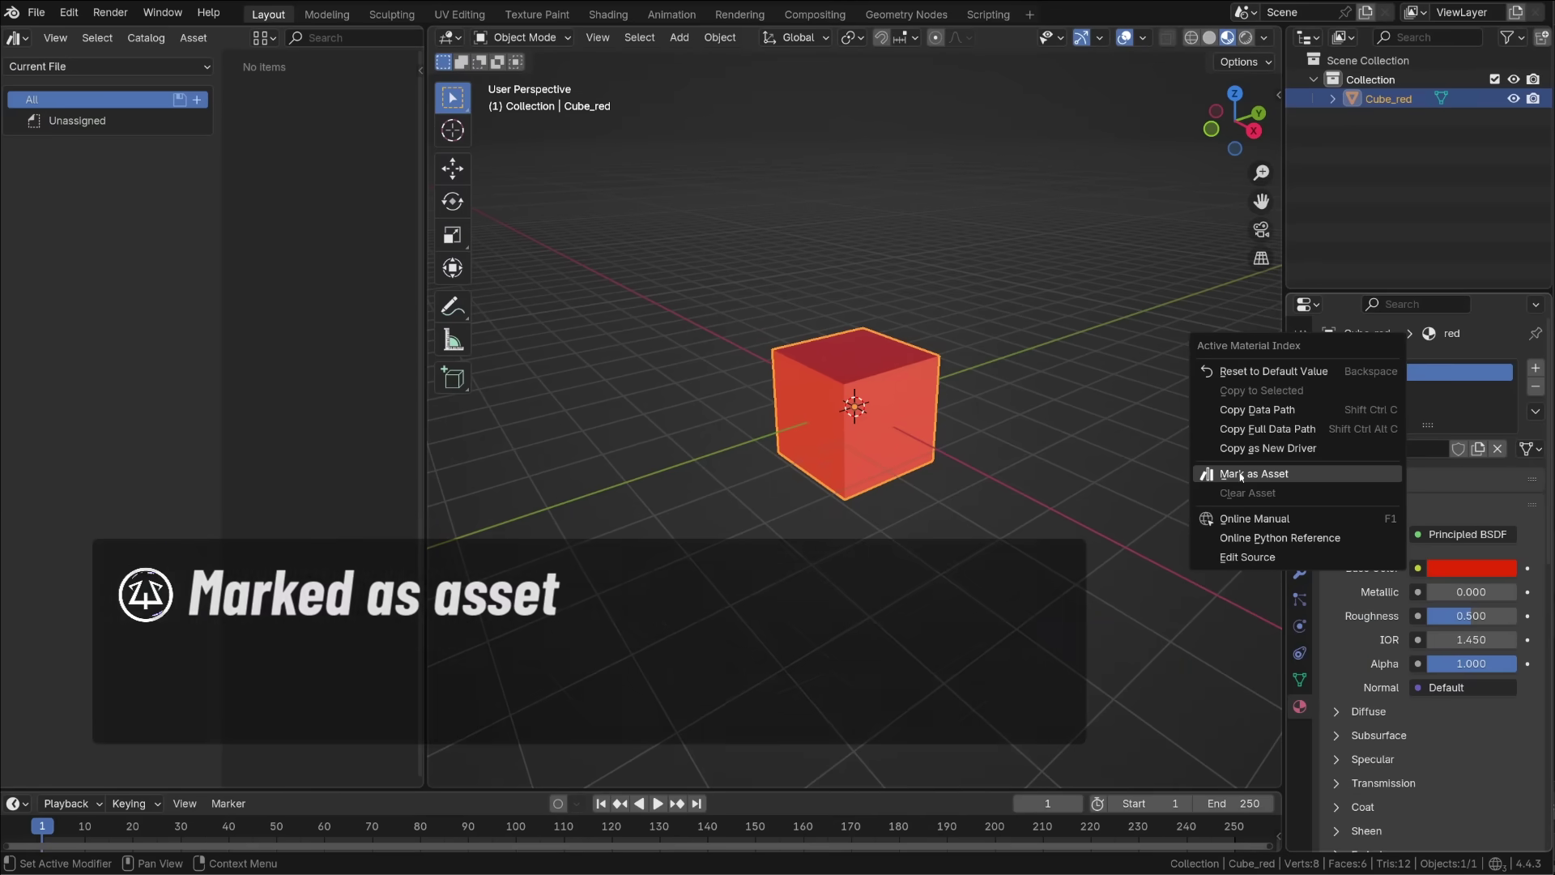
click(1100, 657)
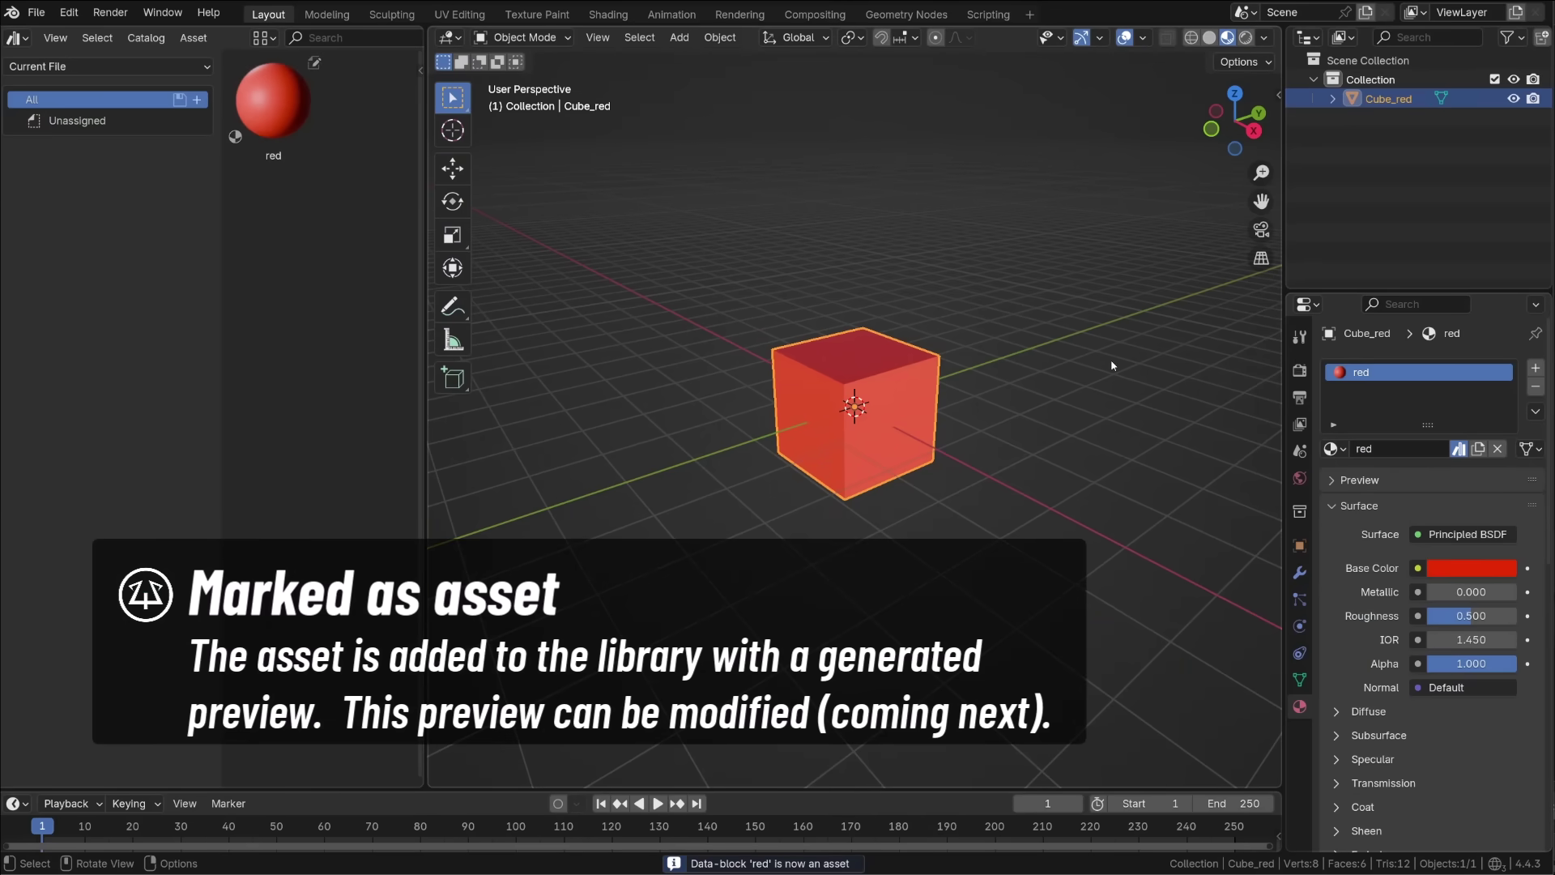
Mark Cube_red as an asset, then clear it from the library again.
right_click(1377, 98)
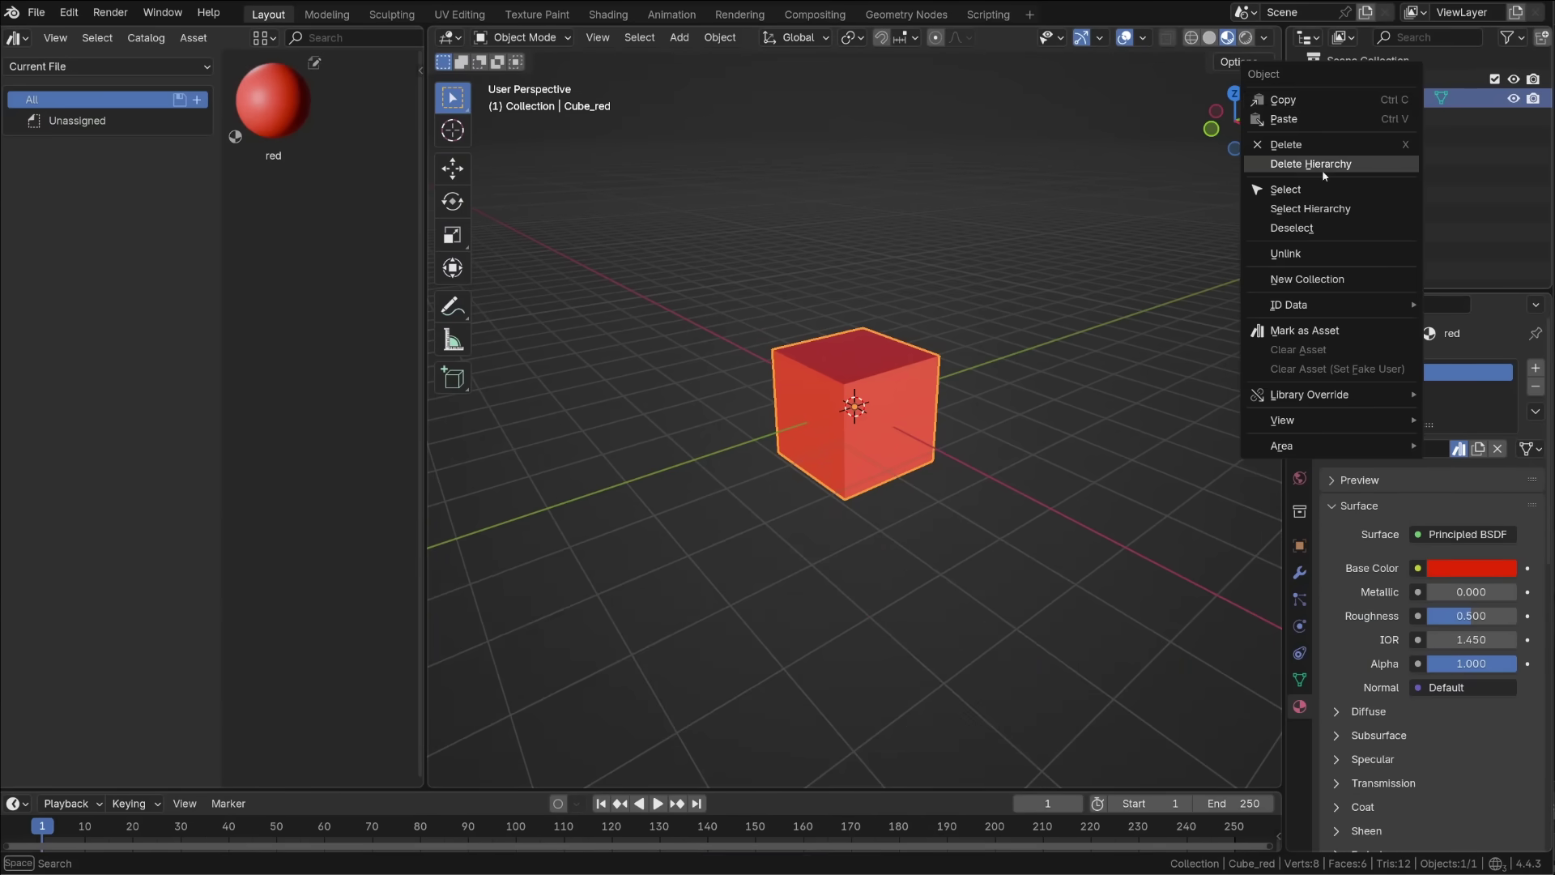
mouse_move(1328, 321)
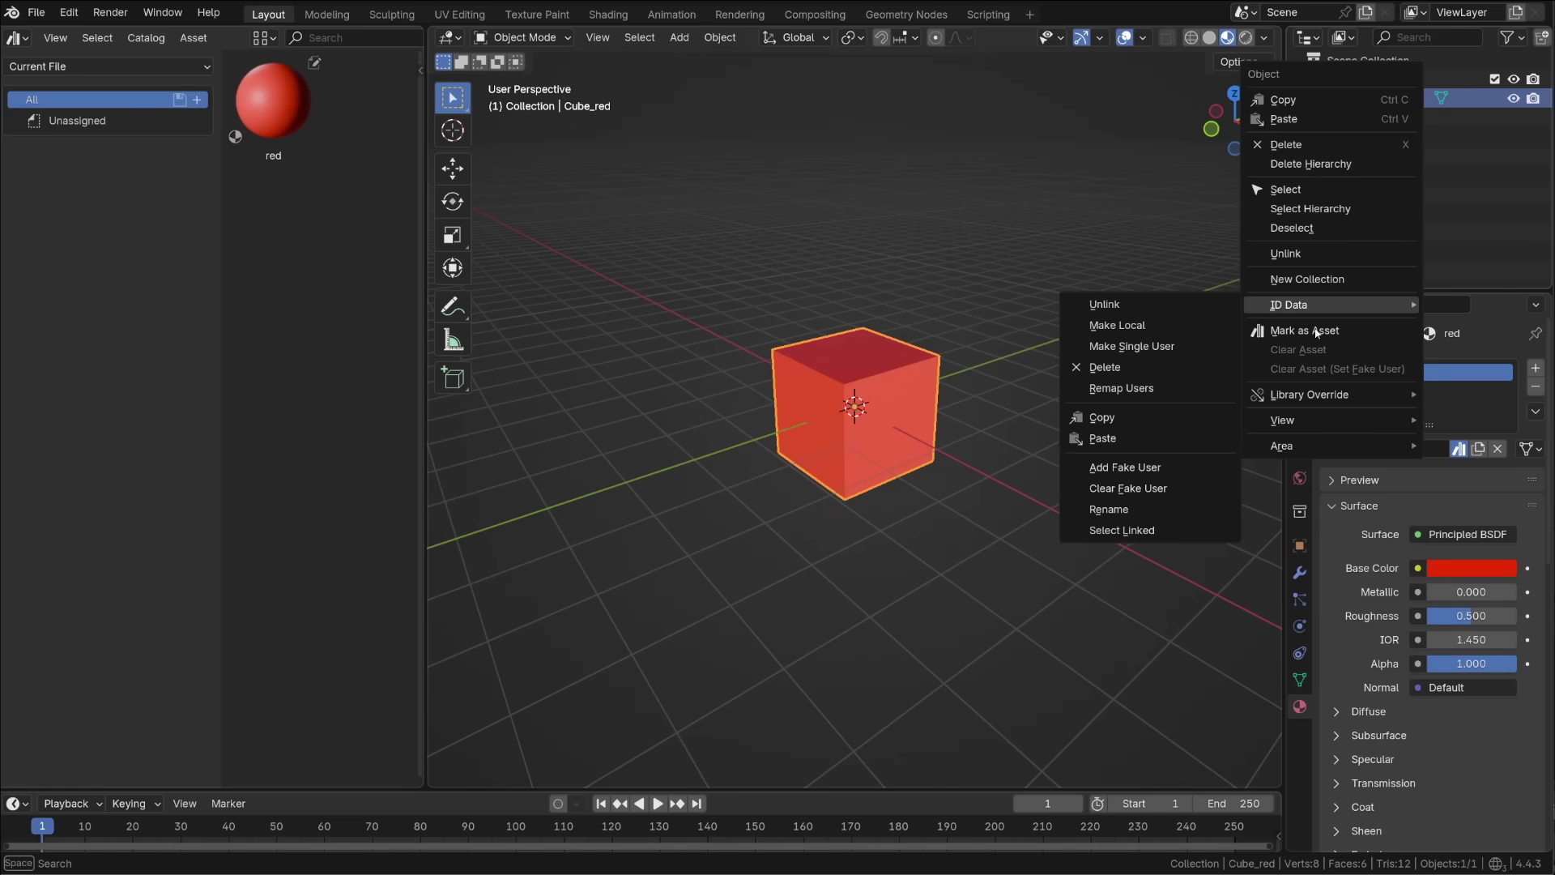
click(1313, 330)
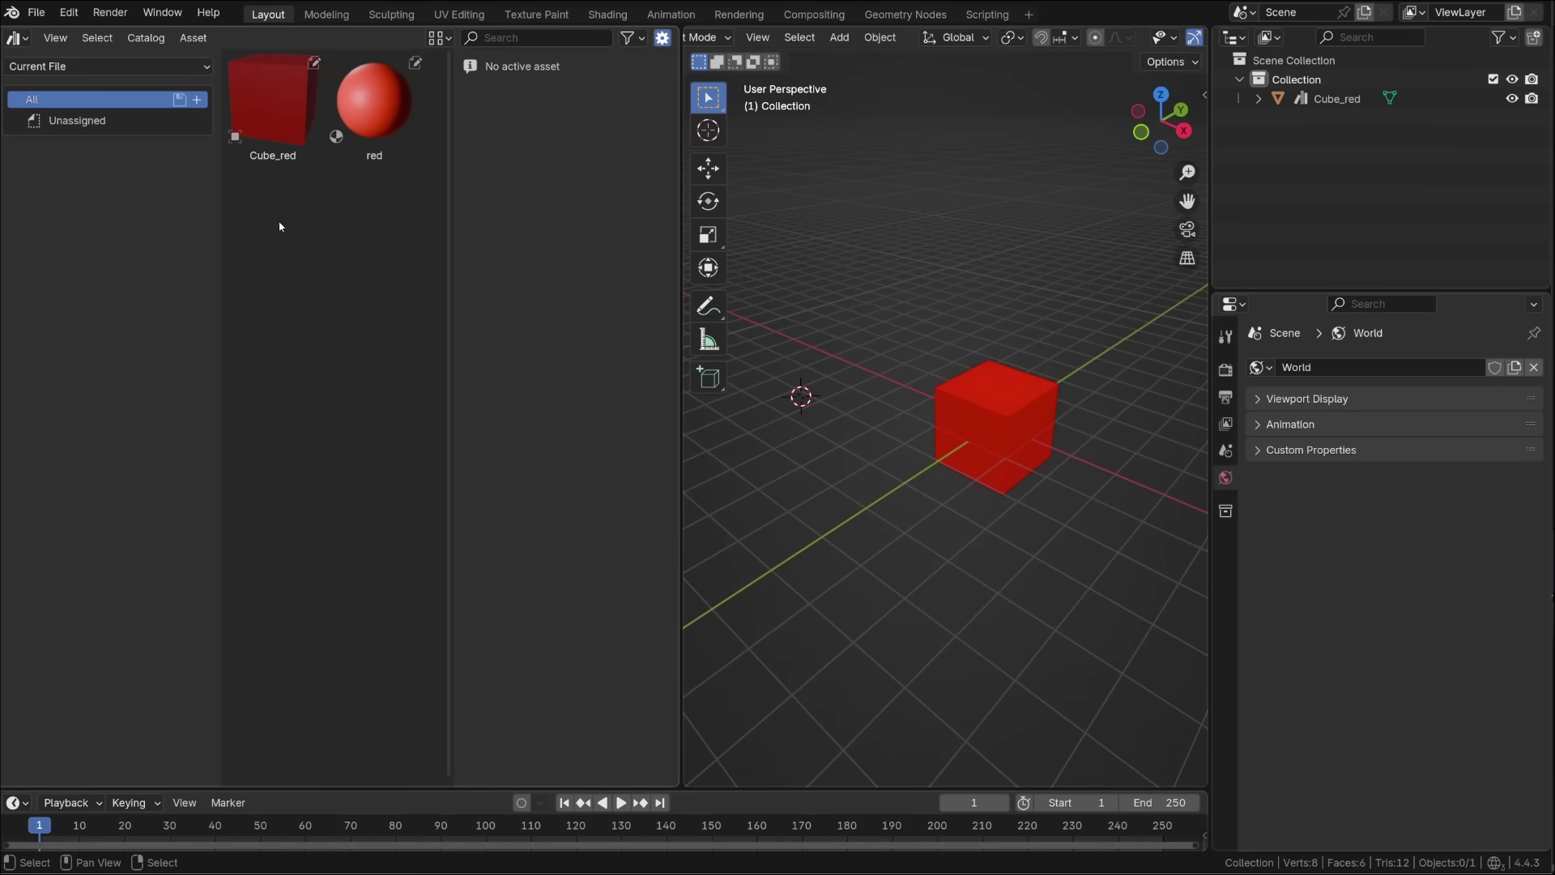
click(265, 109)
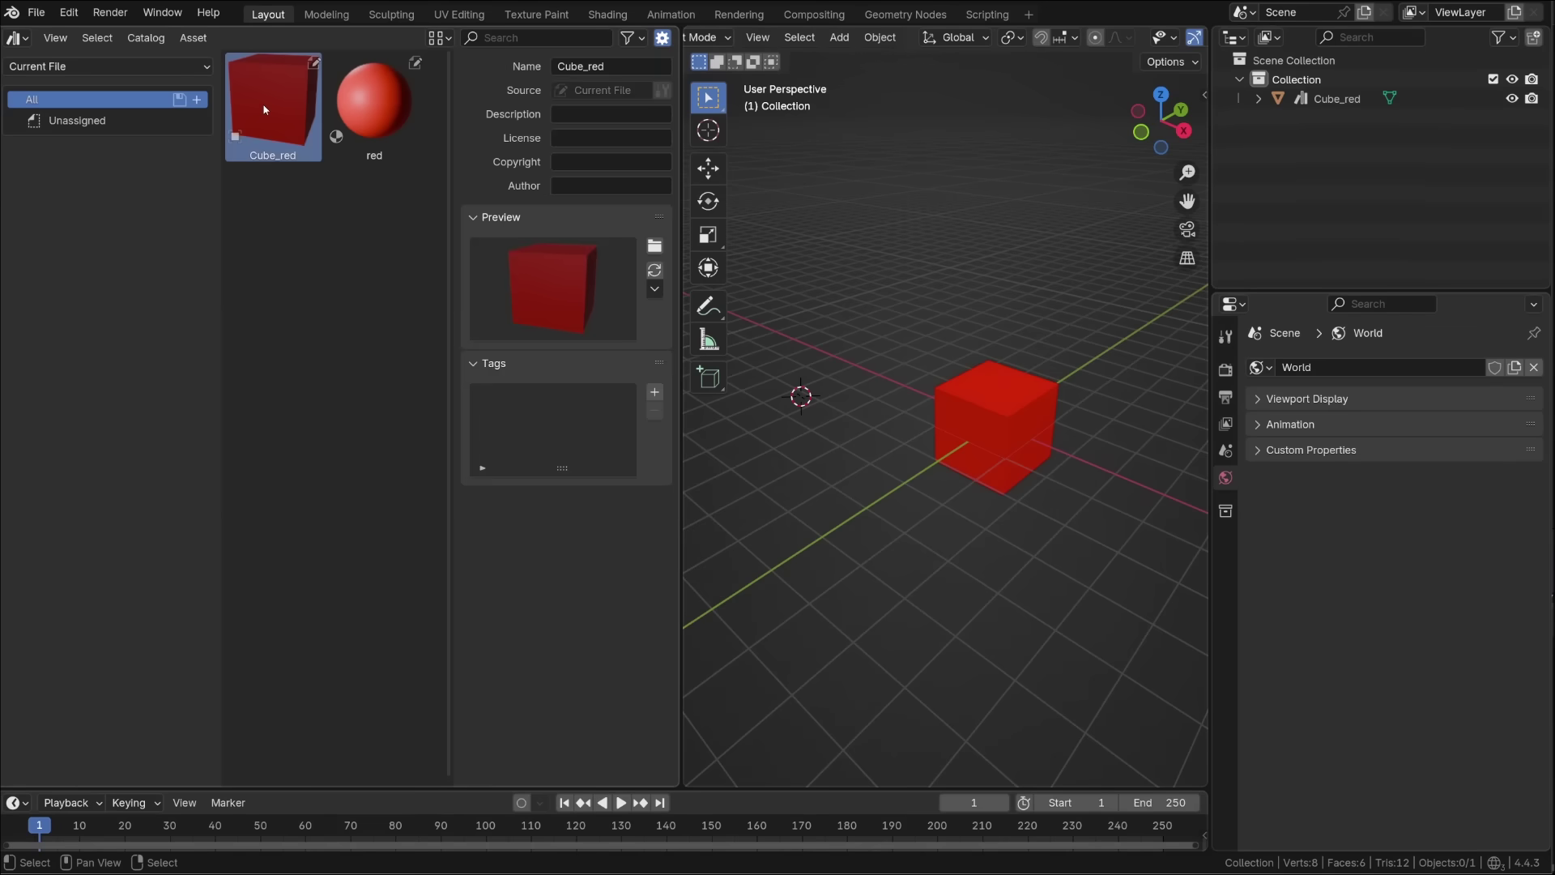
right_click(265, 110)
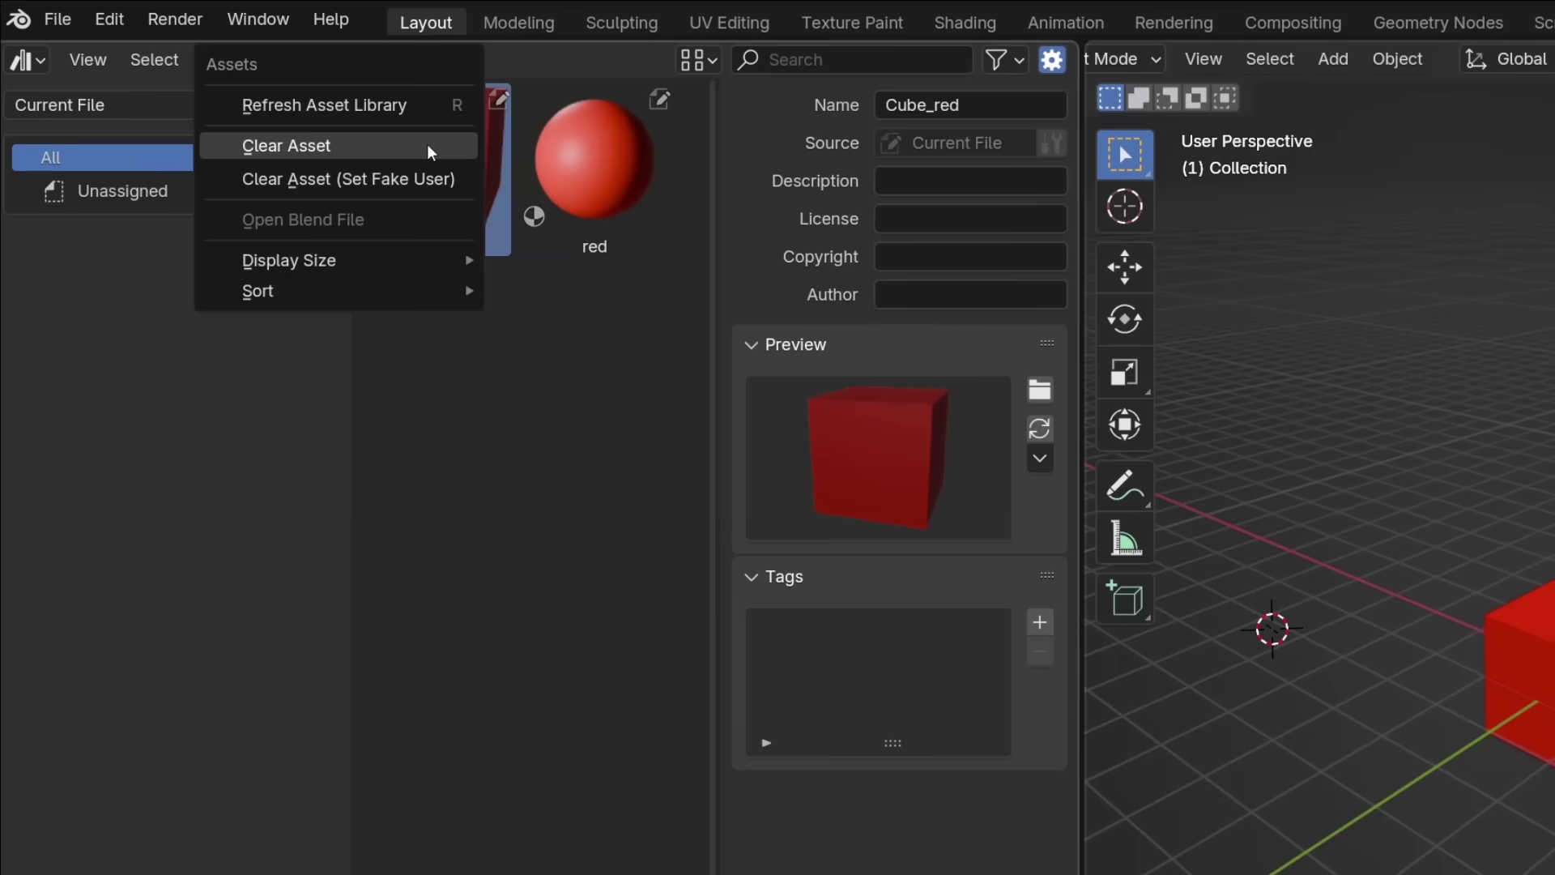
click(324, 147)
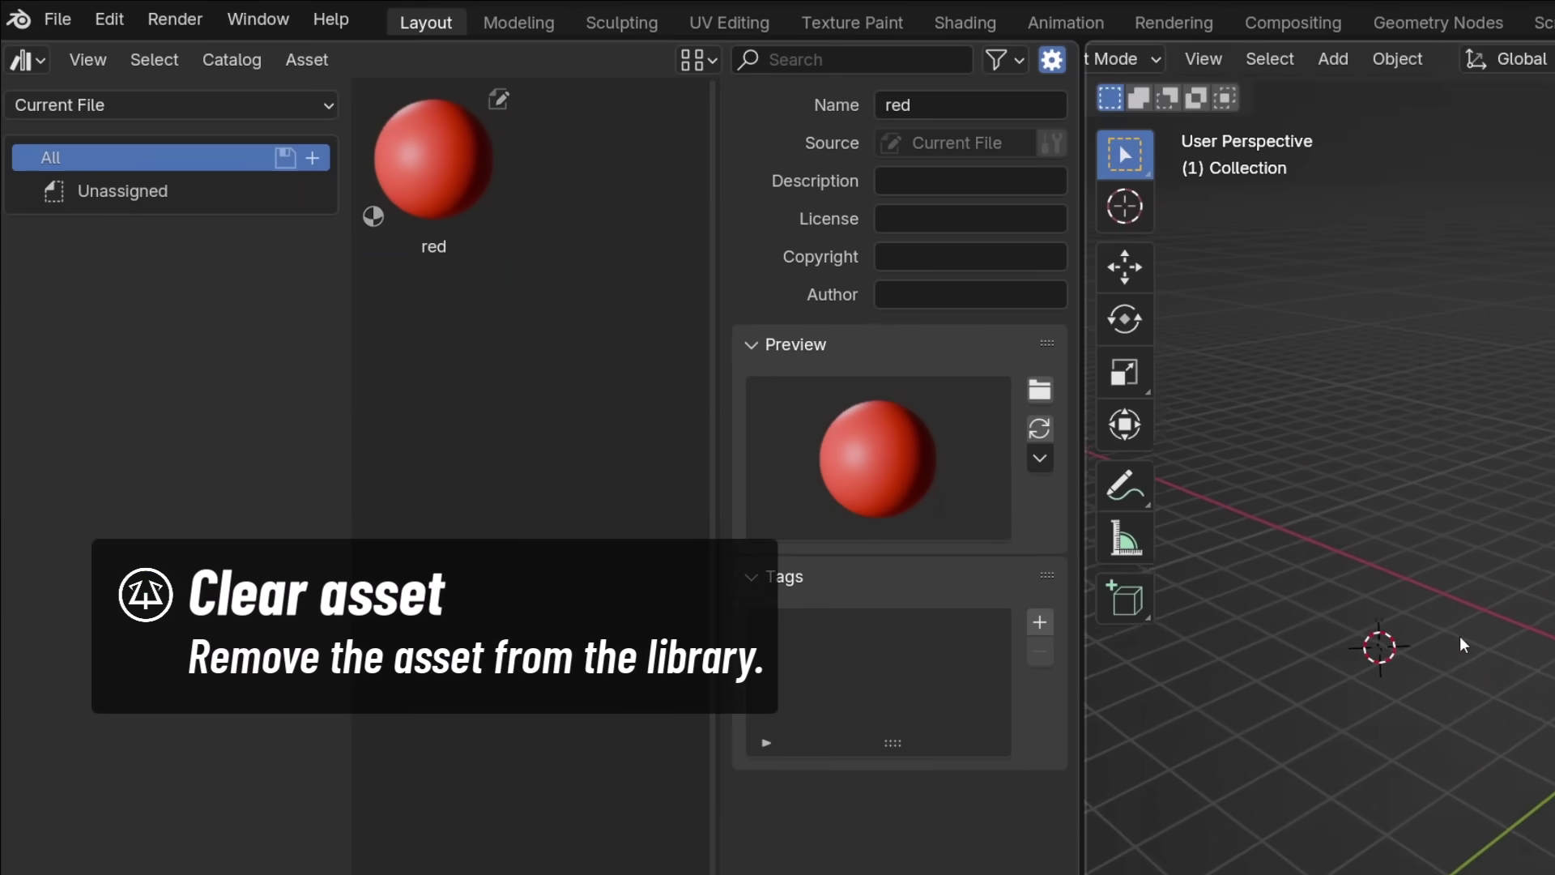
Add a UV sphere, move it slightly right, and drag the red material asset onto it.
key(shift+a)
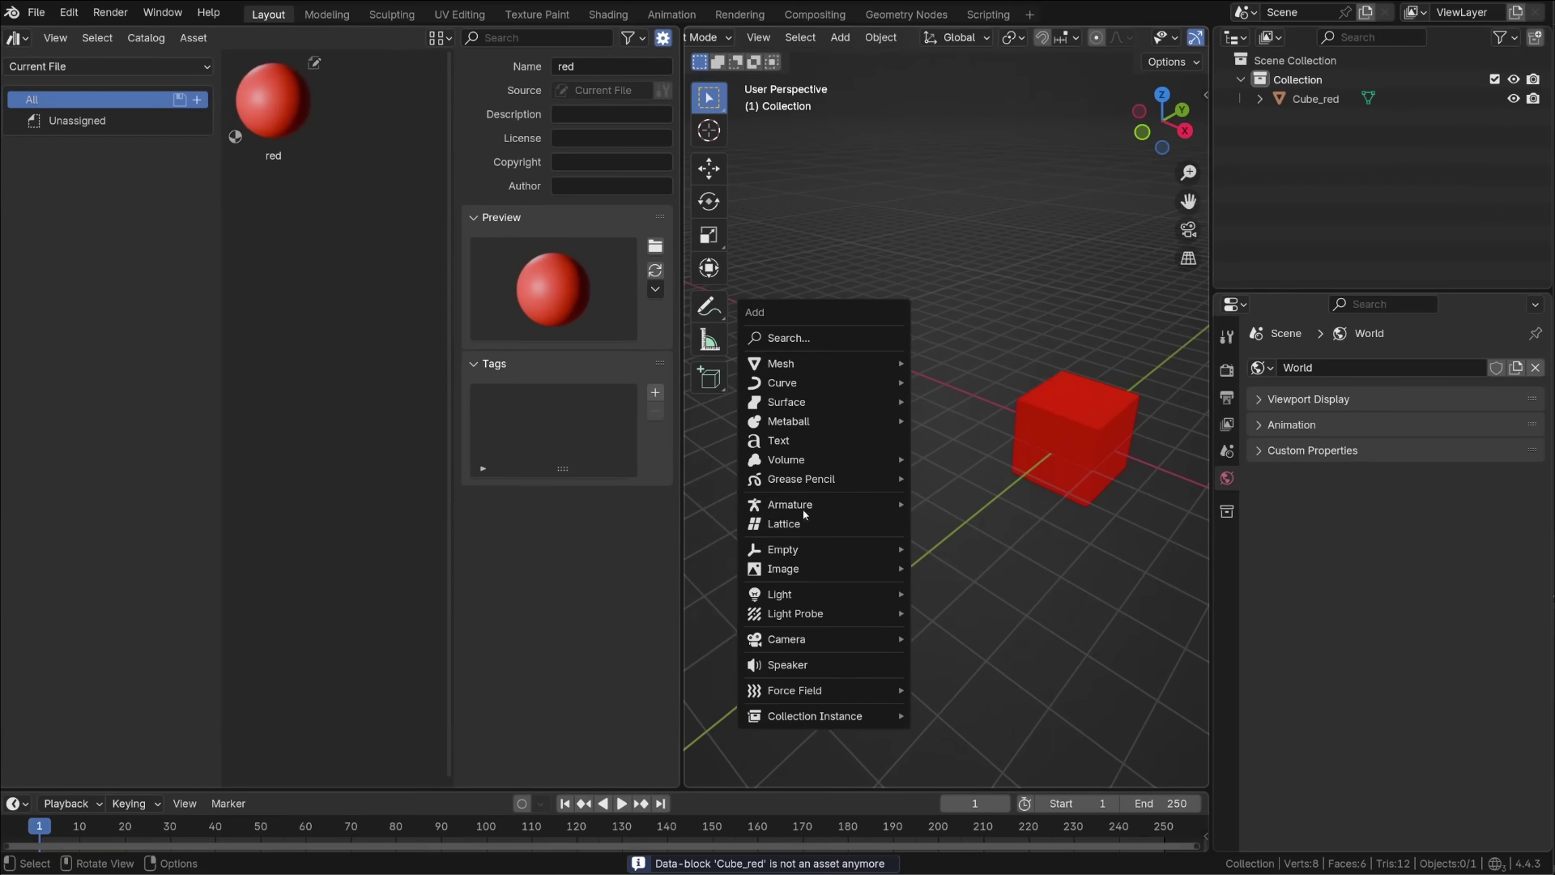
mouse_move(804, 366)
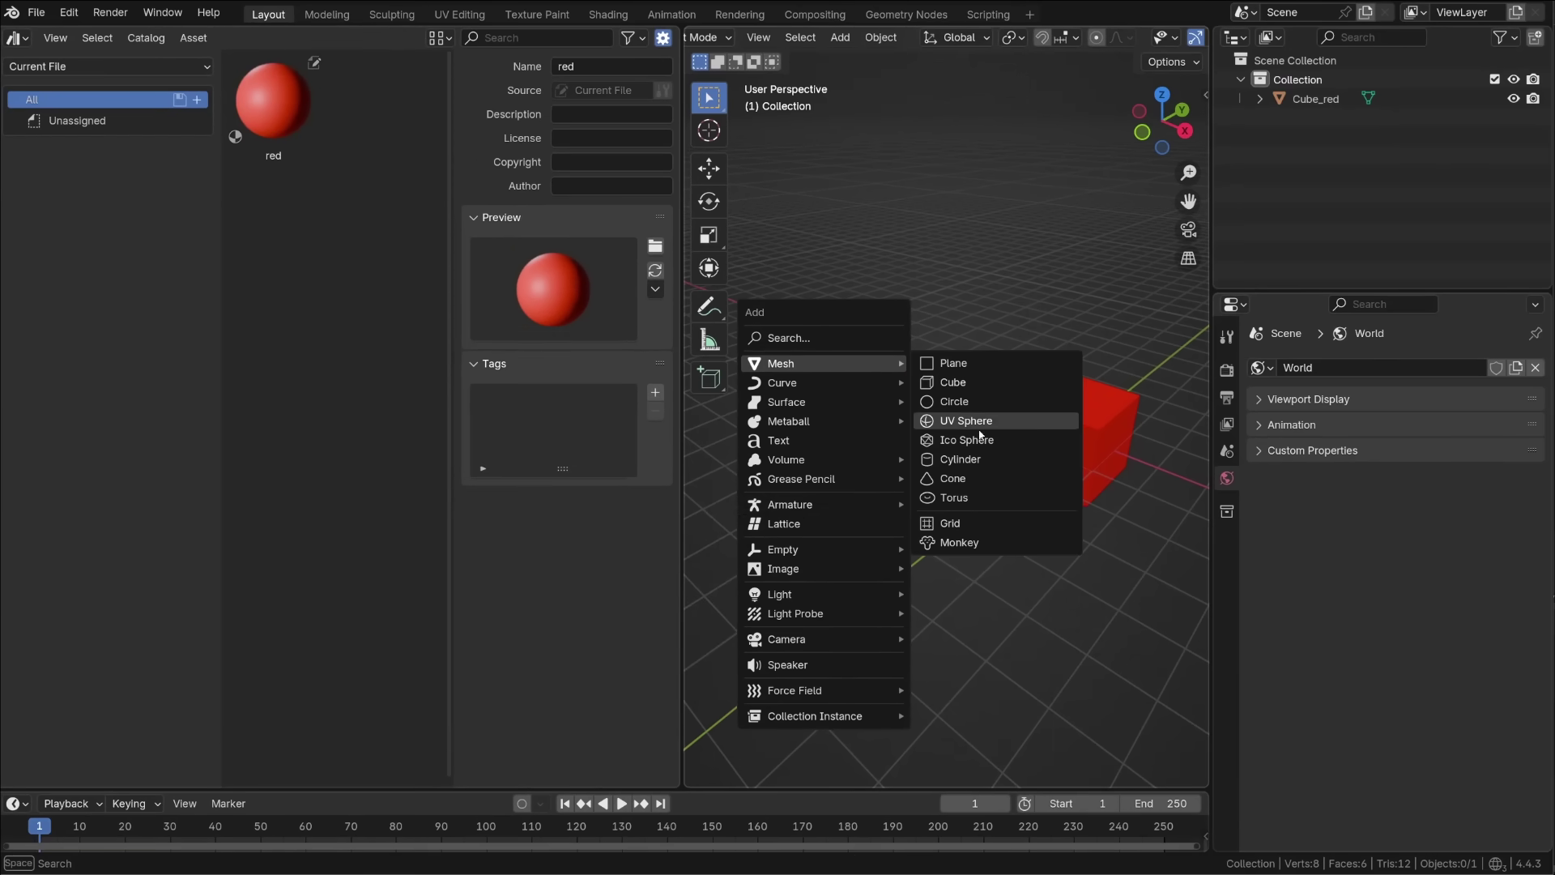
click(966, 421)
key(g)
click(816, 376)
drag(273, 101, 899, 328)
middle_drag(915, 453, 958, 479)
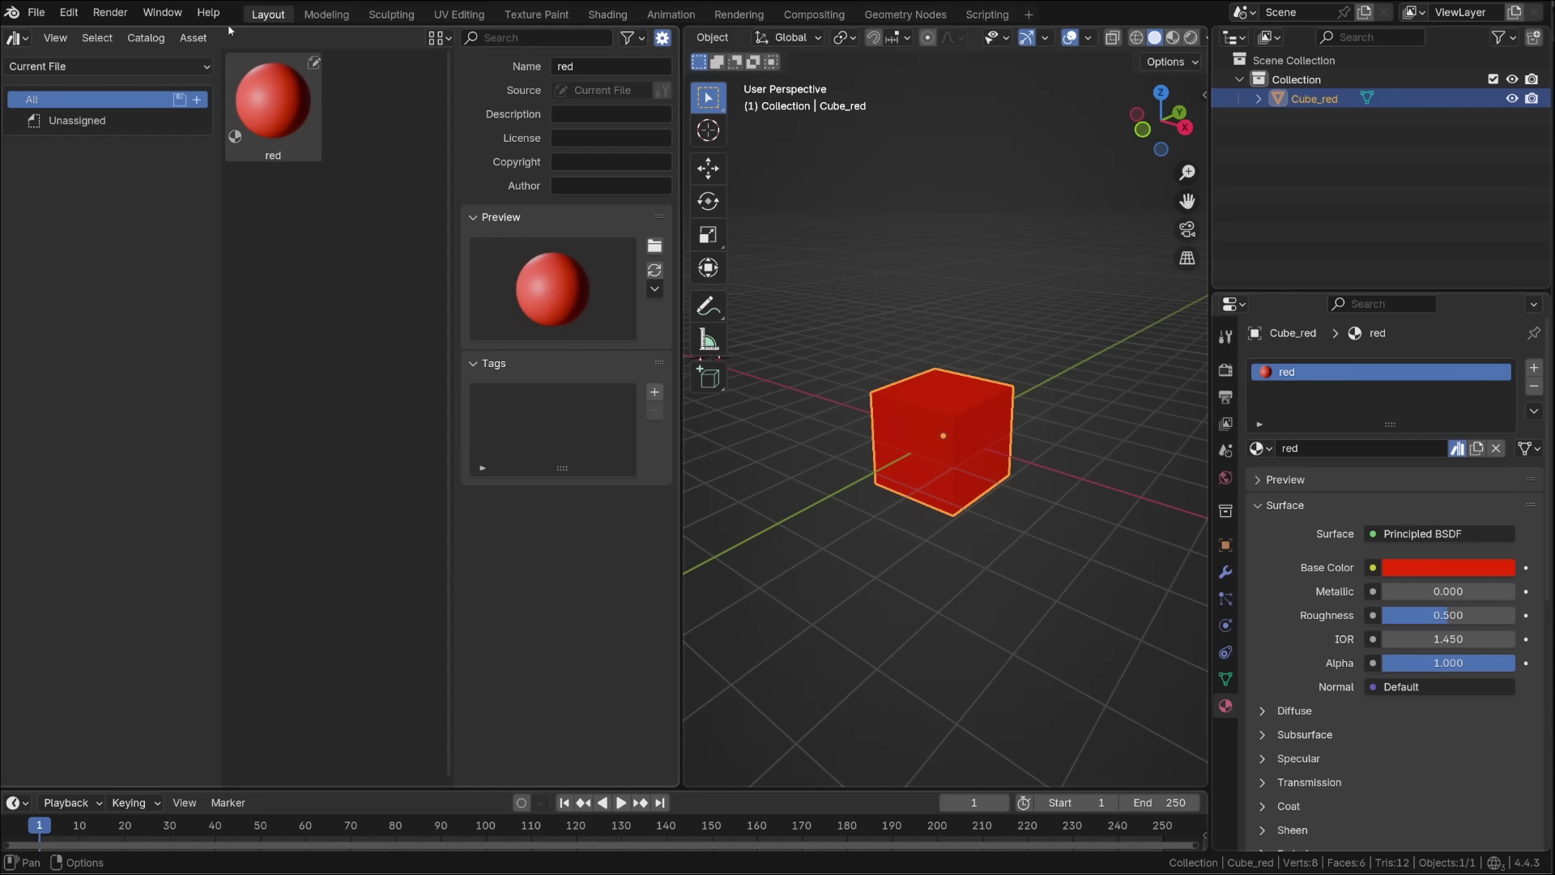
Save the file to the Desktop as Material_library.blend.
click(38, 13)
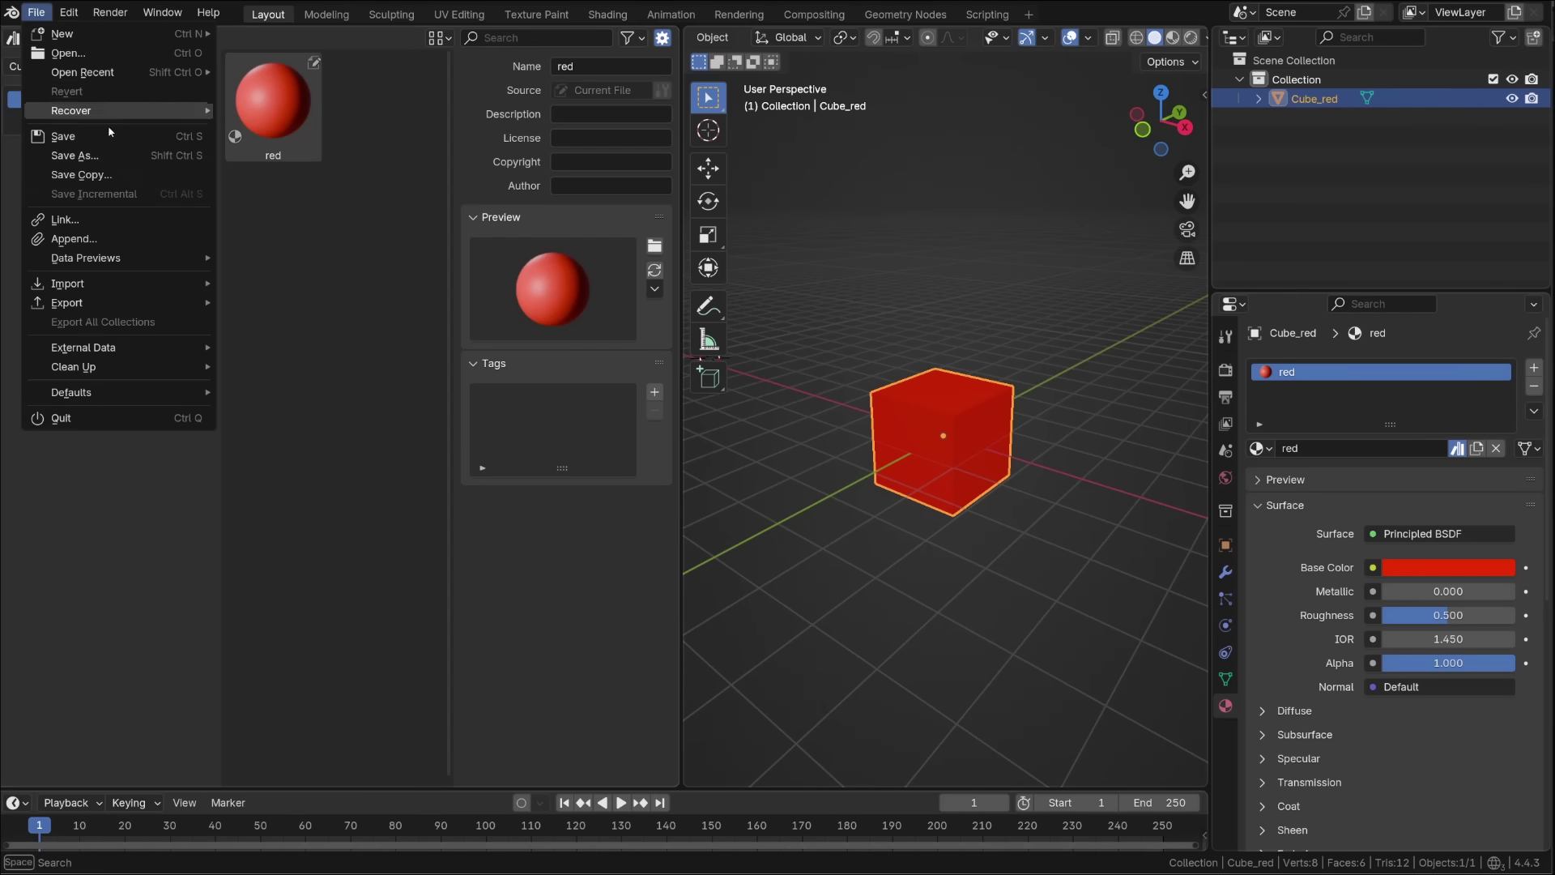
click(111, 156)
click(275, 340)
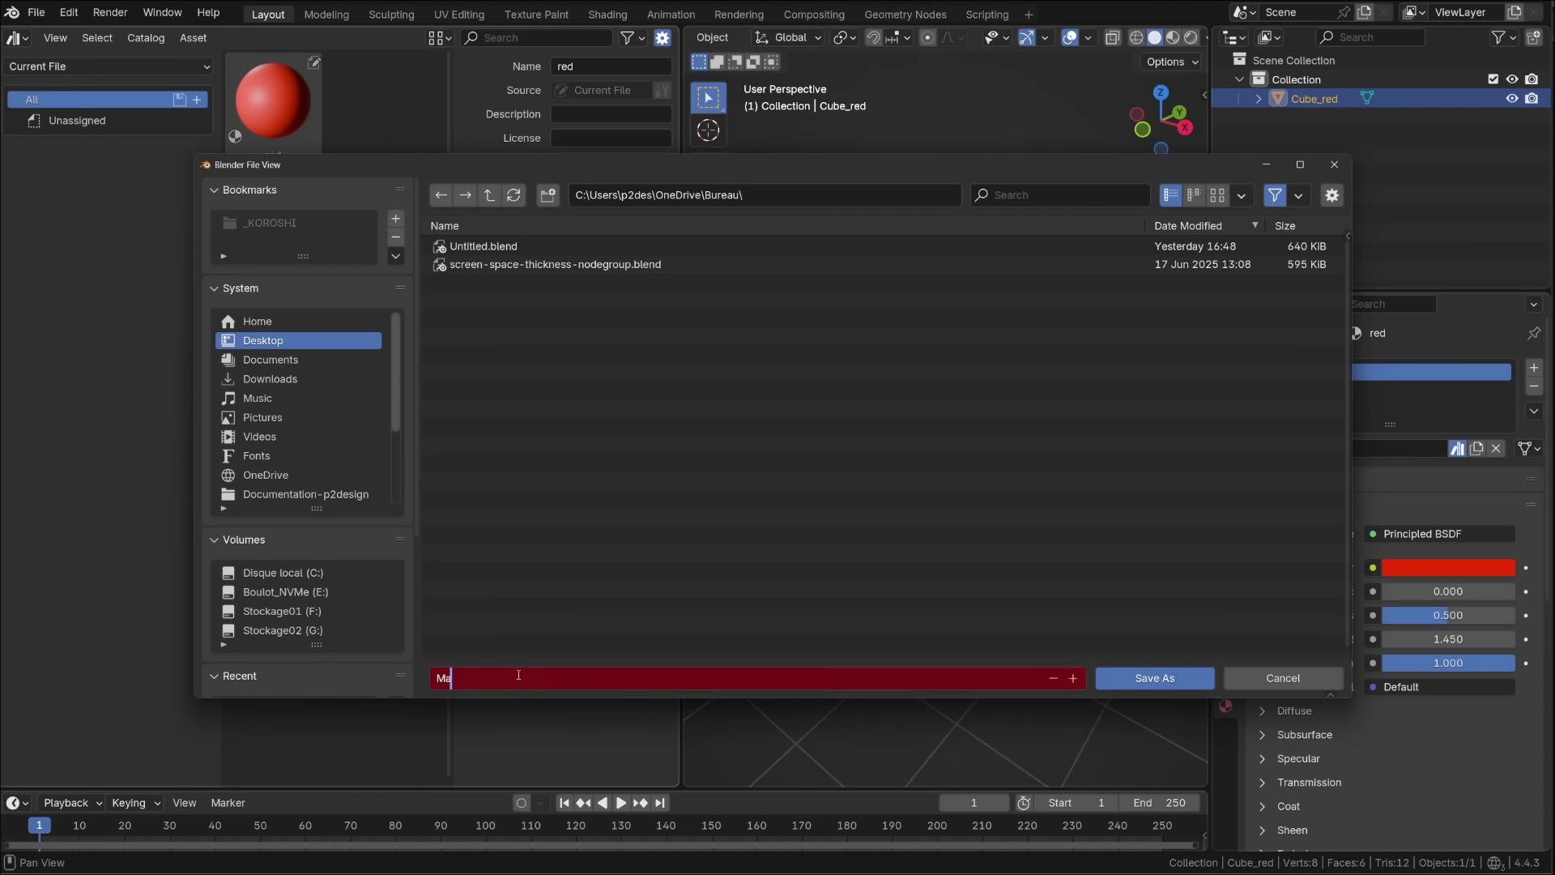
key(Return)
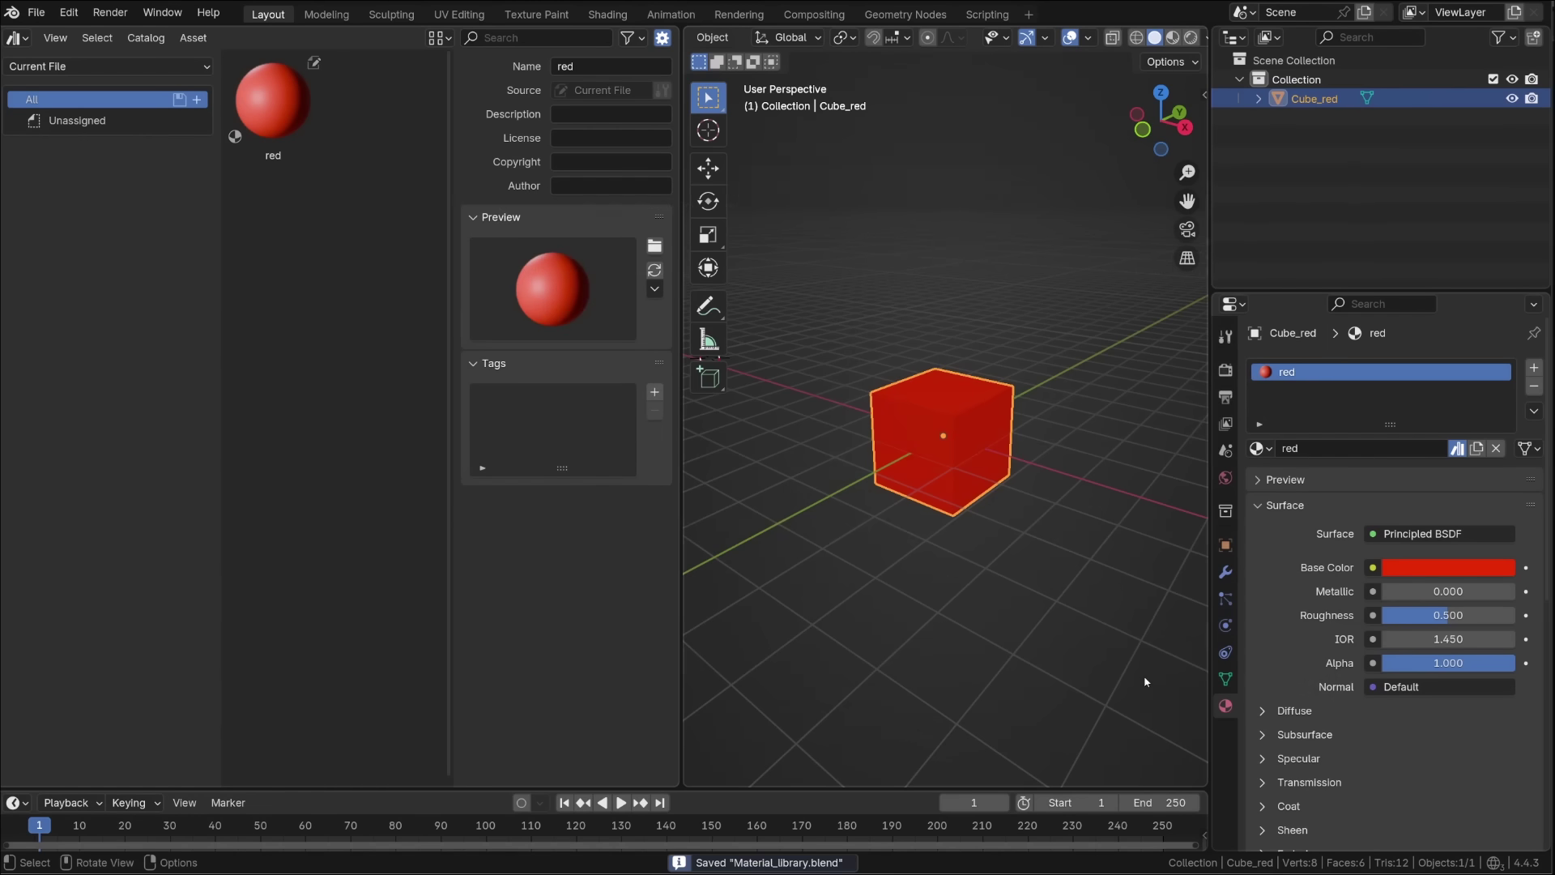
Open the File Paths section of the Preferences.
click(68, 12)
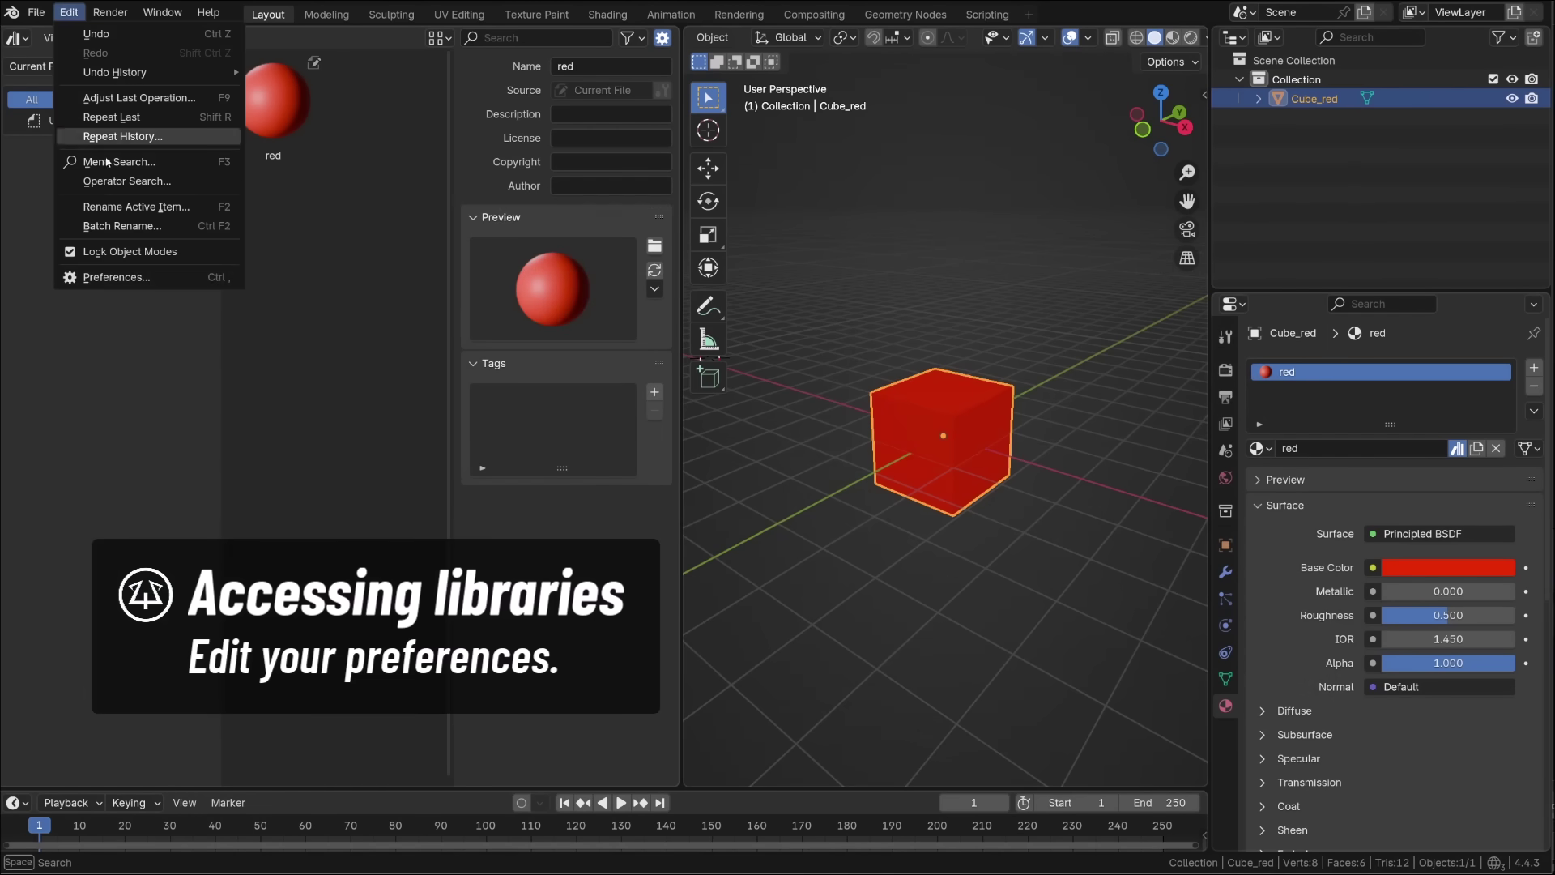
click(113, 277)
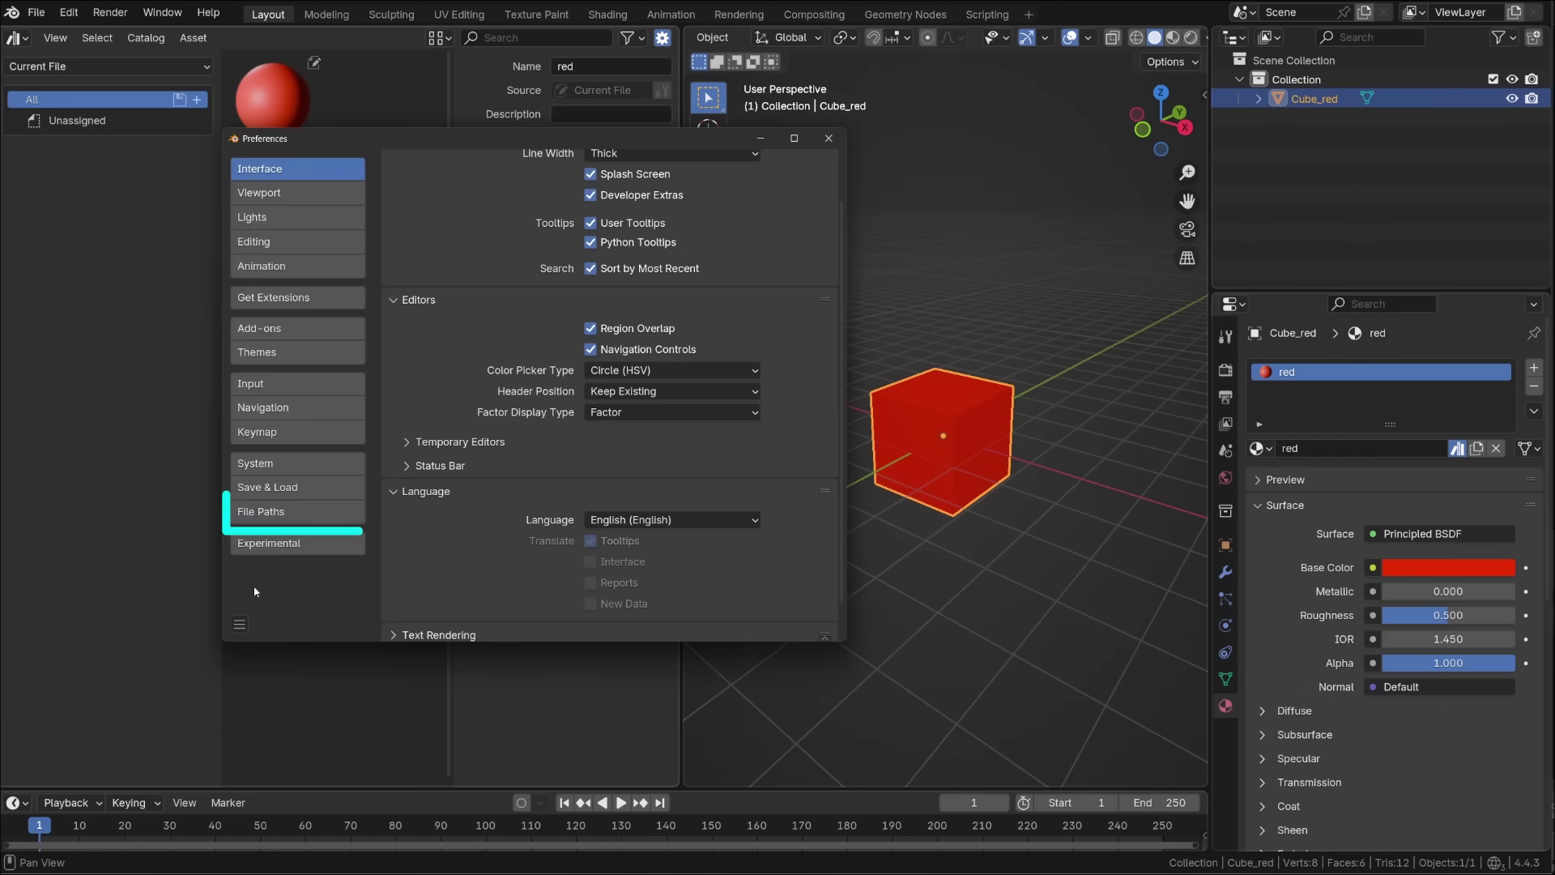
click(258, 513)
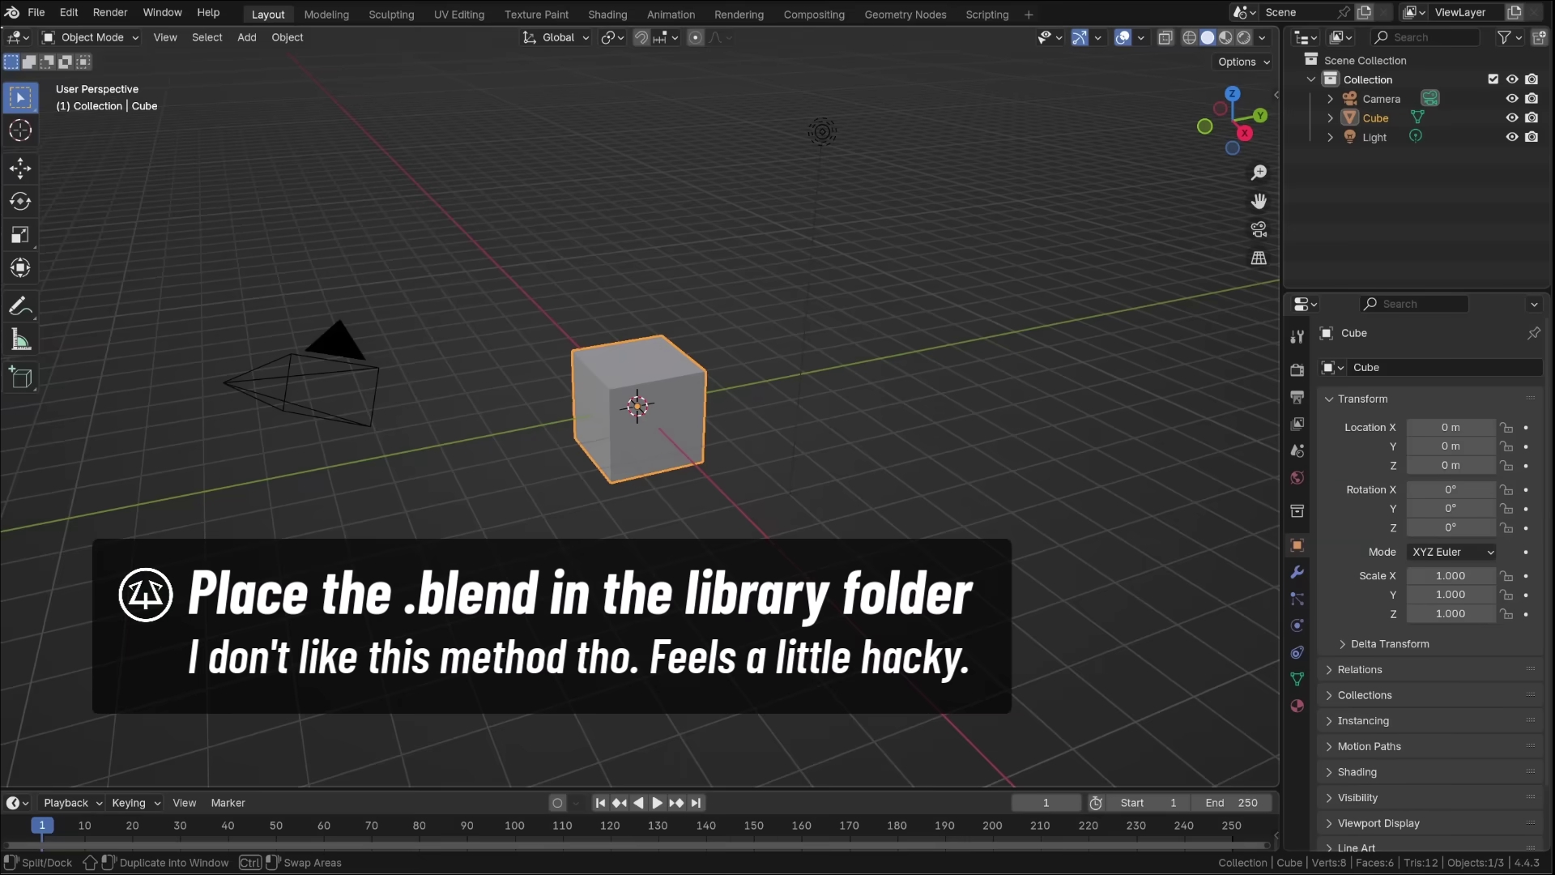
Split the 3D view and show the User Library in a left-hand Asset Browser.
drag(4, 28, 793, 81)
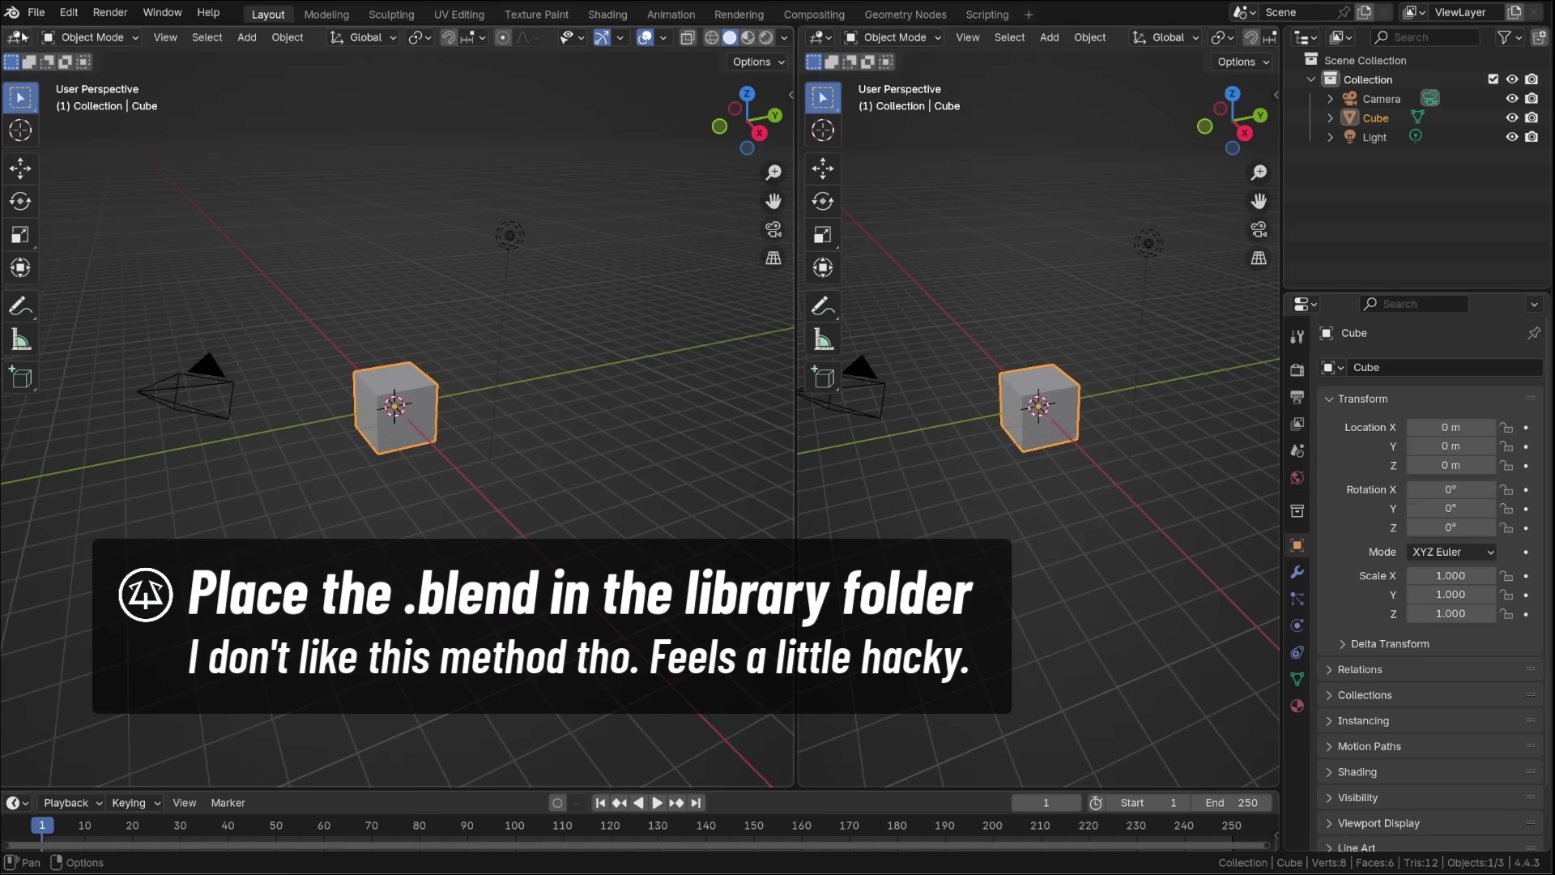
click(613, 150)
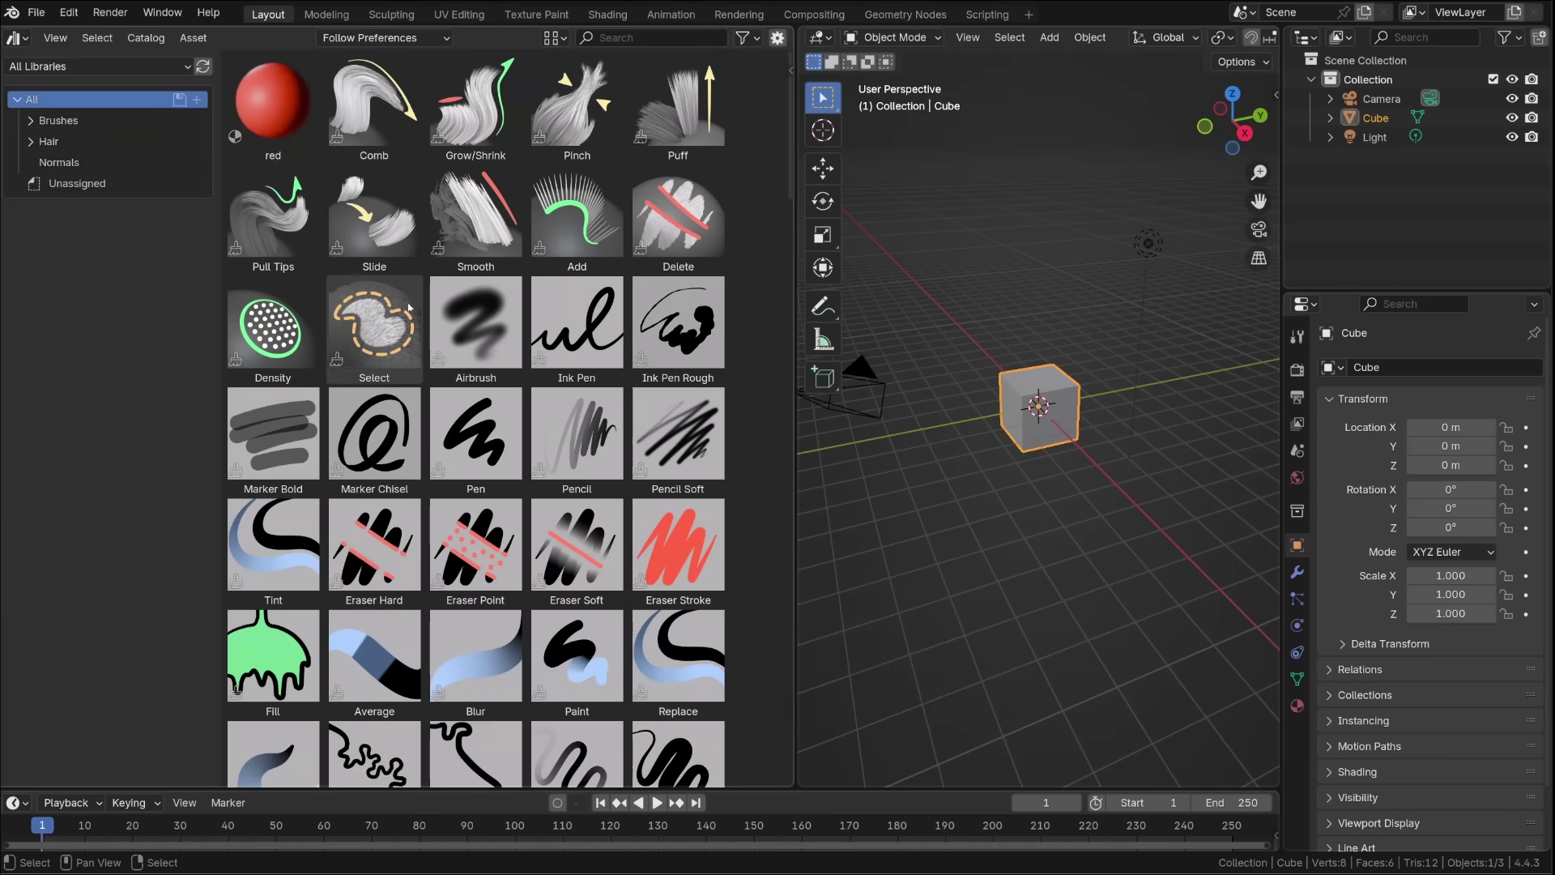
click(97, 66)
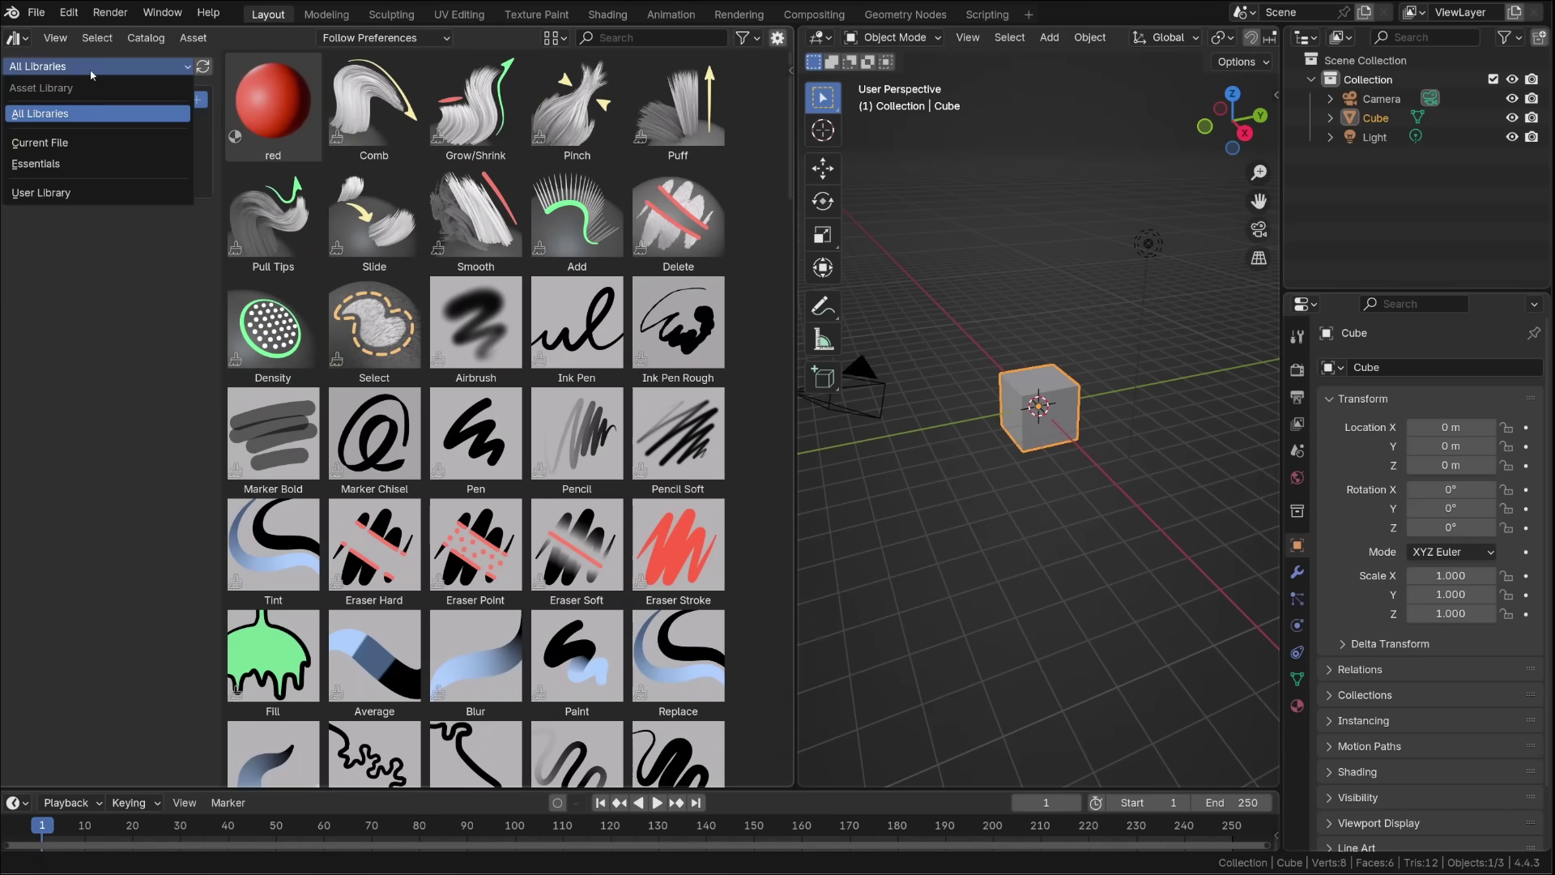
click(49, 192)
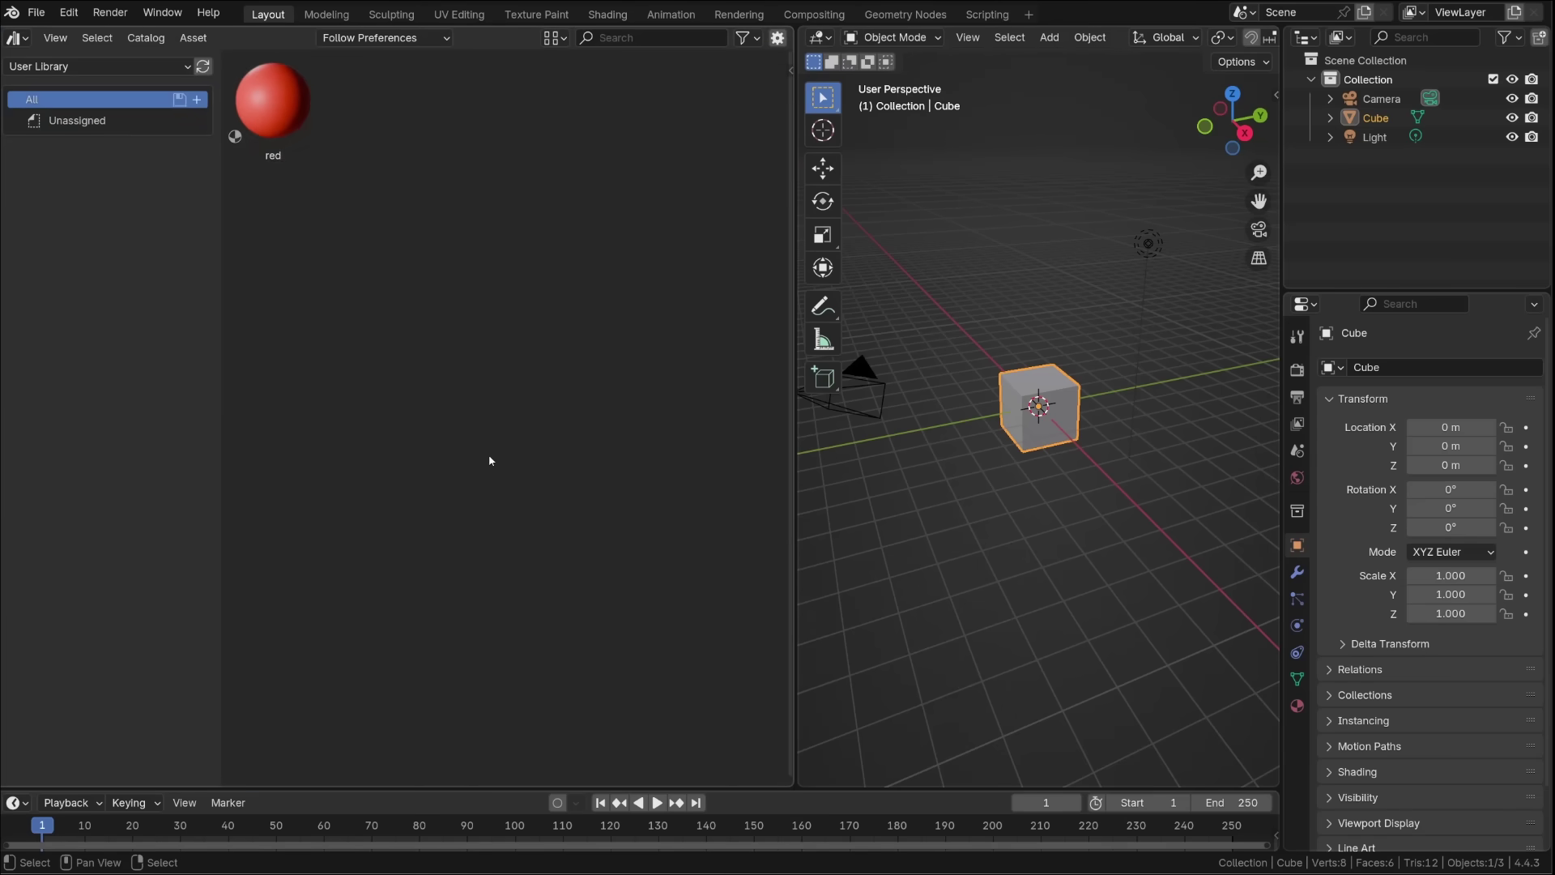
Add E:\ASSET_Library\Character_library as a new asset library, then close Preferences.
click(73, 16)
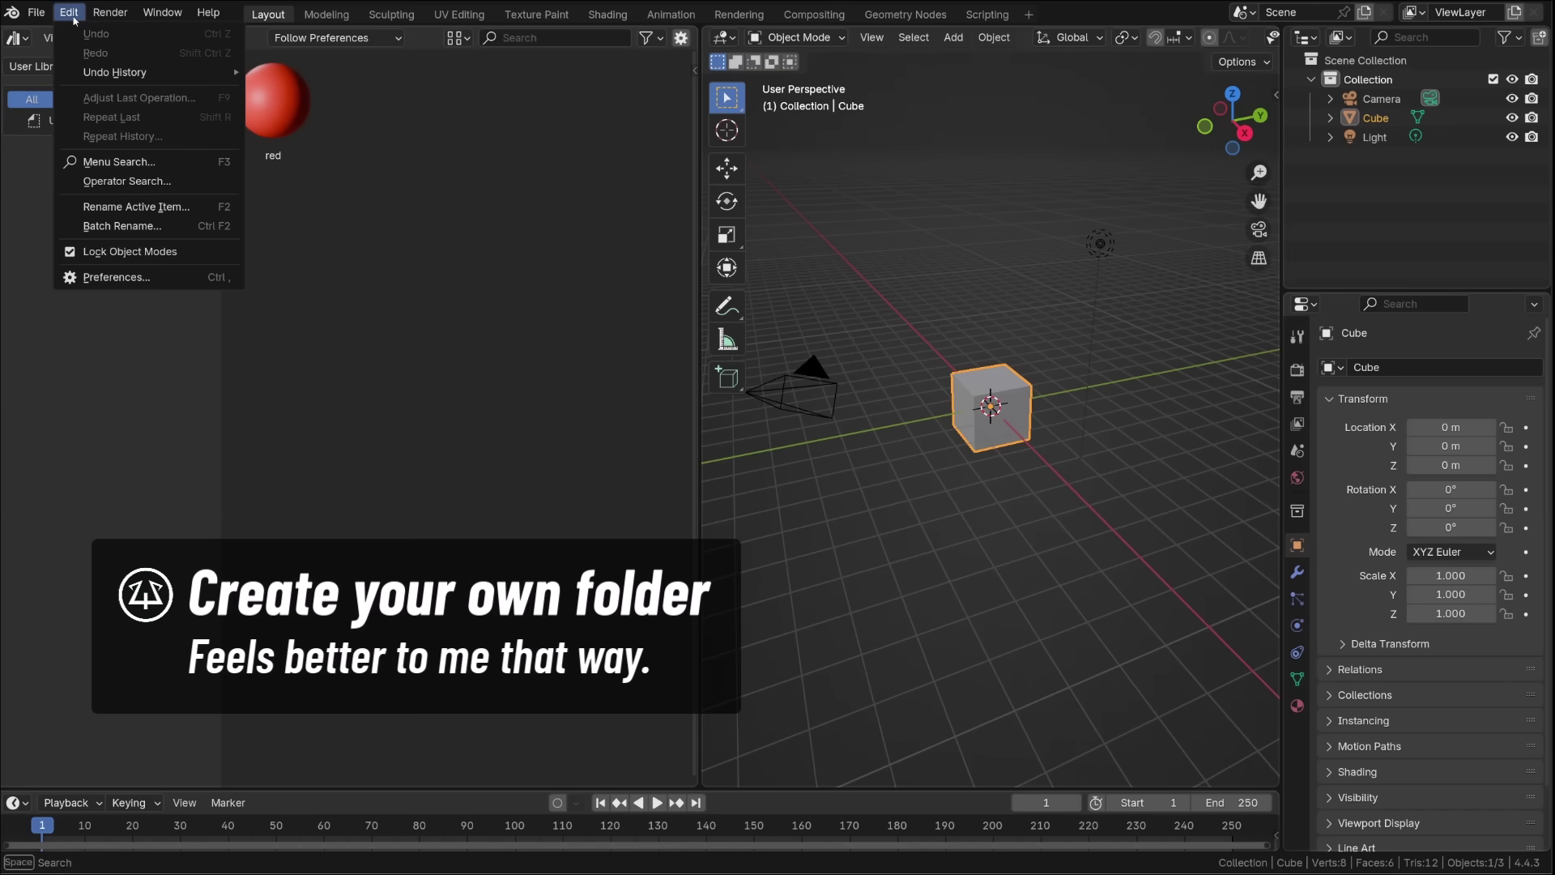
click(112, 281)
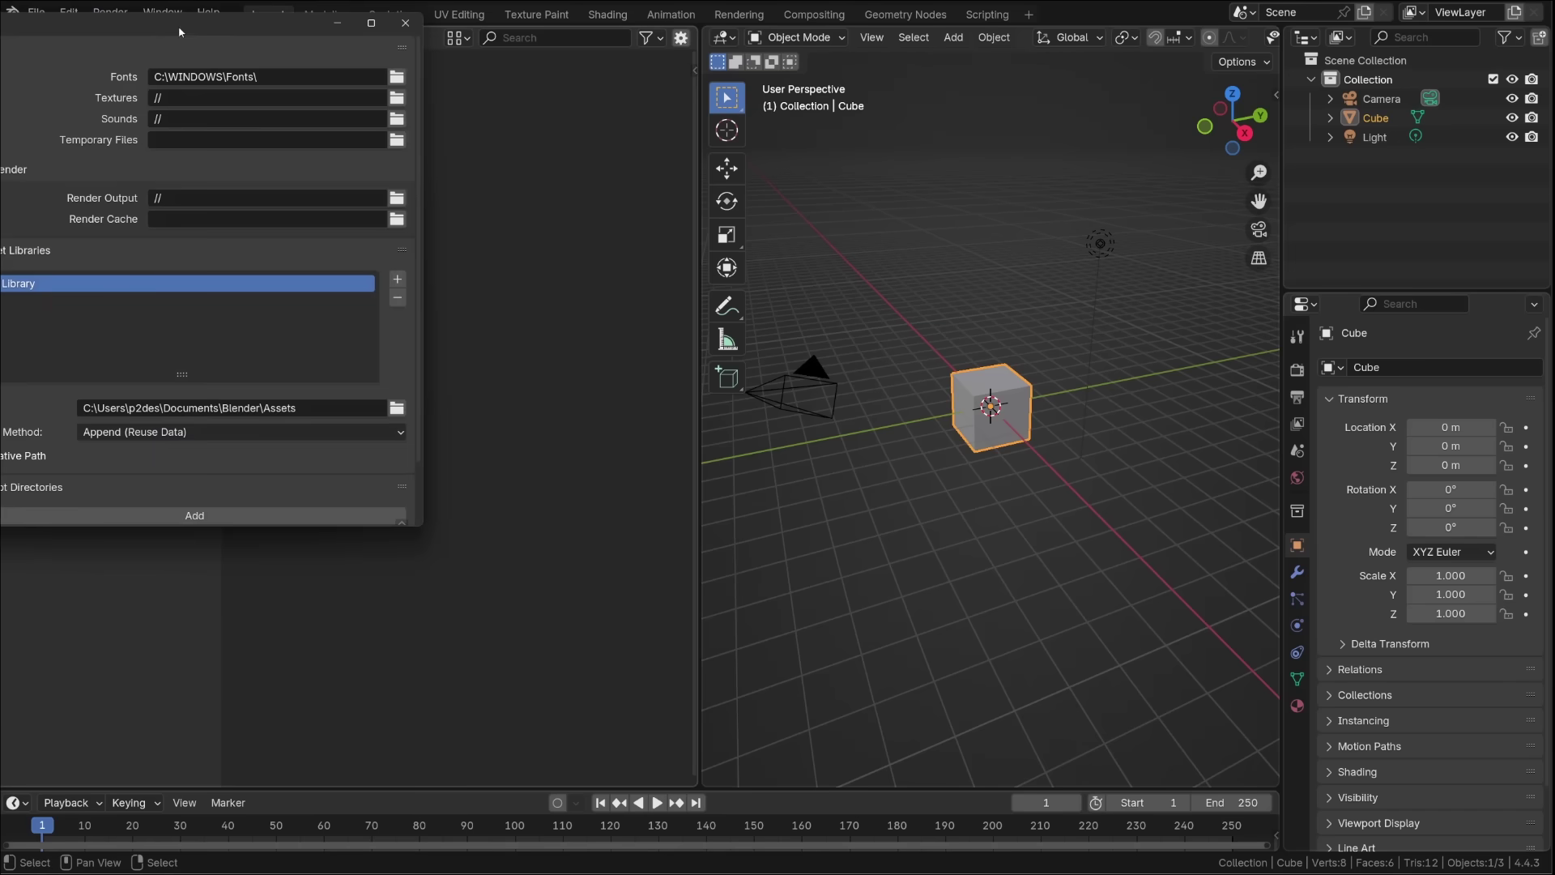
drag(180, 32, 584, 132)
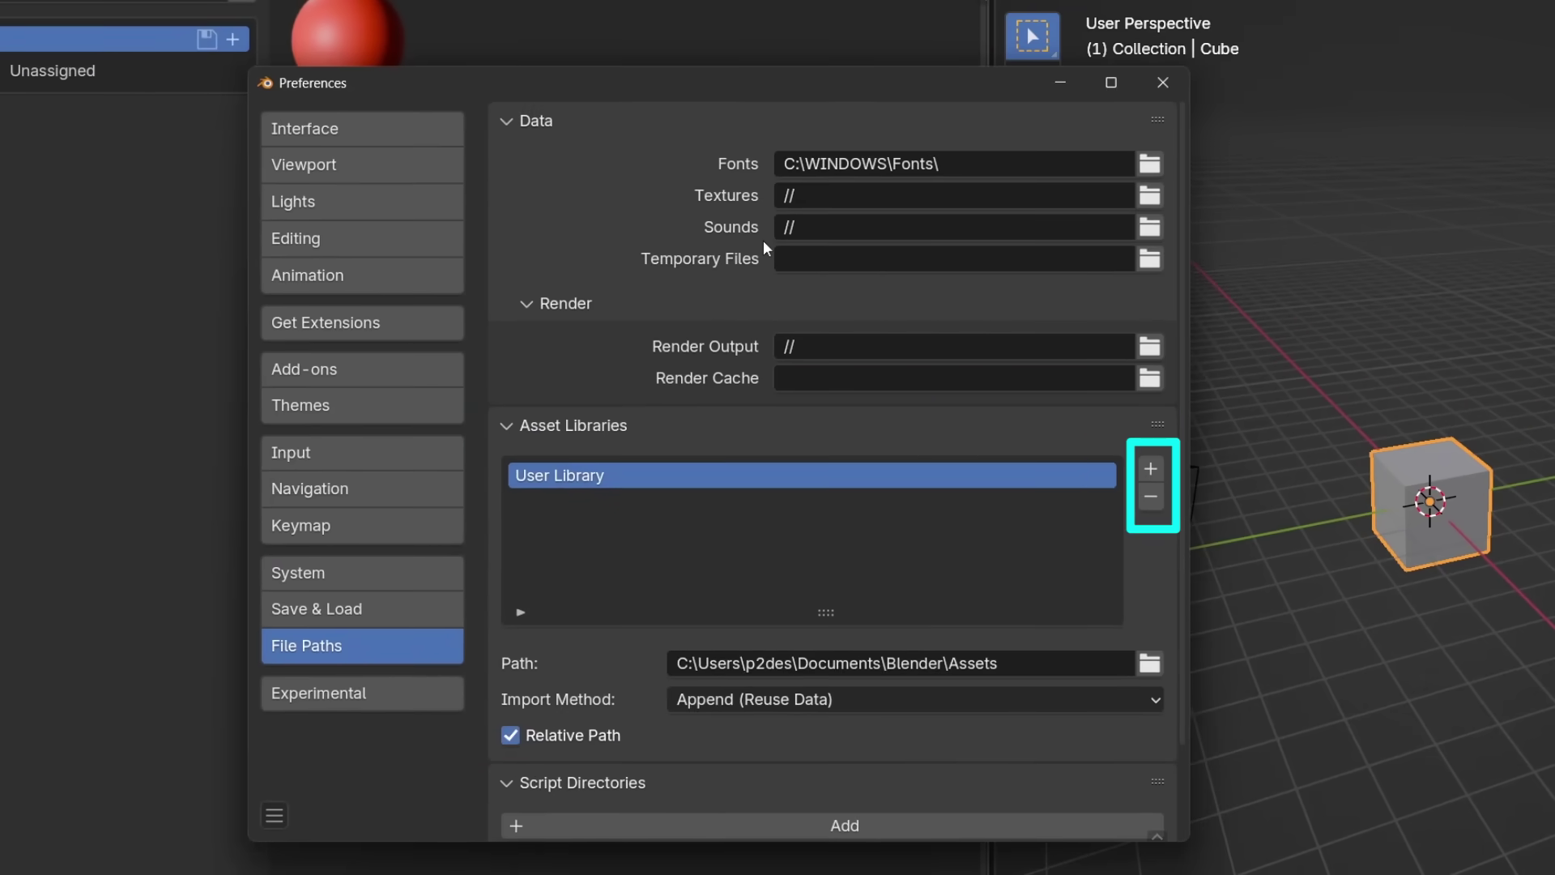
click(1150, 469)
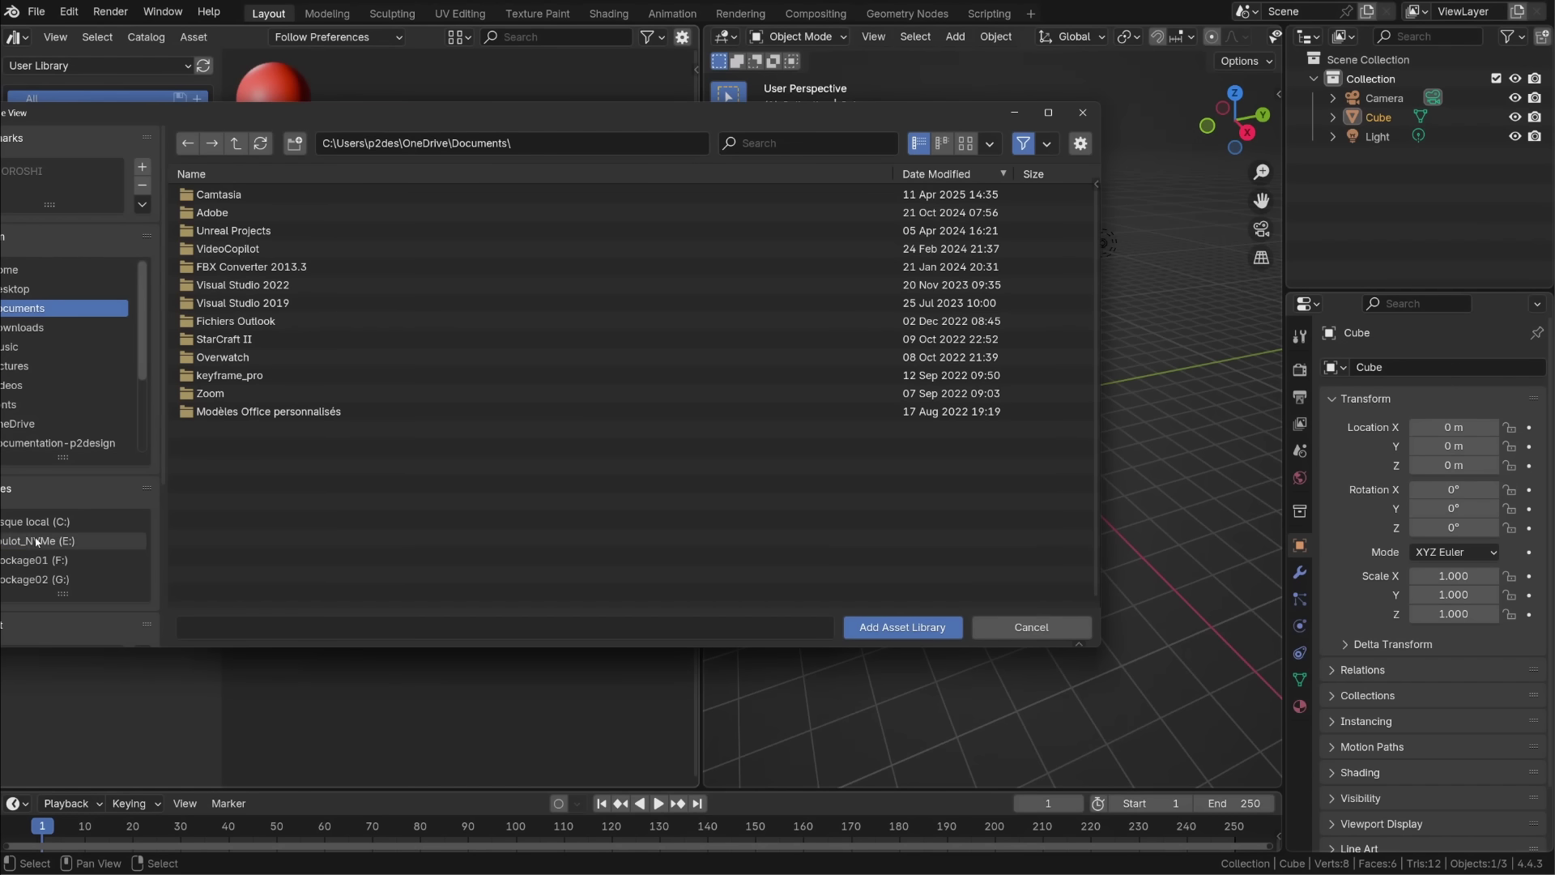
click(36, 700)
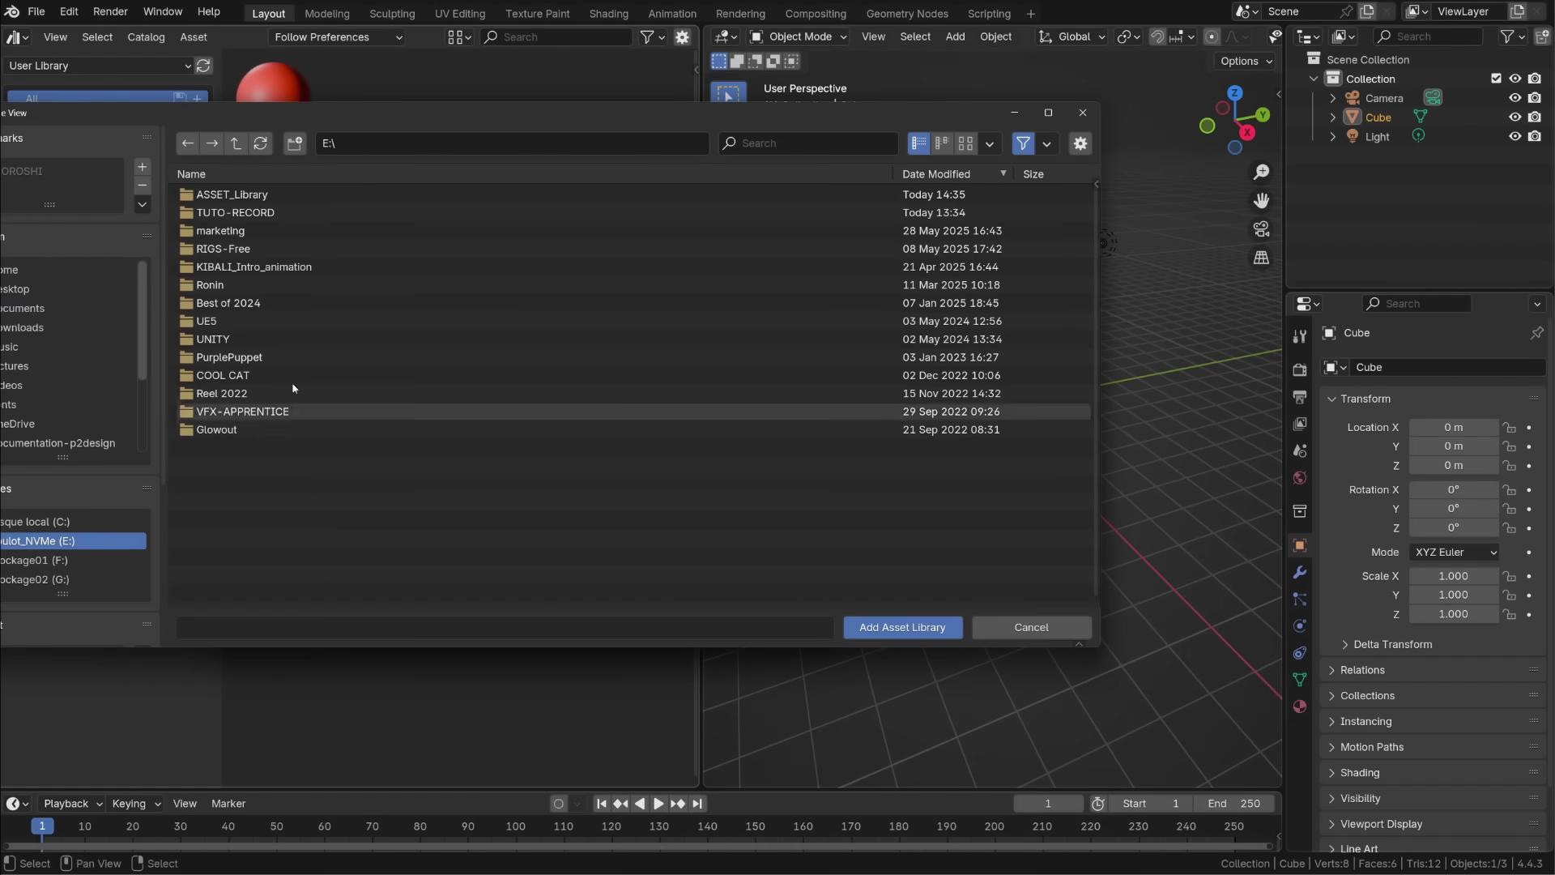
click(278, 195)
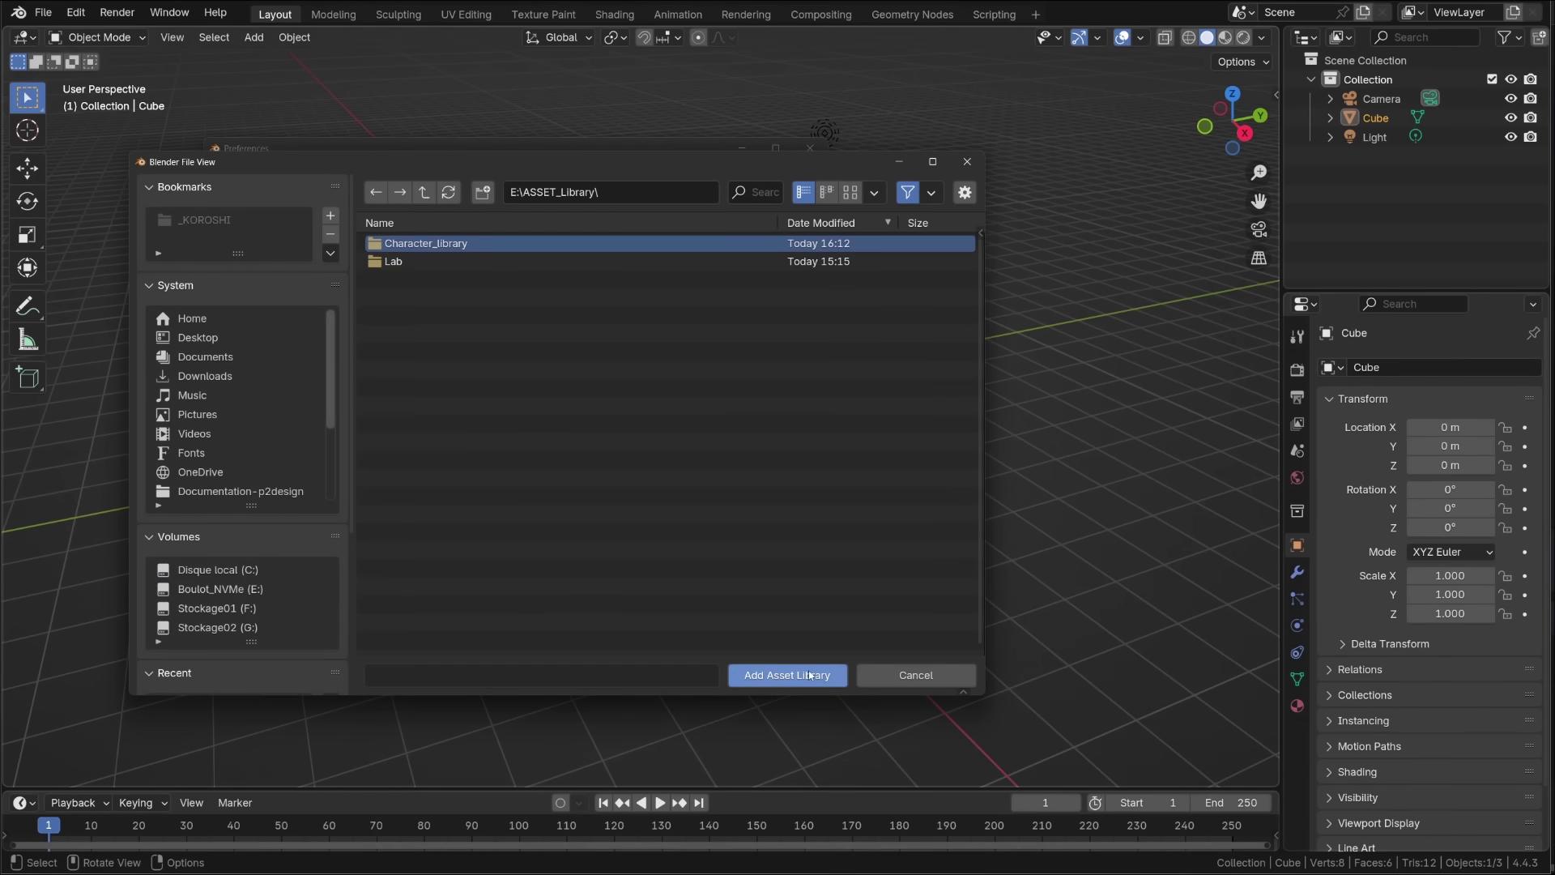
click(810, 674)
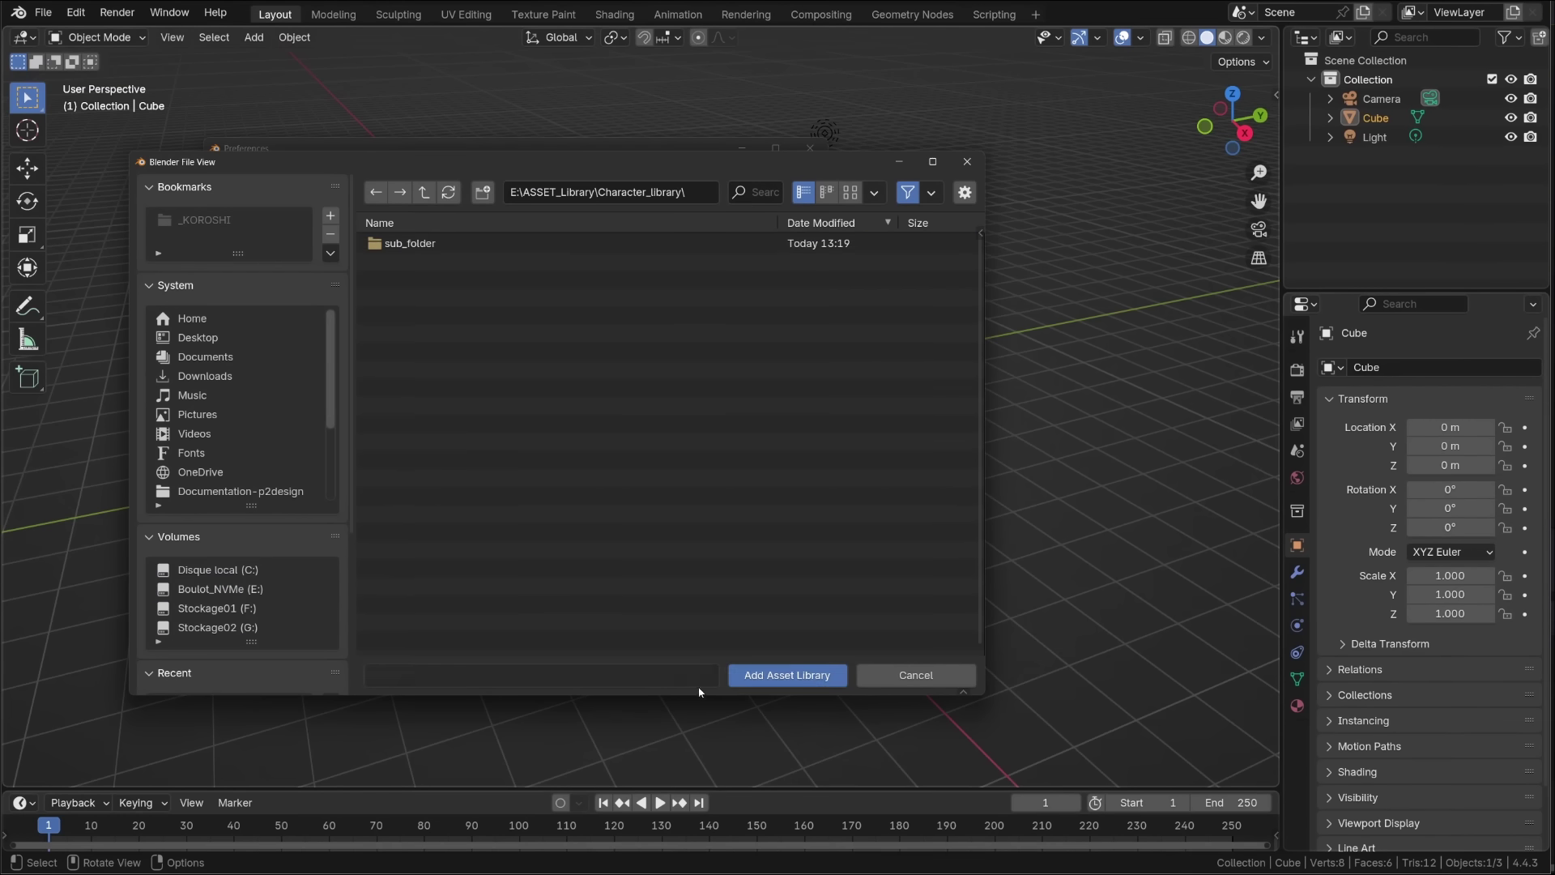
click(782, 675)
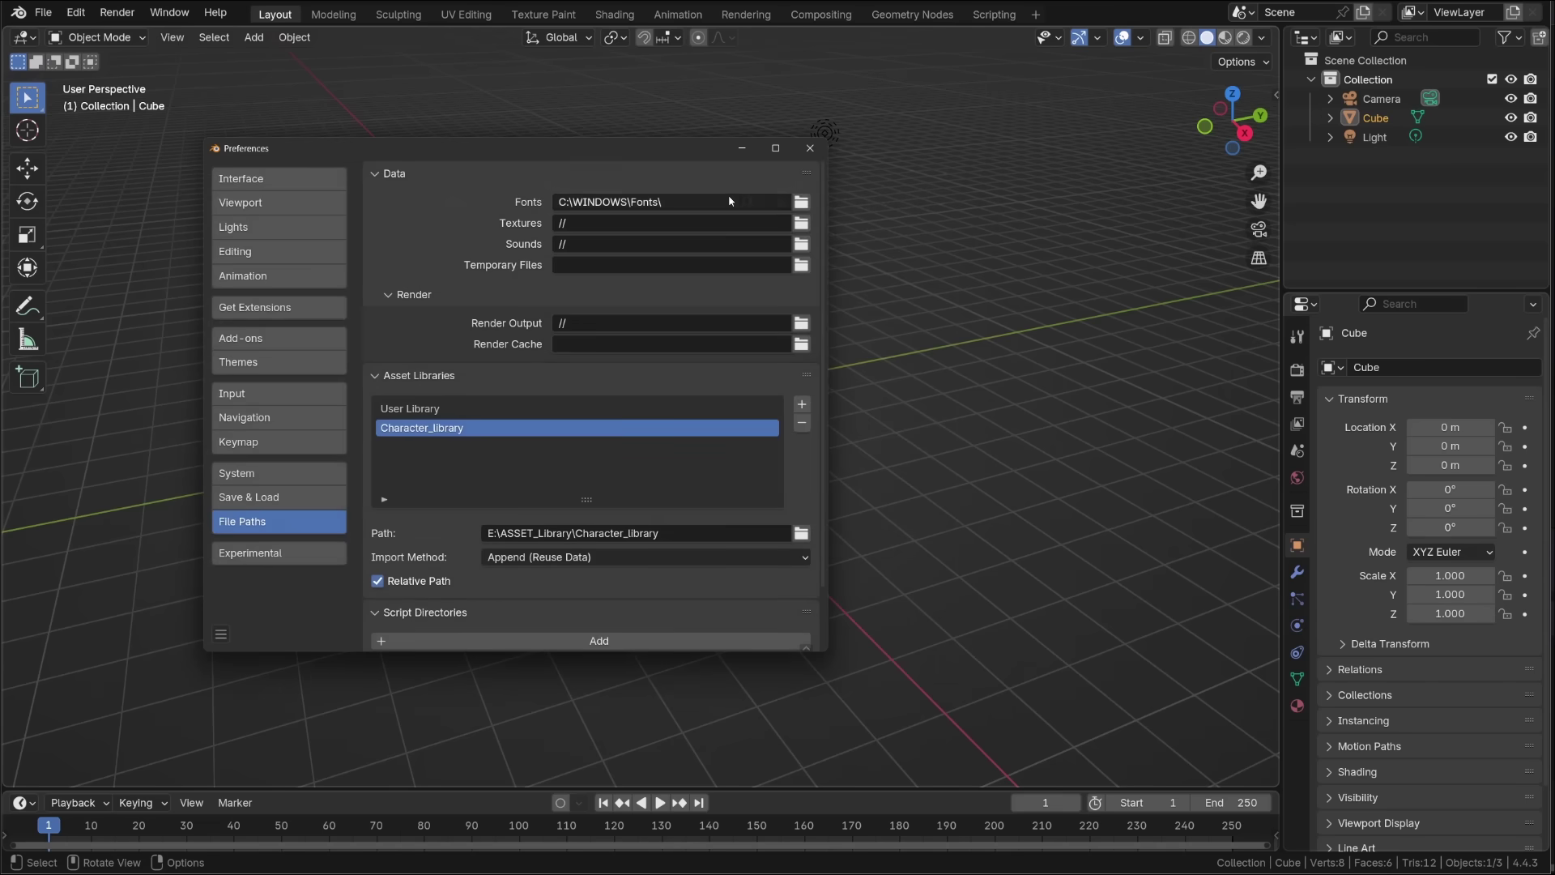
click(809, 149)
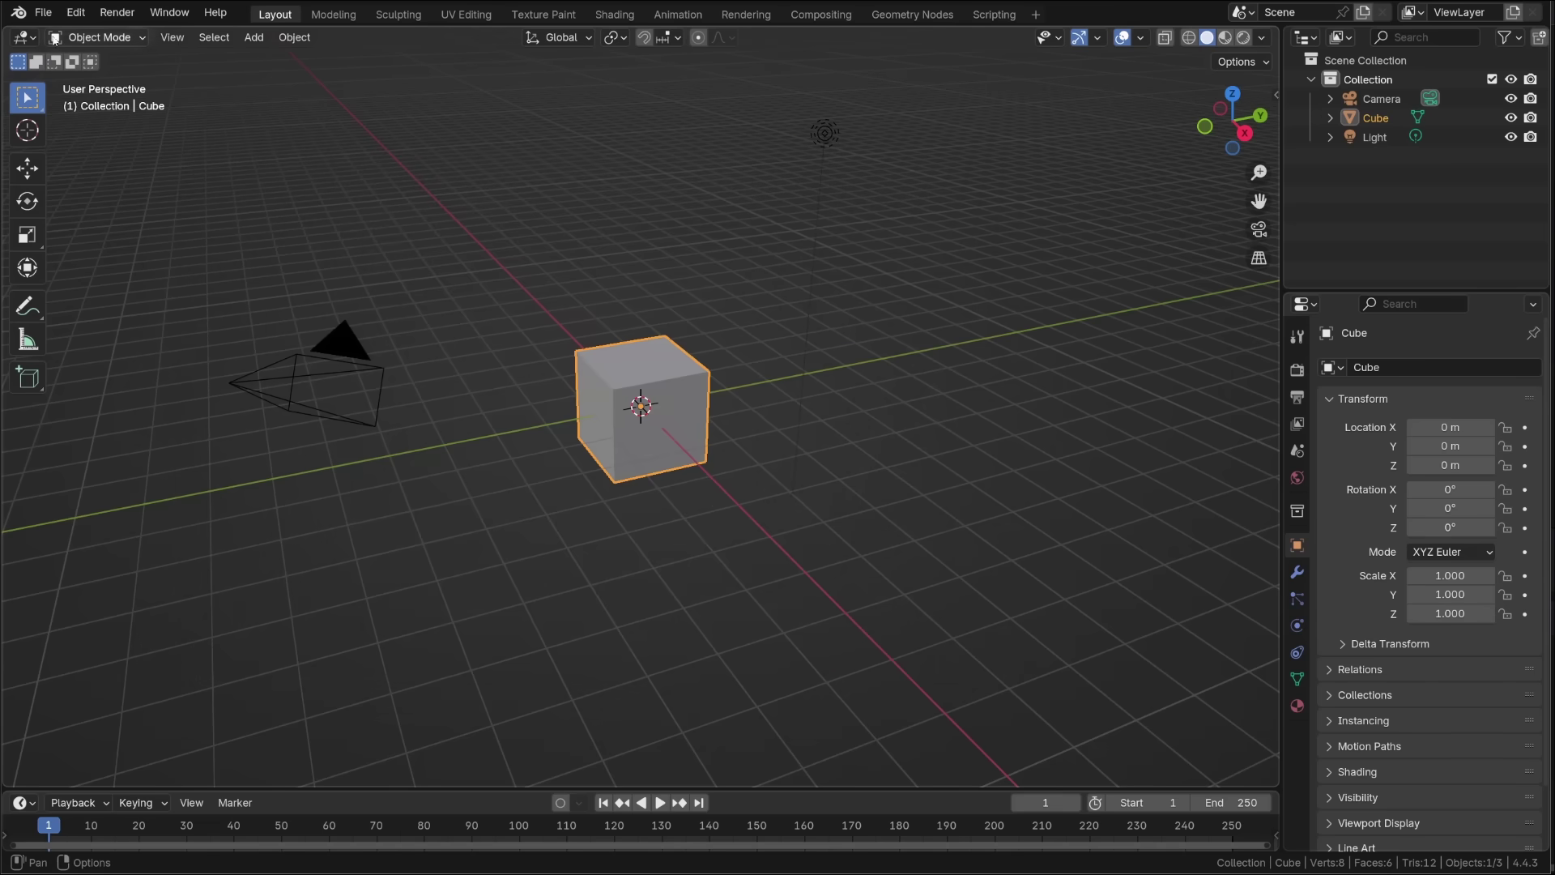
Turn the 3D view into an Asset Browser showing Character_library.
click(24, 37)
click(25, 38)
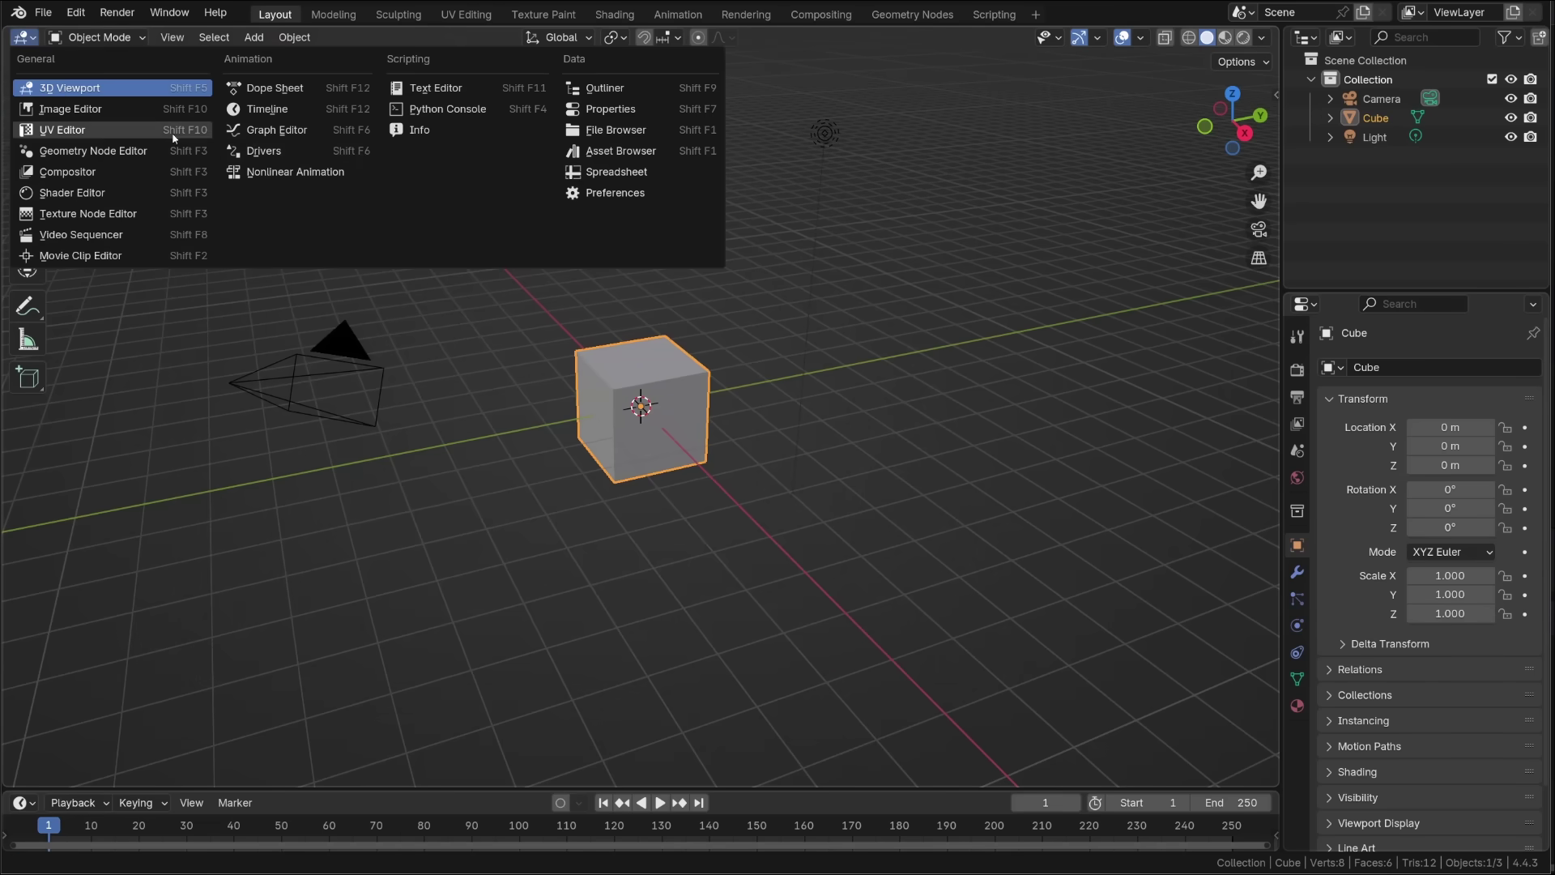
click(658, 157)
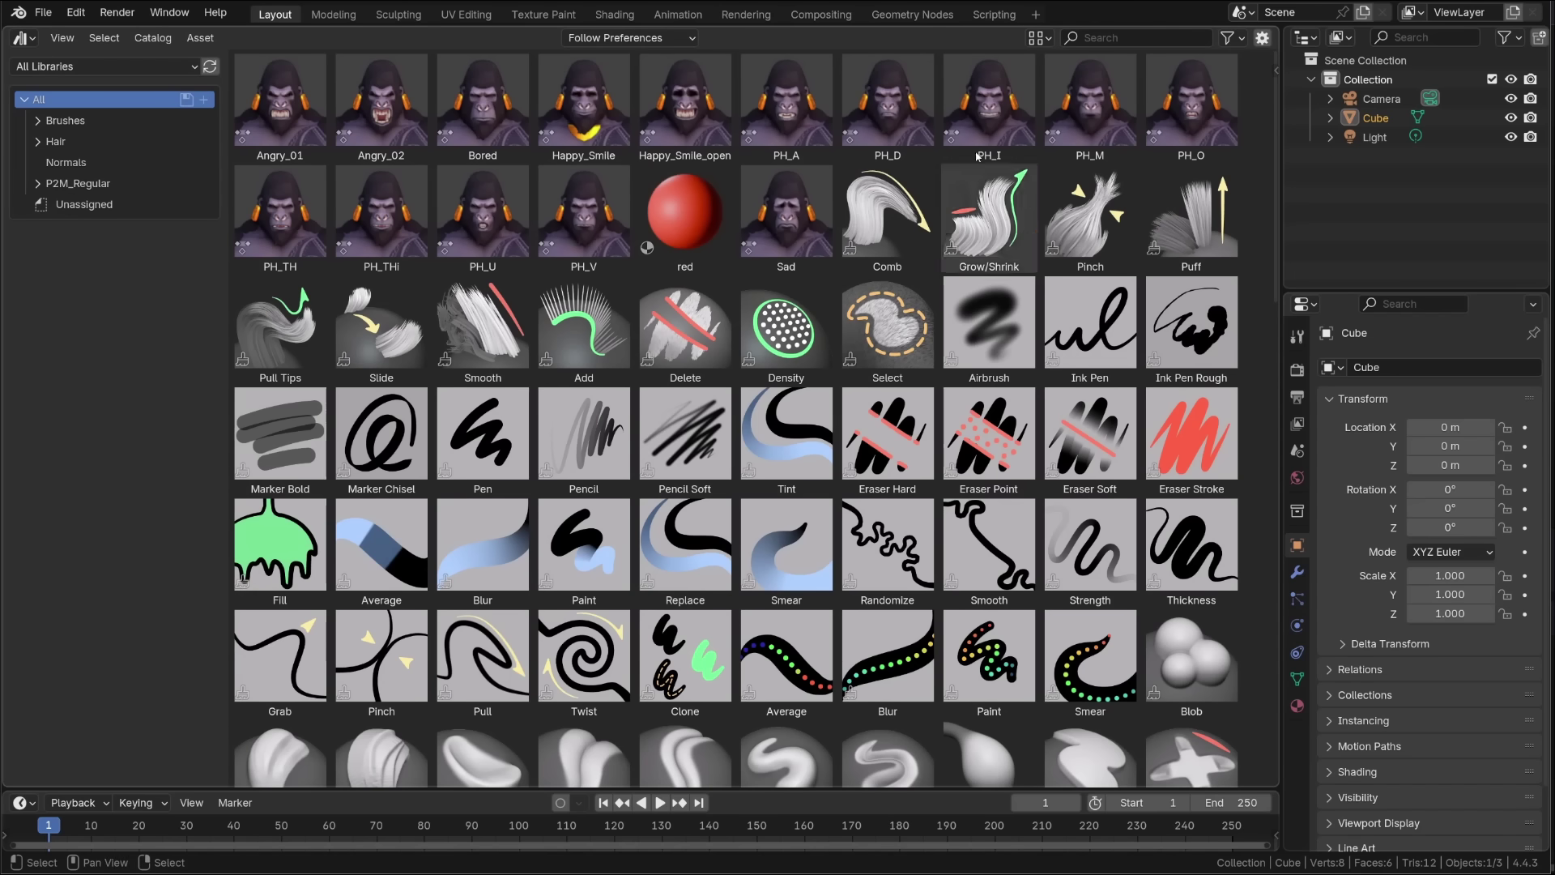
click(101, 67)
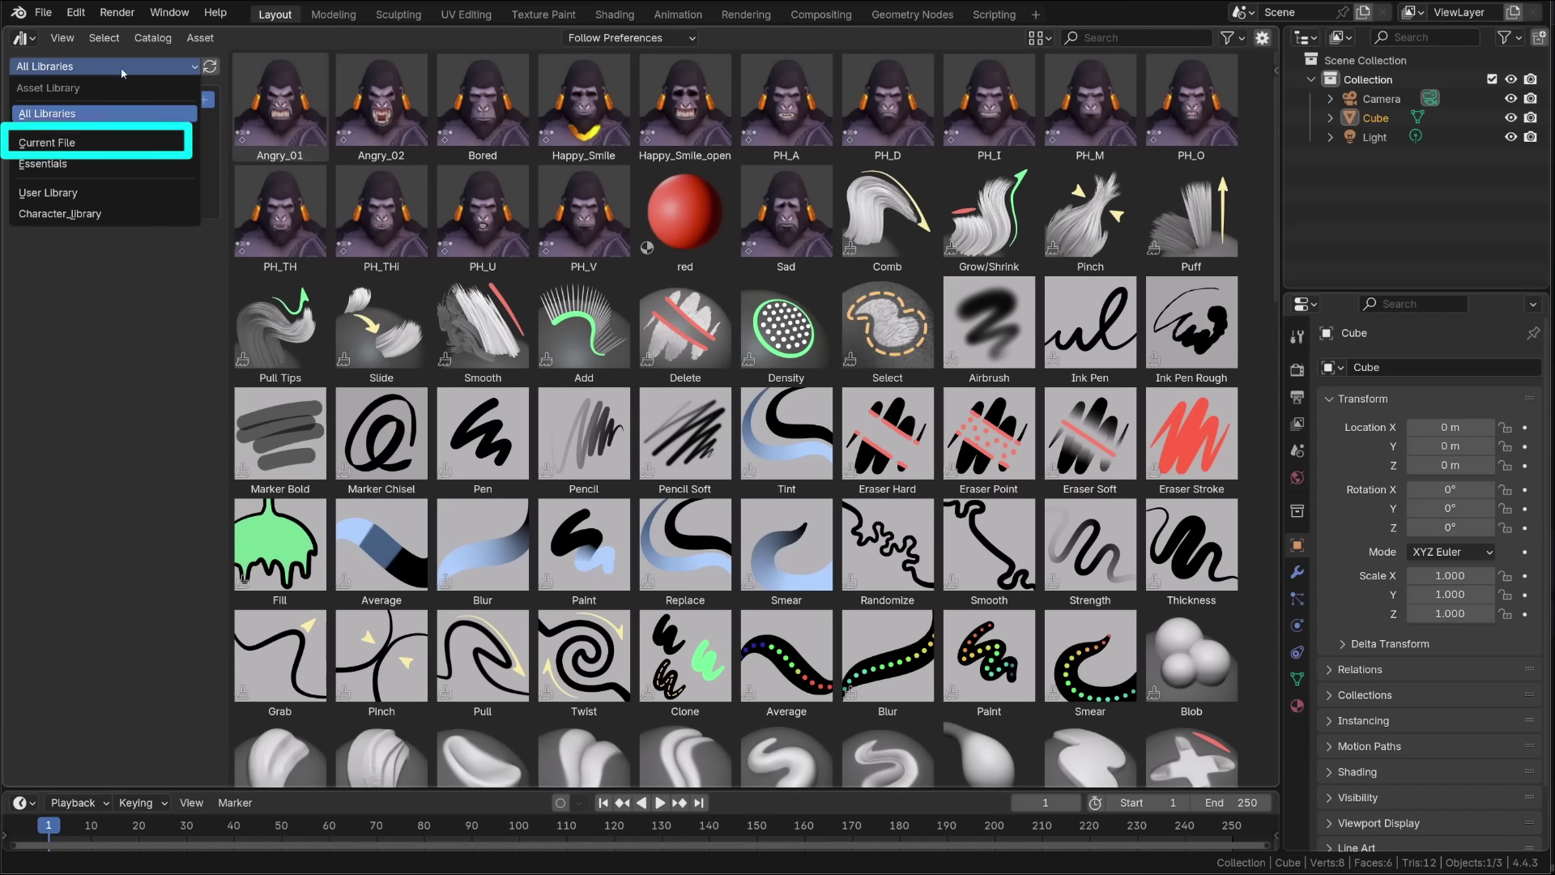
click(52, 215)
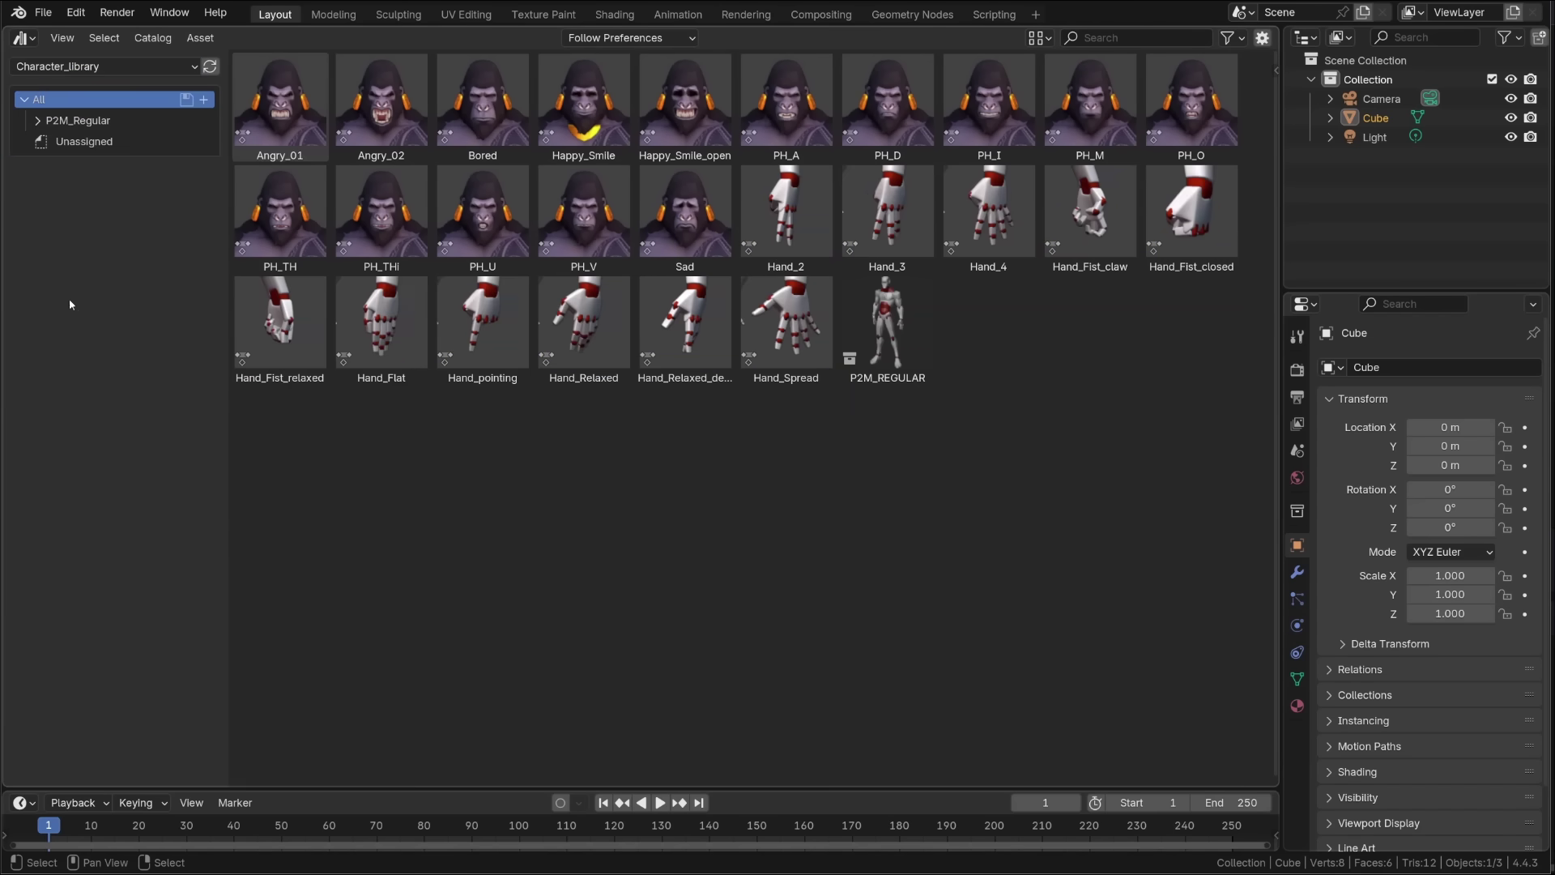
Expand P2M_Regular and view its Pose_hand and Rig catalogs.
click(38, 120)
click(95, 119)
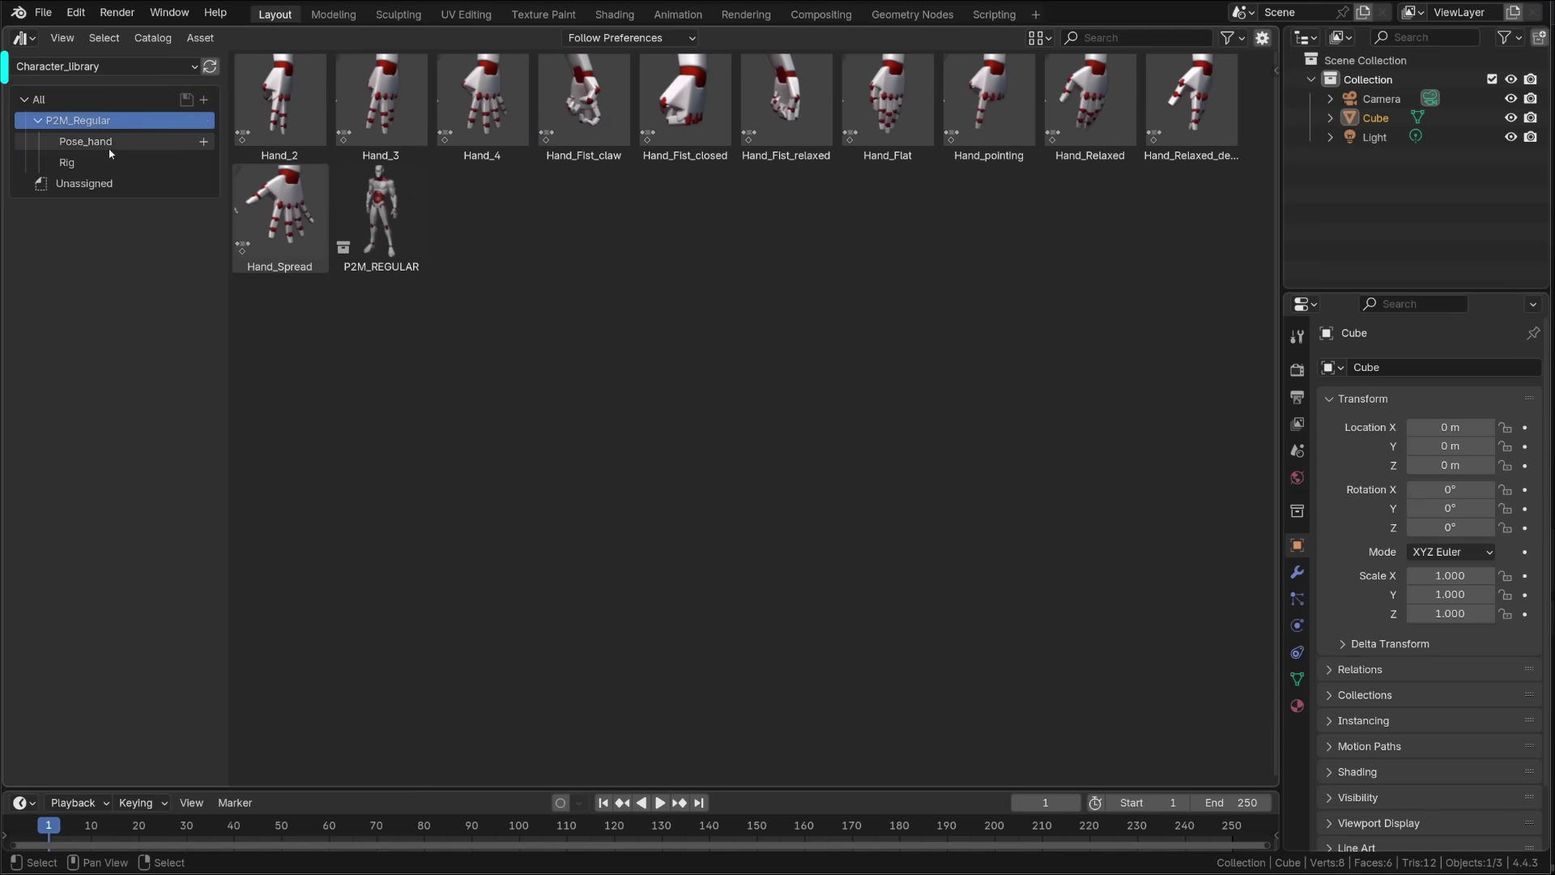
click(78, 141)
click(74, 163)
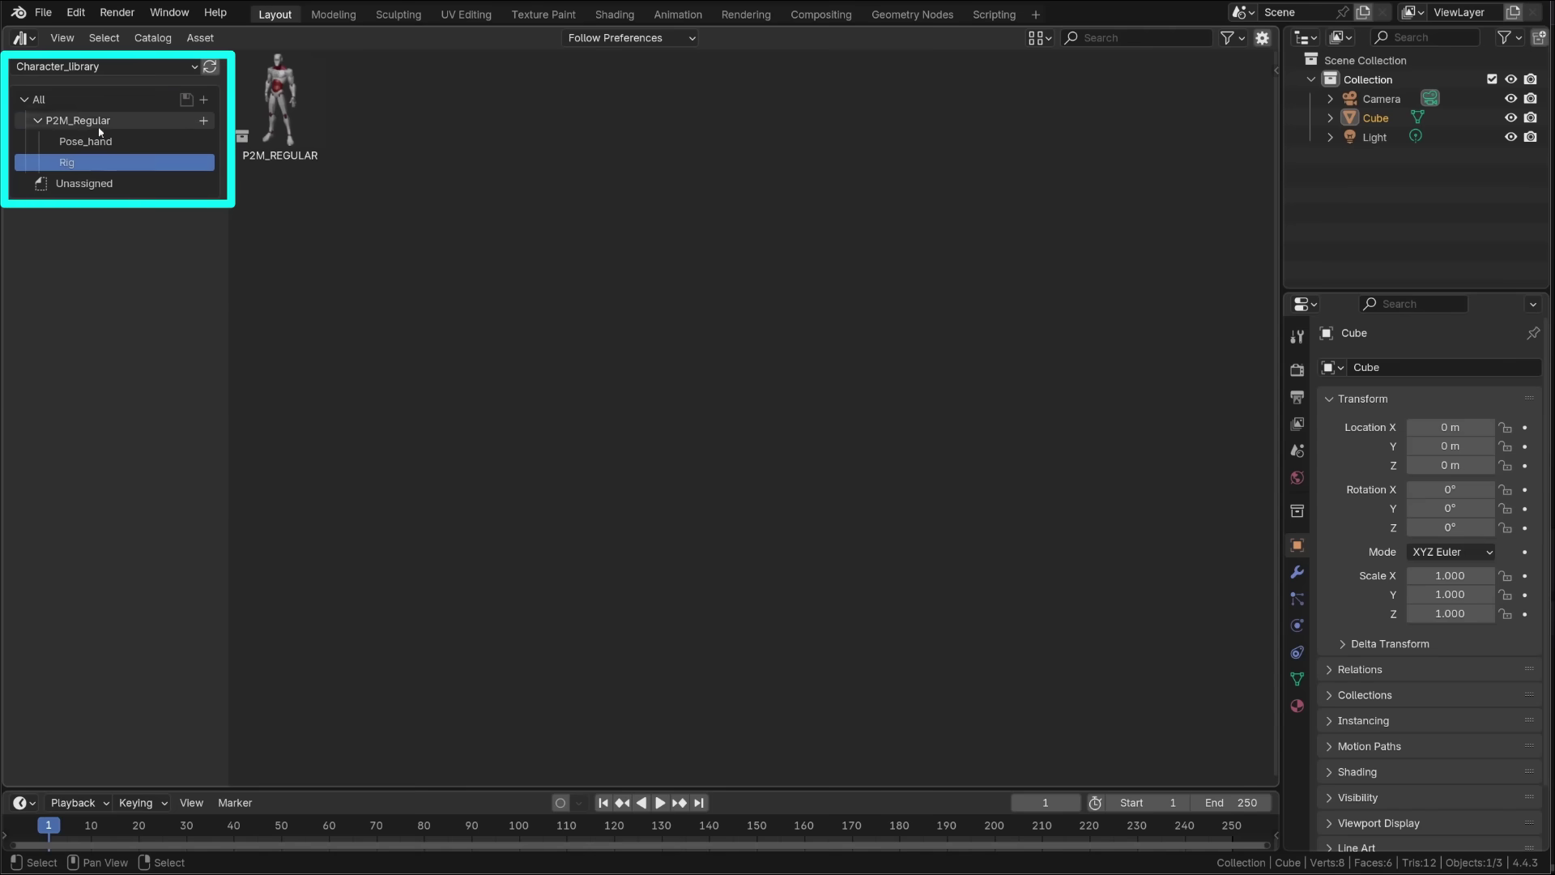
Show all assets and apply the Hand_2 and closed fist poses to the rig's hand.
click(38, 99)
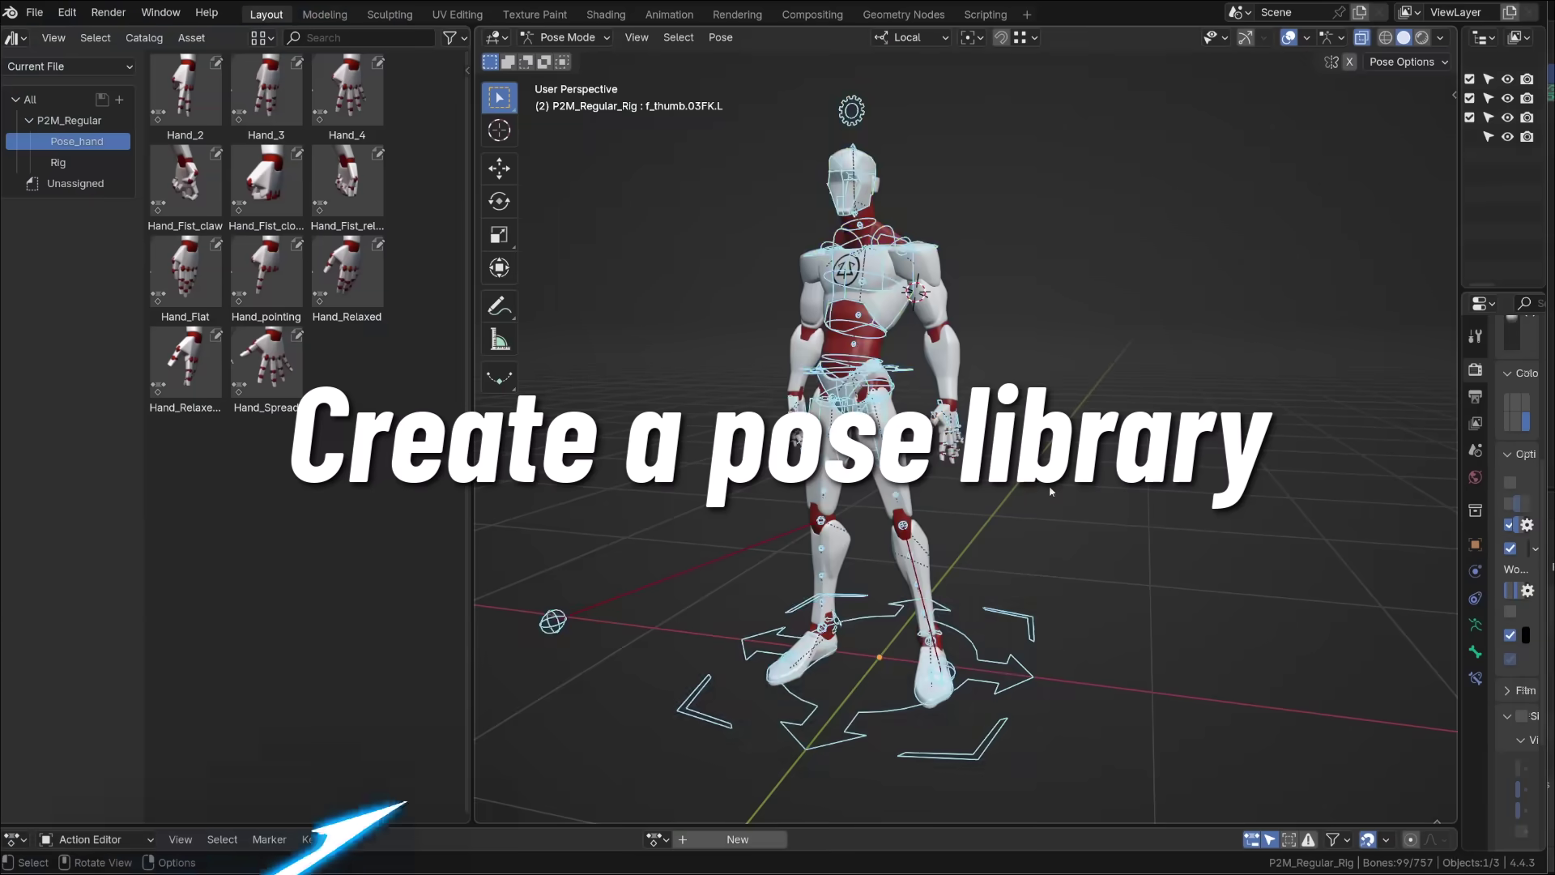
middle_drag(1215, 498, 1153, 463)
scroll(1153, 462, up, 5)
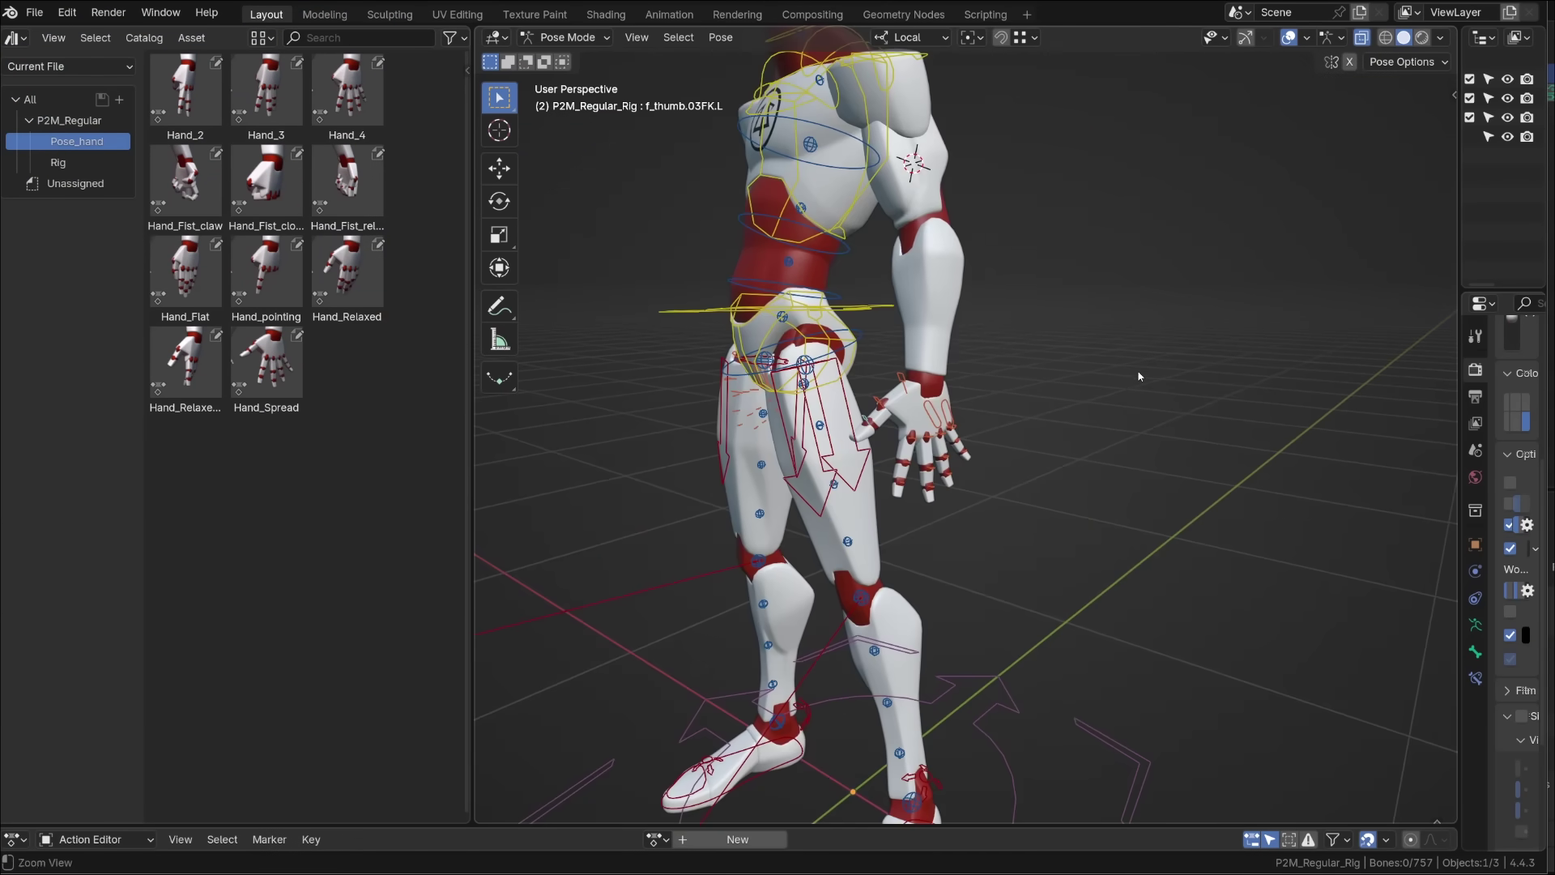
click(190, 97)
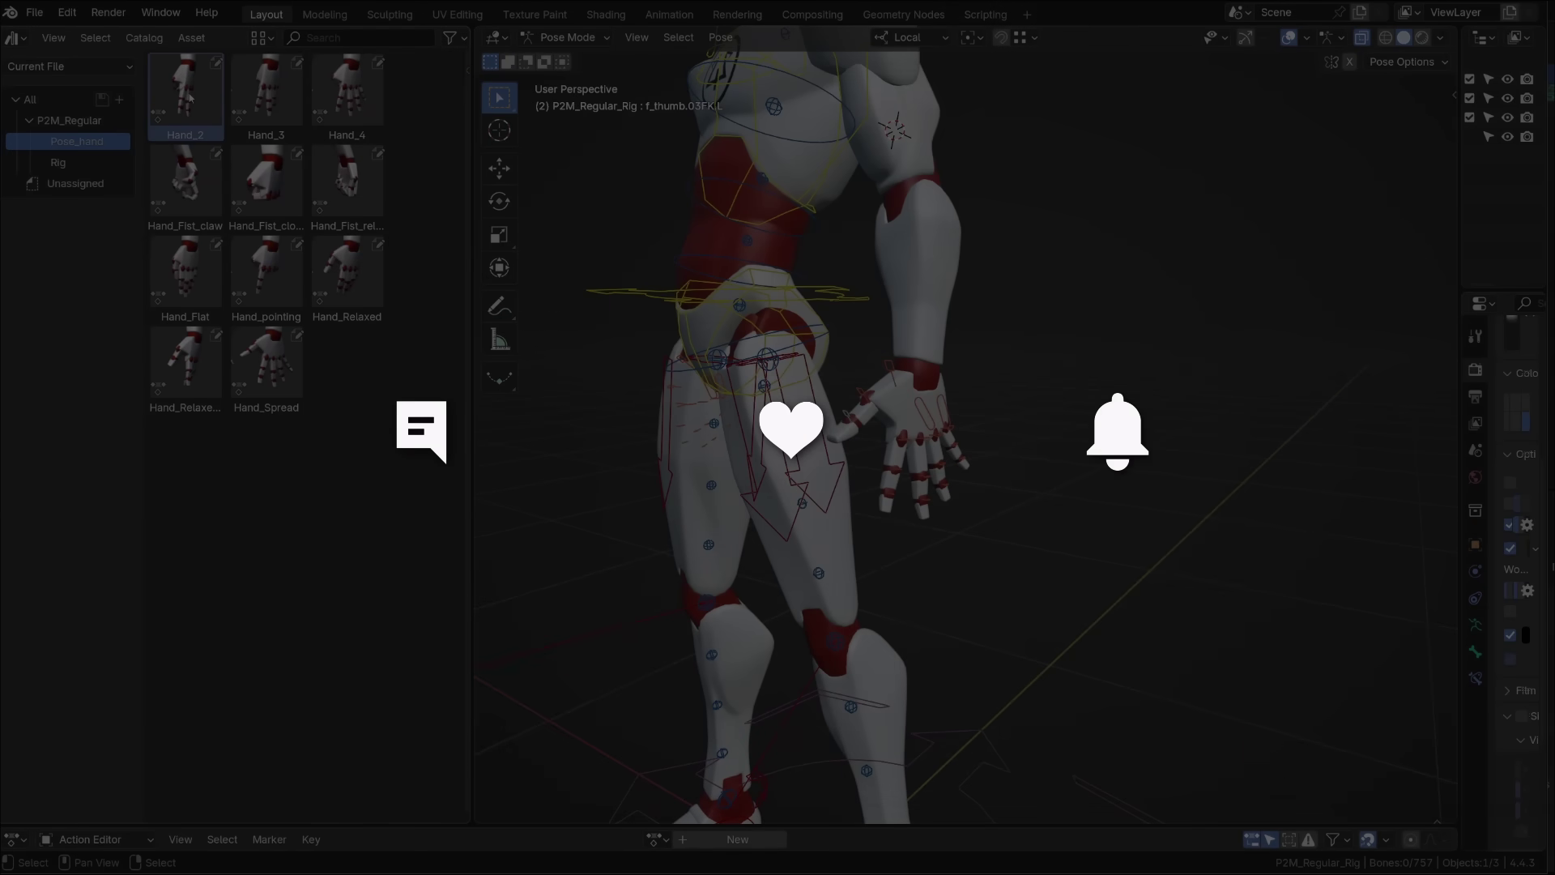
double_click(190, 97)
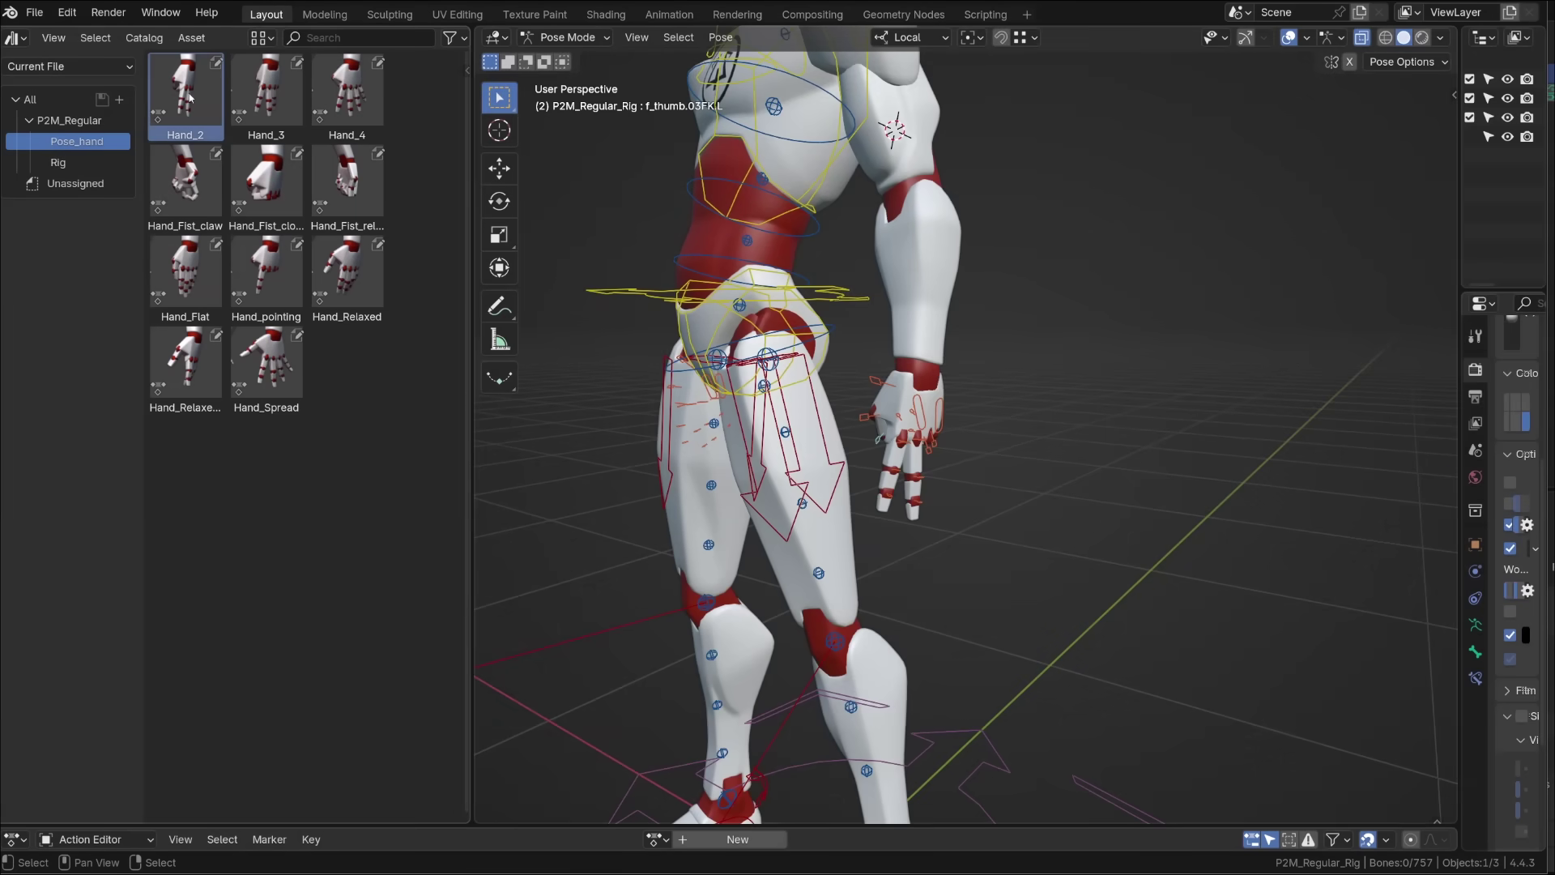
scroll(1051, 451, up, 4)
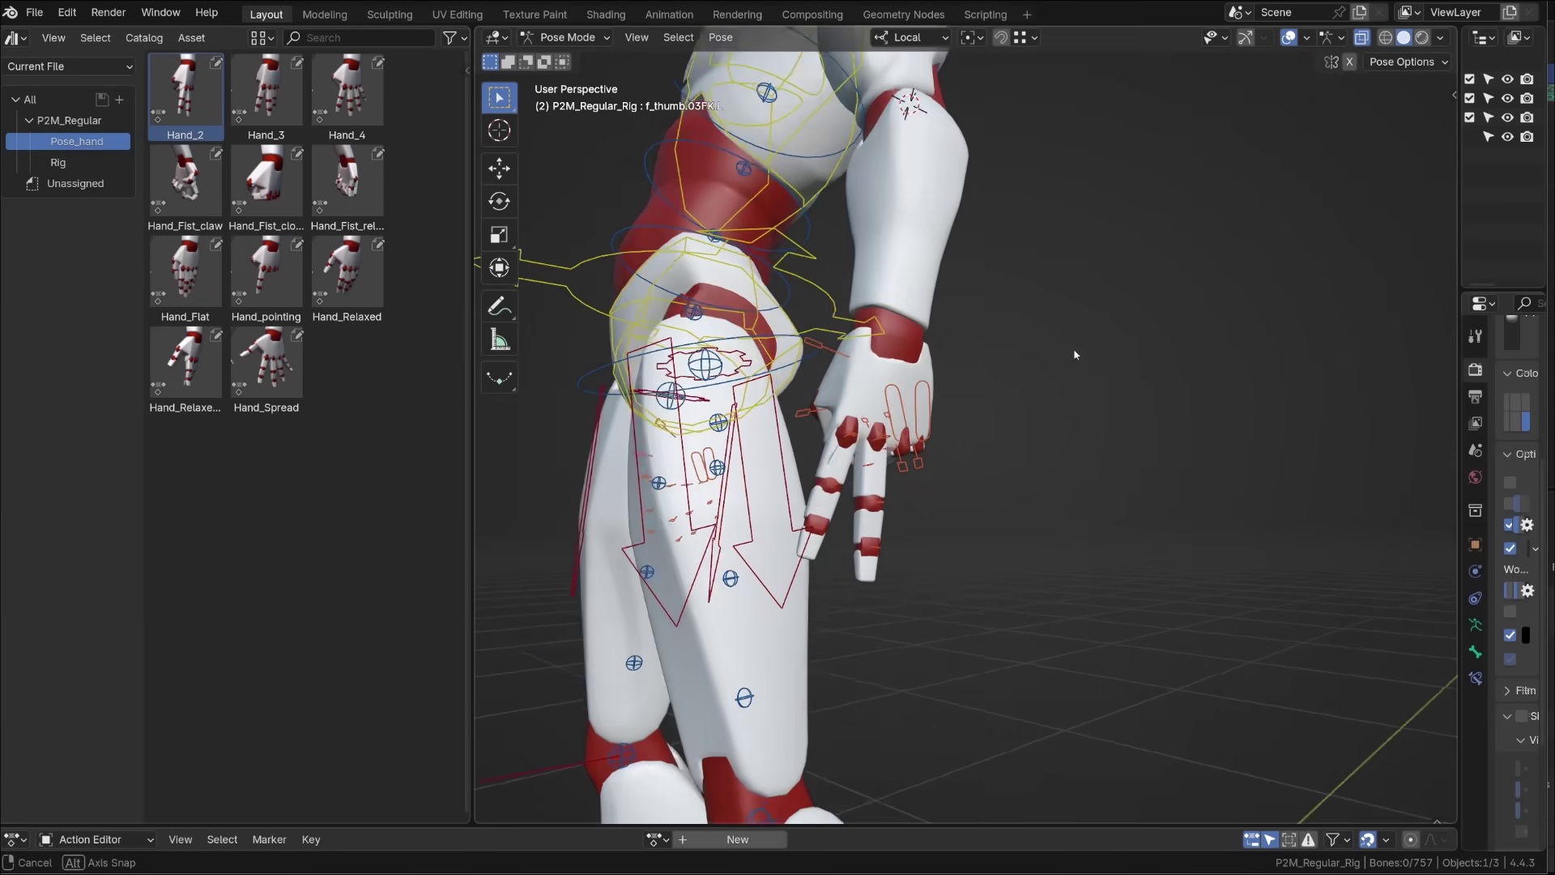
double_click(266, 182)
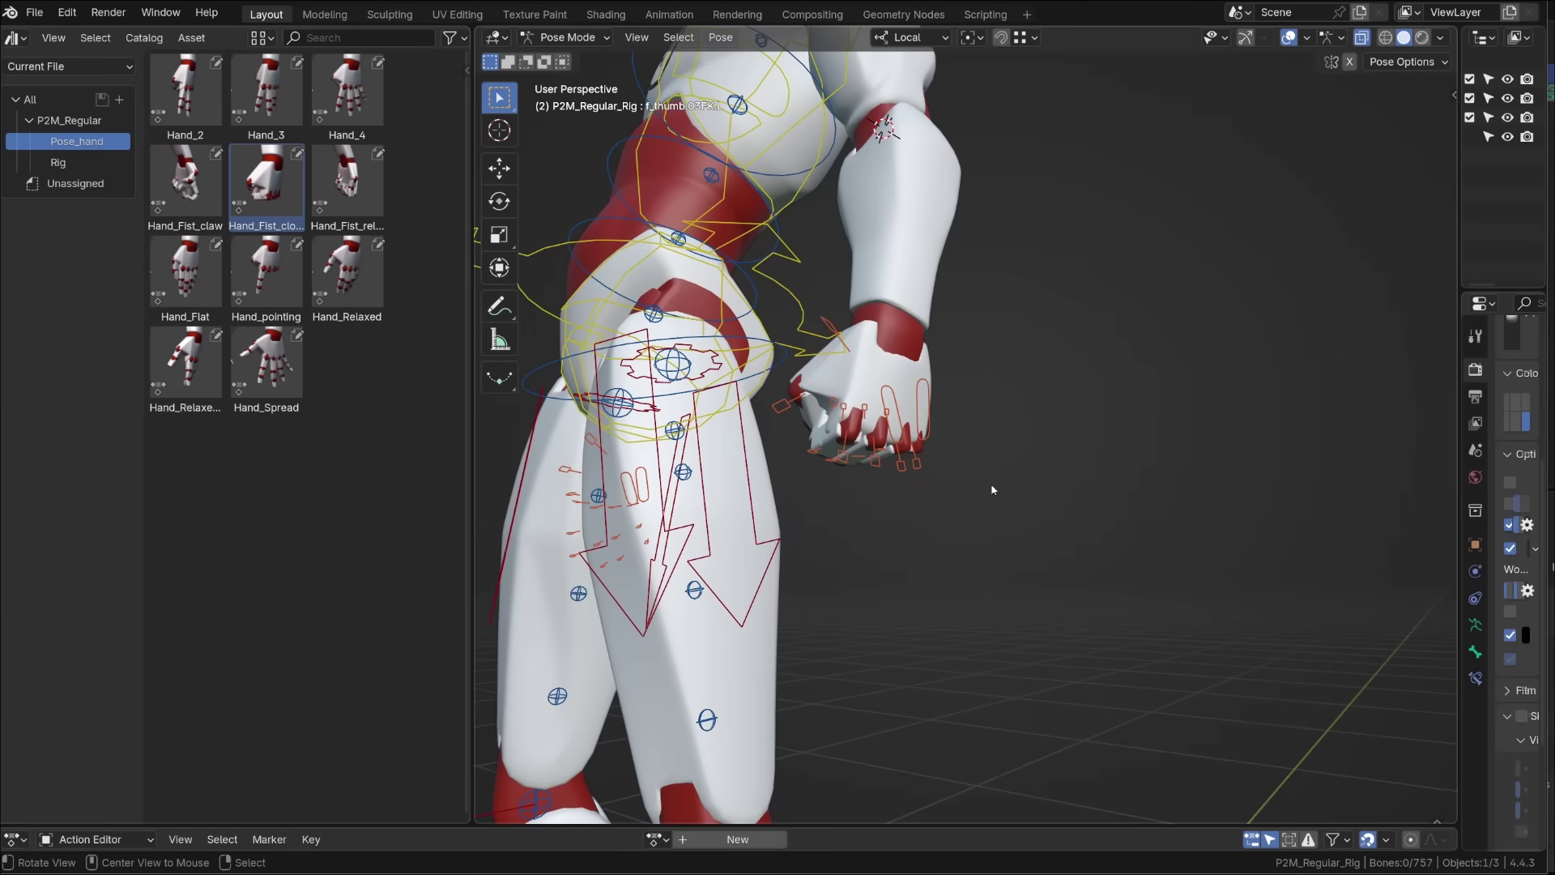
Hide overlays and try the relaxed fist, Hand_Relaxed, Hand_Flat and Hand_Spread poses.
middle_drag(1012, 486, 1053, 477)
key(shift+alt+z)
double_click(346, 187)
double_click(347, 275)
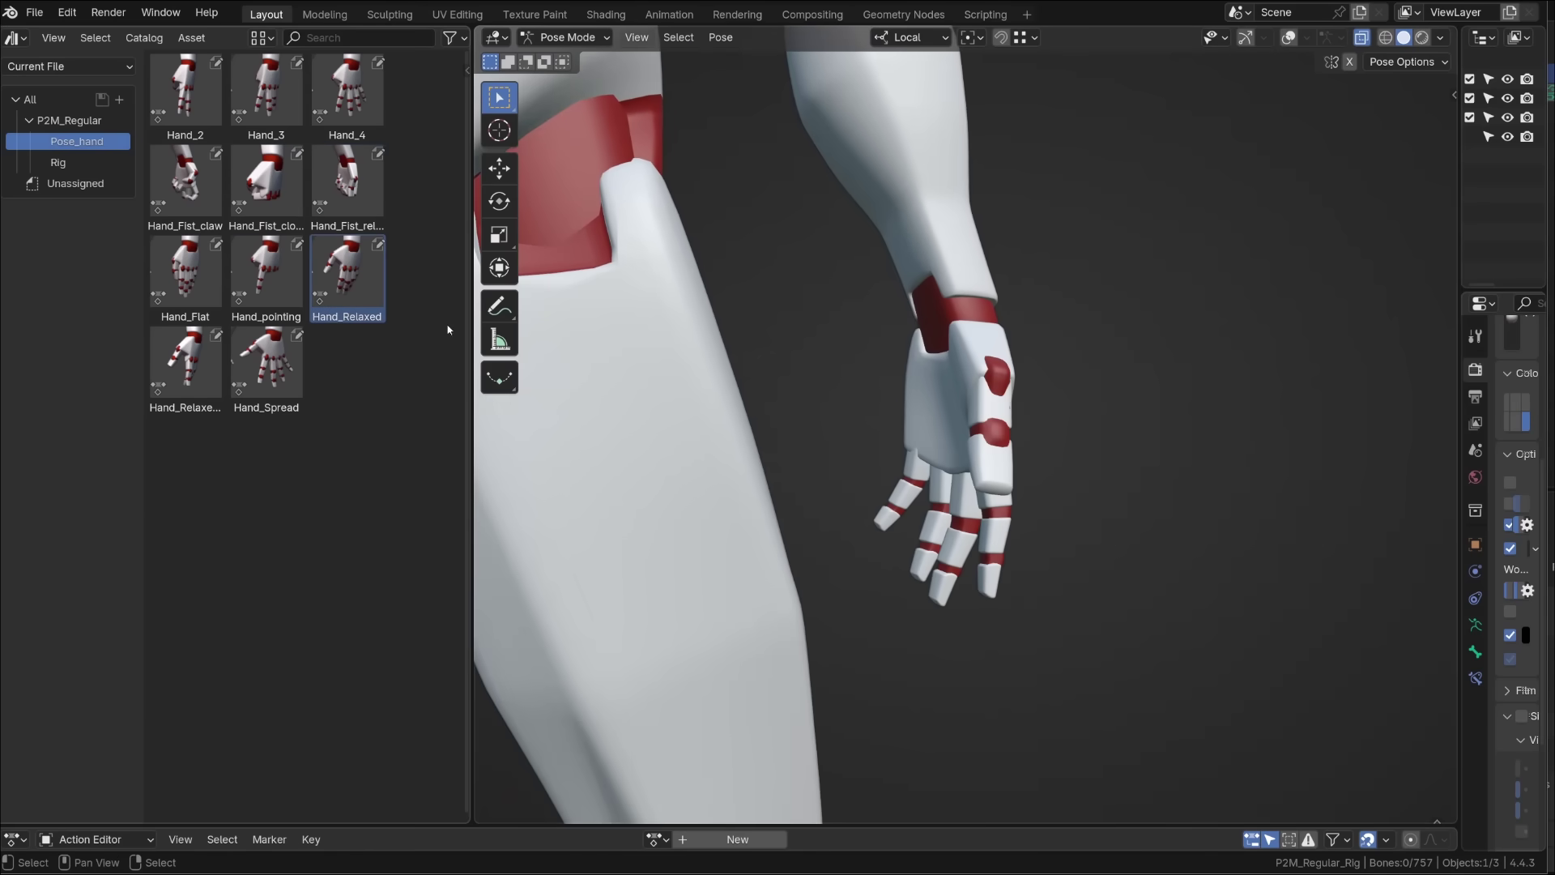
middle_drag(851, 453, 984, 479)
double_click(184, 275)
double_click(274, 377)
Apply the other relaxed hand pose, then Hand_4 and Hand_3.
middle_drag(890, 454, 971, 519)
double_click(184, 365)
double_click(346, 122)
middle_drag(583, 324, 648, 316)
double_click(281, 120)
Zoom in on the rig and box-select the left-hand bones.
middle_drag(1004, 494, 1003, 416)
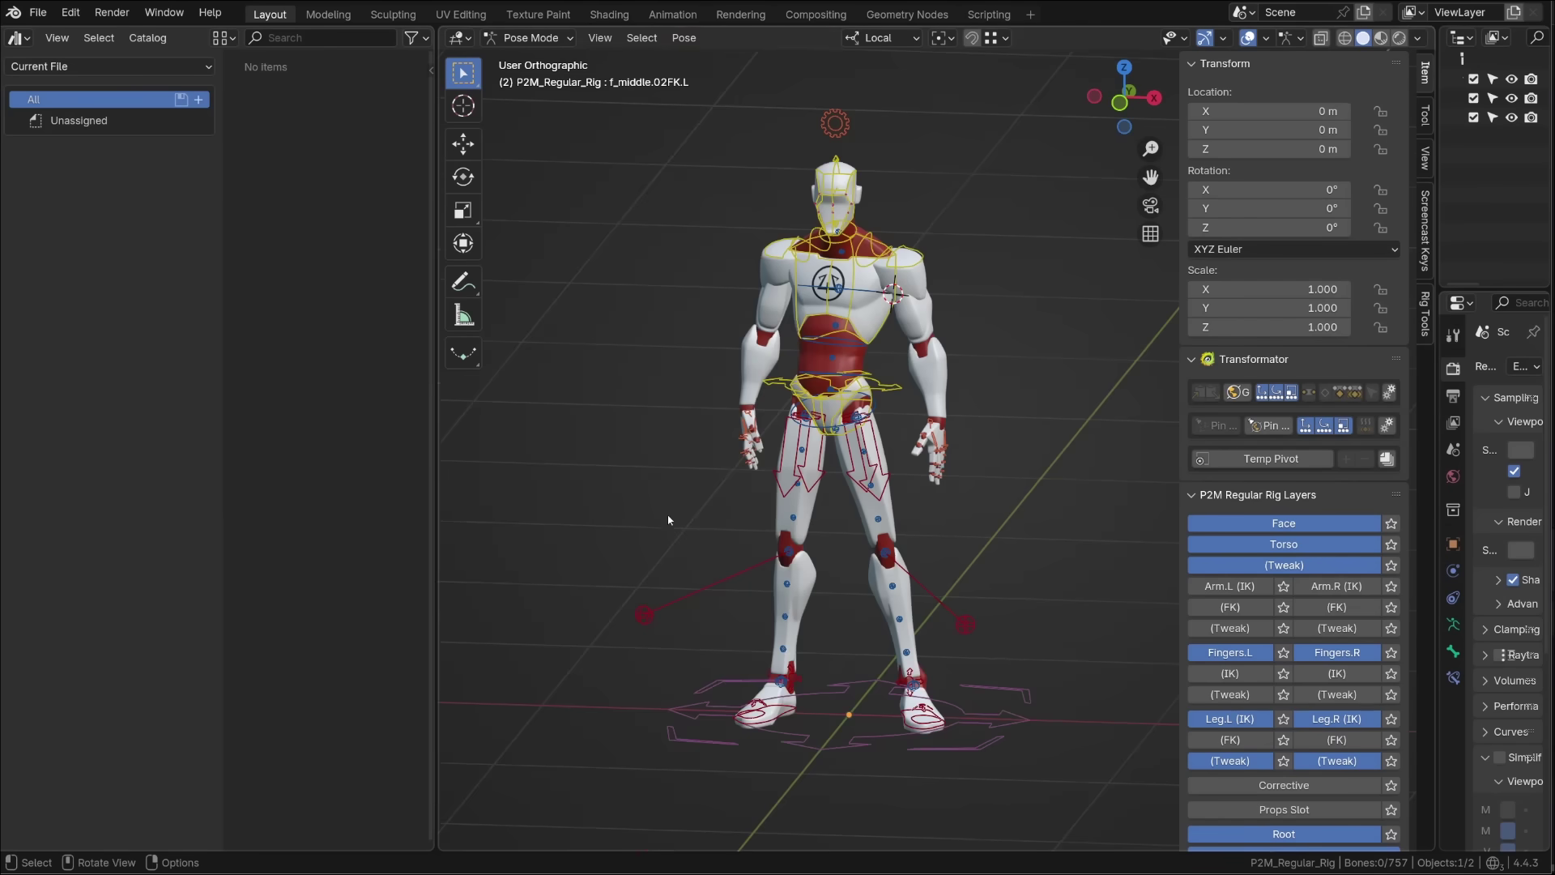
scroll(988, 486, up, 3)
drag(1004, 553, 895, 418)
middle_drag(908, 417, 858, 422)
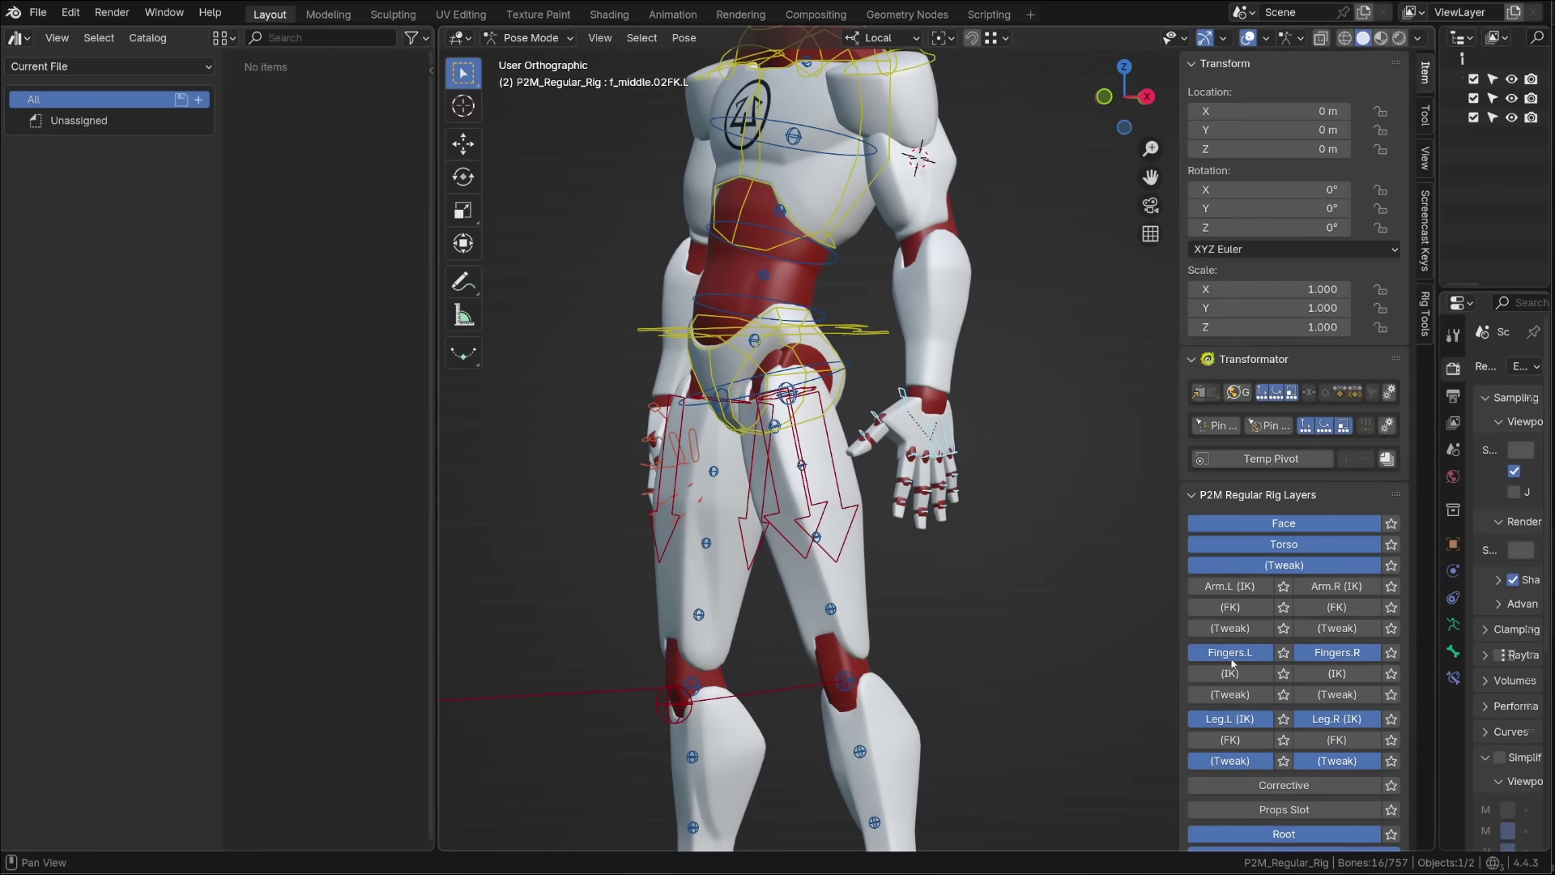
Solo the Fingers.L bones and zoom in on the left hand.
click(1284, 652)
scroll(932, 579, up, 8)
middle_drag(923, 567, 959, 599)
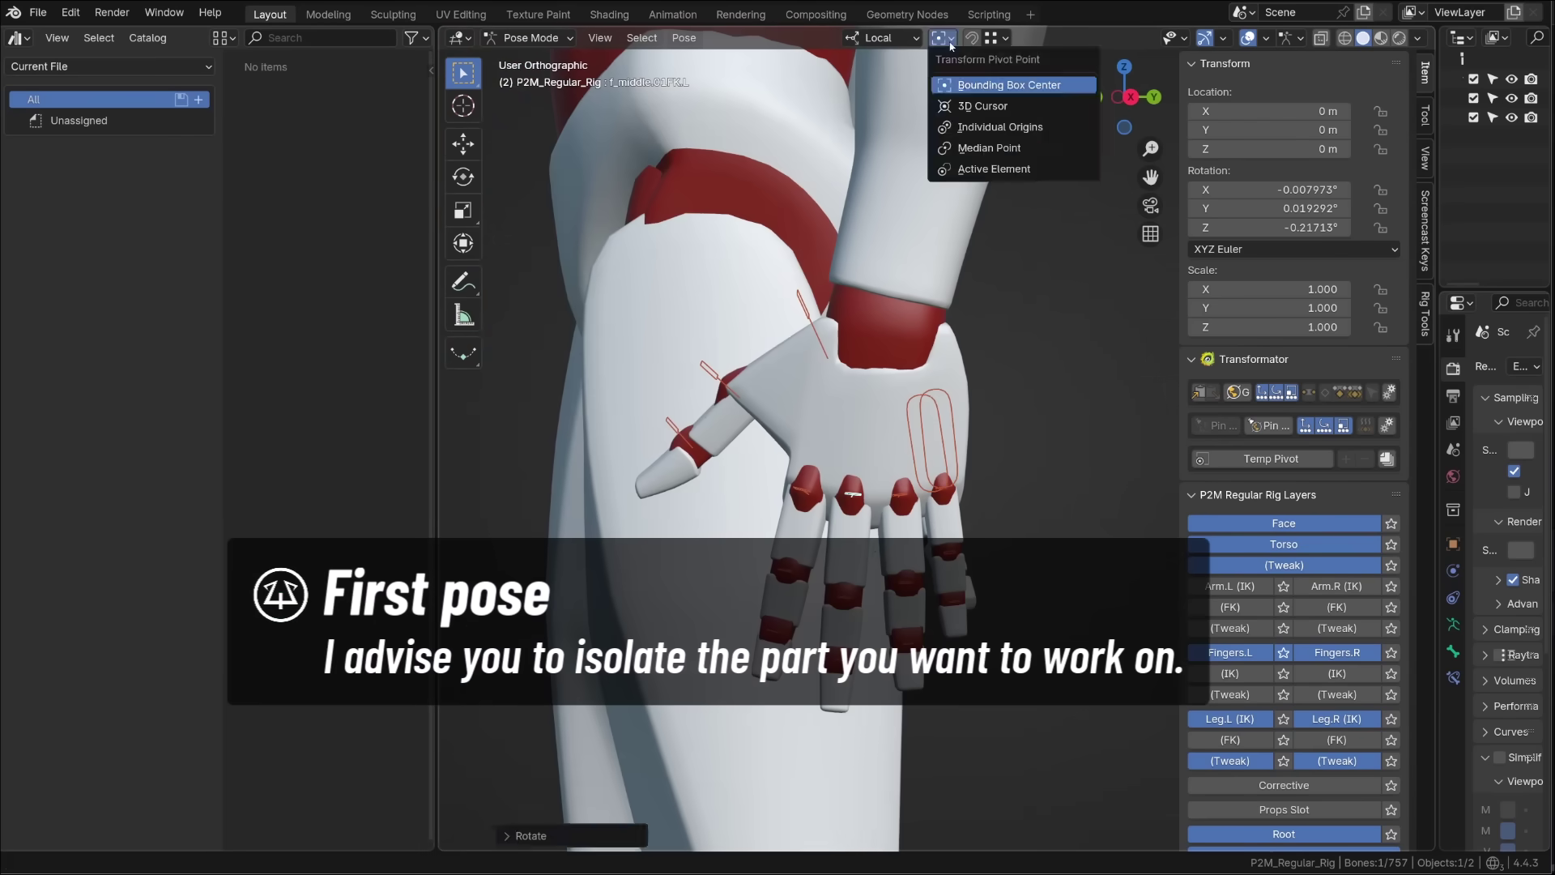
Rotate the thumb bone about X to close the hand into a fist, restoring overlays.
key(r)
key(x)
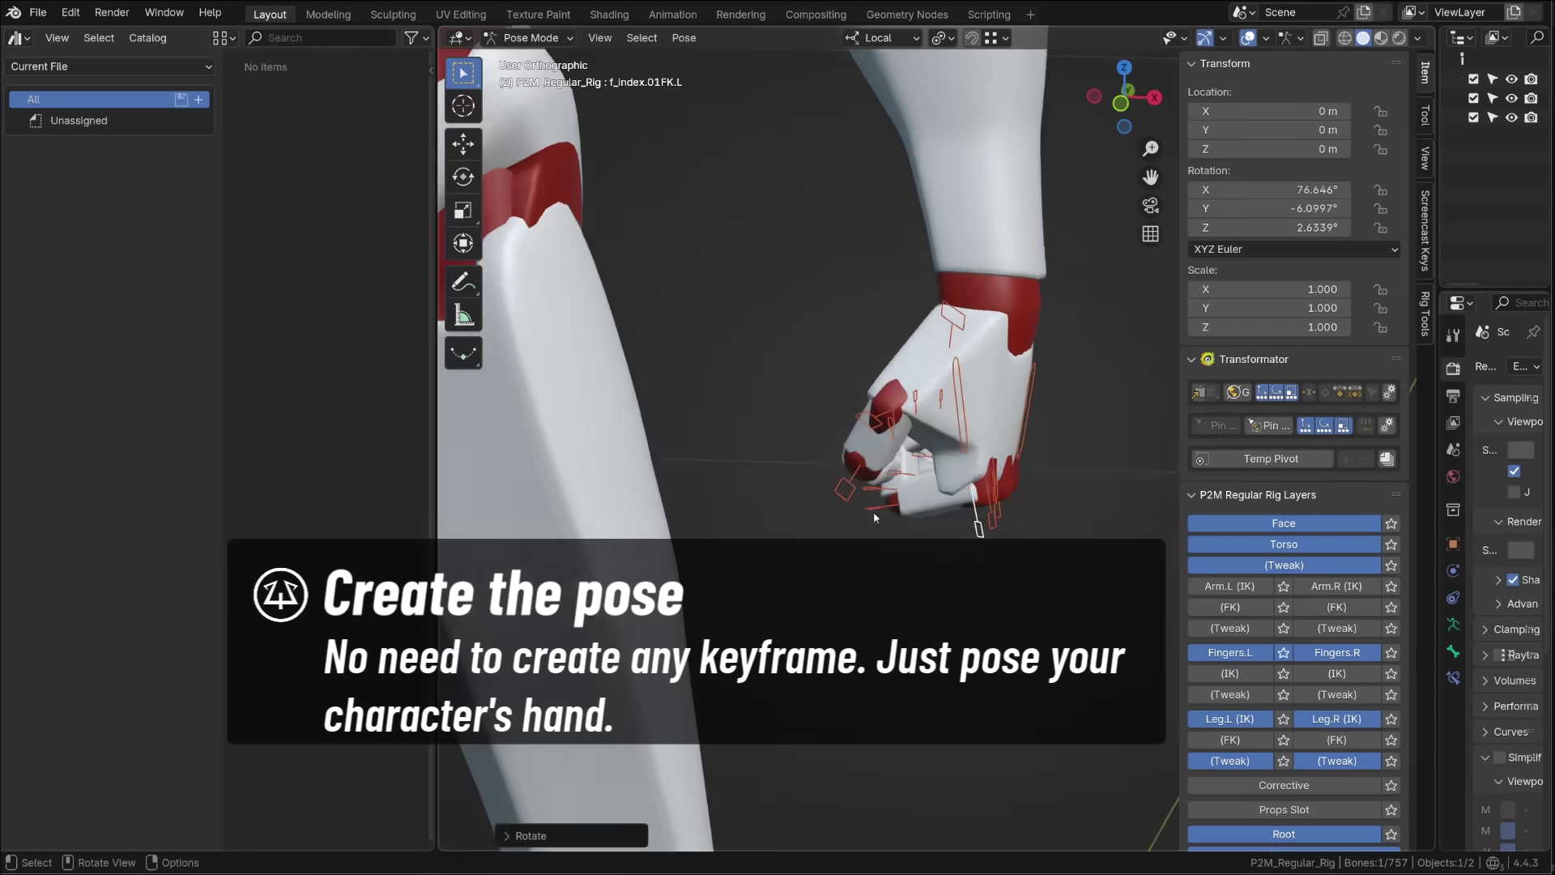
middle_drag(1044, 469, 1067, 481)
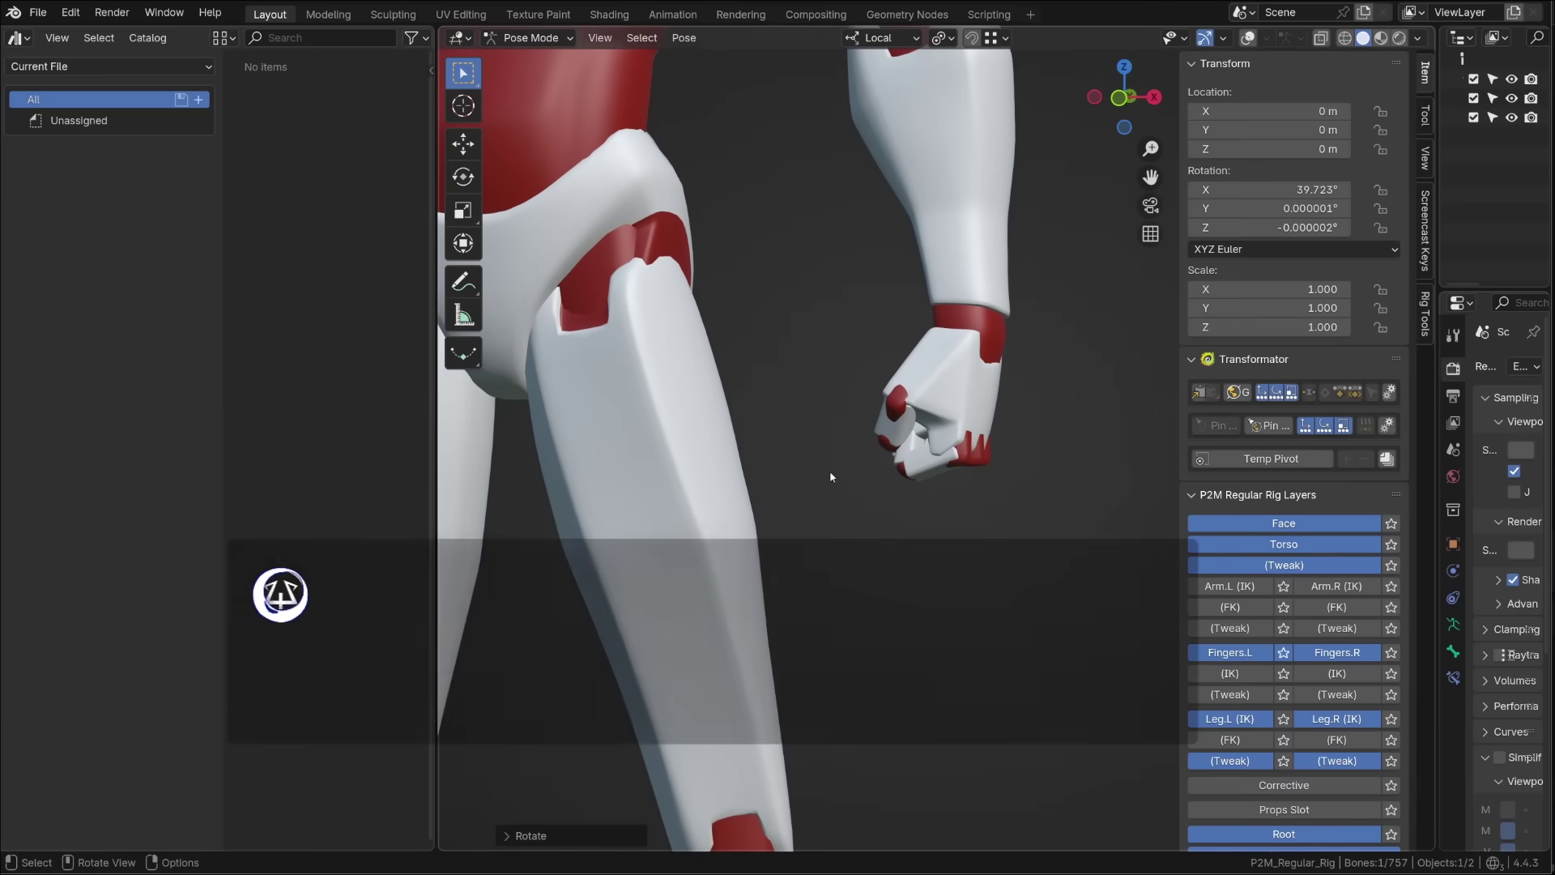
middle_drag(846, 482, 852, 390)
scroll(870, 492, up, 5)
key(shift+alt+z)
Box-select all 16 left-hand finger bones.
drag(712, 269, 991, 571)
scroll(825, 499, up, 4)
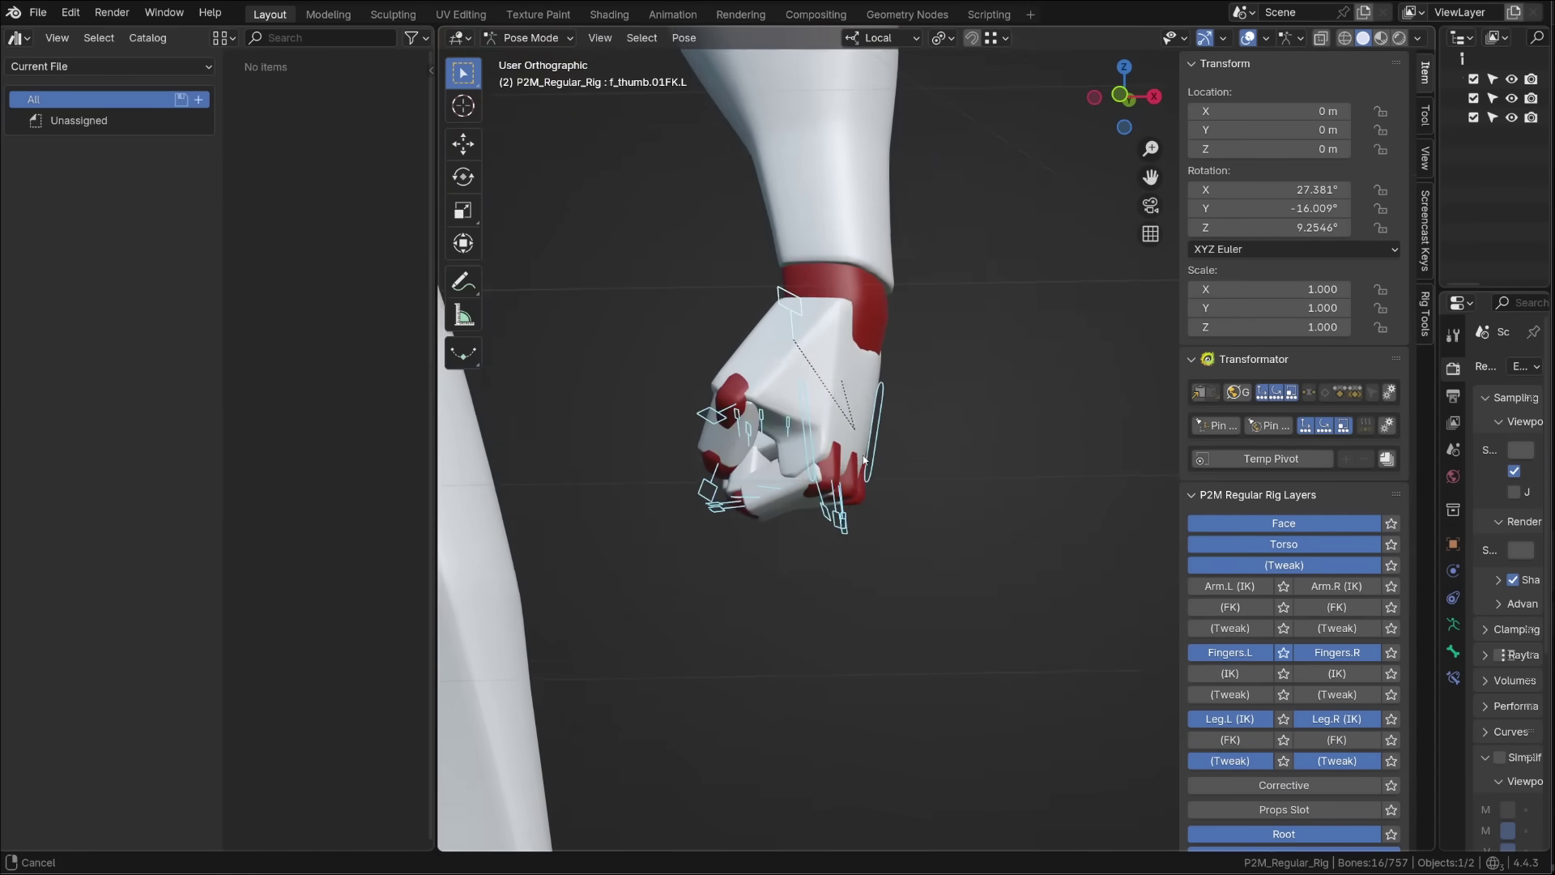
middle_drag(825, 498, 920, 408)
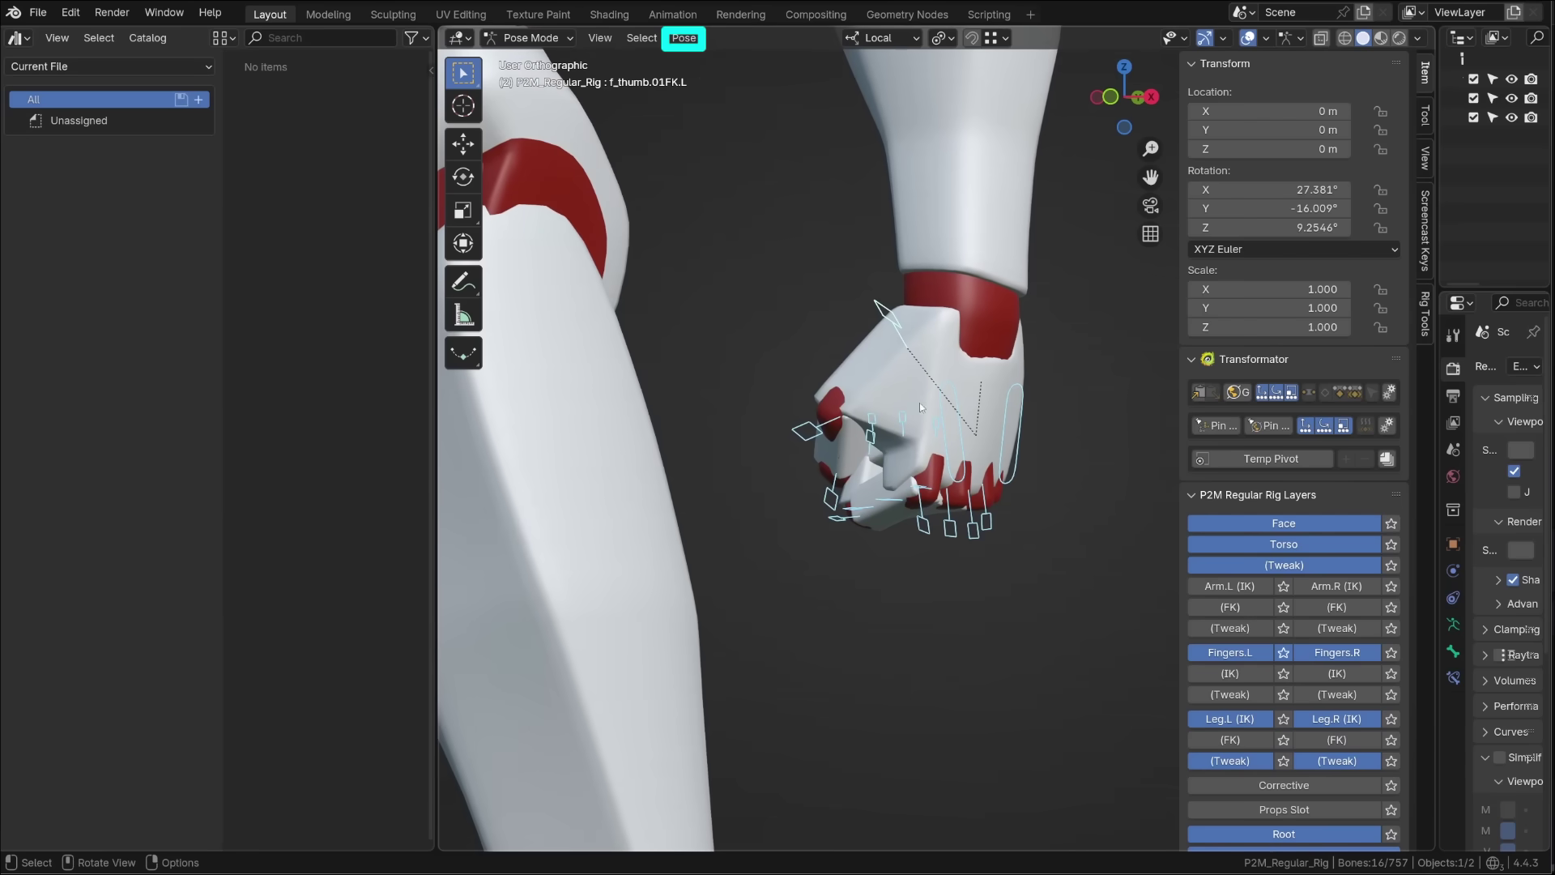
Save the selected fist bones as pose asset 'Hand_fist_closed' in the Current File library.
click(685, 41)
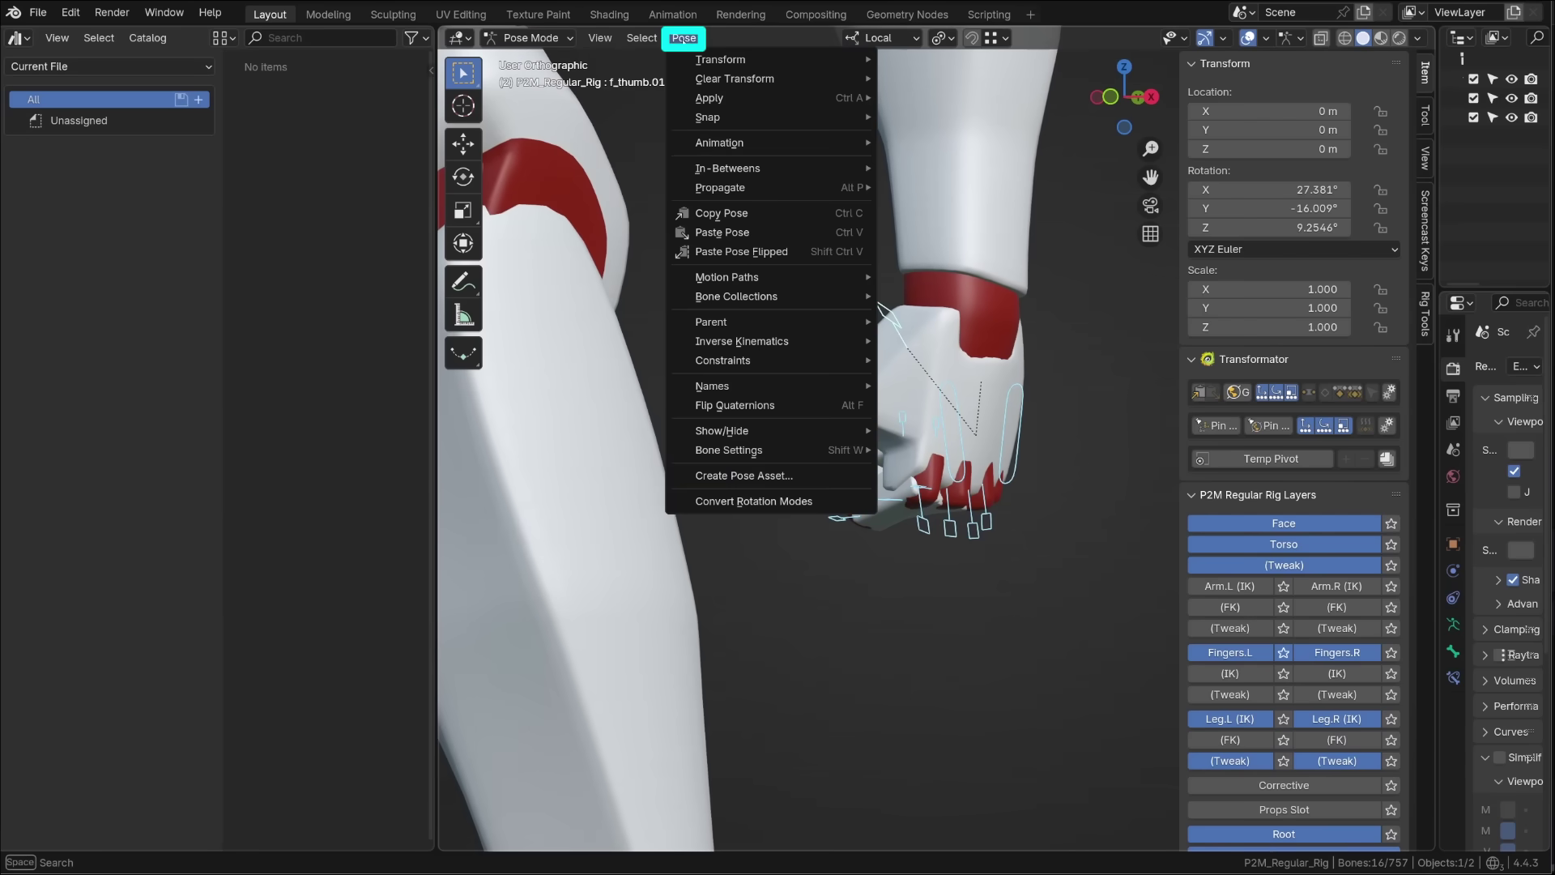
click(767, 477)
click(843, 516)
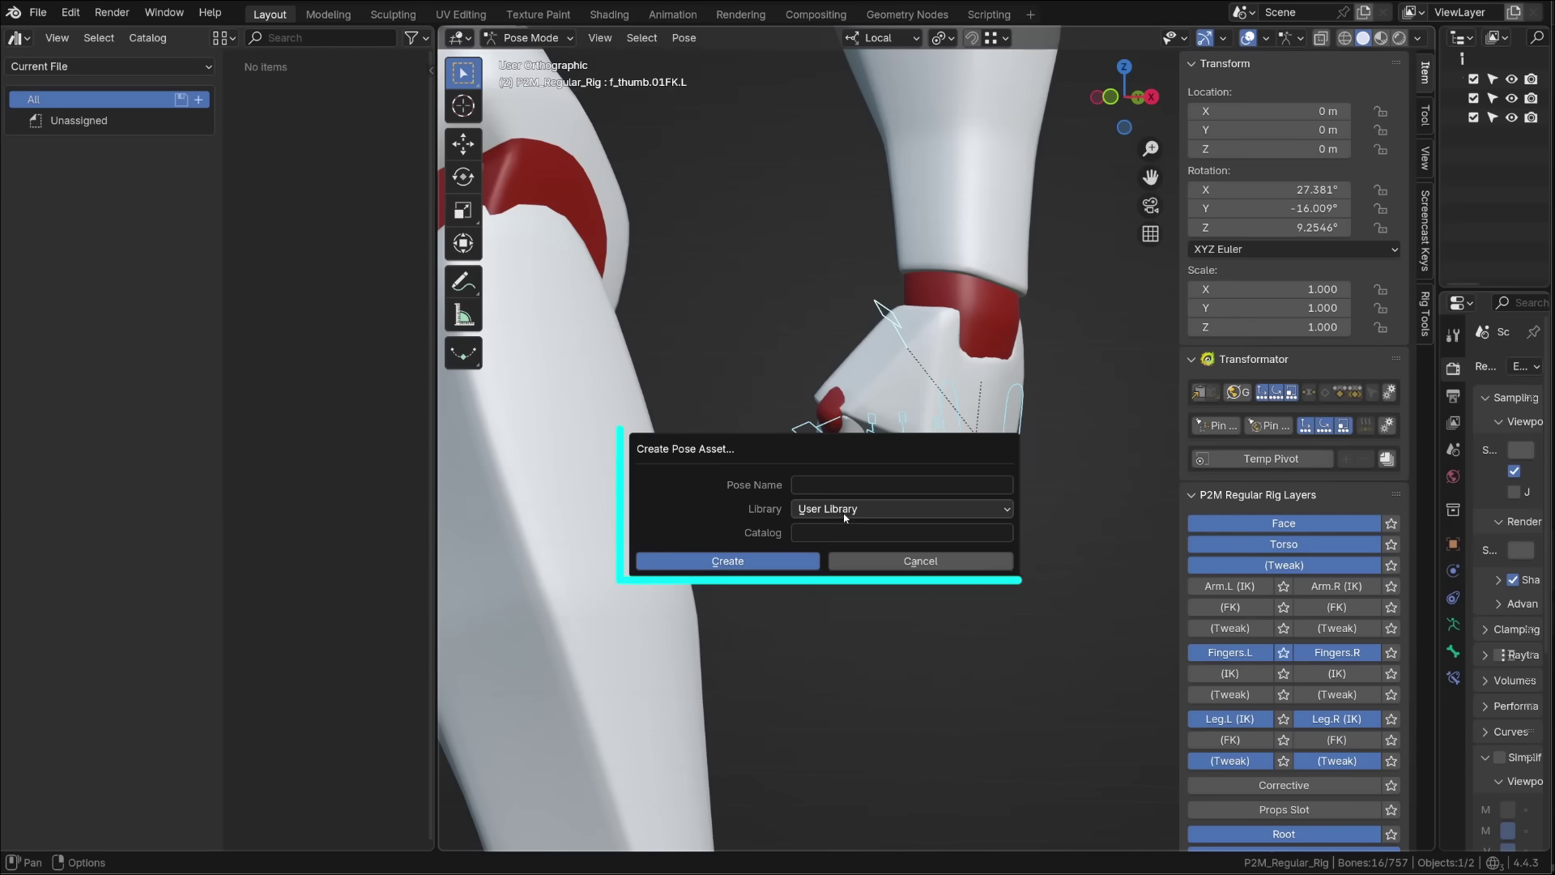
click(844, 513)
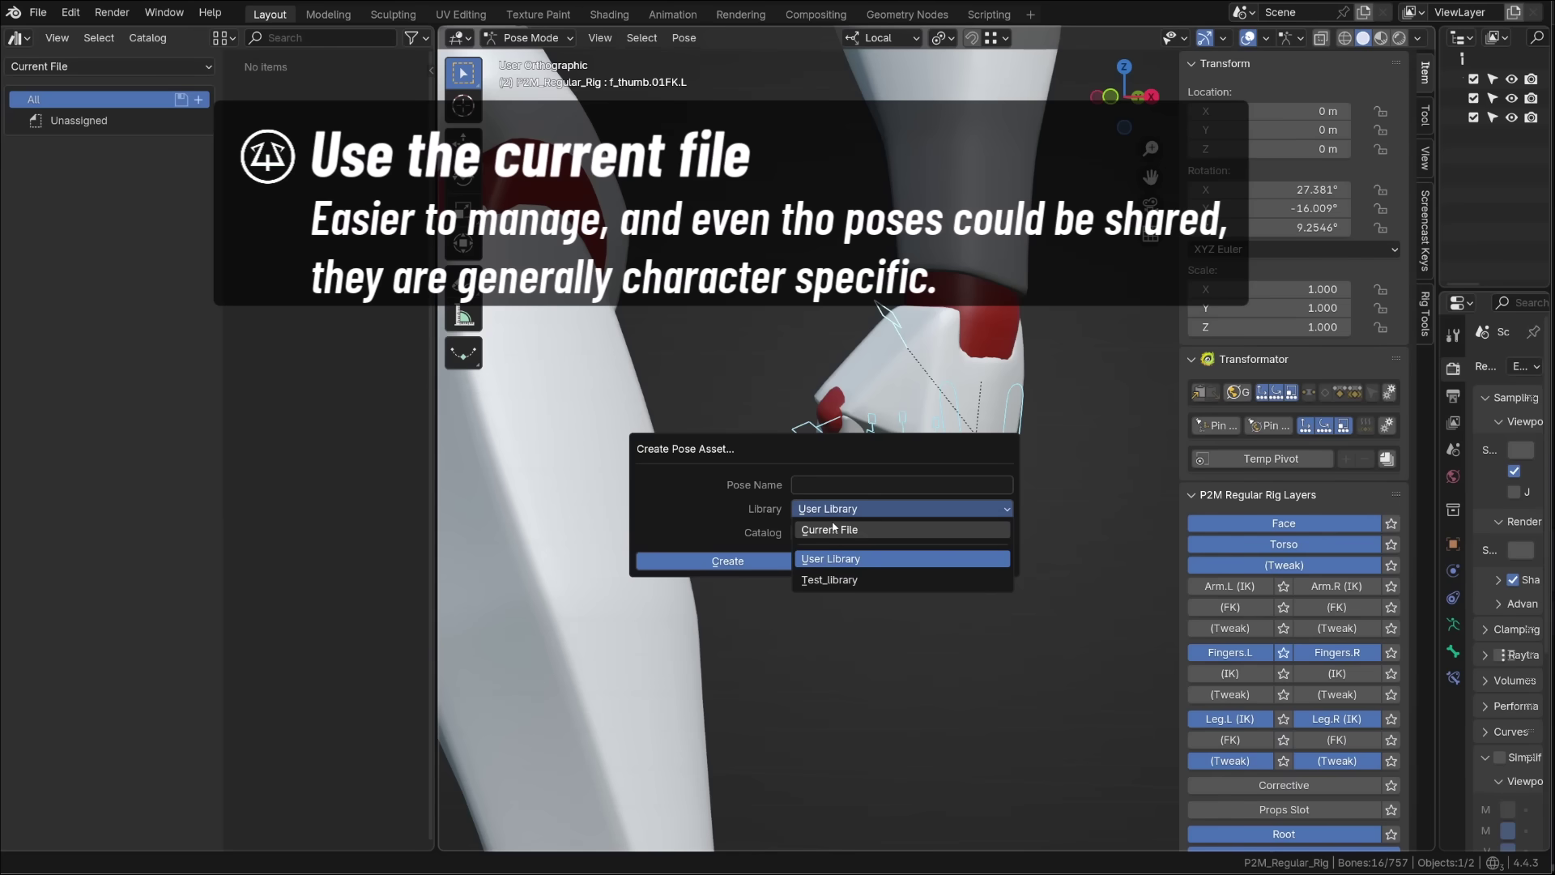
click(834, 528)
click(804, 487)
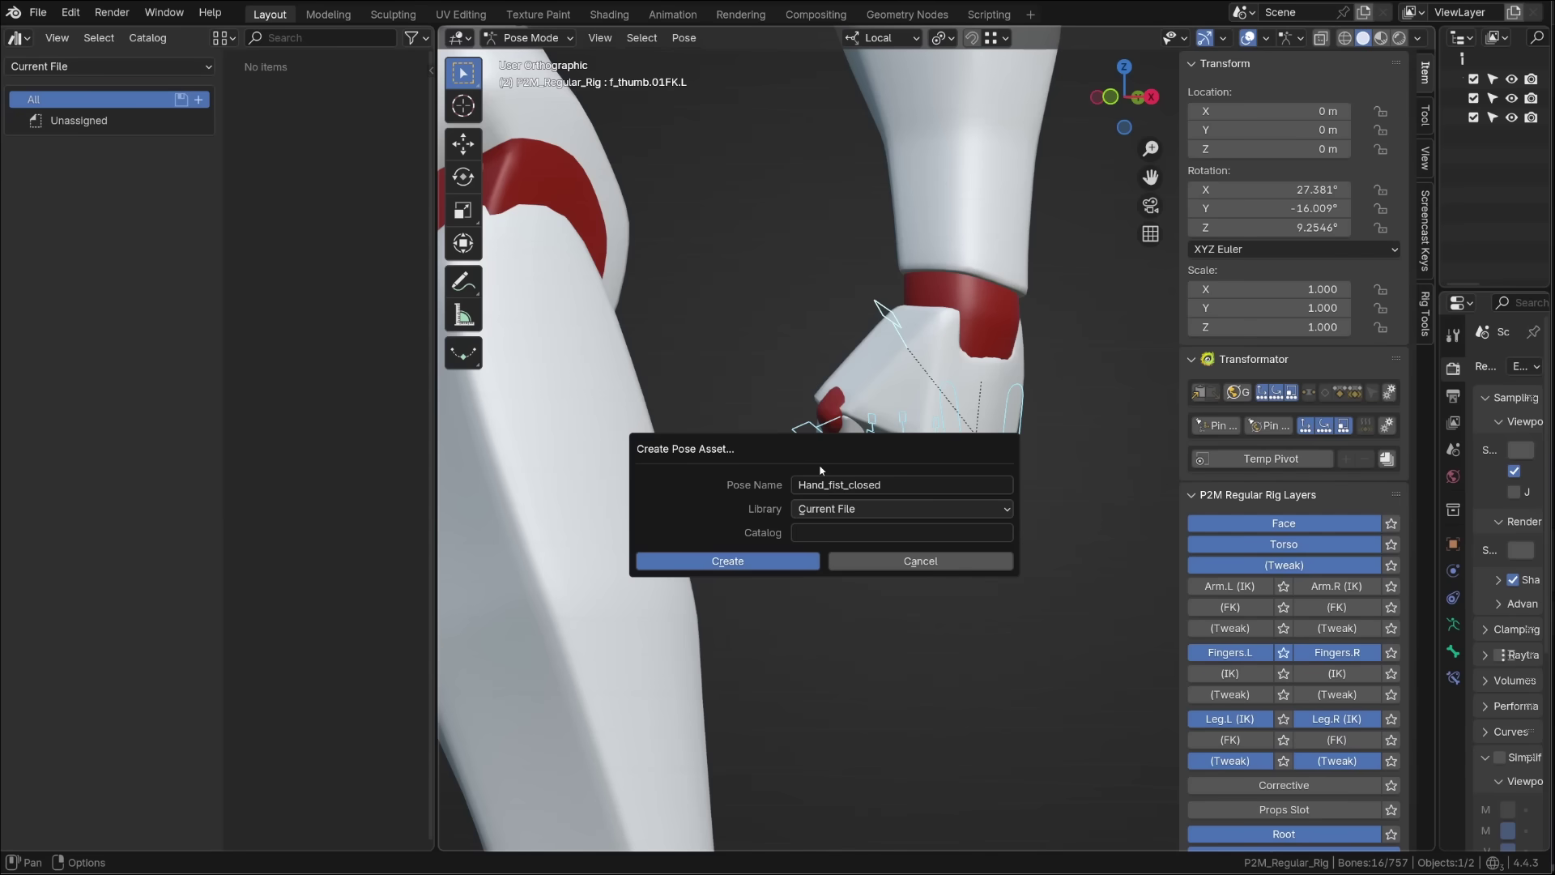
click(742, 561)
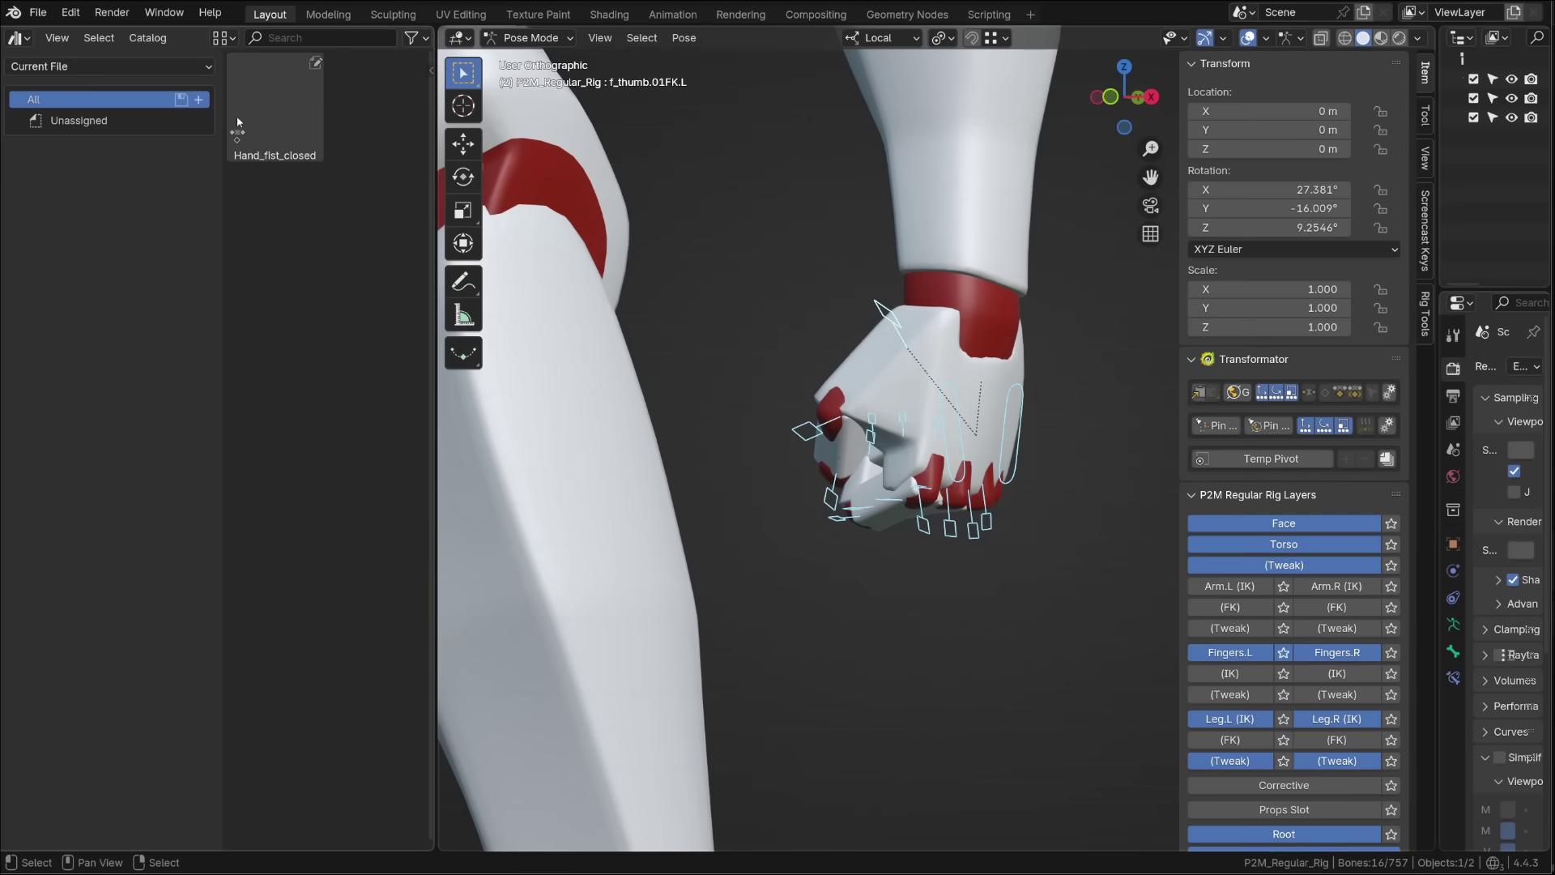
Widen the asset browser, deselect all bones with Alt+A, and return the rig to Object Mode.
drag(435, 486, 495, 486)
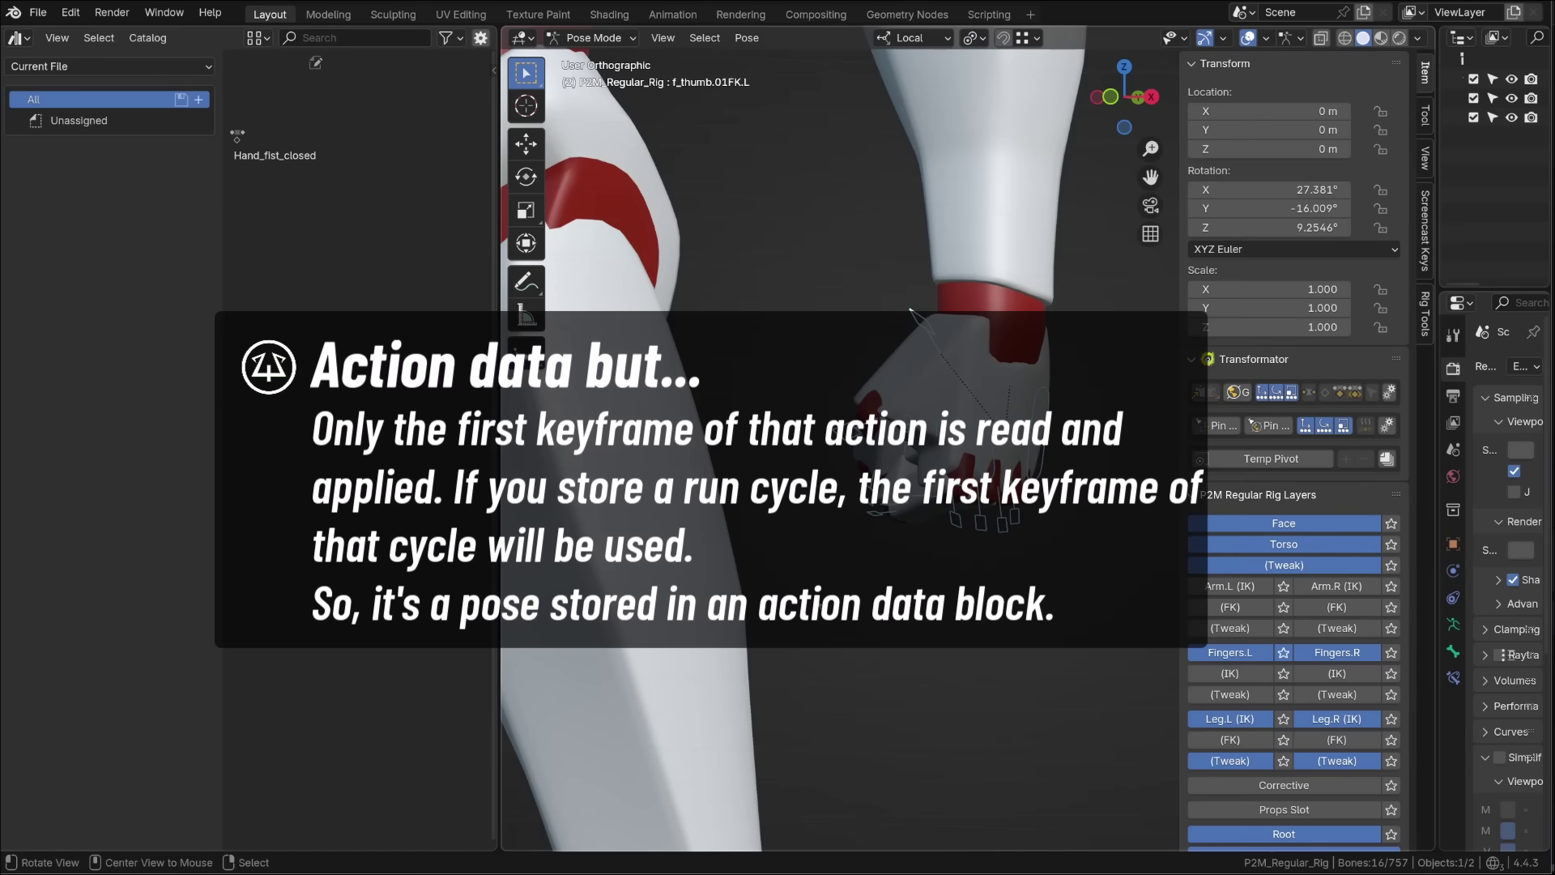
key(alt+a)
key(ctrl+Tab)
middle_drag(1057, 590, 1031, 588)
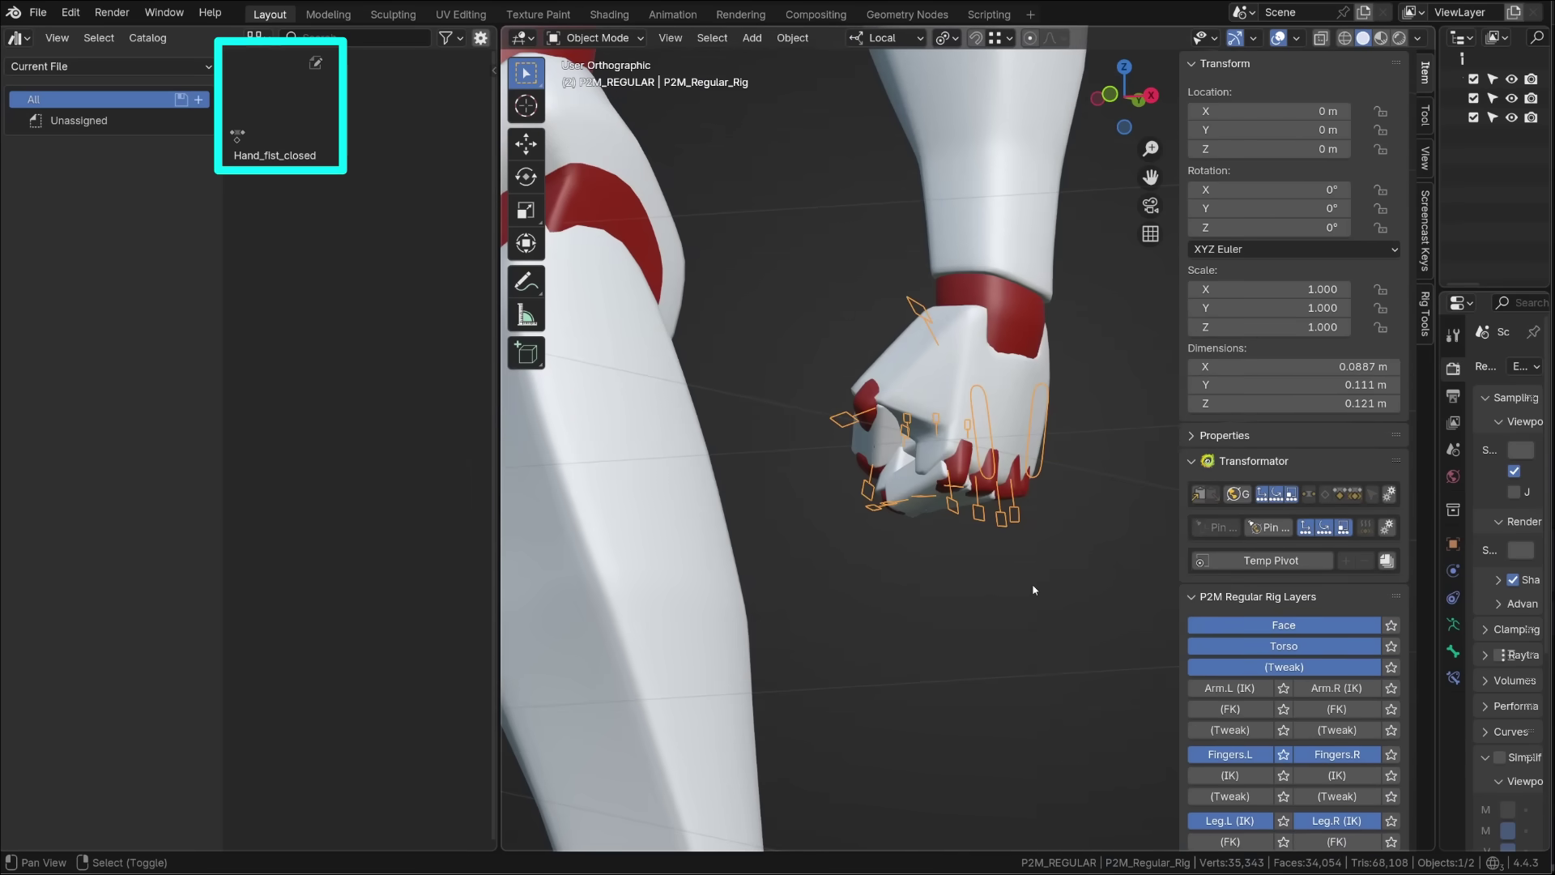
middle_drag(1033, 589, 995, 584)
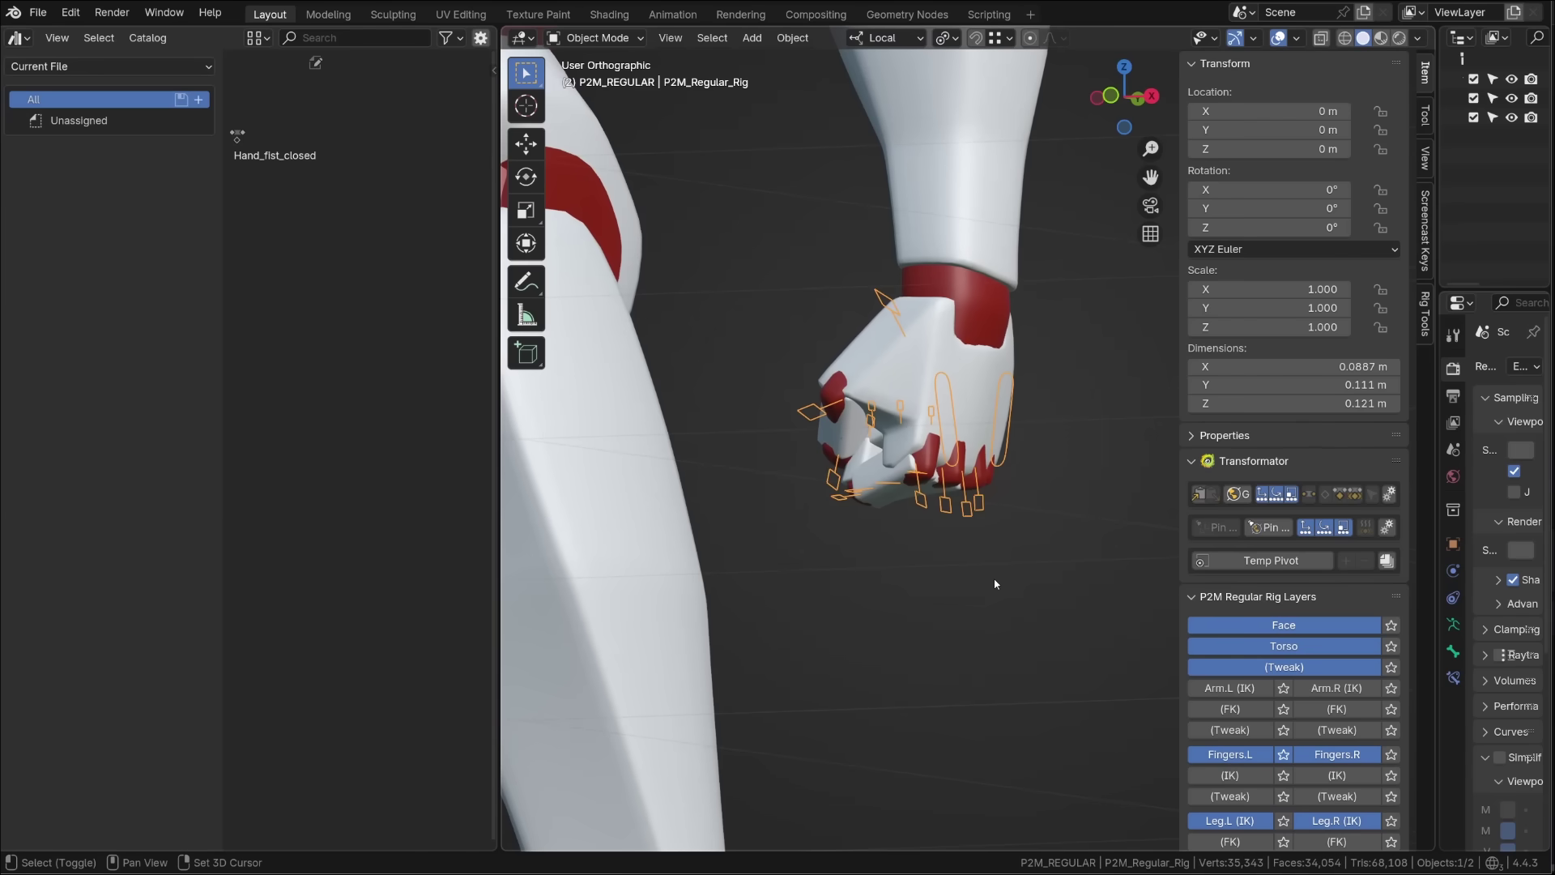
Add a camera, align it to the current view, and move it to frame the fist.
key(shift+a)
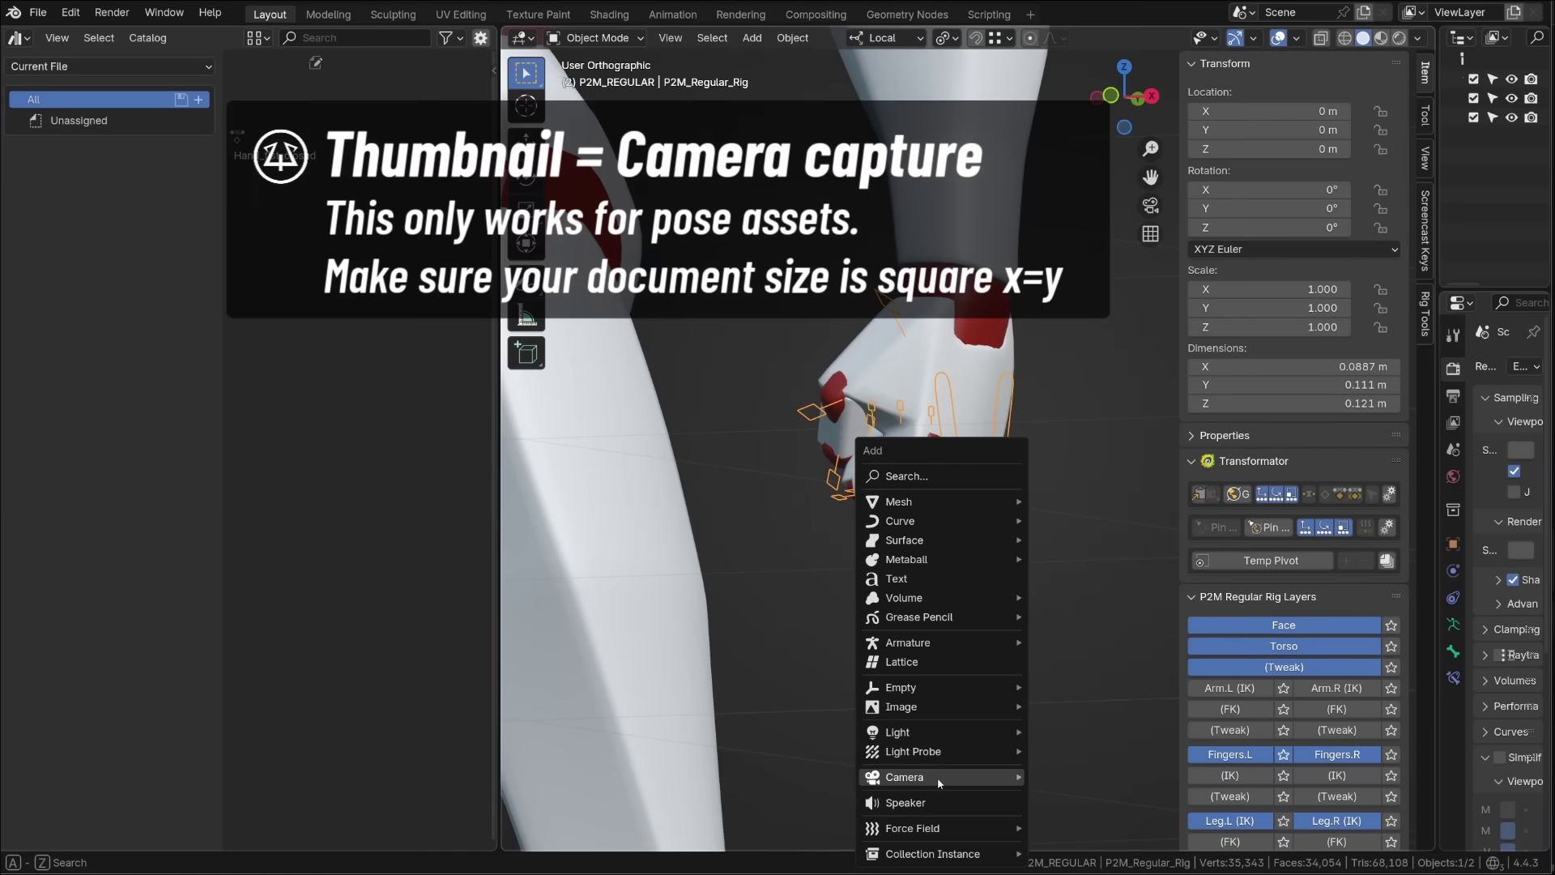
mouse_move(938, 782)
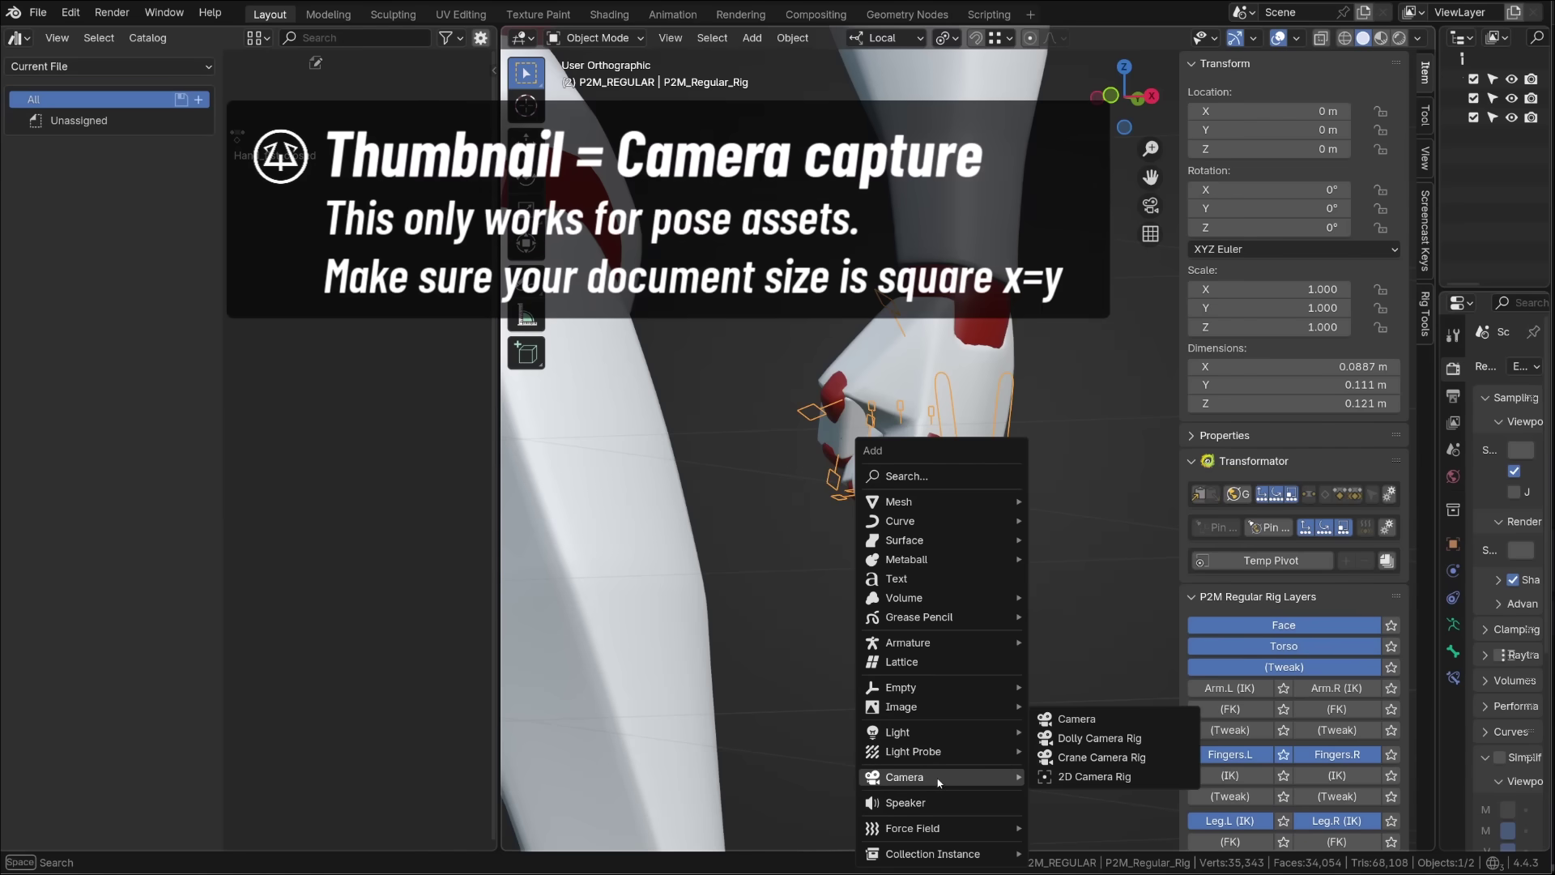
click(1061, 721)
scroll(1041, 690, down, 5)
drag(1439, 454, 1099, 454)
click(1112, 395)
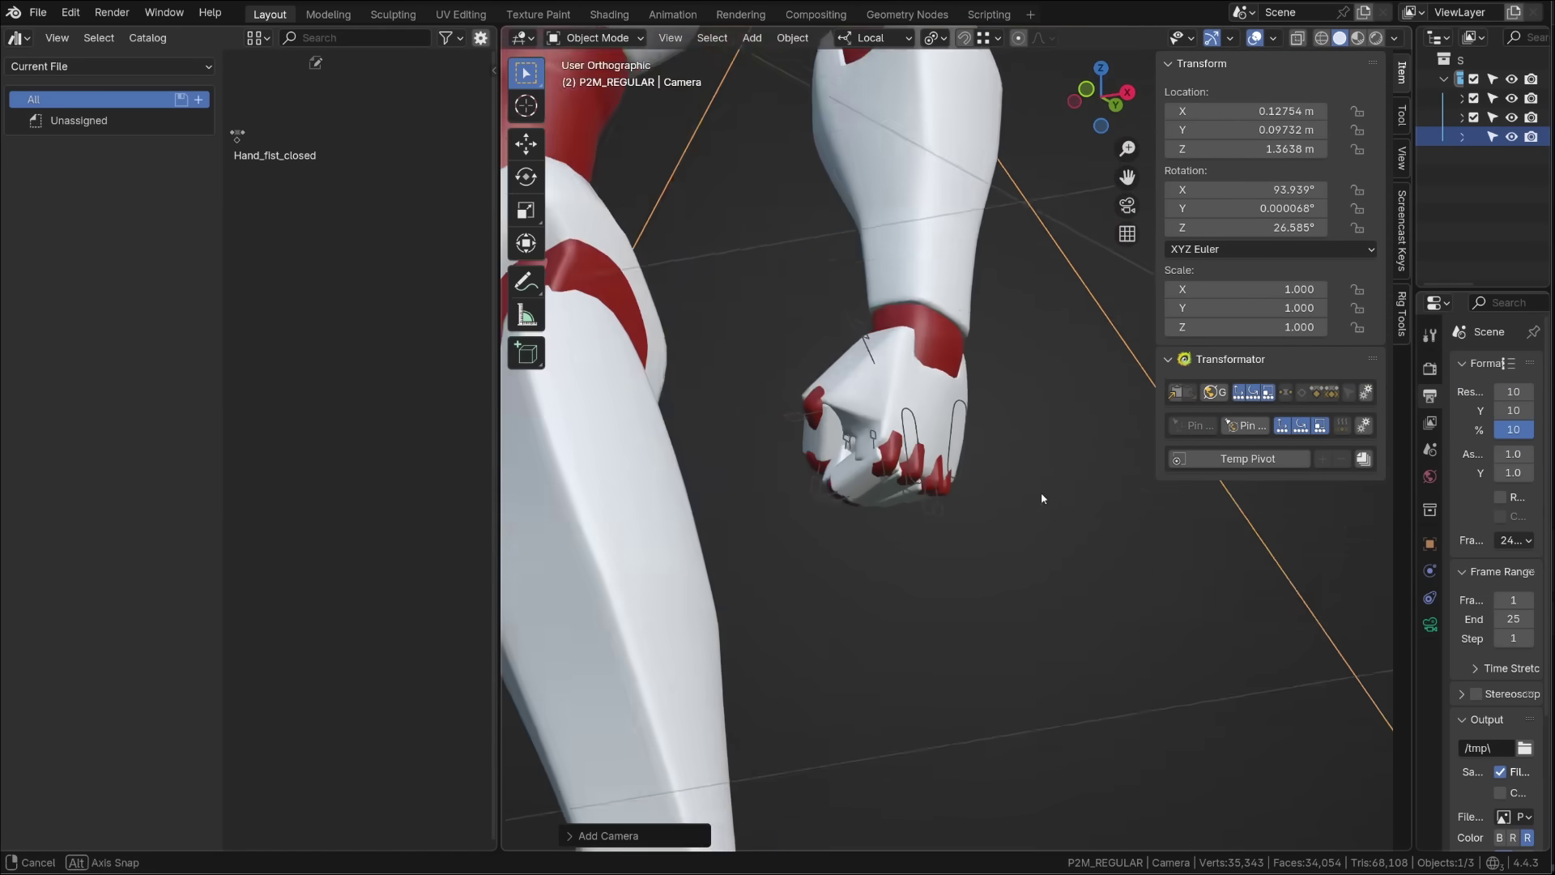
key(ctrl+alt+KP_0)
key(g)
click(1098, 754)
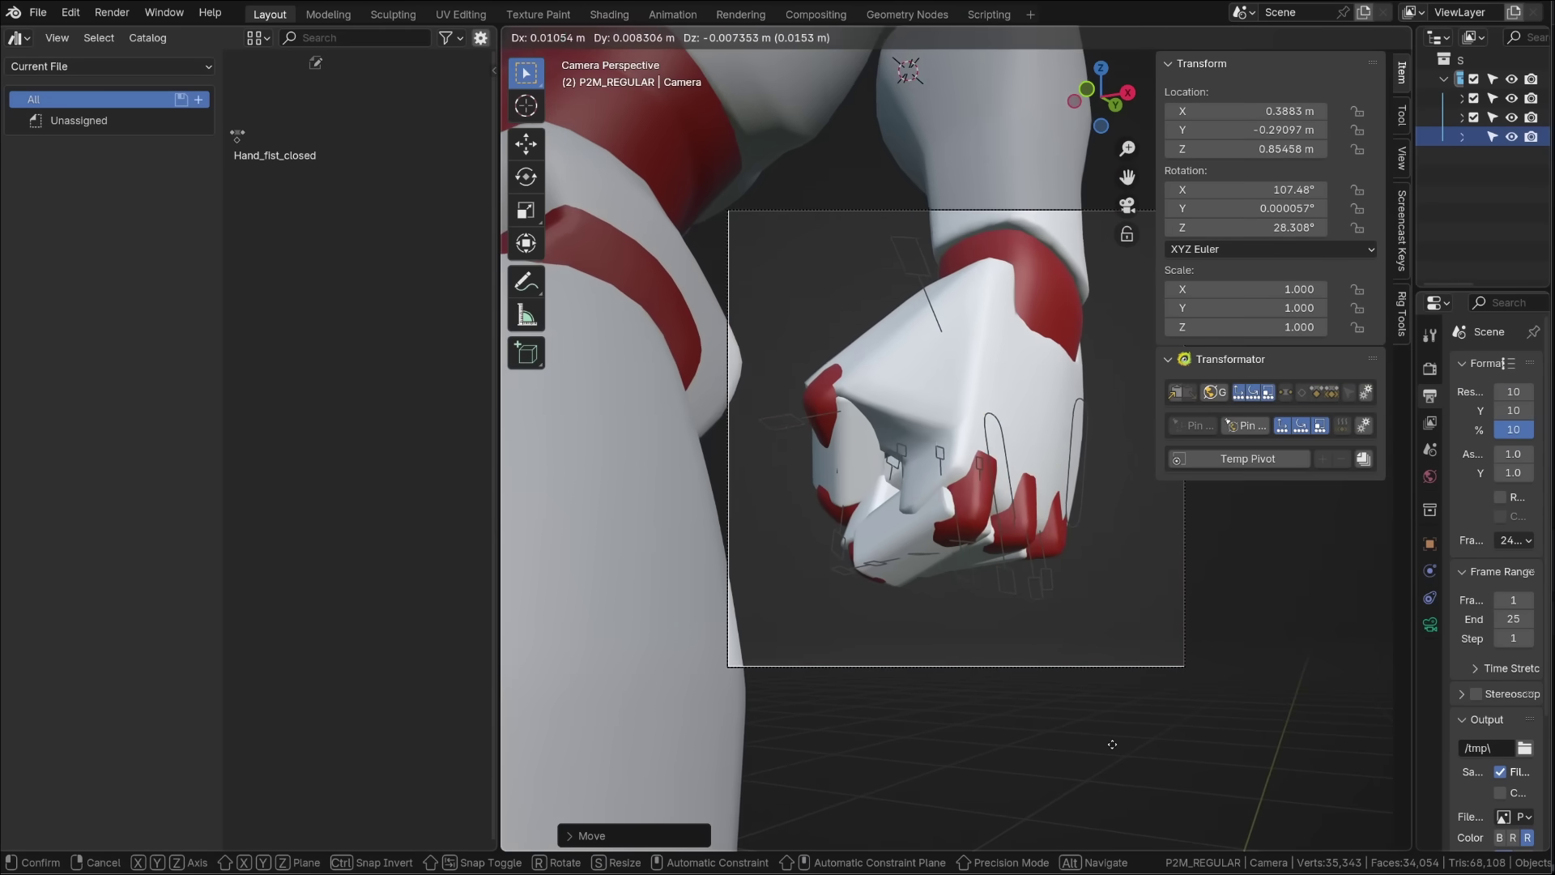
Hide the rig's Torso and Legs in its Visibility properties.
click(1008, 580)
scroll(1239, 824, down, 3)
click(1239, 825)
scroll(1239, 824, down, 3)
click(1363, 728)
click(1363, 766)
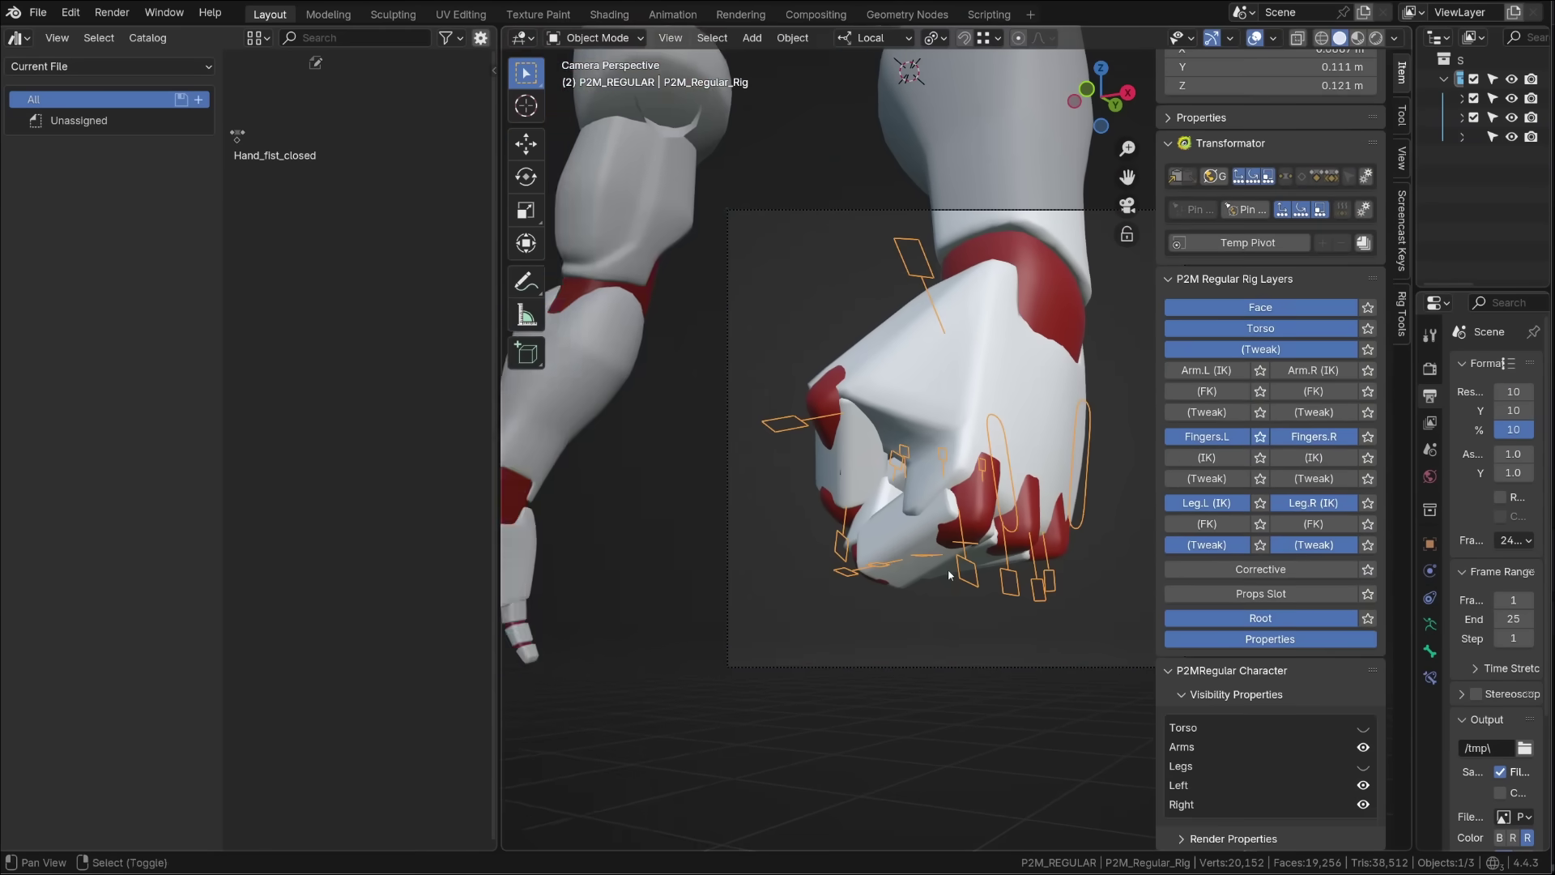
Select the Hand_fist_closed asset and show its details, resizing the browser and side panels.
click(245, 132)
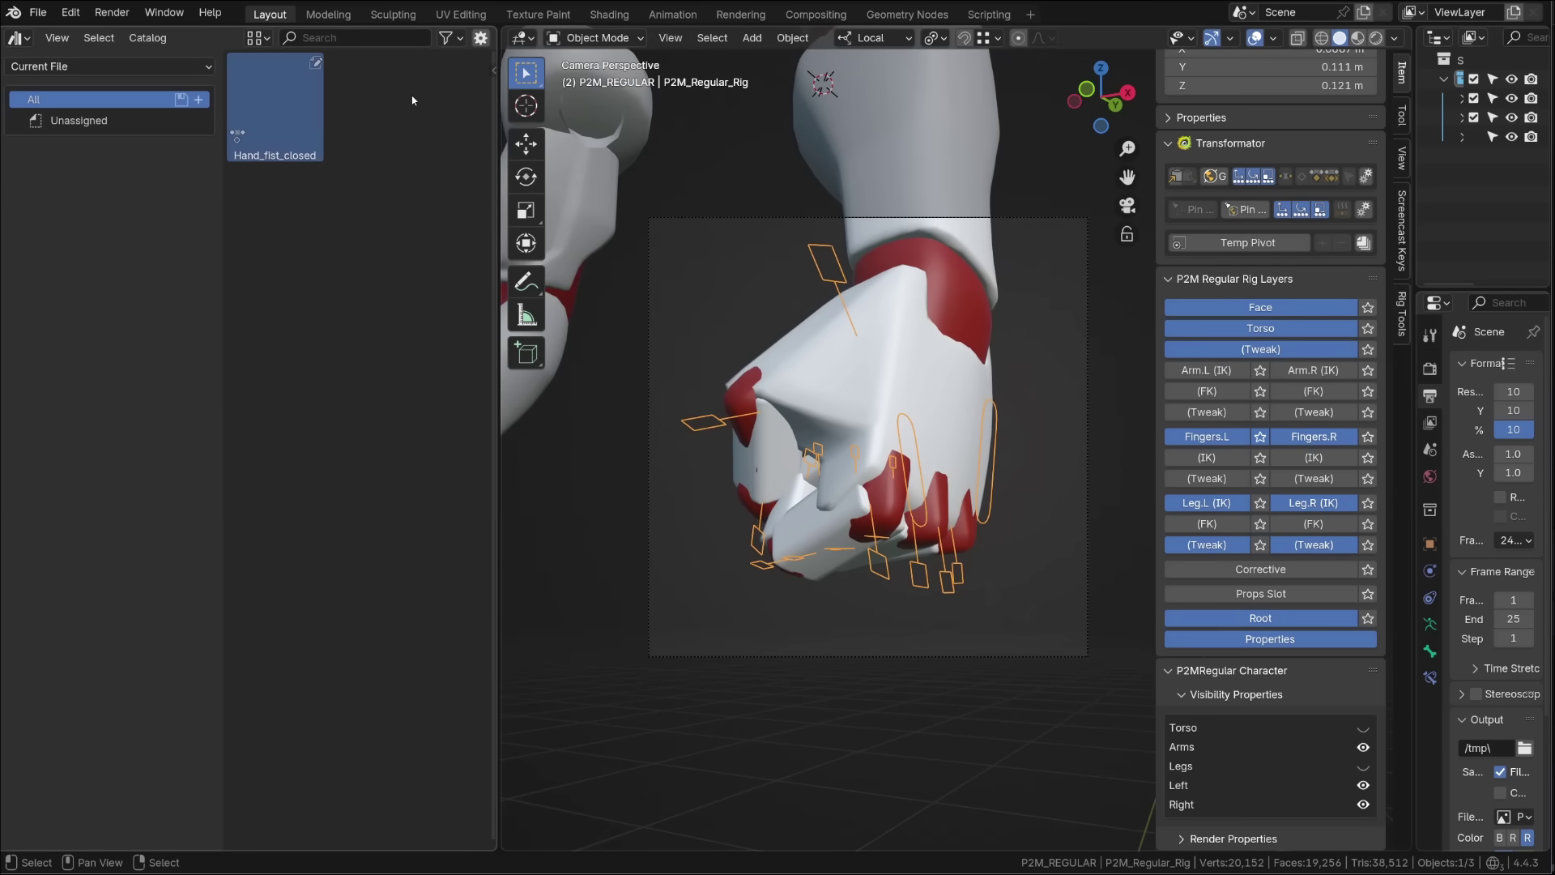
drag(500, 144, 566, 89)
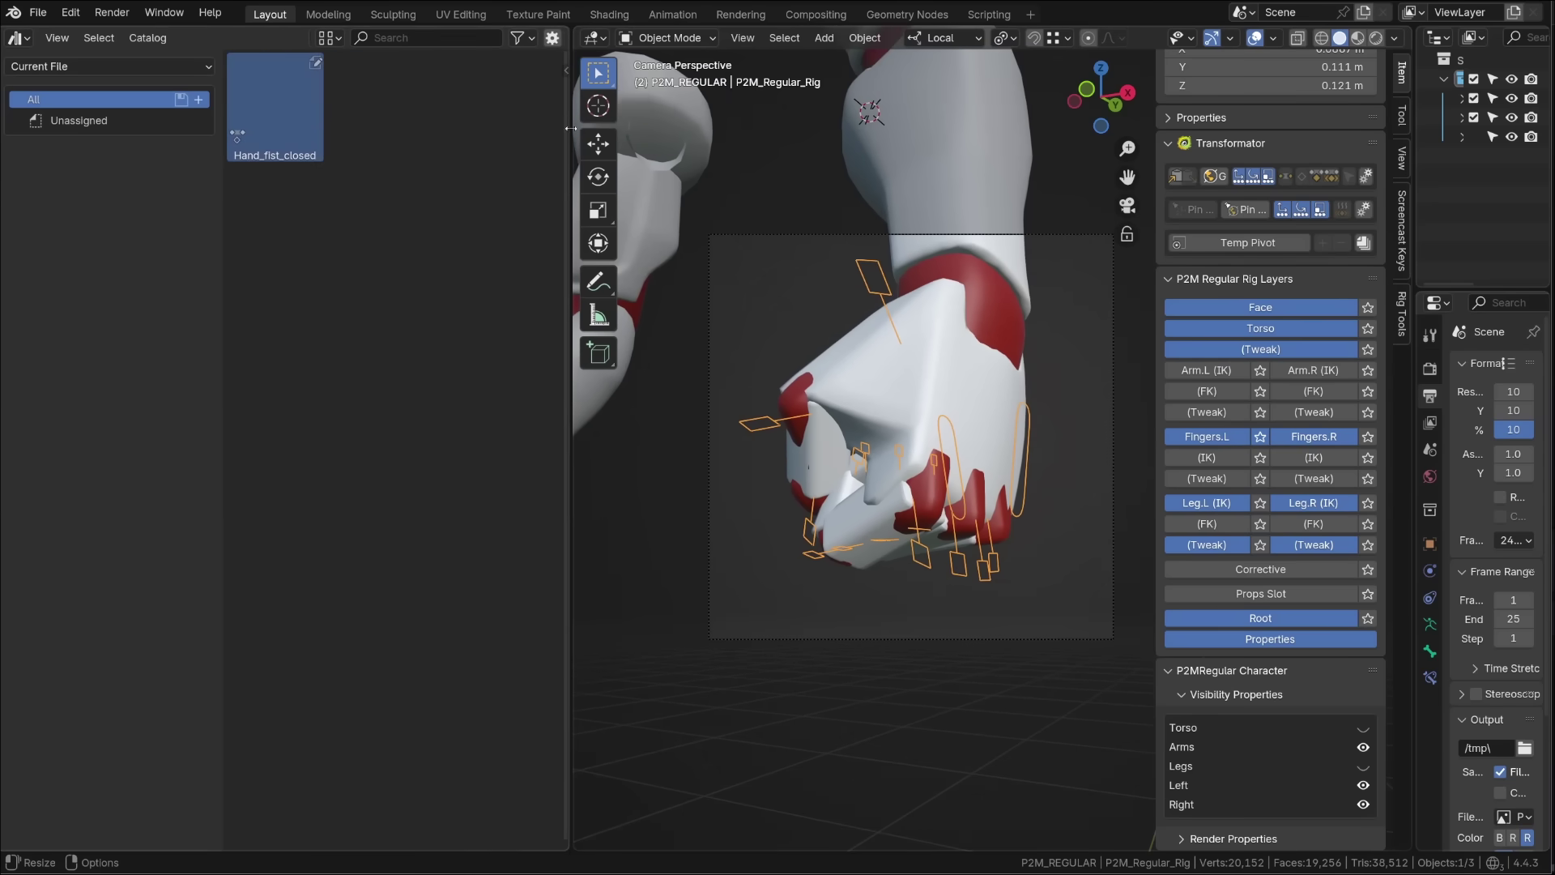
click(552, 37)
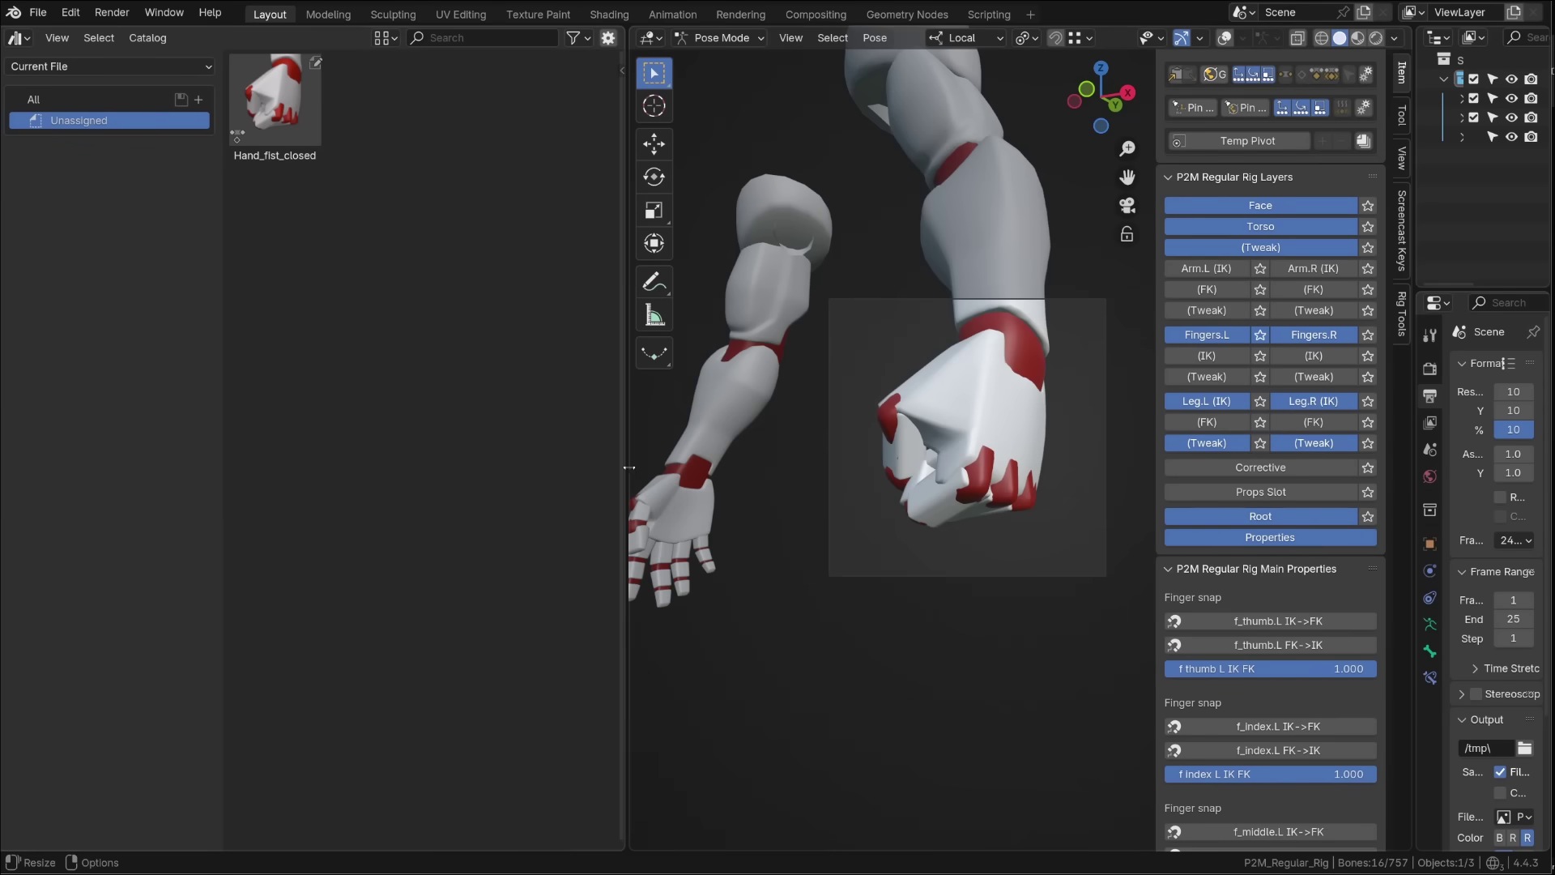
drag(629, 467, 407, 468)
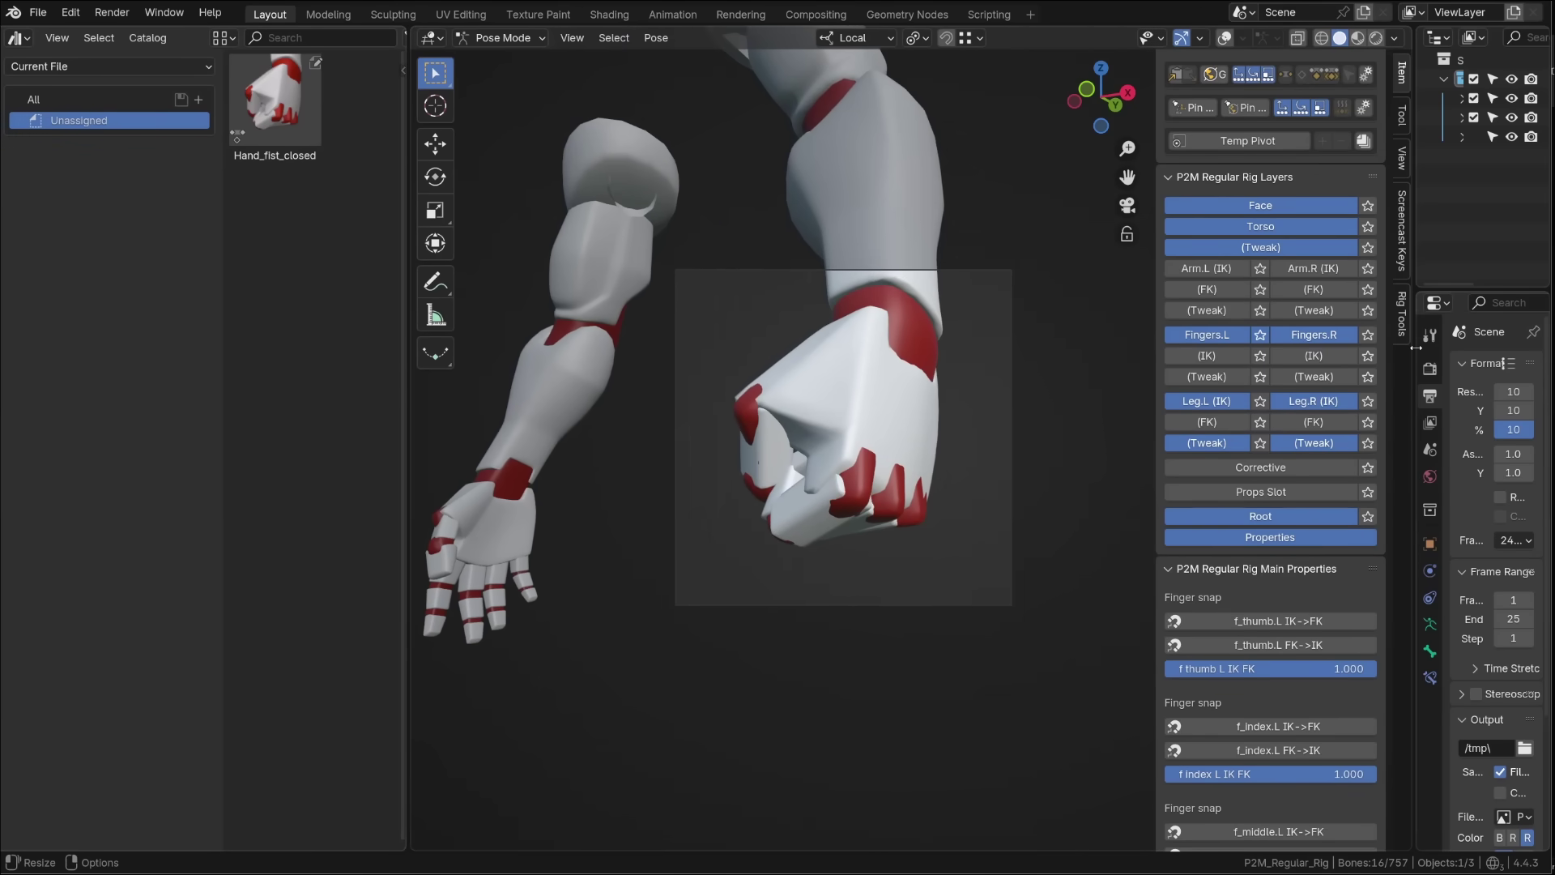
drag(1415, 347, 1149, 348)
Switch the render engine to Workbench and preview the viewport in rendered shading.
click(1162, 368)
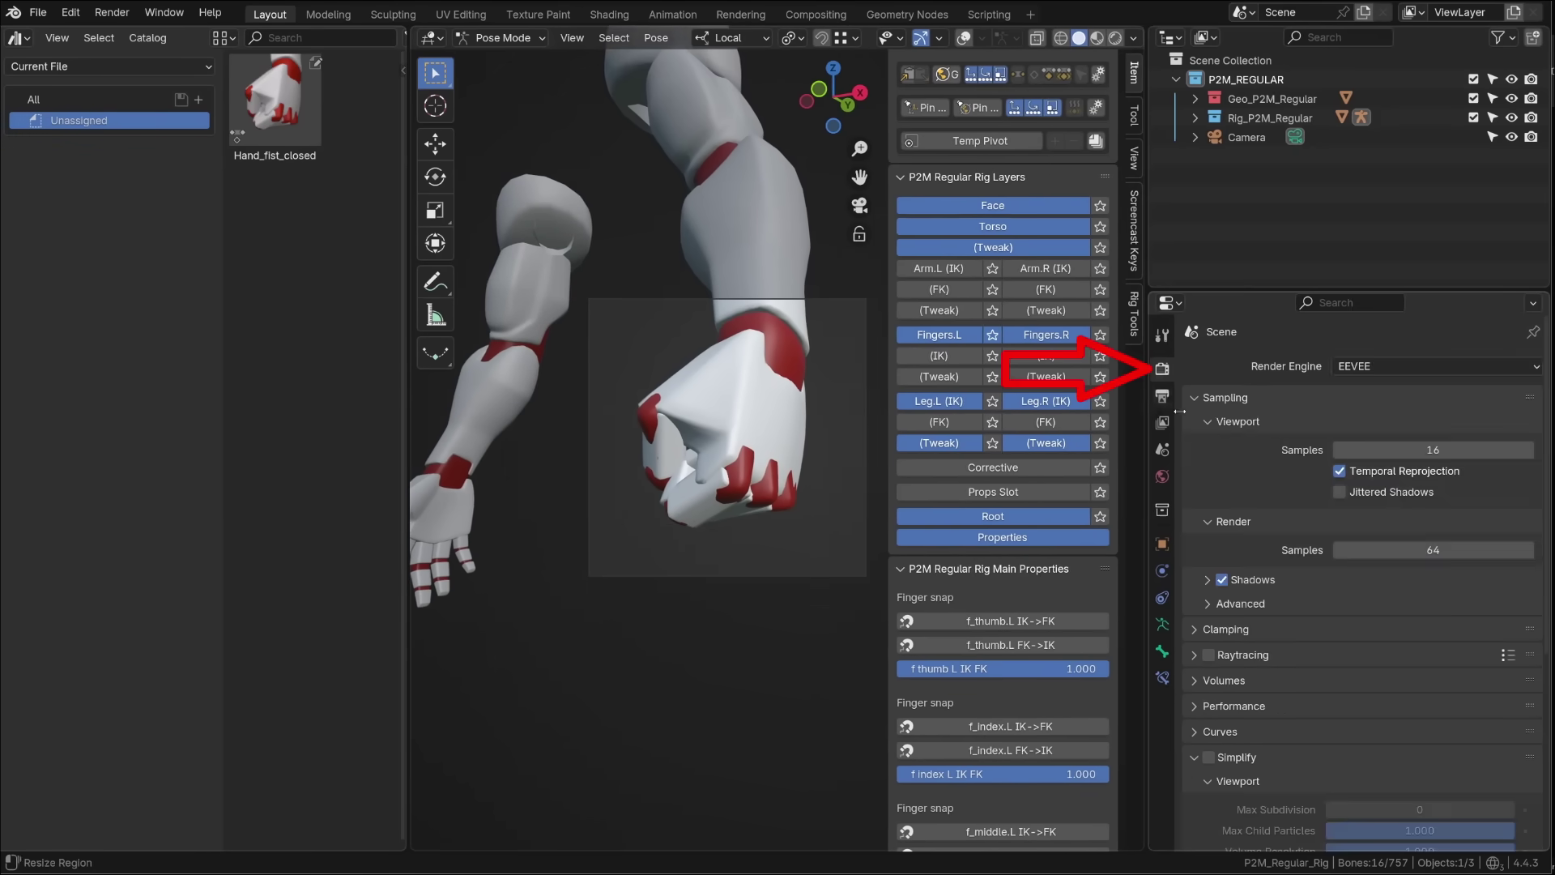
click(1369, 369)
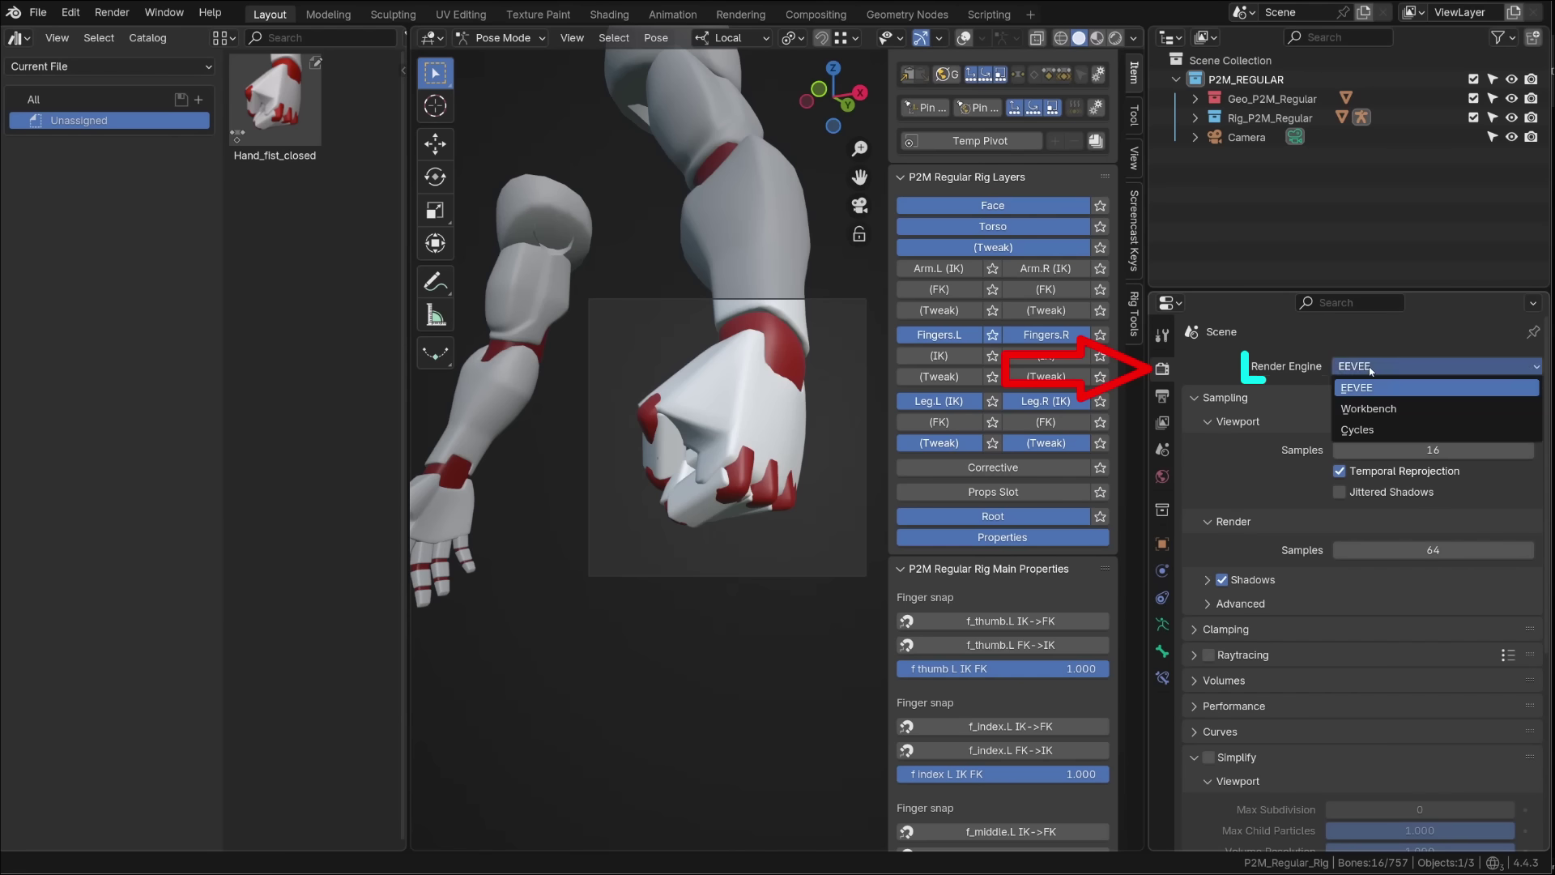
click(1376, 411)
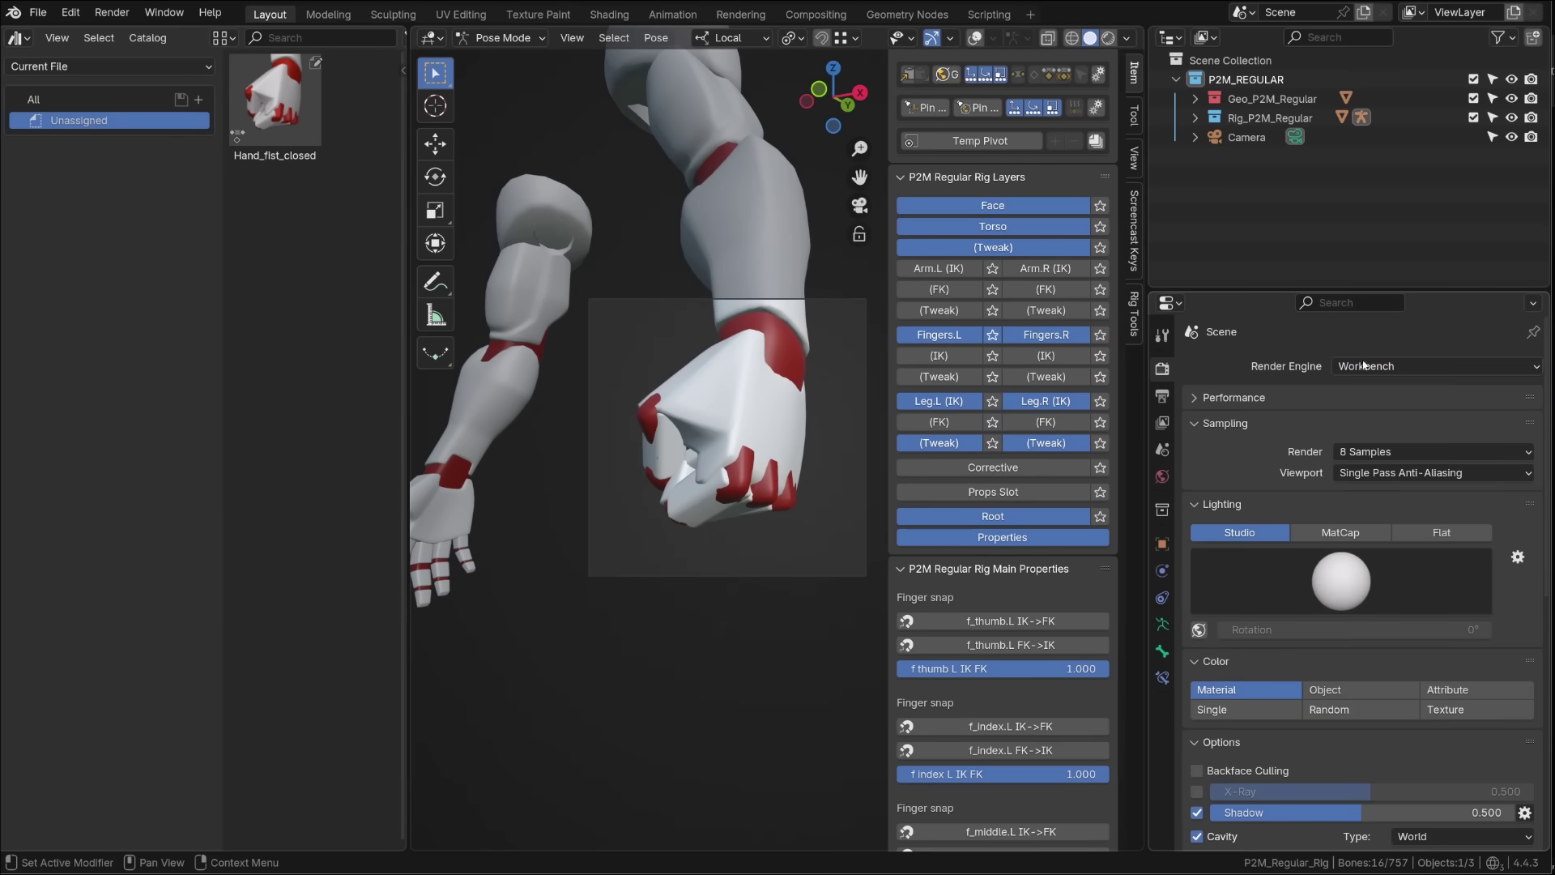
click(1107, 38)
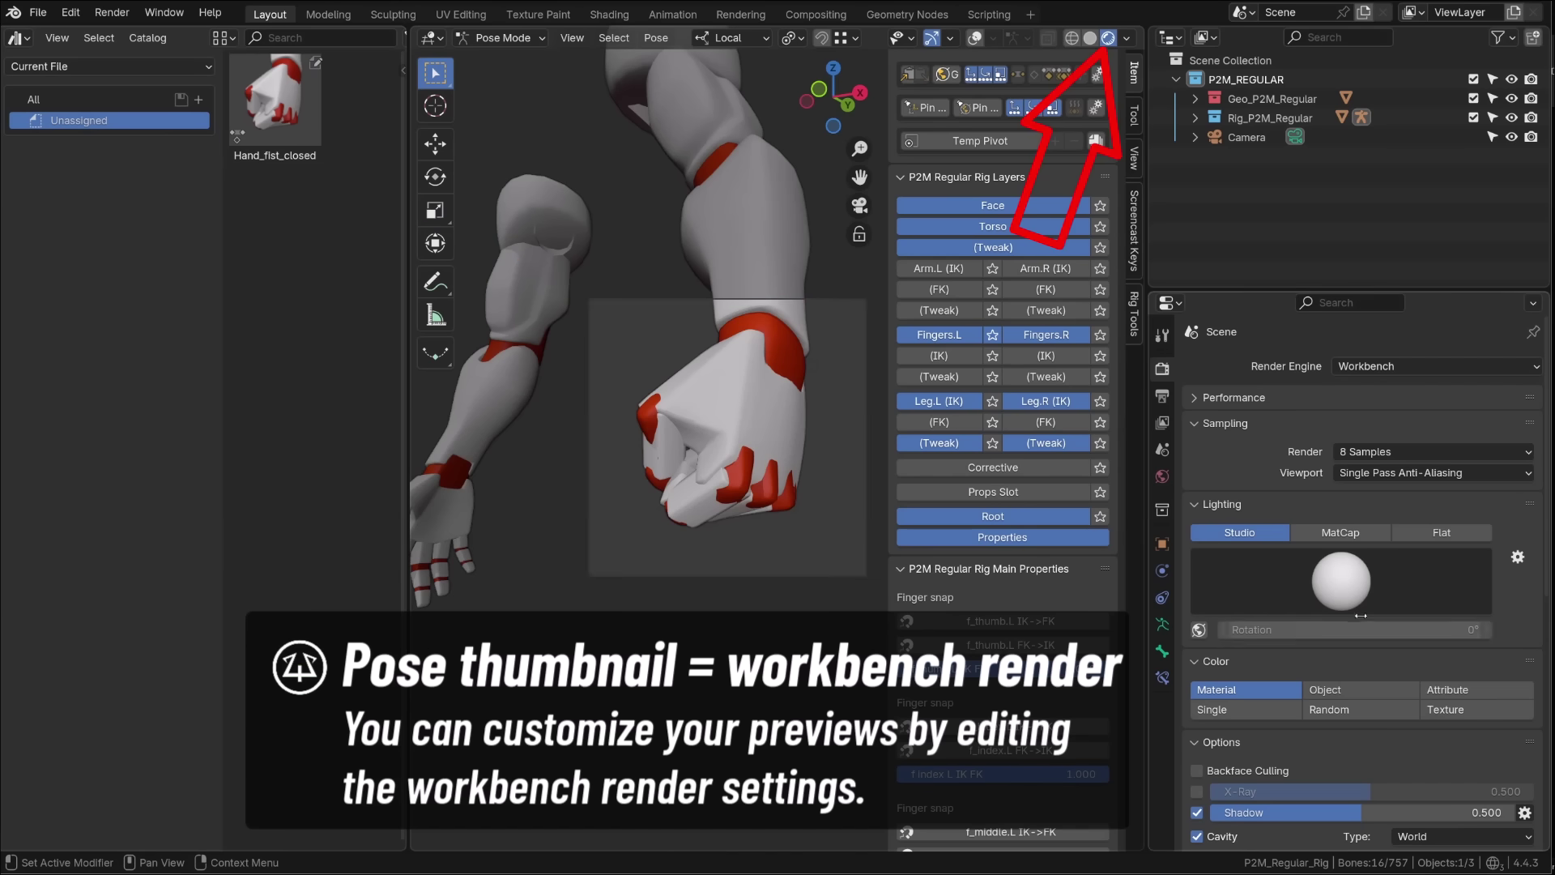
Set Workbench lighting to MatCap with the pink matcap and colour by Texture.
click(1342, 549)
click(1341, 581)
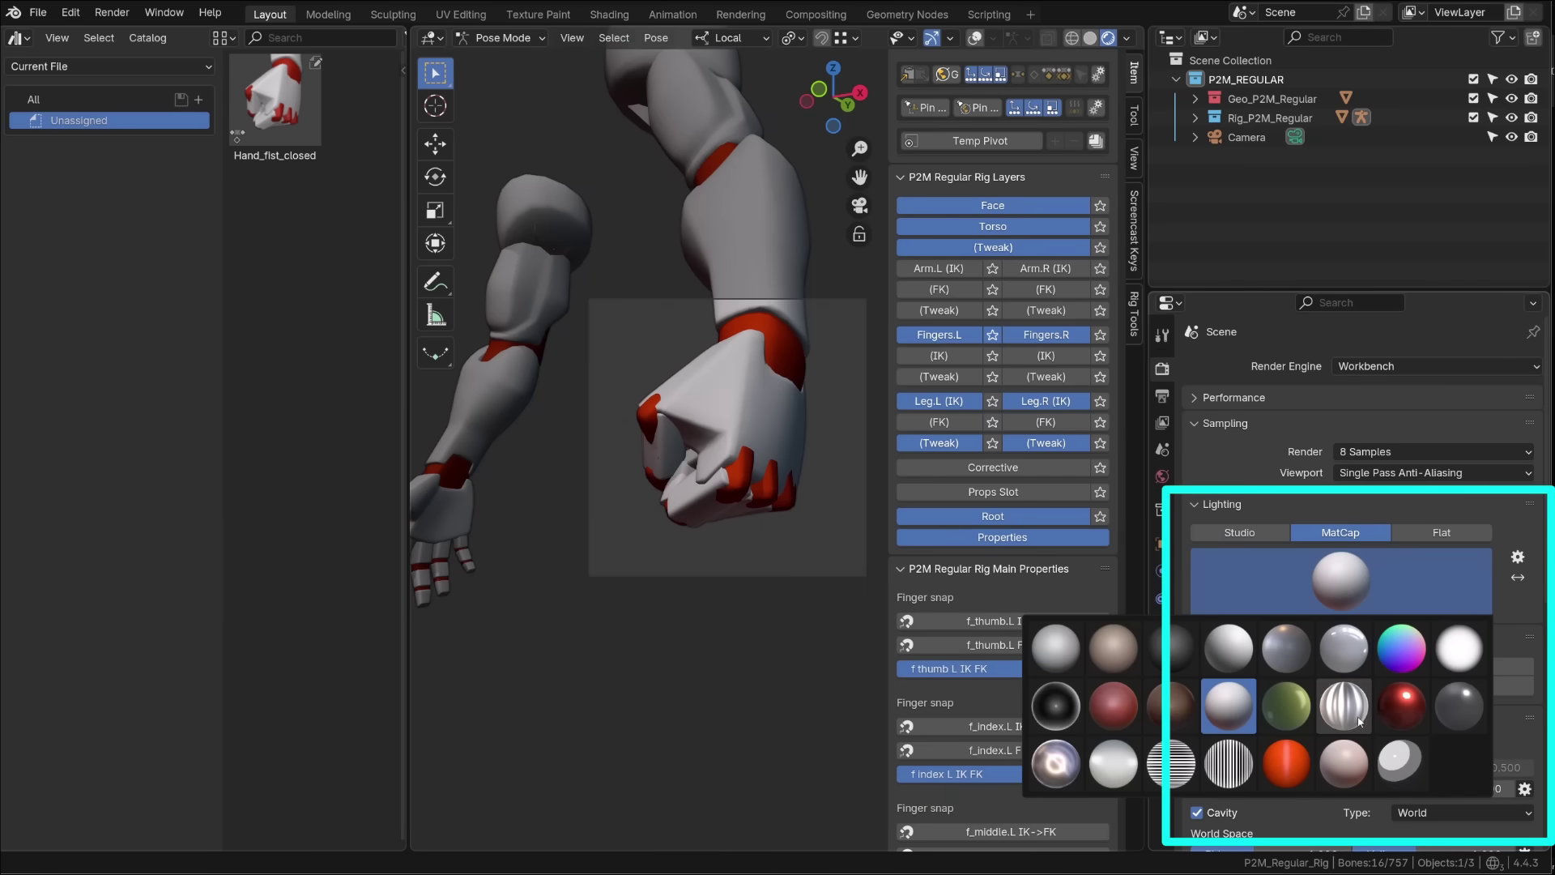
click(1346, 763)
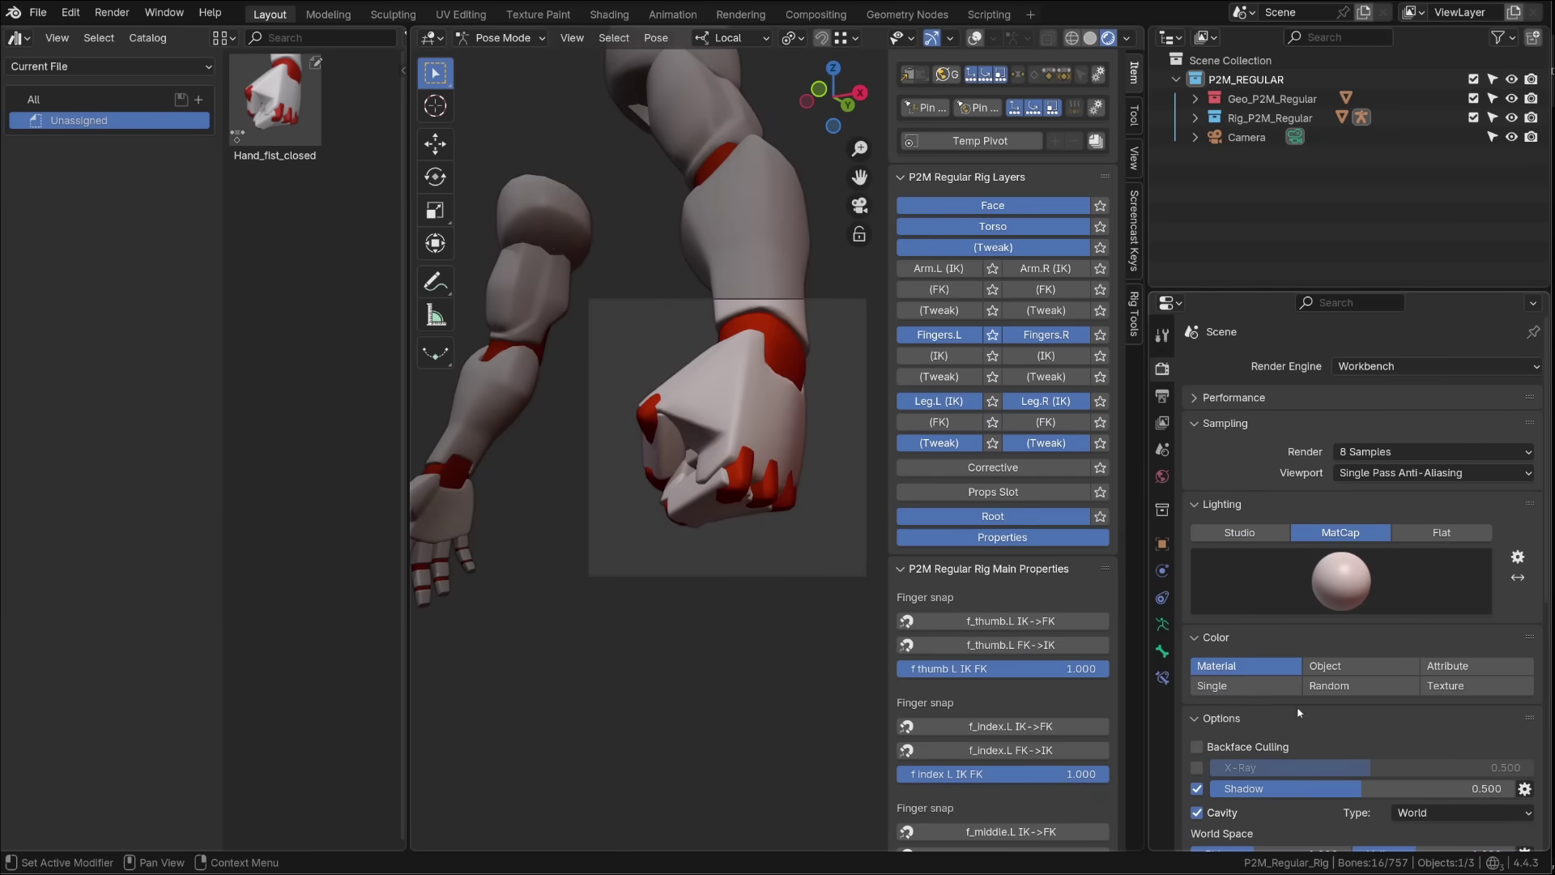
click(1446, 686)
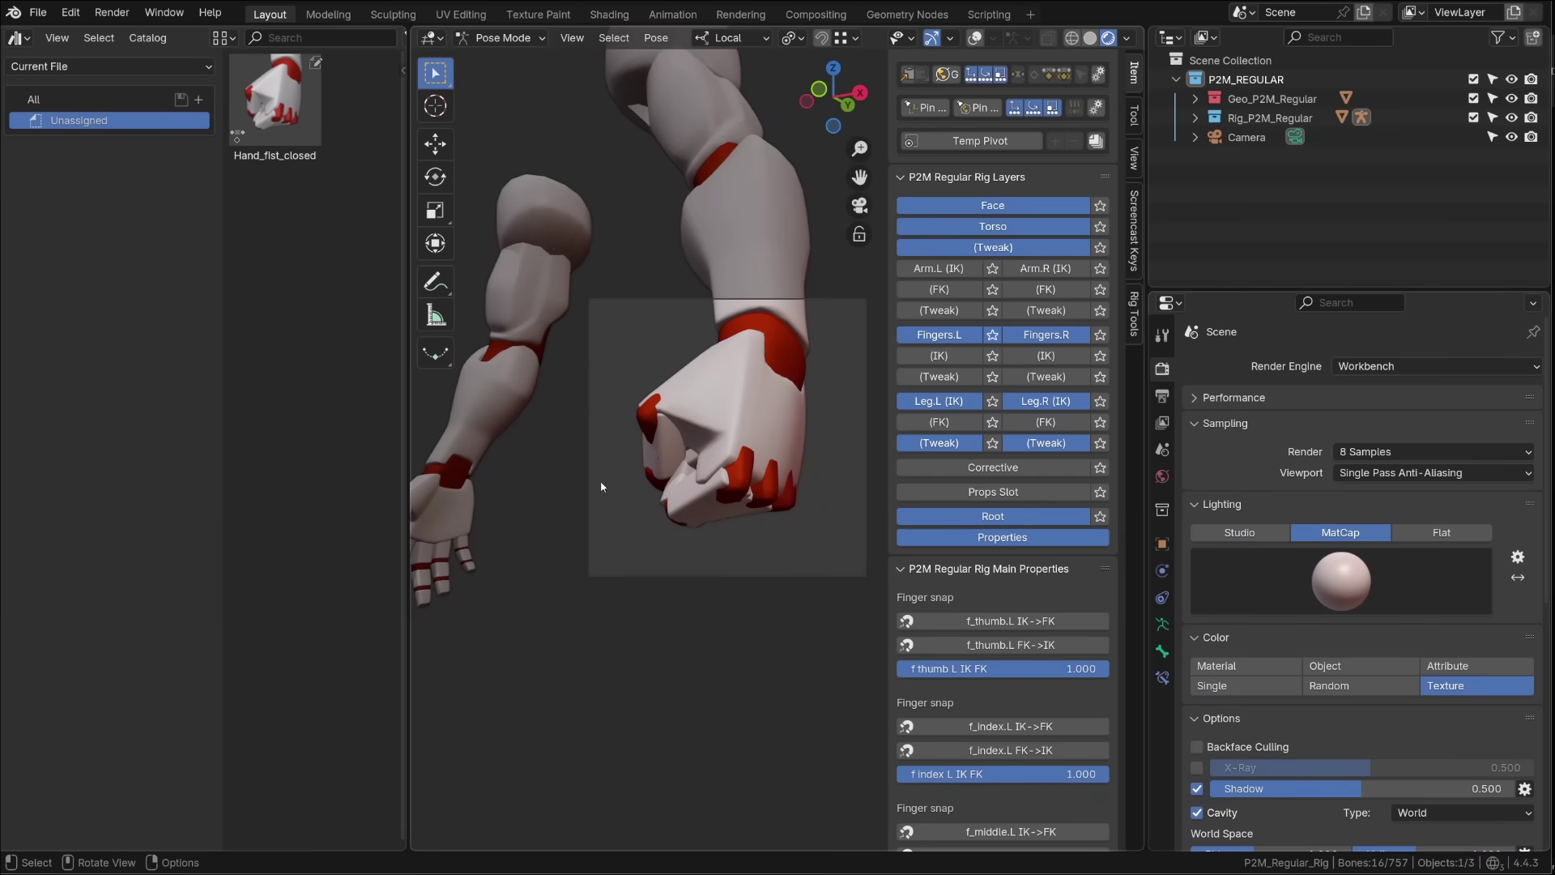
Refresh the Hand_fist_closed preview from the asset sidebar and widen the asset browser.
right_click(300, 112)
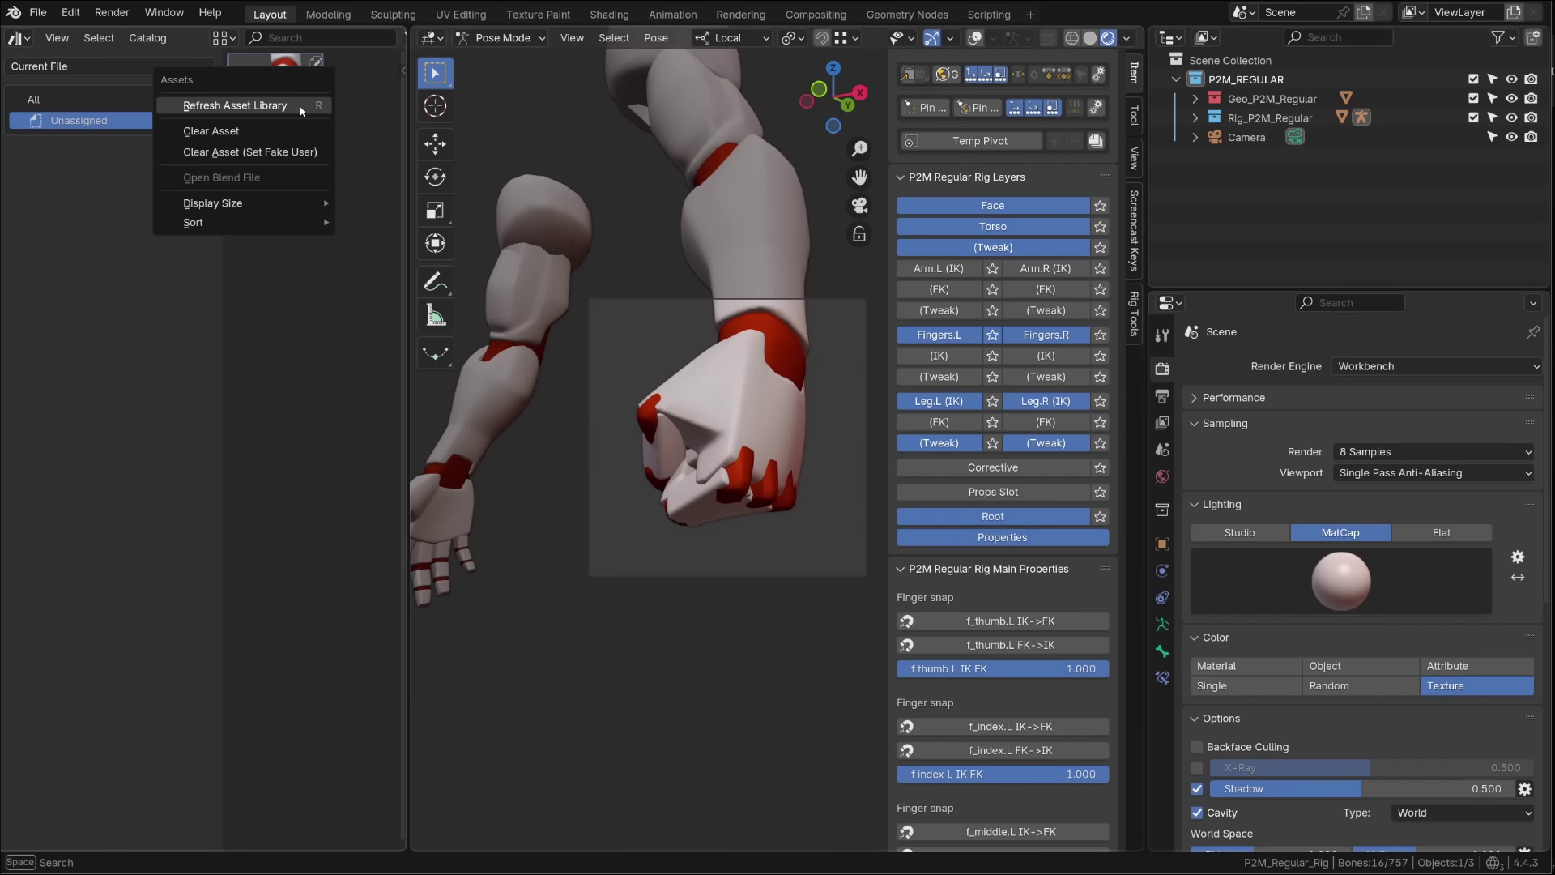
click(301, 107)
key(n)
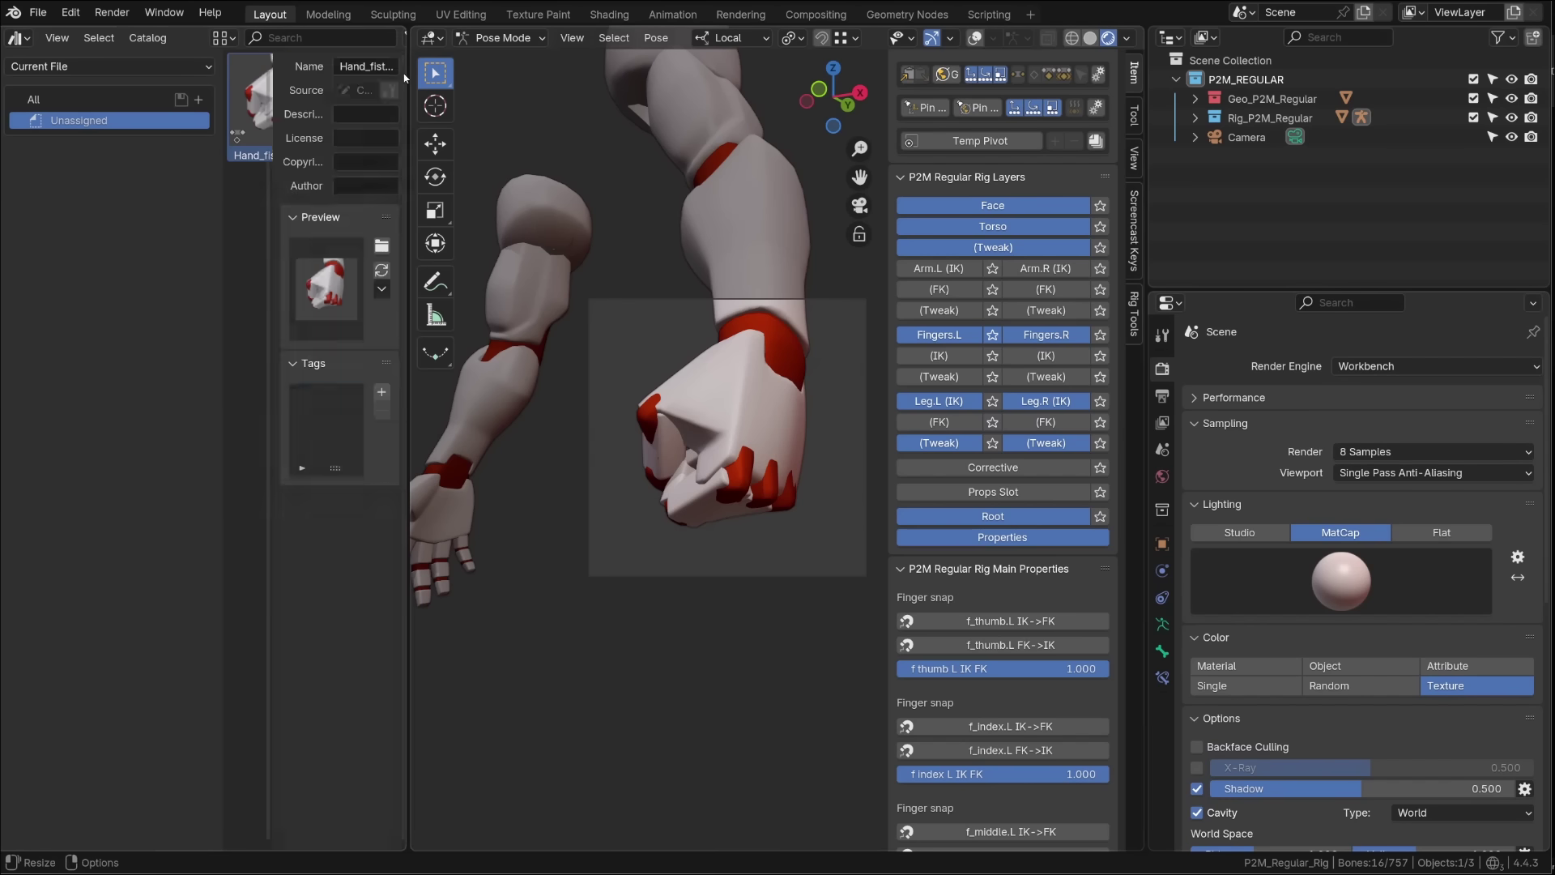
click(382, 275)
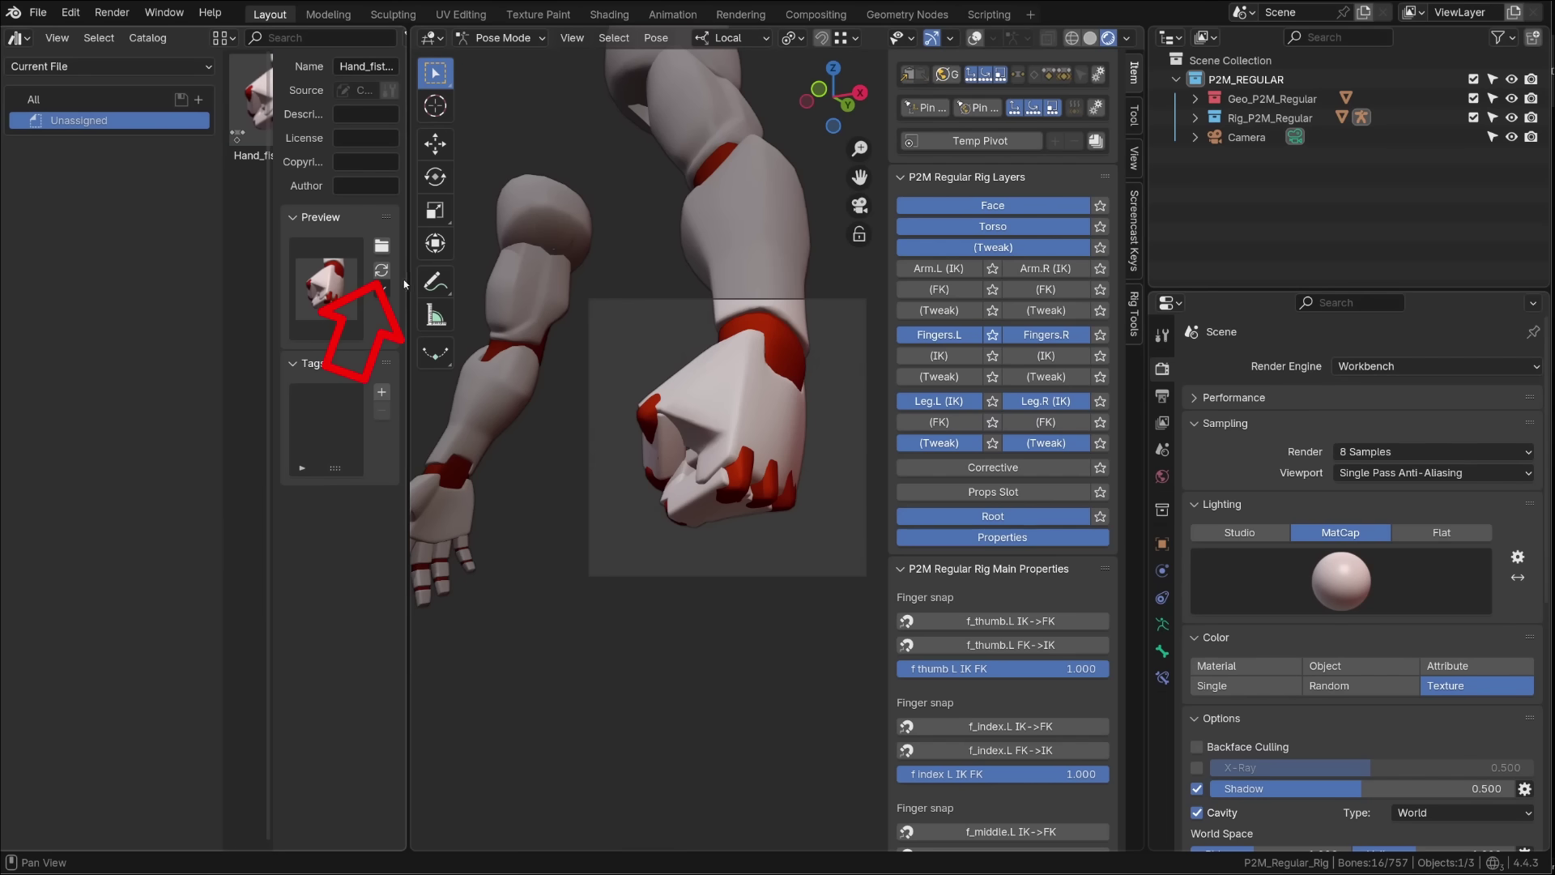
drag(408, 277, 534, 277)
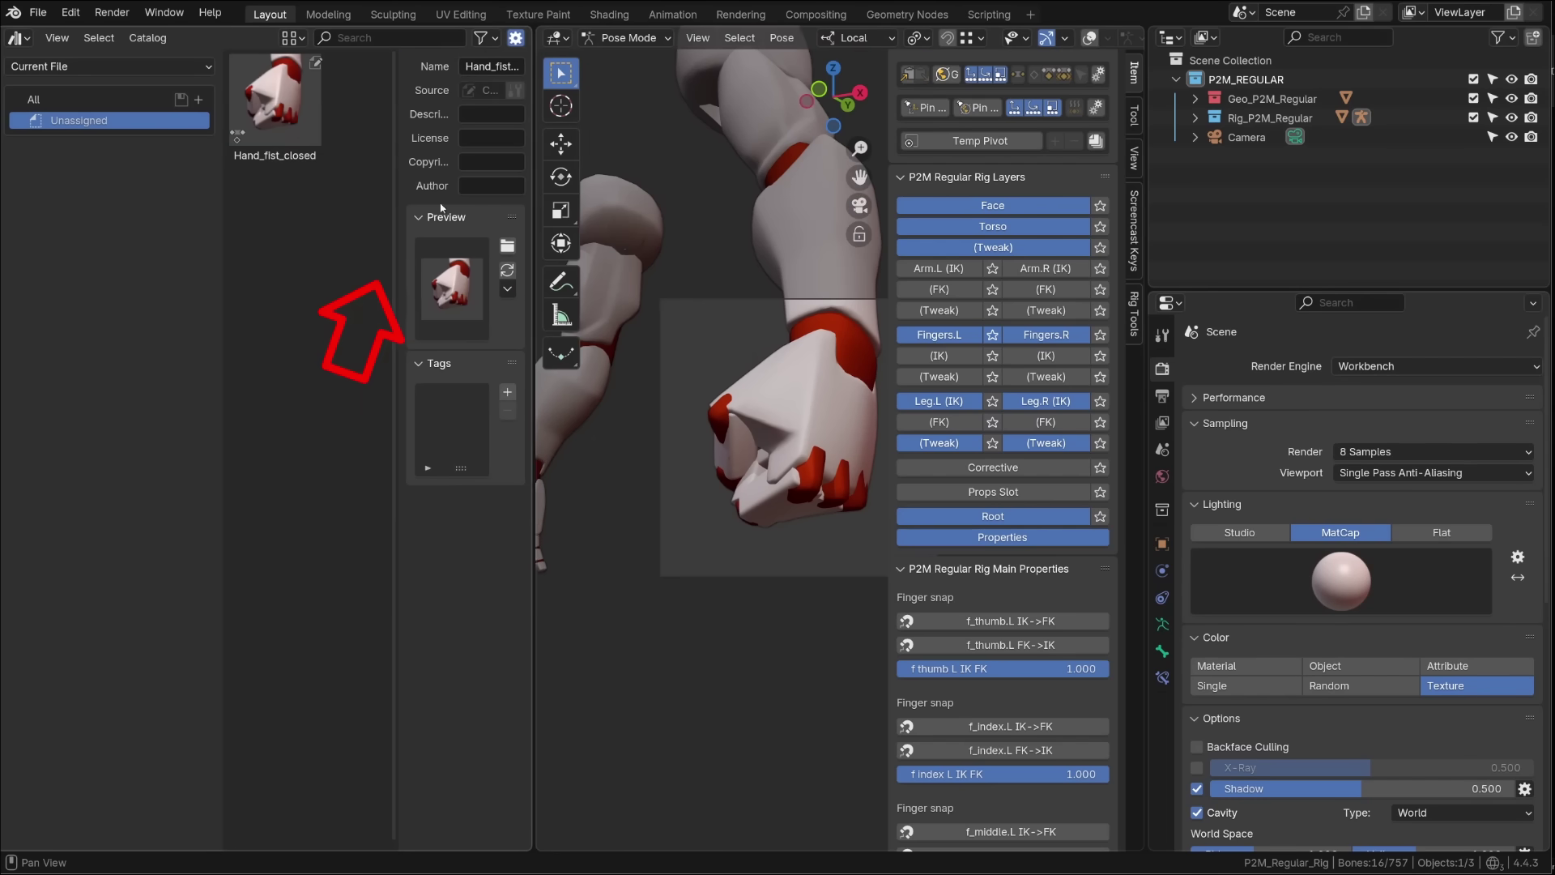
click(1343, 597)
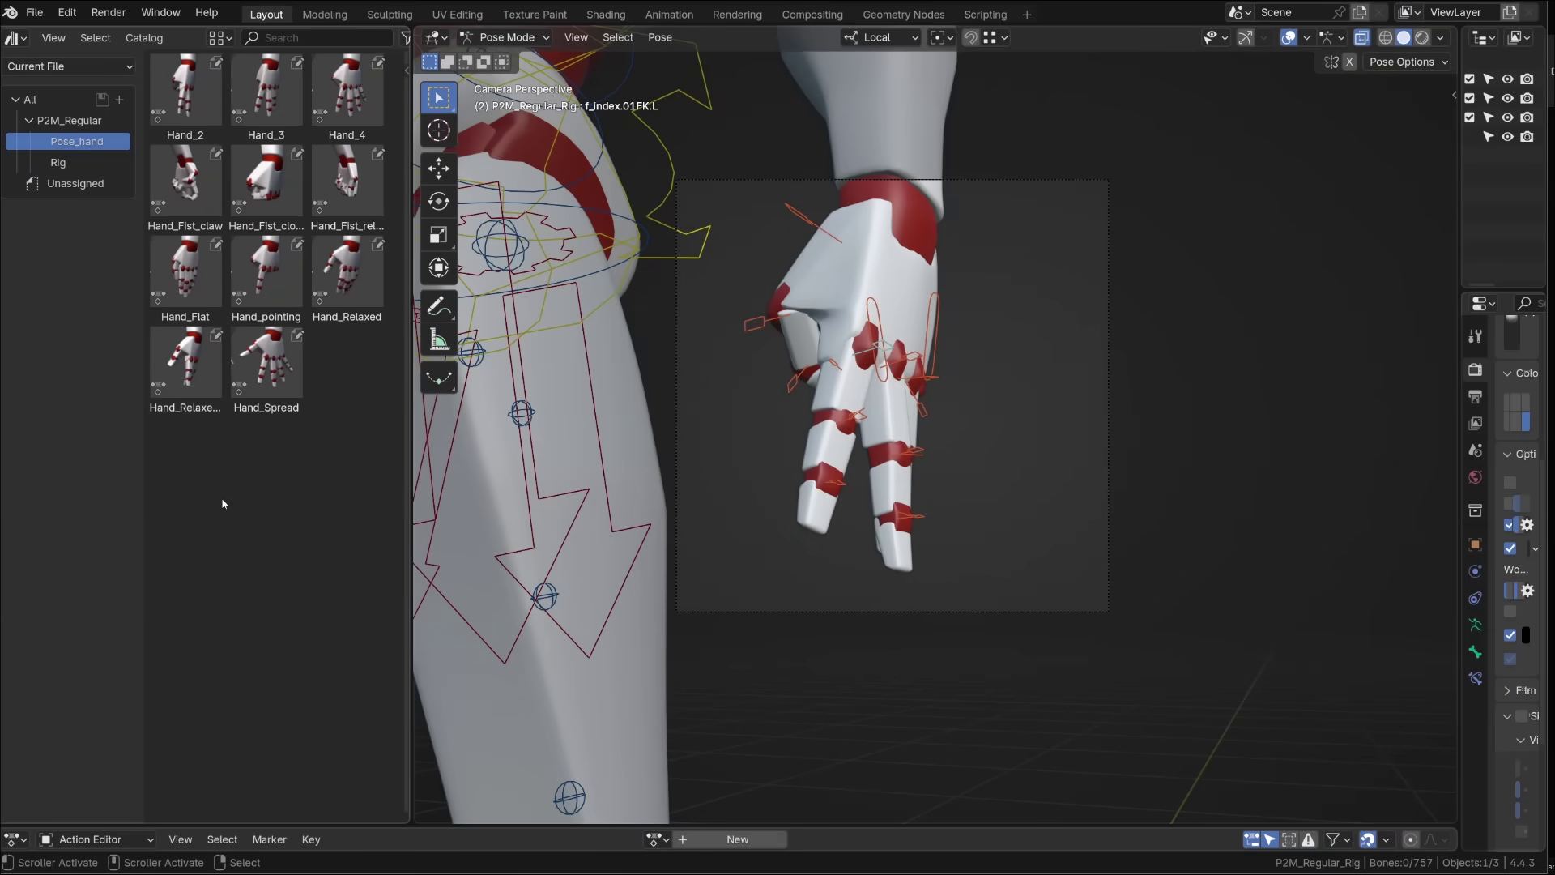
click(186, 365)
click(197, 300)
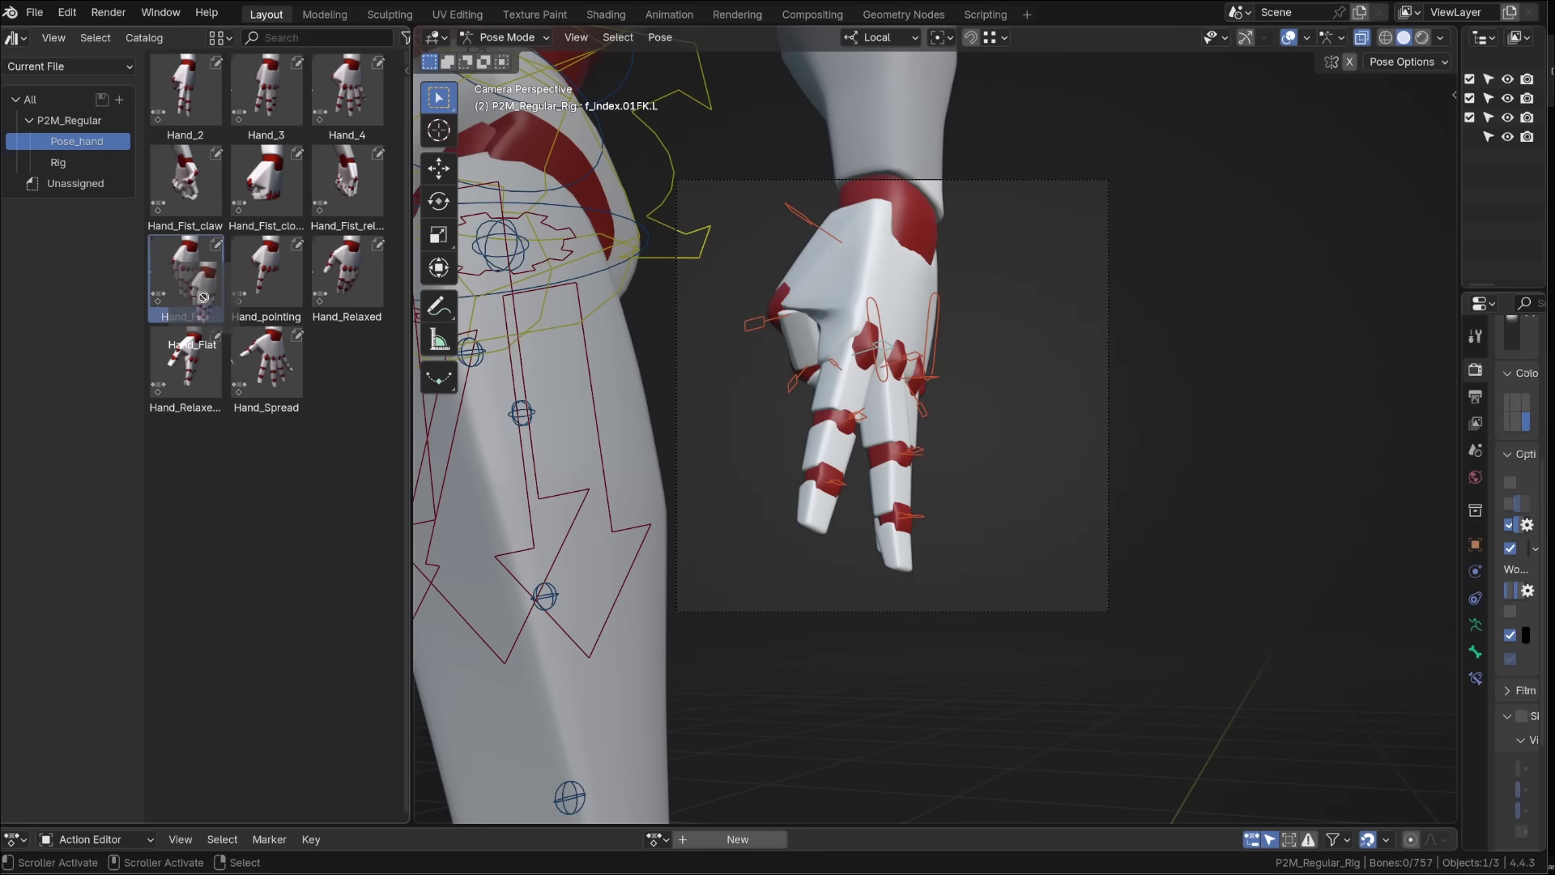
click(347, 276)
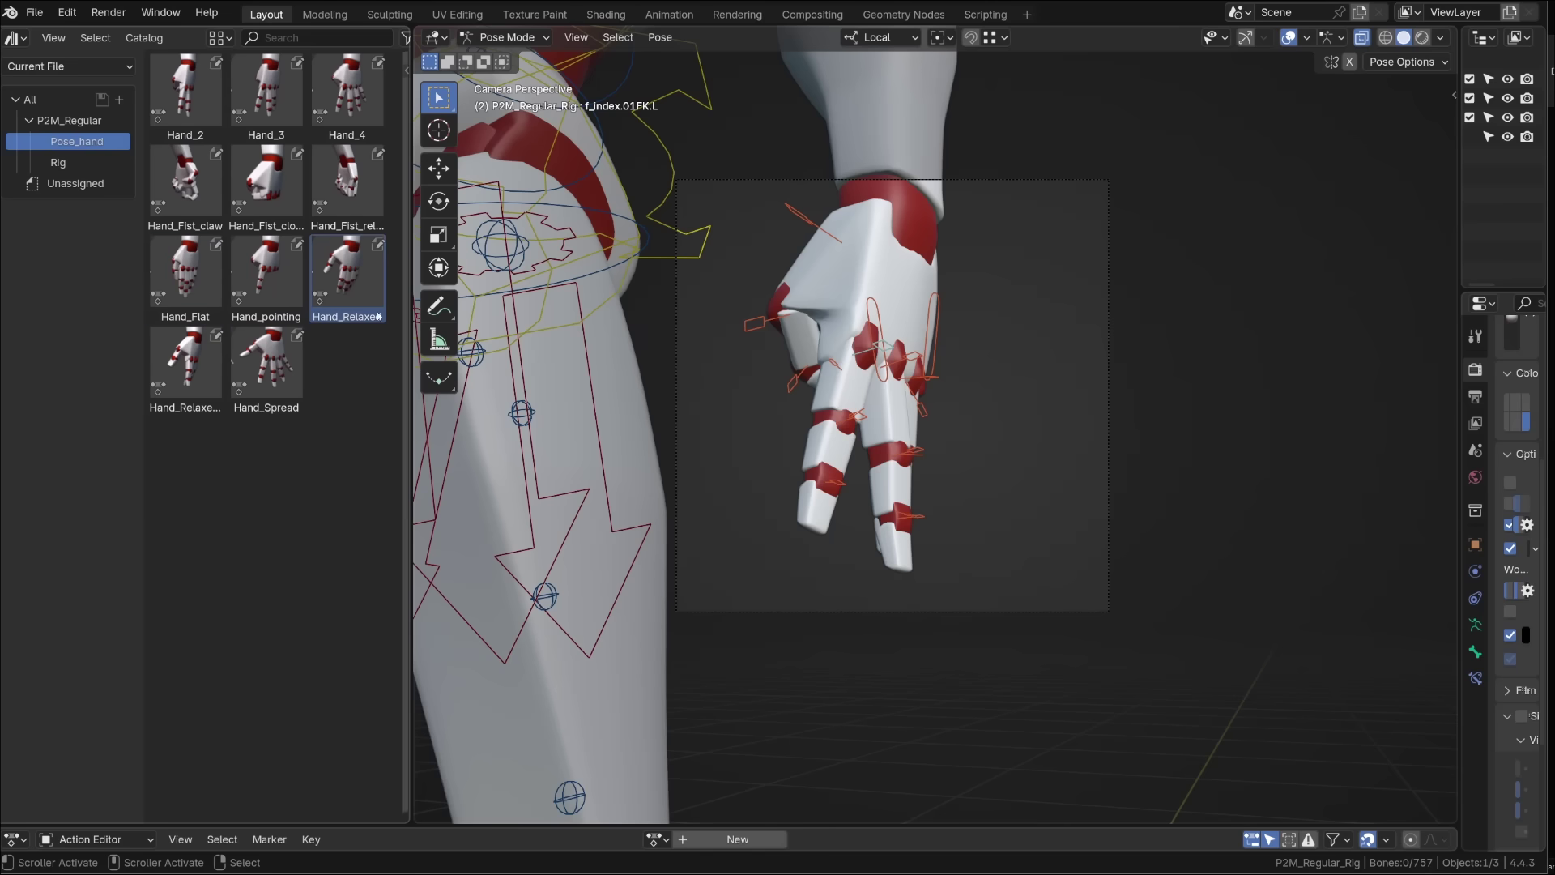
click(252, 590)
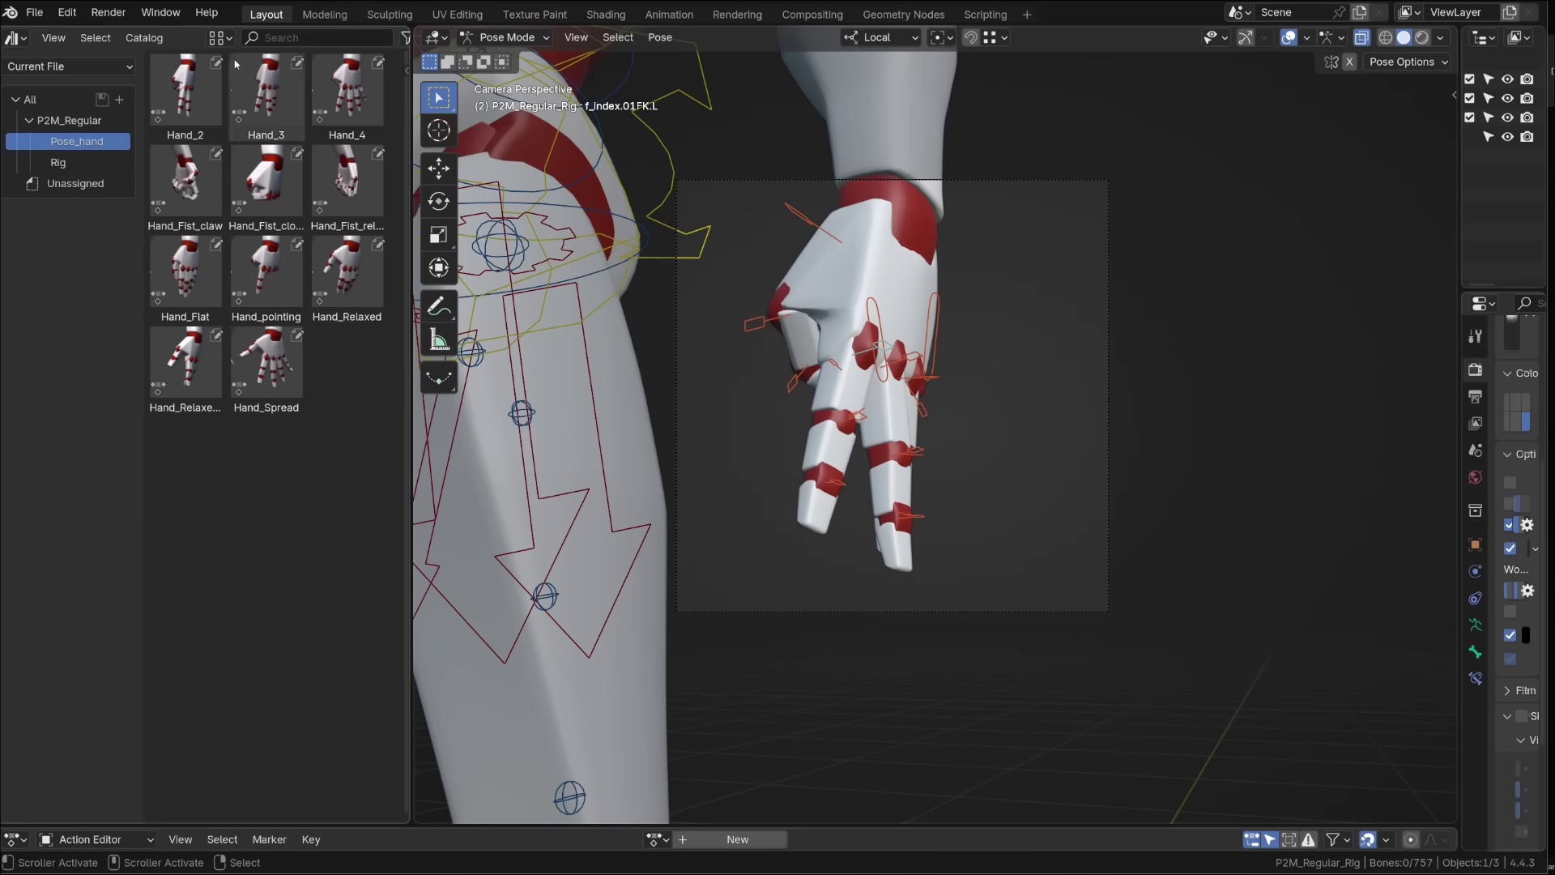
Confirm the Pose Library add-on is enabled under Add-ons (filtered by 'pose'), then close Preferences.
click(68, 11)
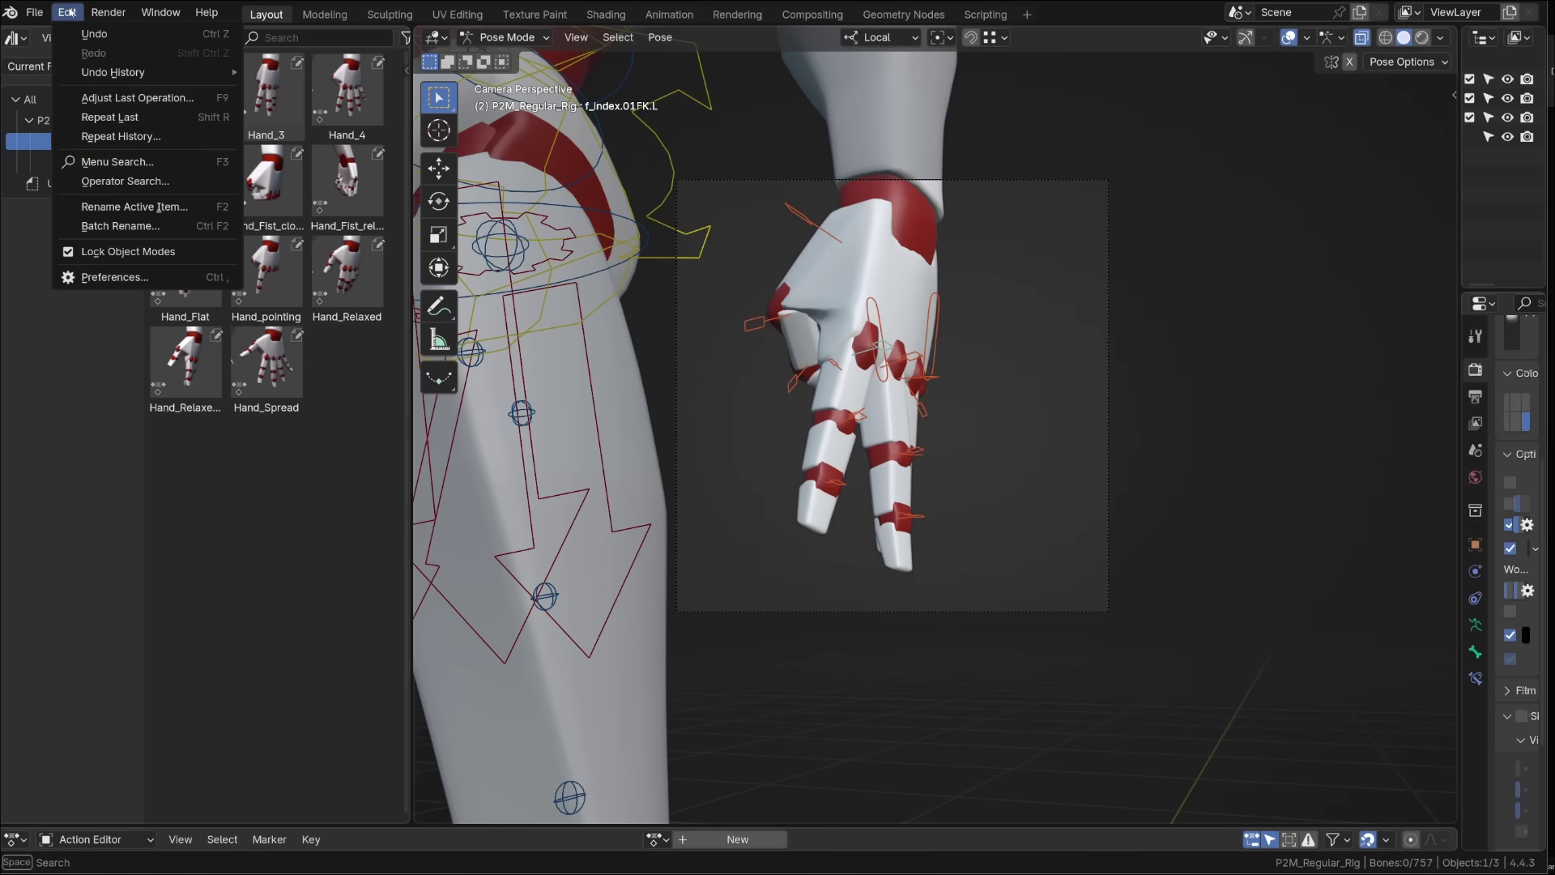
click(146, 272)
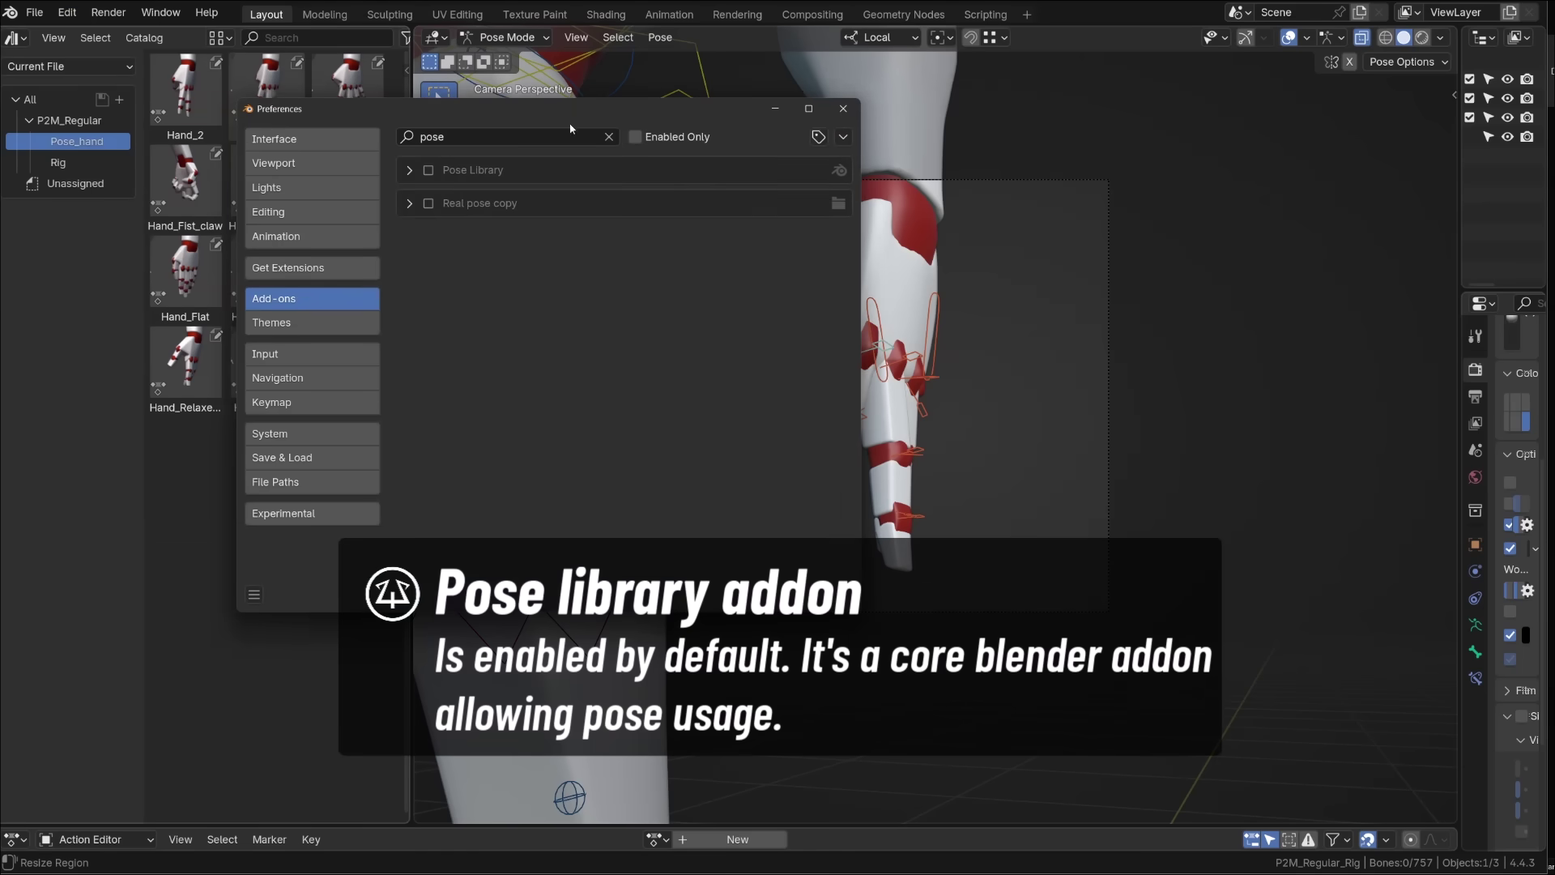
click(609, 137)
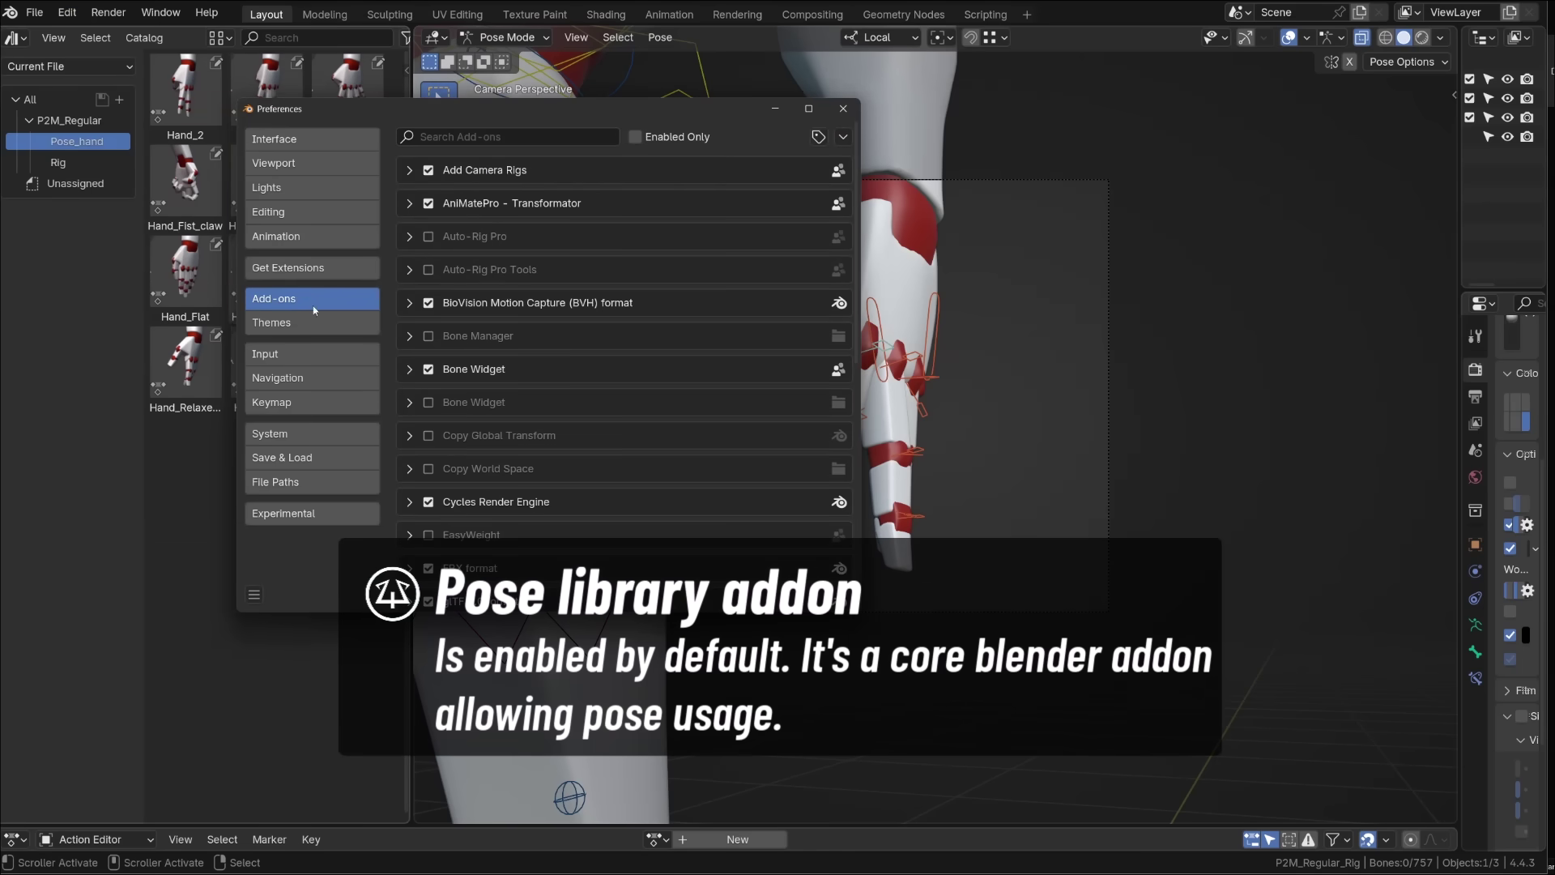
click(531, 138)
text(pose)
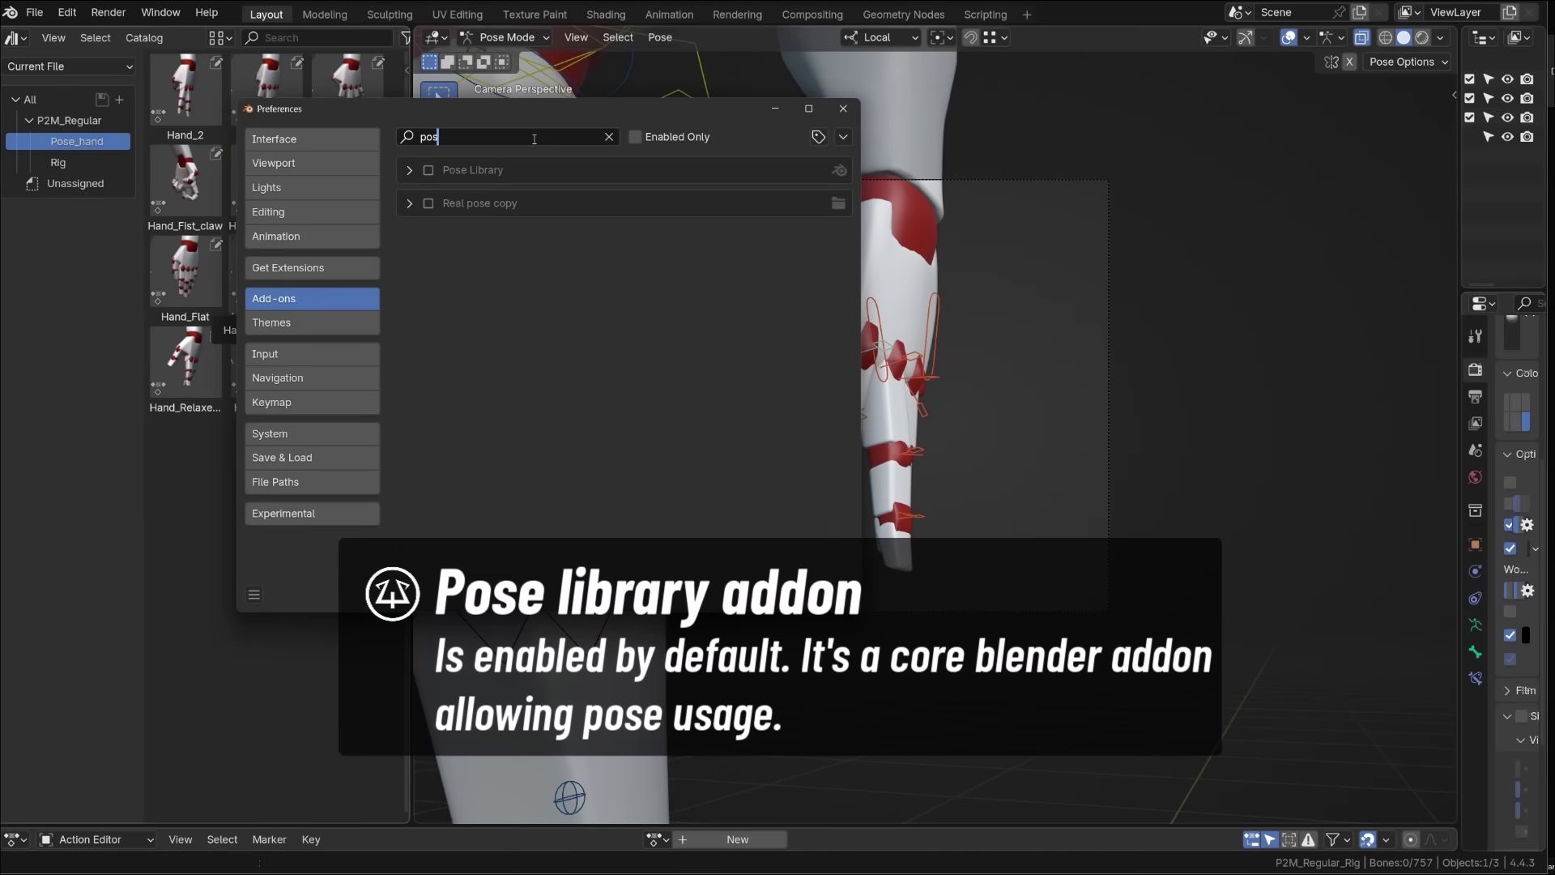
click(428, 170)
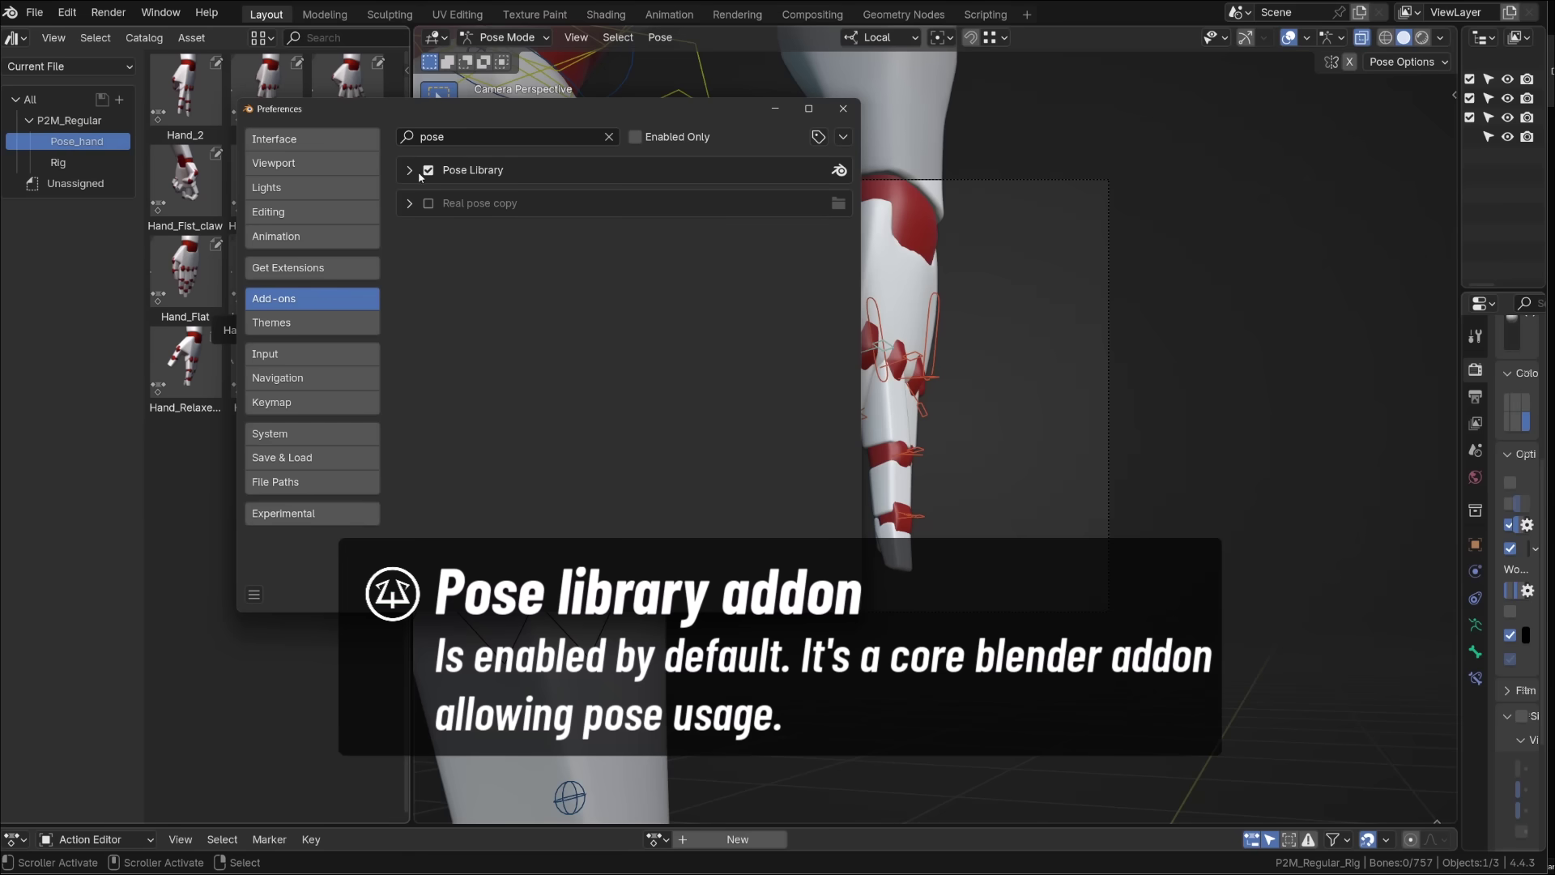
click(410, 170)
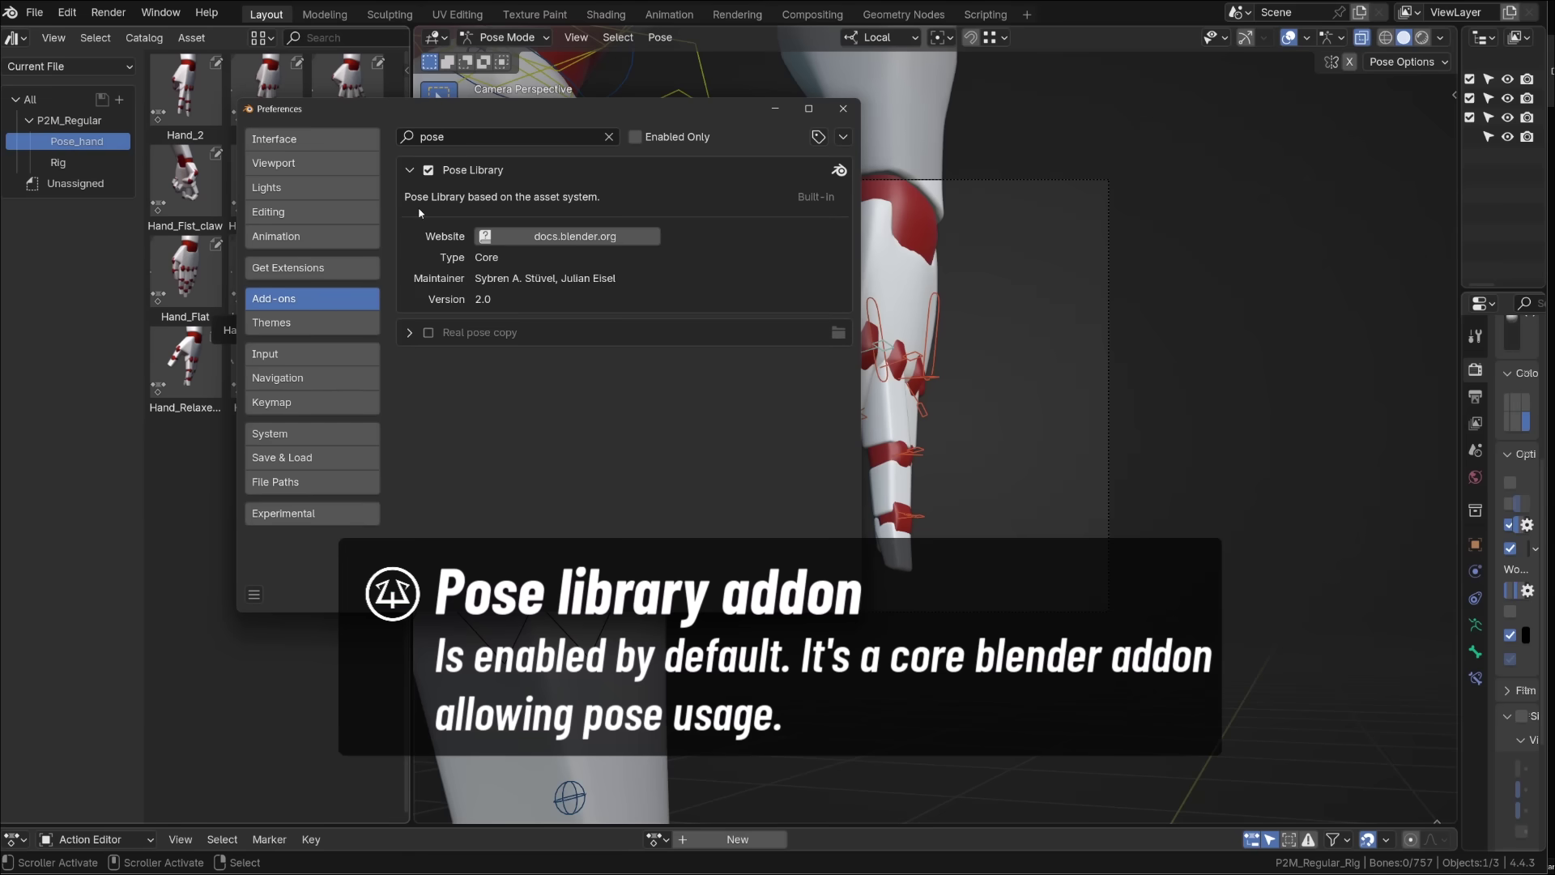
click(843, 108)
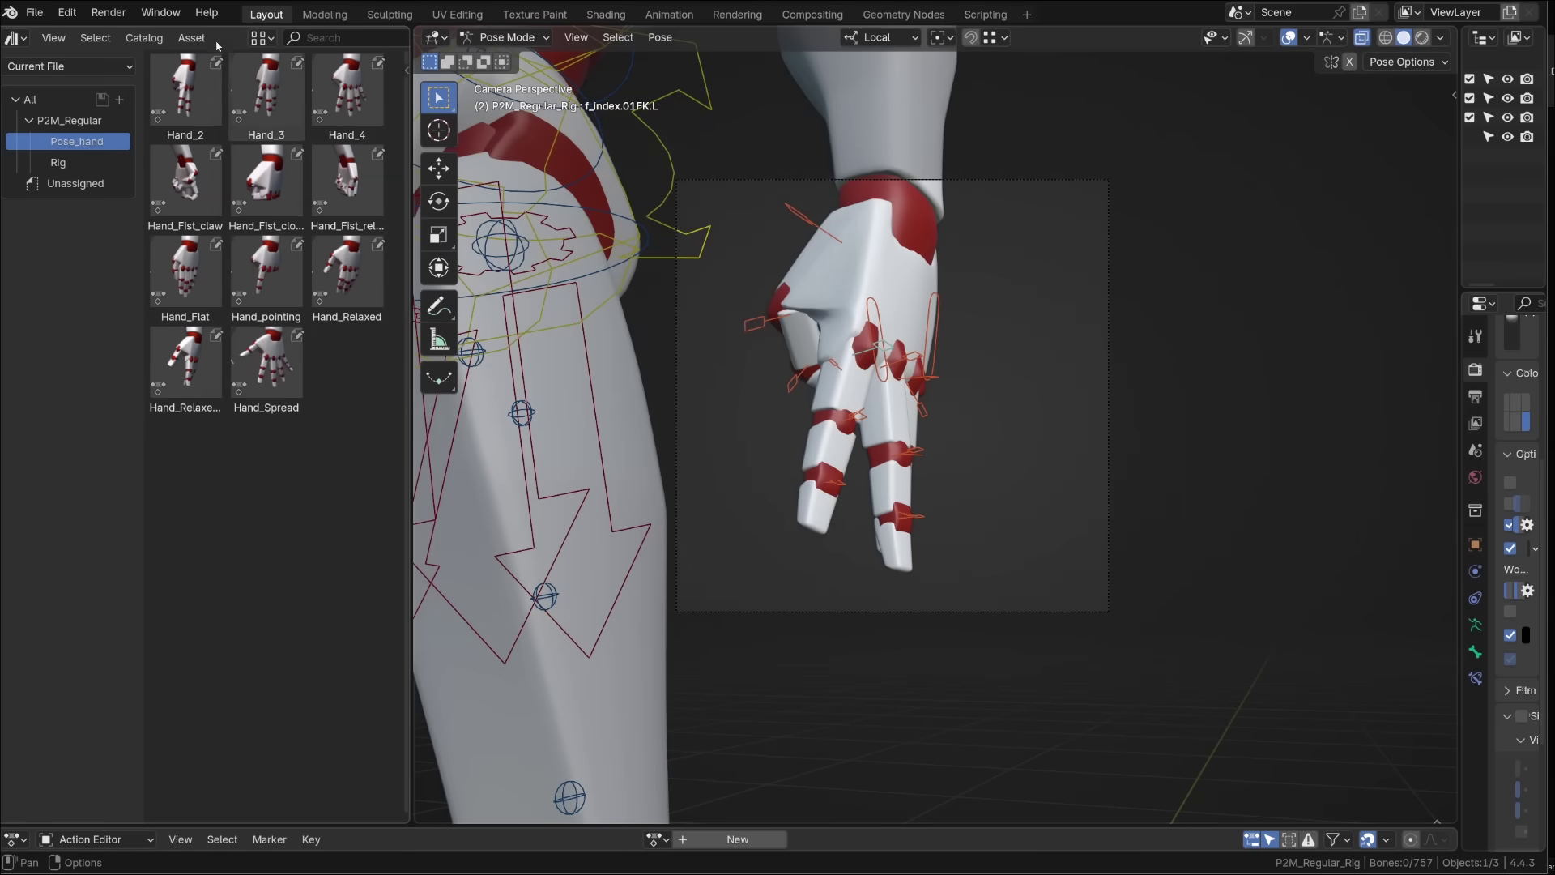
Widen the asset browser and open the Asset menu to view Create Pose Asset.
drag(412, 65, 469, 65)
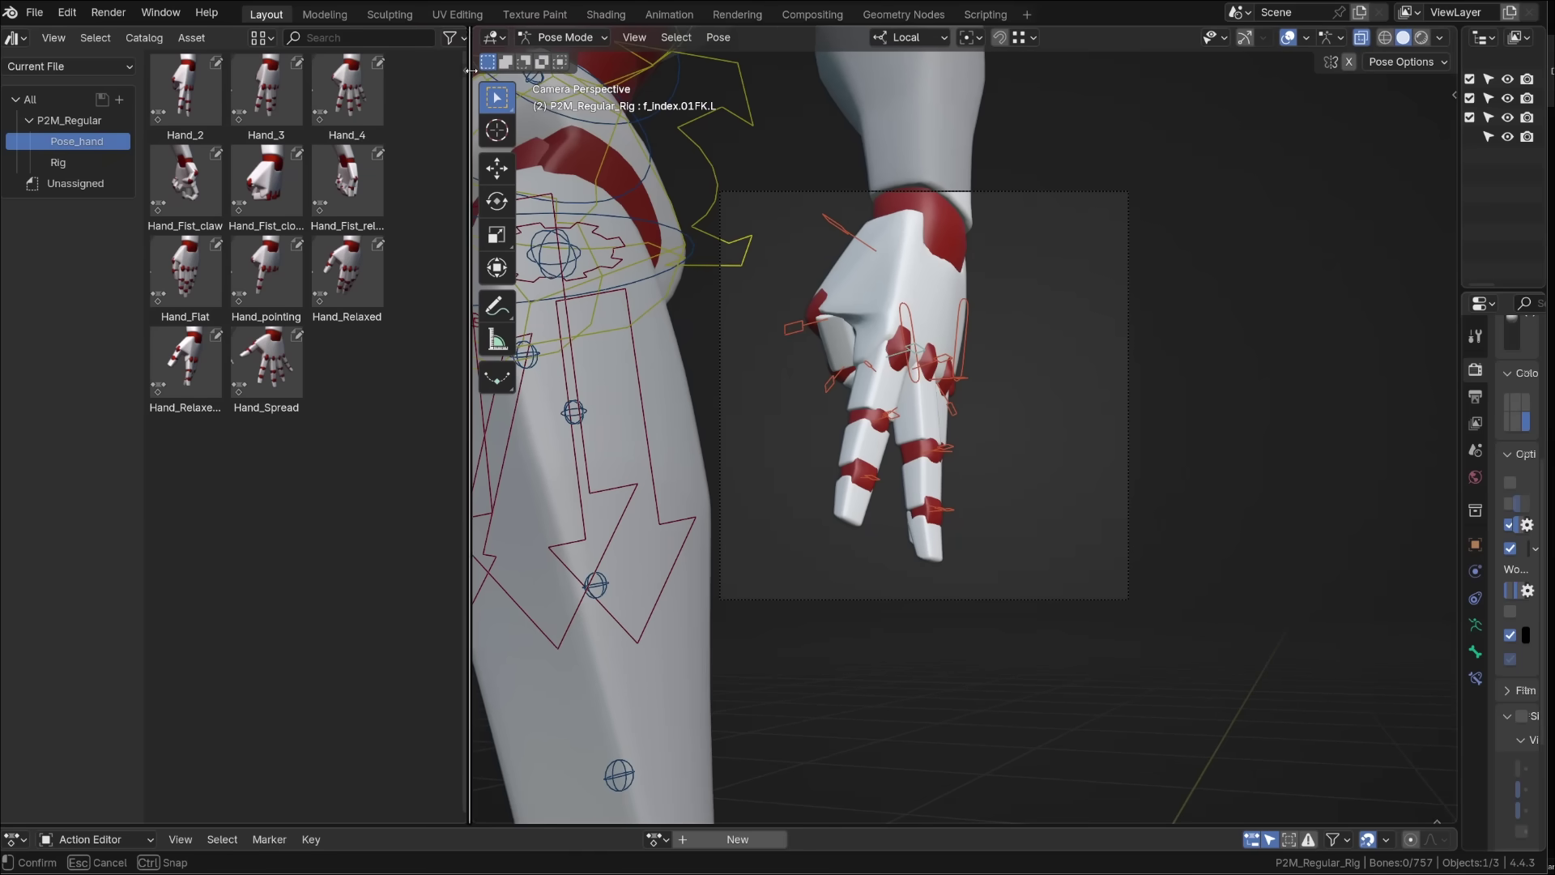
click(192, 37)
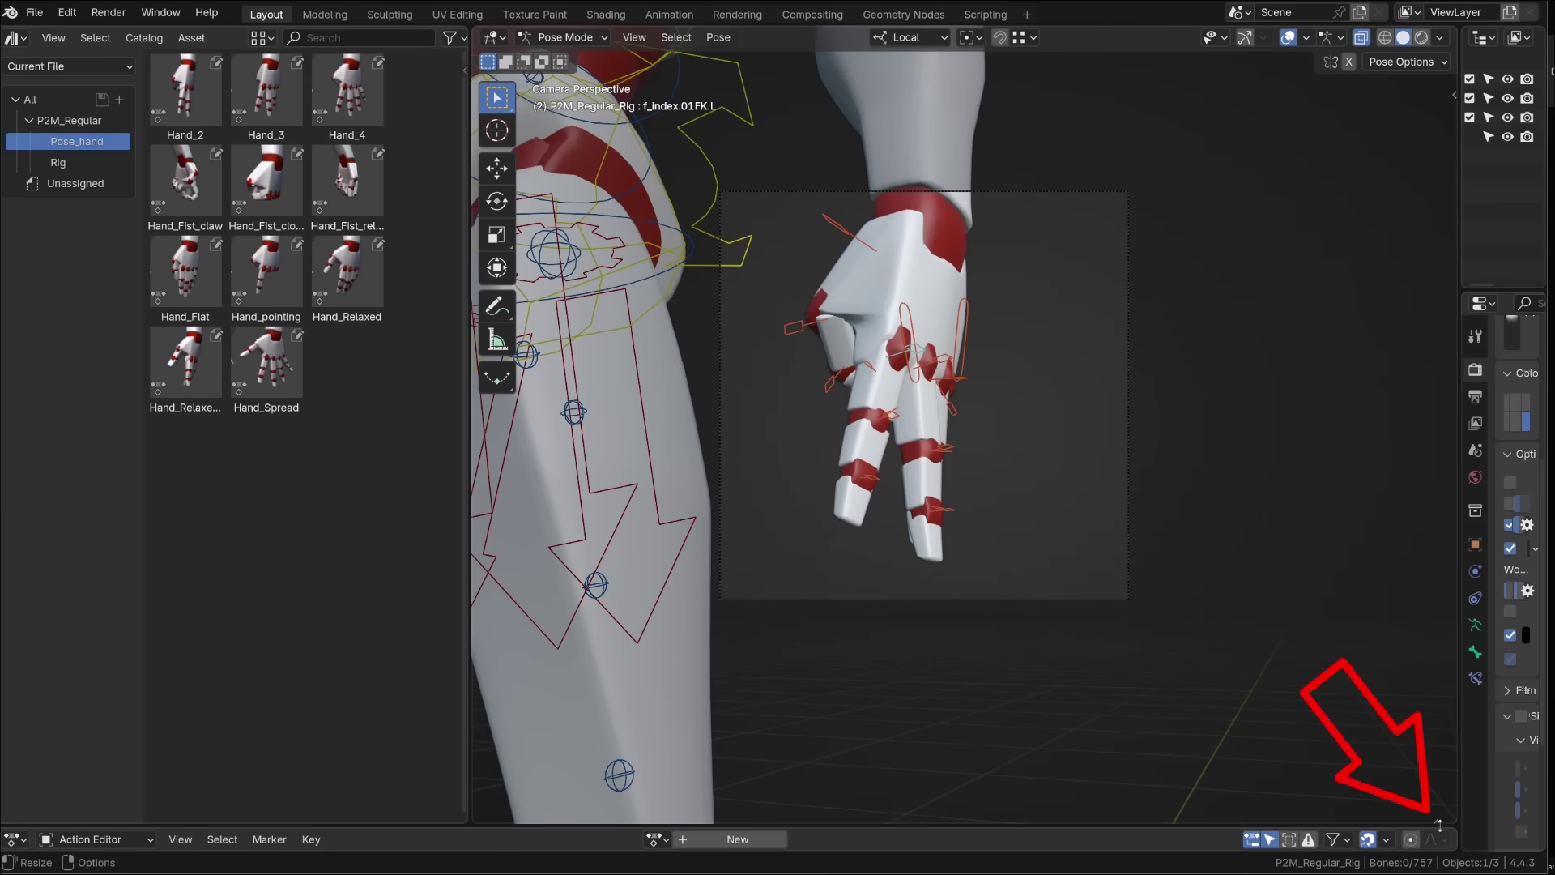
Show the pose shelf and apply the relaxed fist, flat hand and Hand_pointing poses.
click(1438, 824)
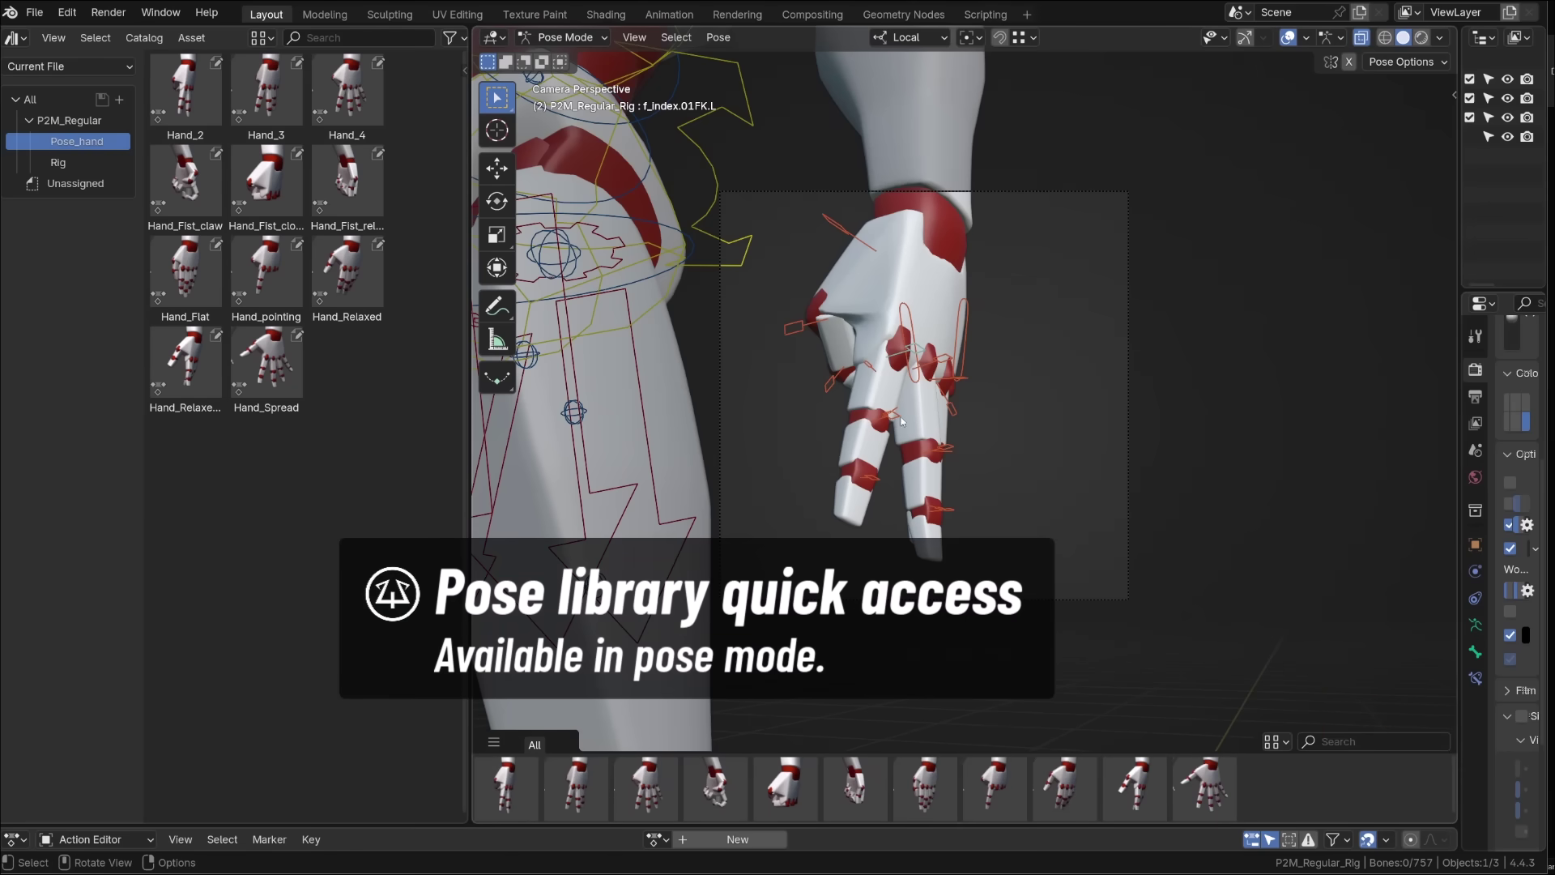
click(786, 786)
click(855, 785)
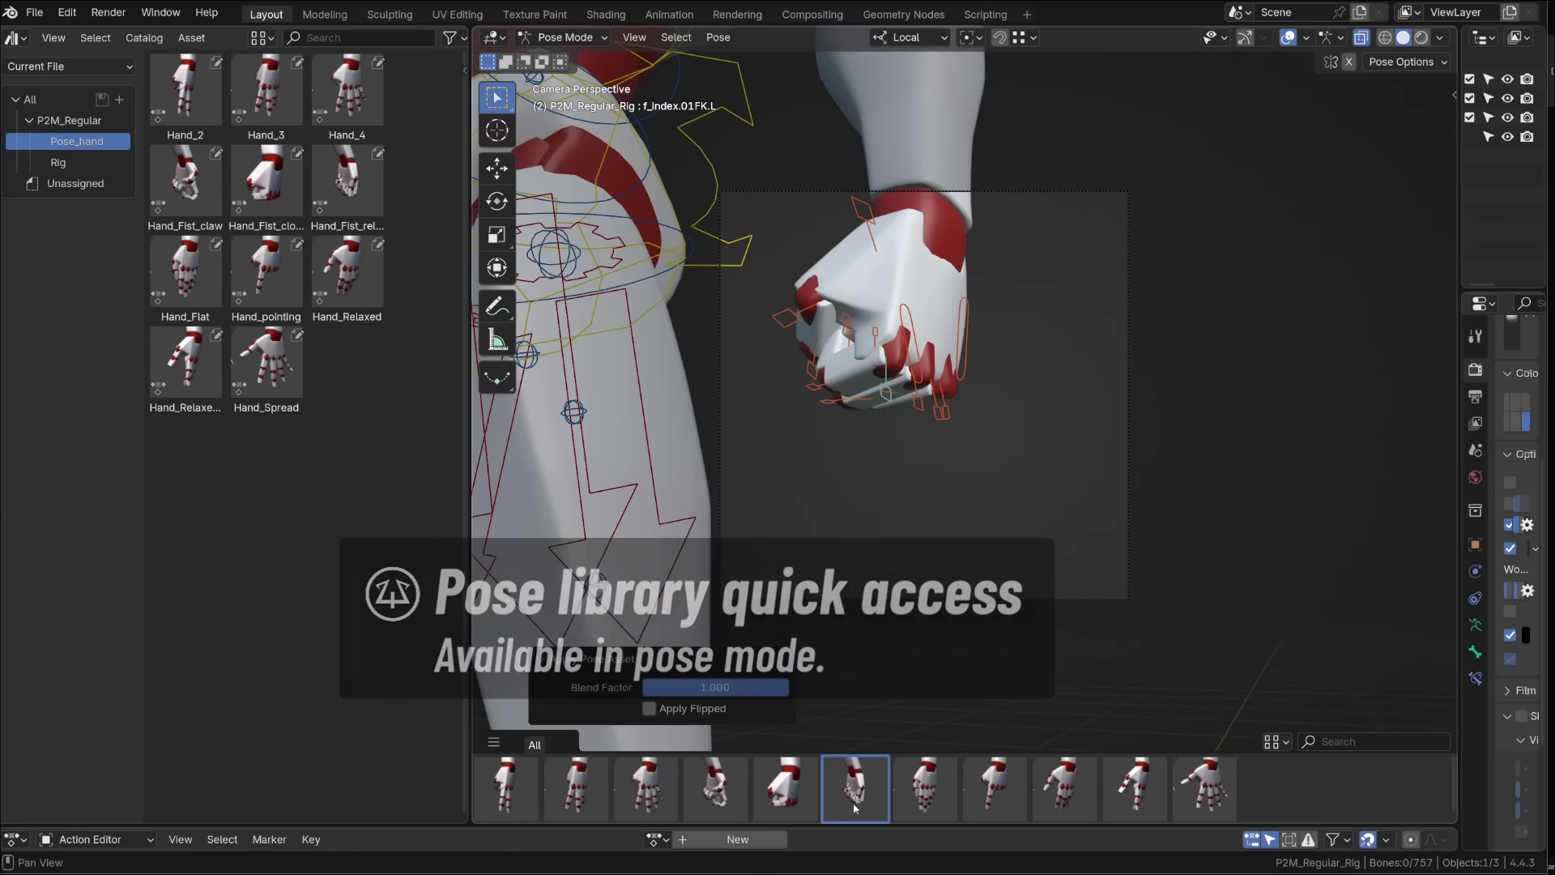
click(927, 798)
click(1006, 790)
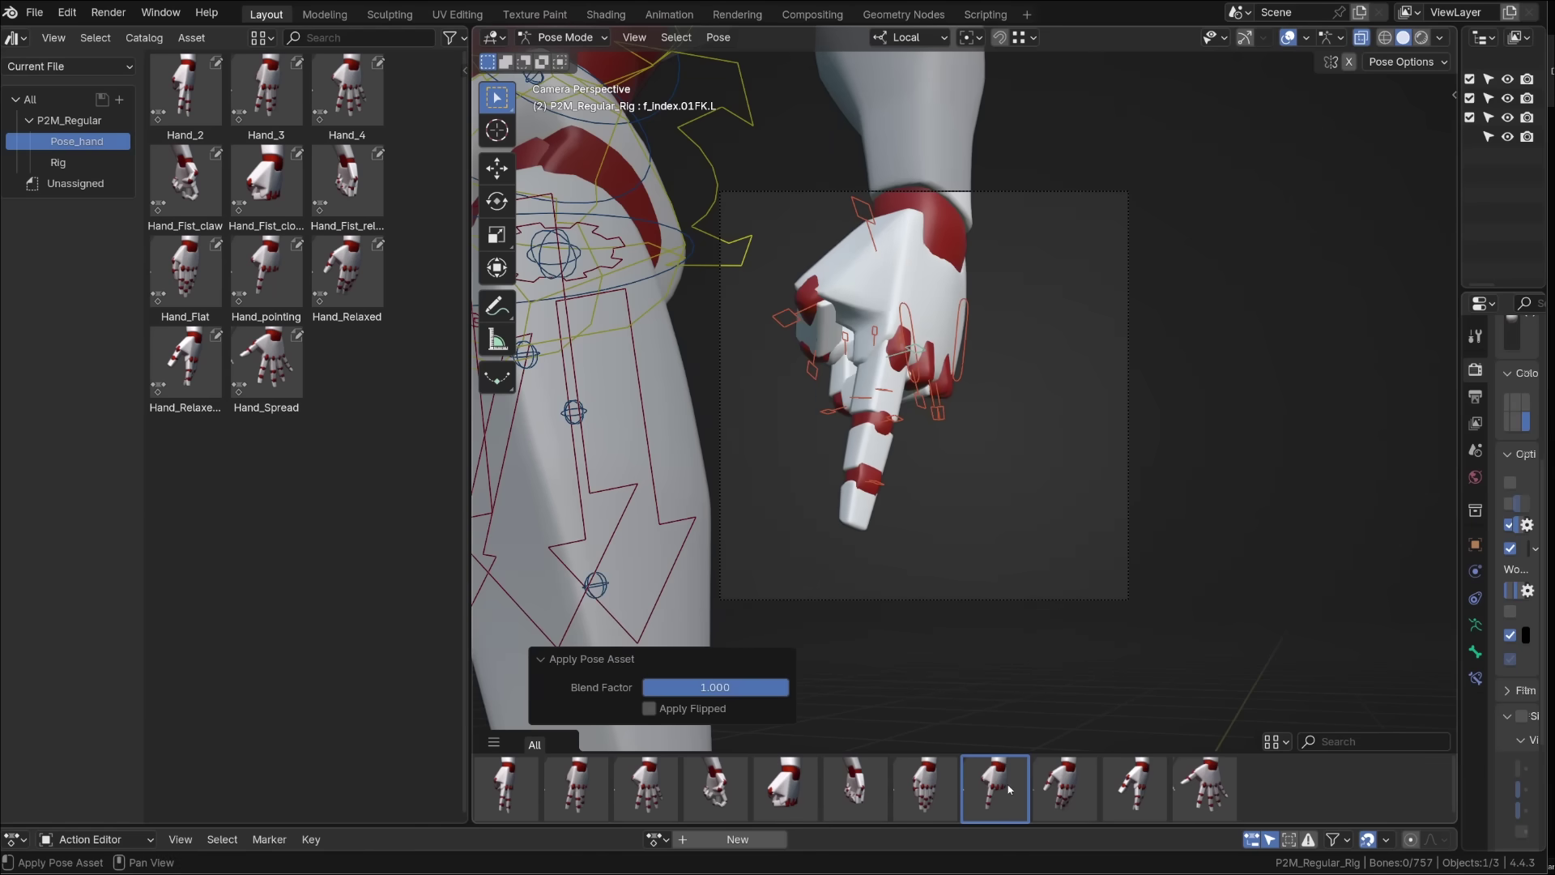
Box-select some finger controls and apply Hand_Spread to only those fingers.
middle_drag(992, 486, 978, 454)
key(b)
drag(978, 454, 939, 387)
middle_drag(939, 387, 1030, 417)
double_click(1204, 785)
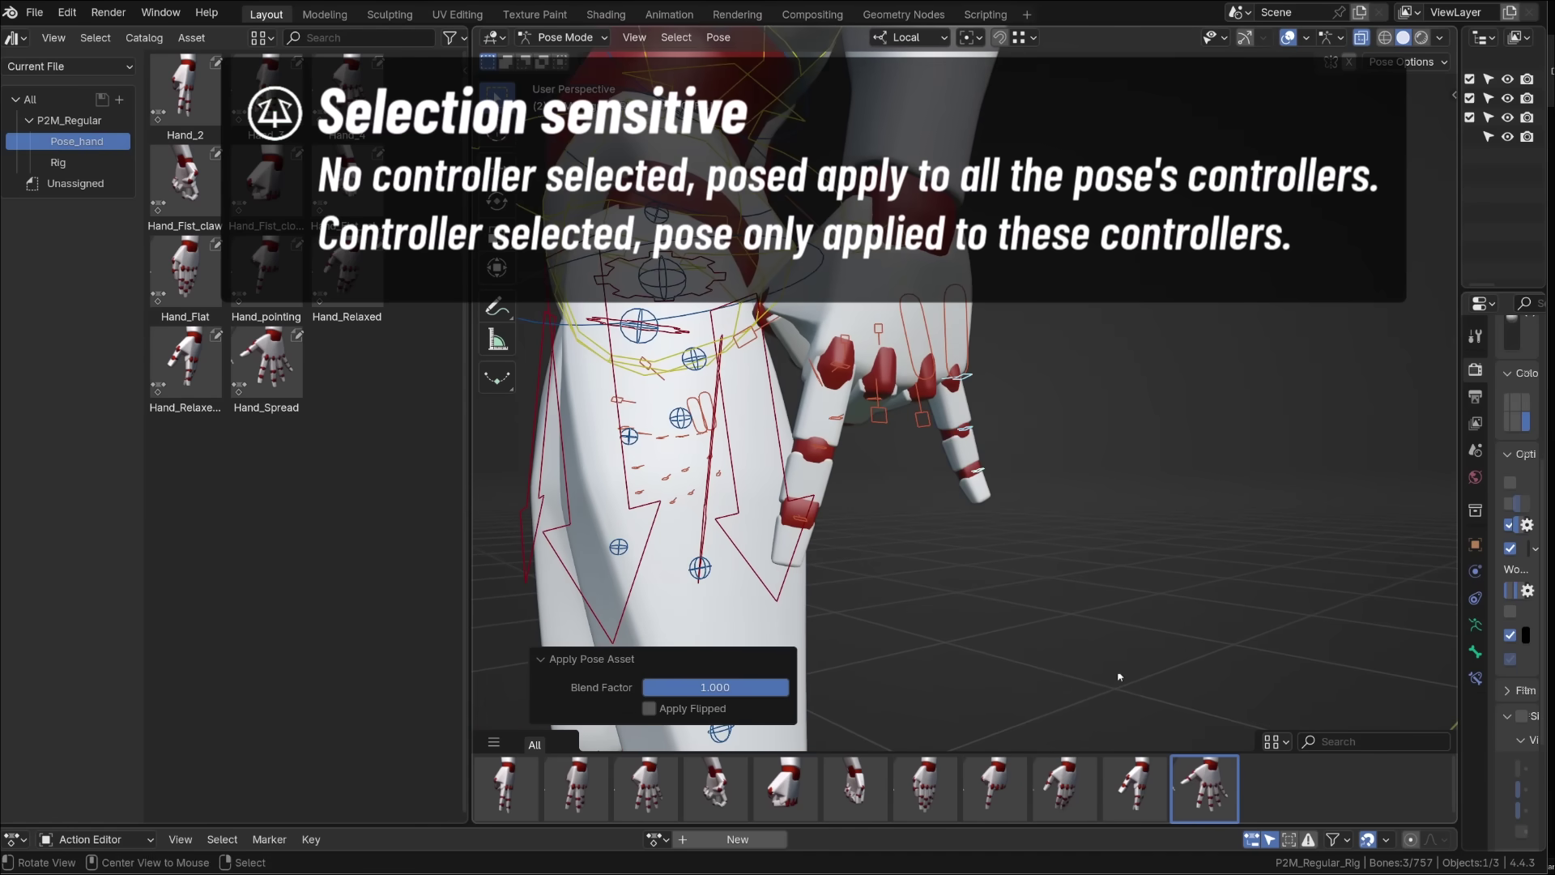
Deselect the fingers, undo, then apply a shelf pose and drag-blend it to -52%.
click(1145, 618)
middle_drag(1144, 618, 962, 600)
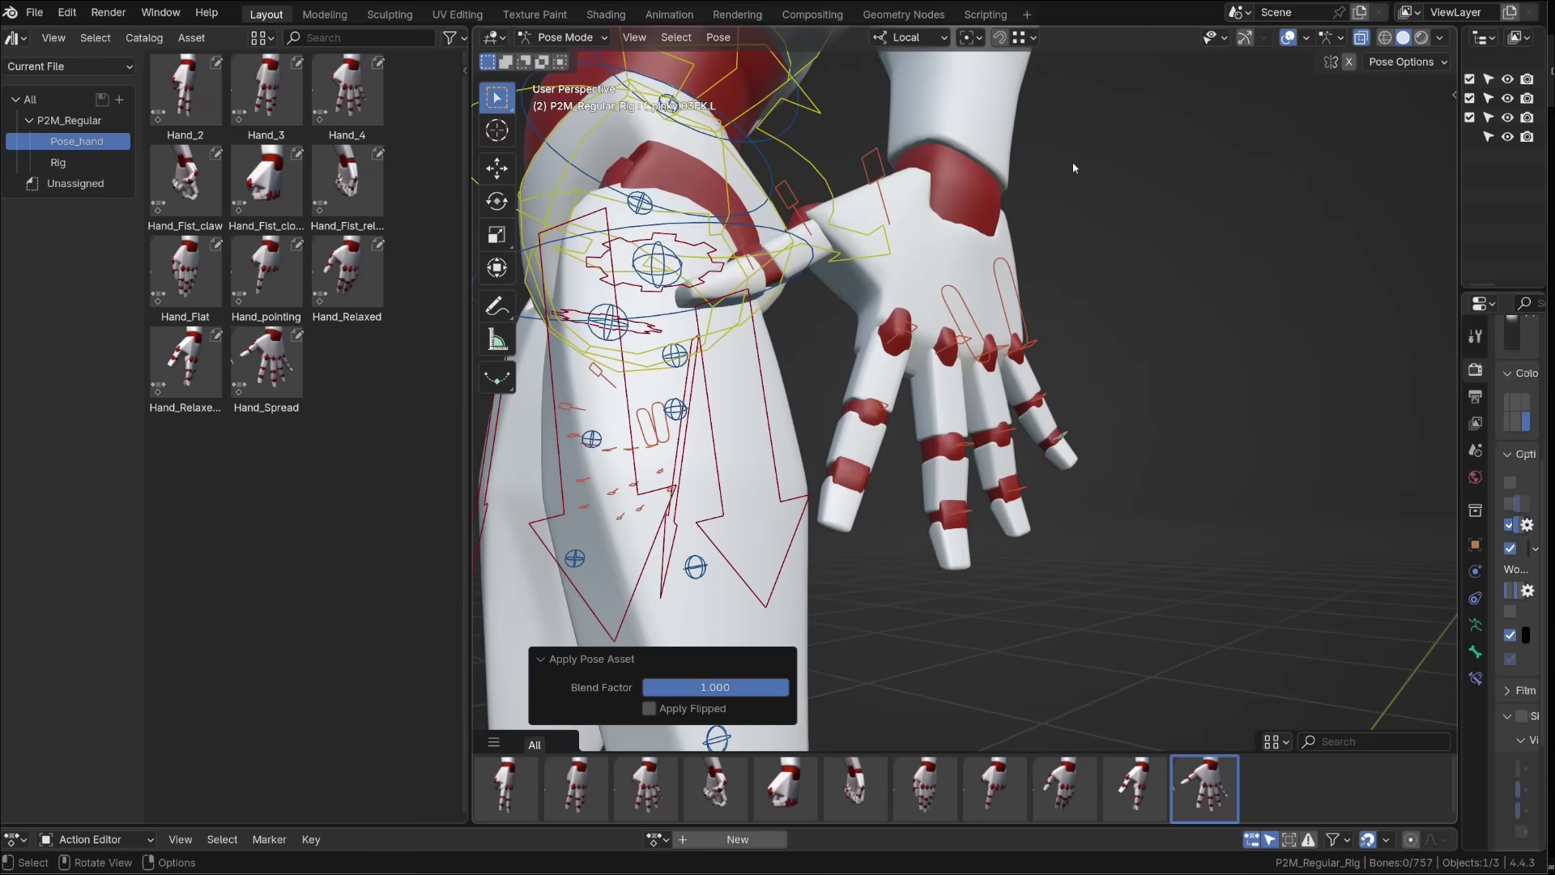
scroll(963, 388, down, 2)
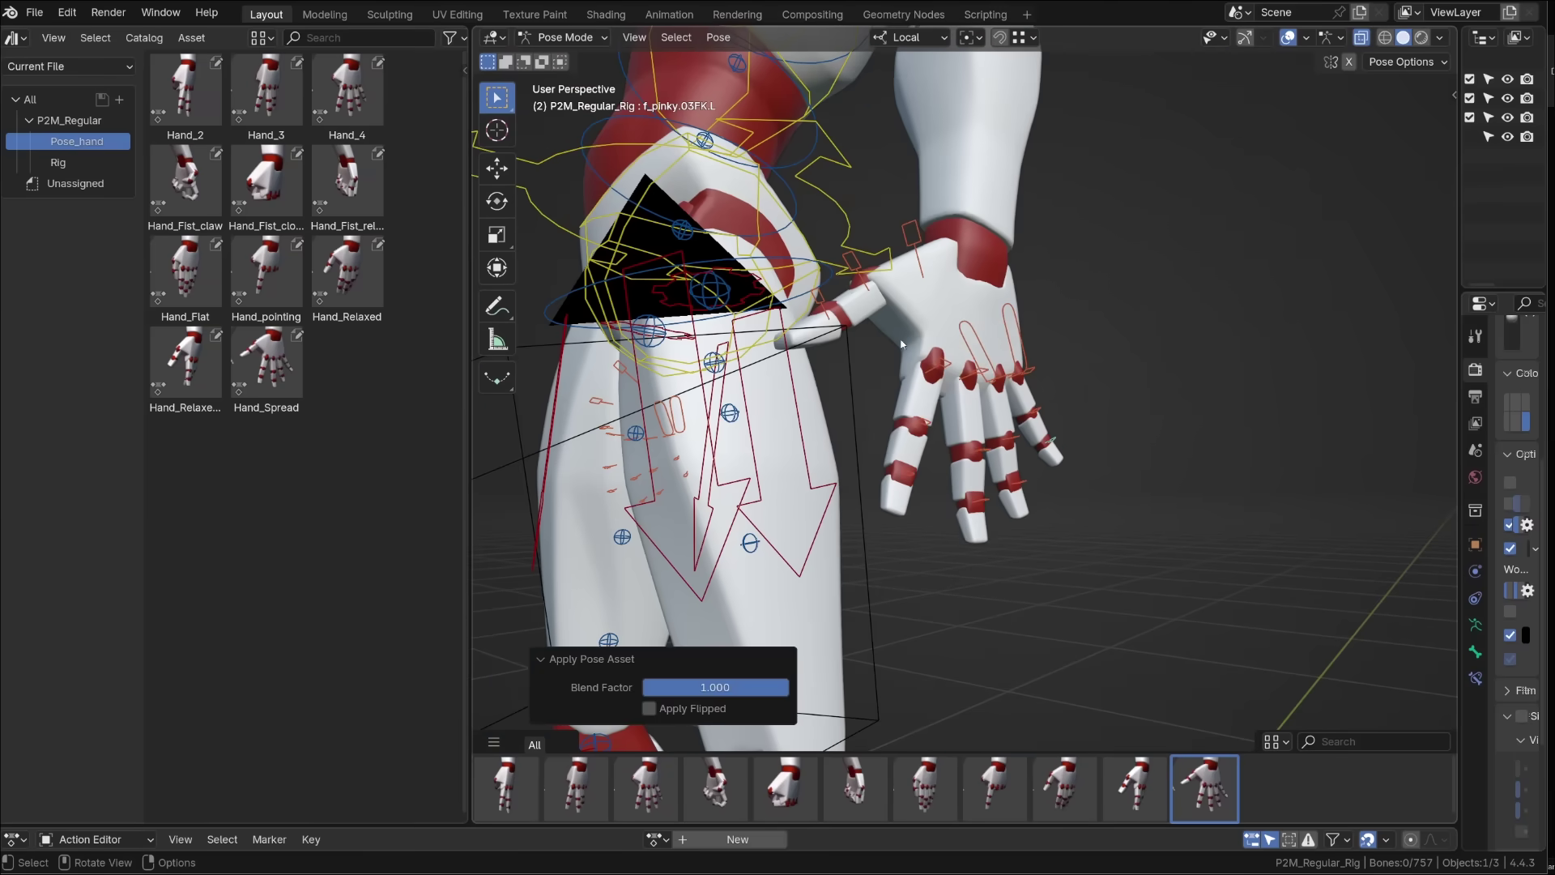
key(ctrl+z)
click(927, 781)
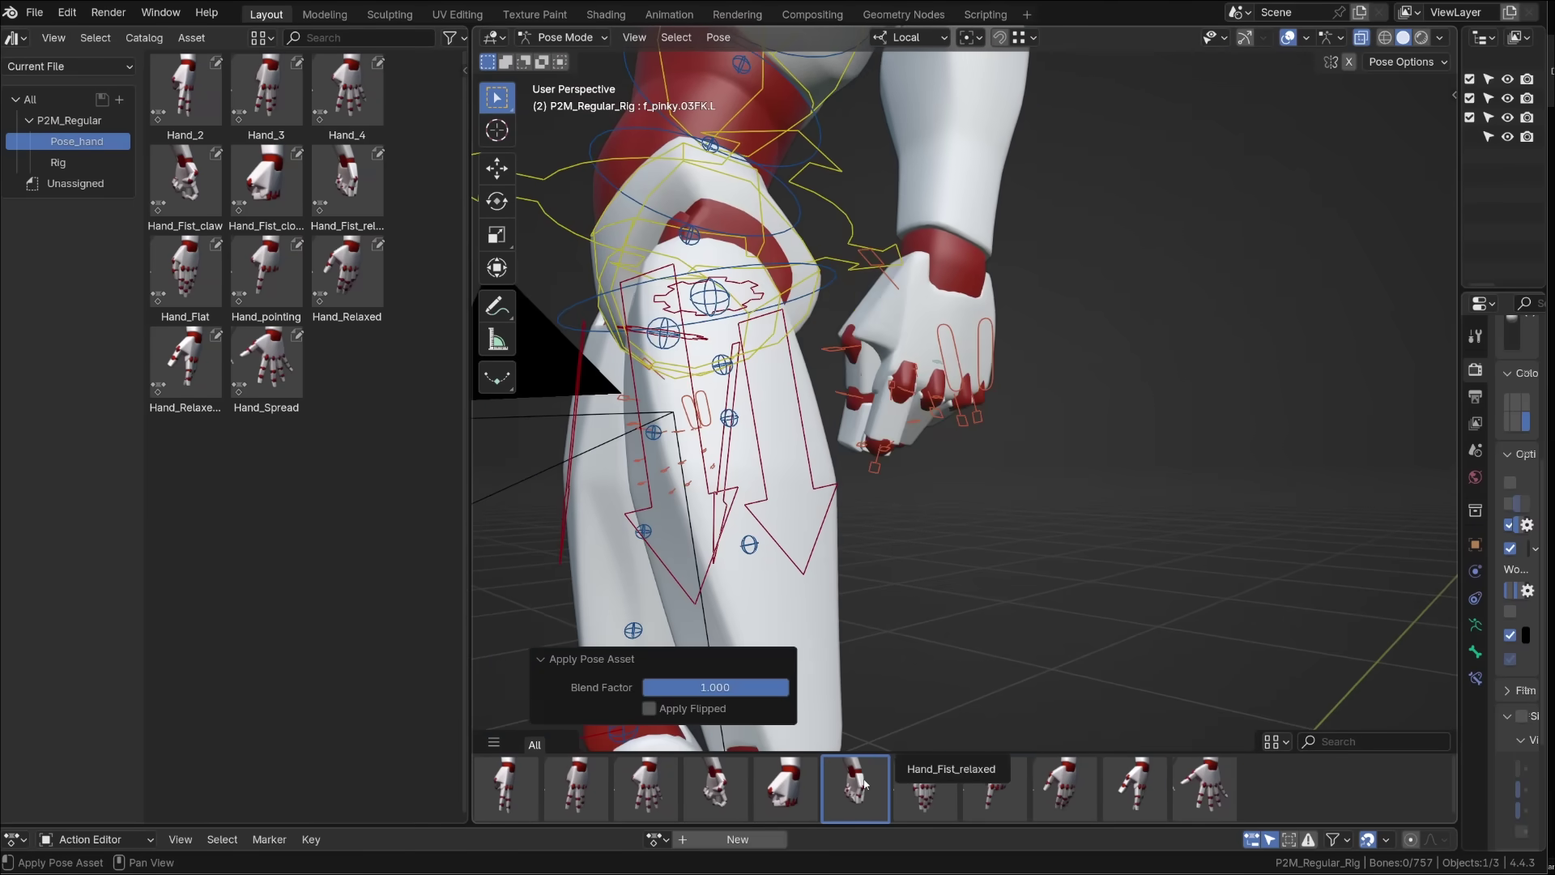
drag(931, 784, 1005, 787)
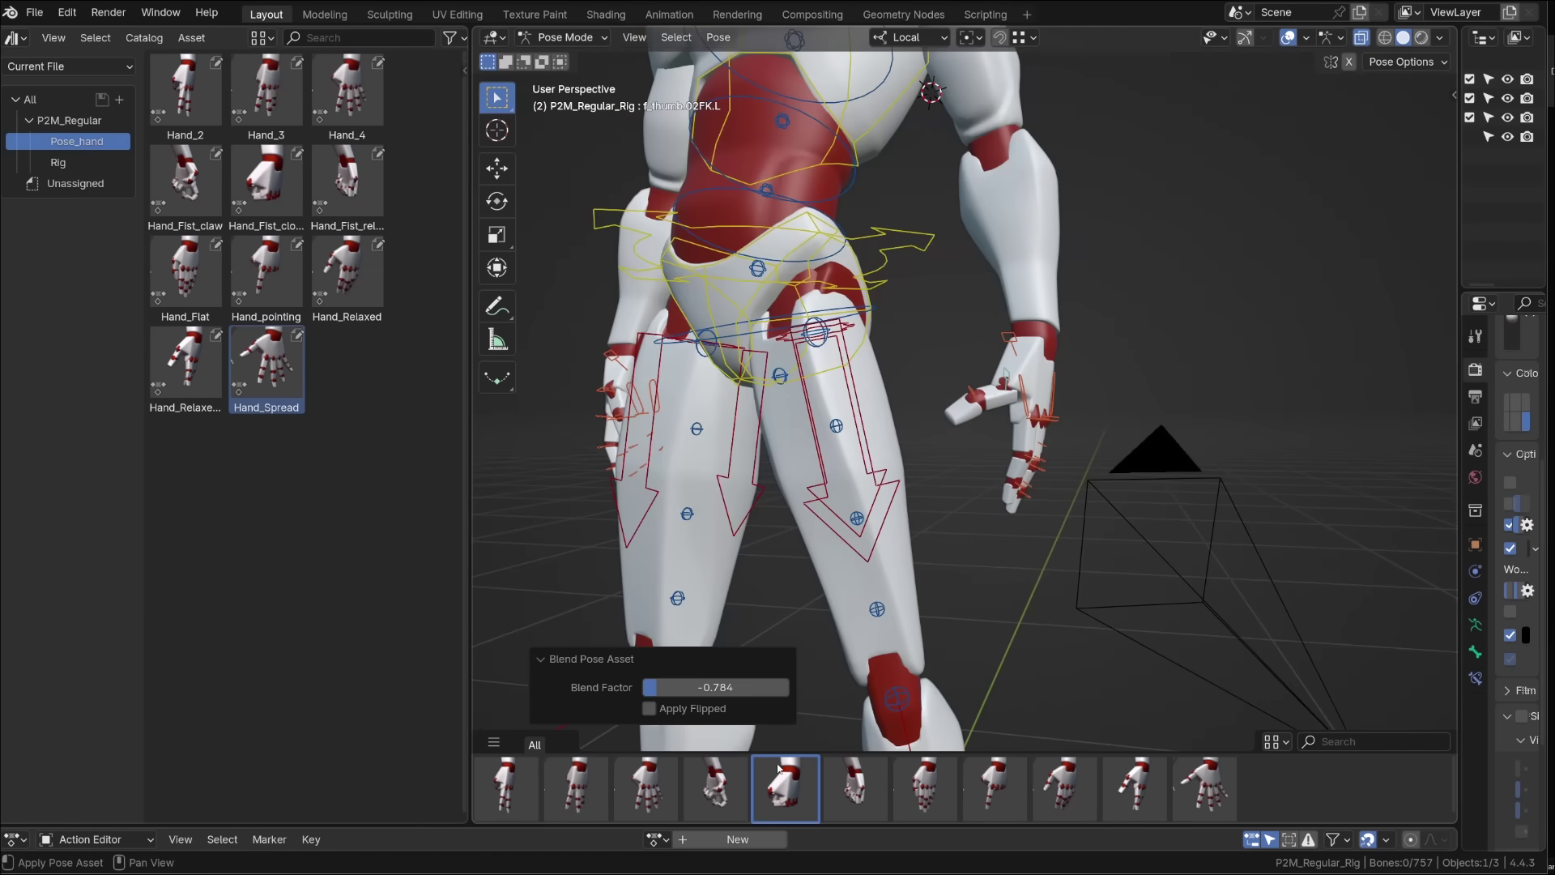
Apply the Hand_Spread pose flipped and zoom in on the hand.
right_click(266, 366)
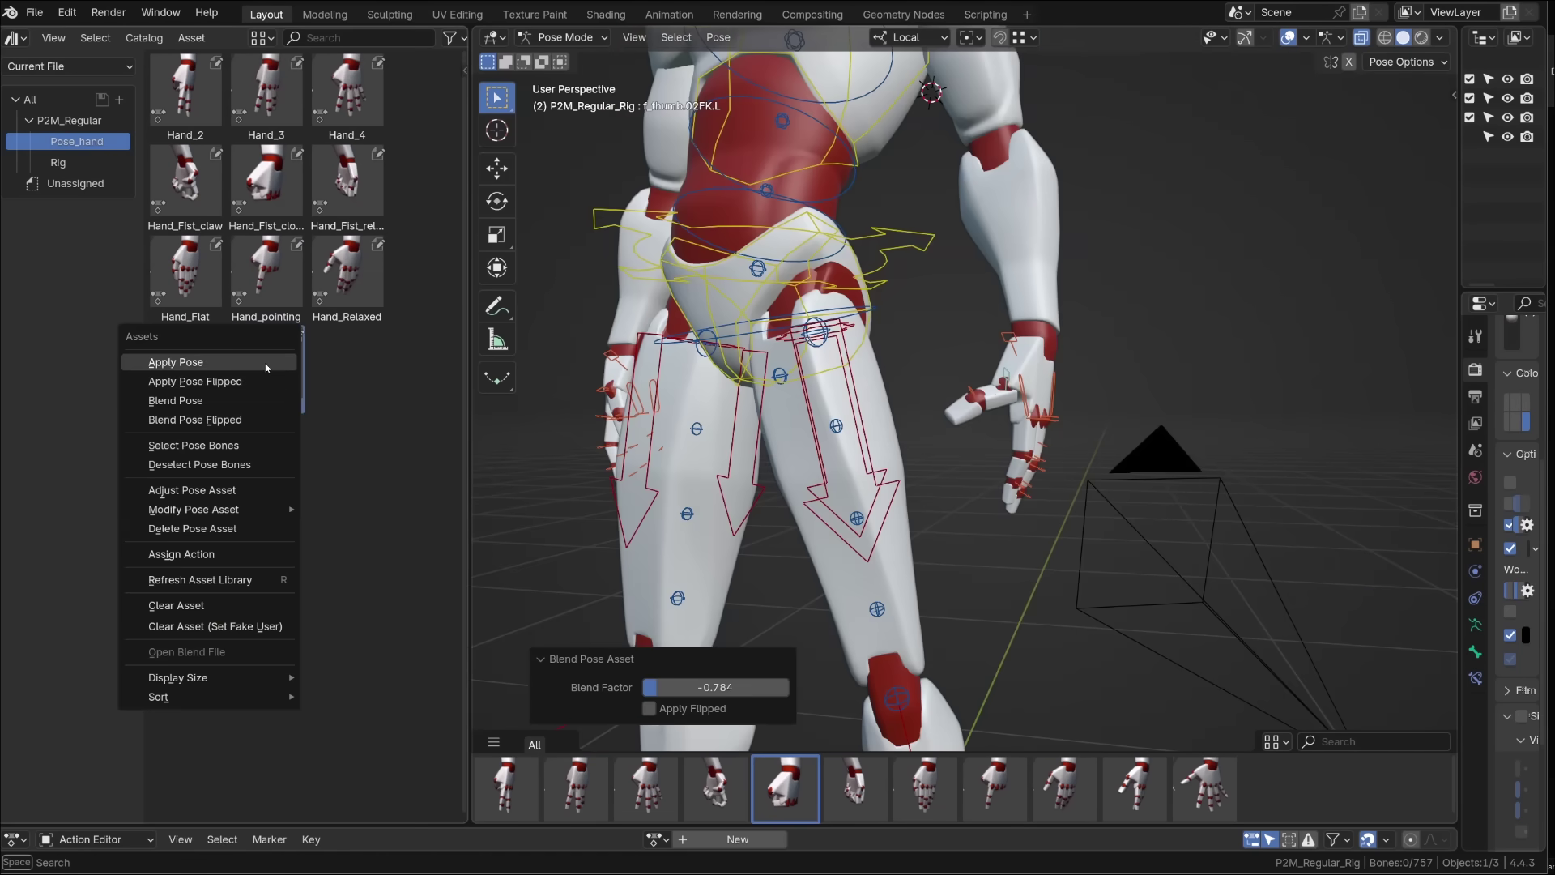
click(194, 381)
middle_drag(648, 437, 672, 421)
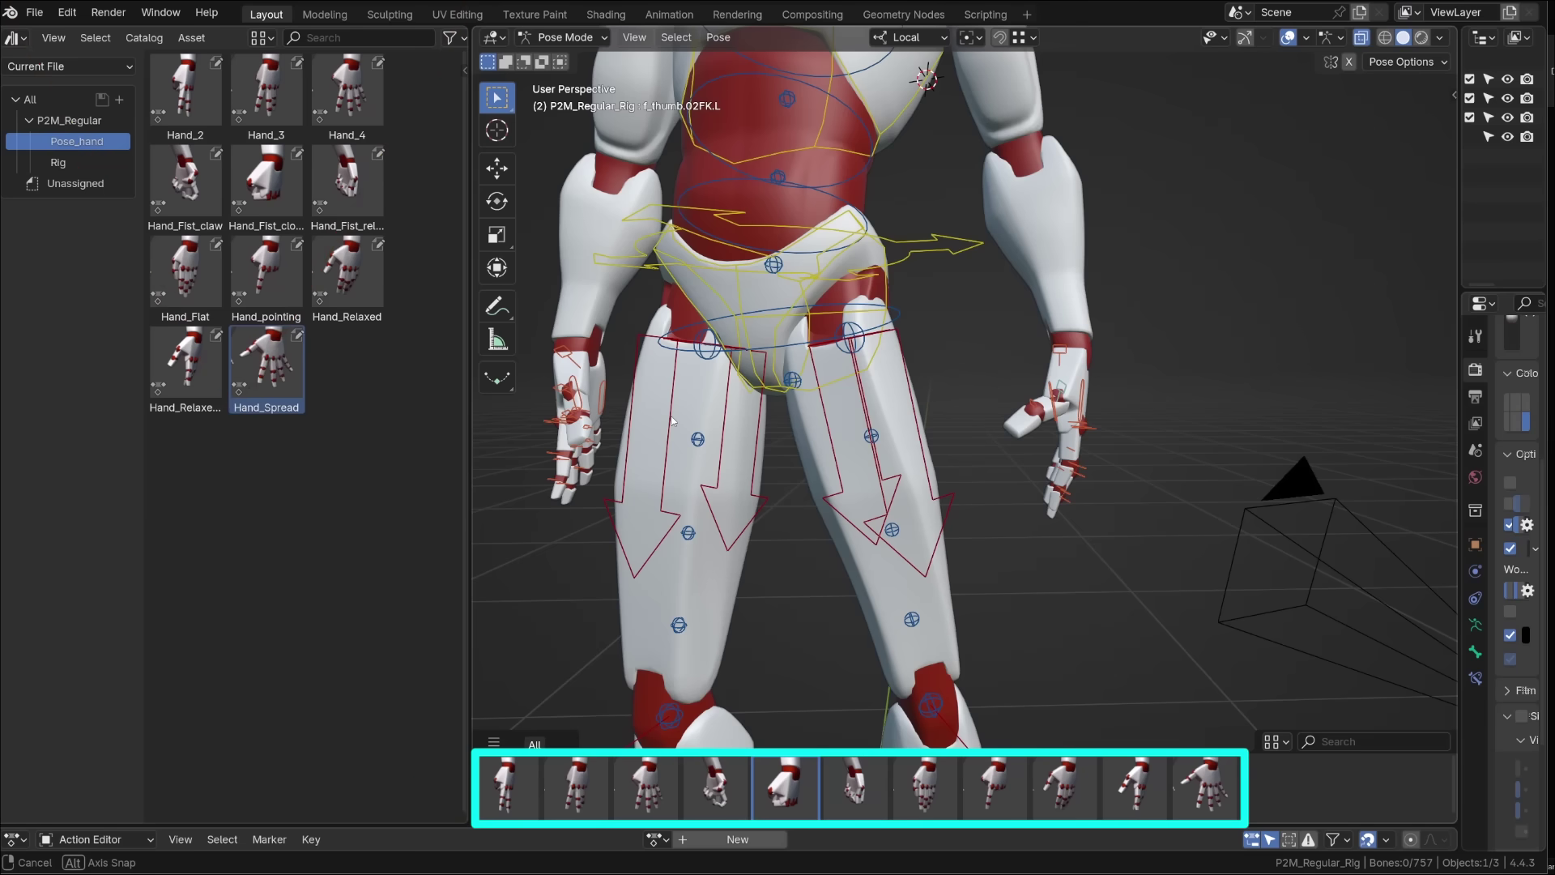
middle_drag(671, 420, 671, 345)
scroll(672, 345, up, 6)
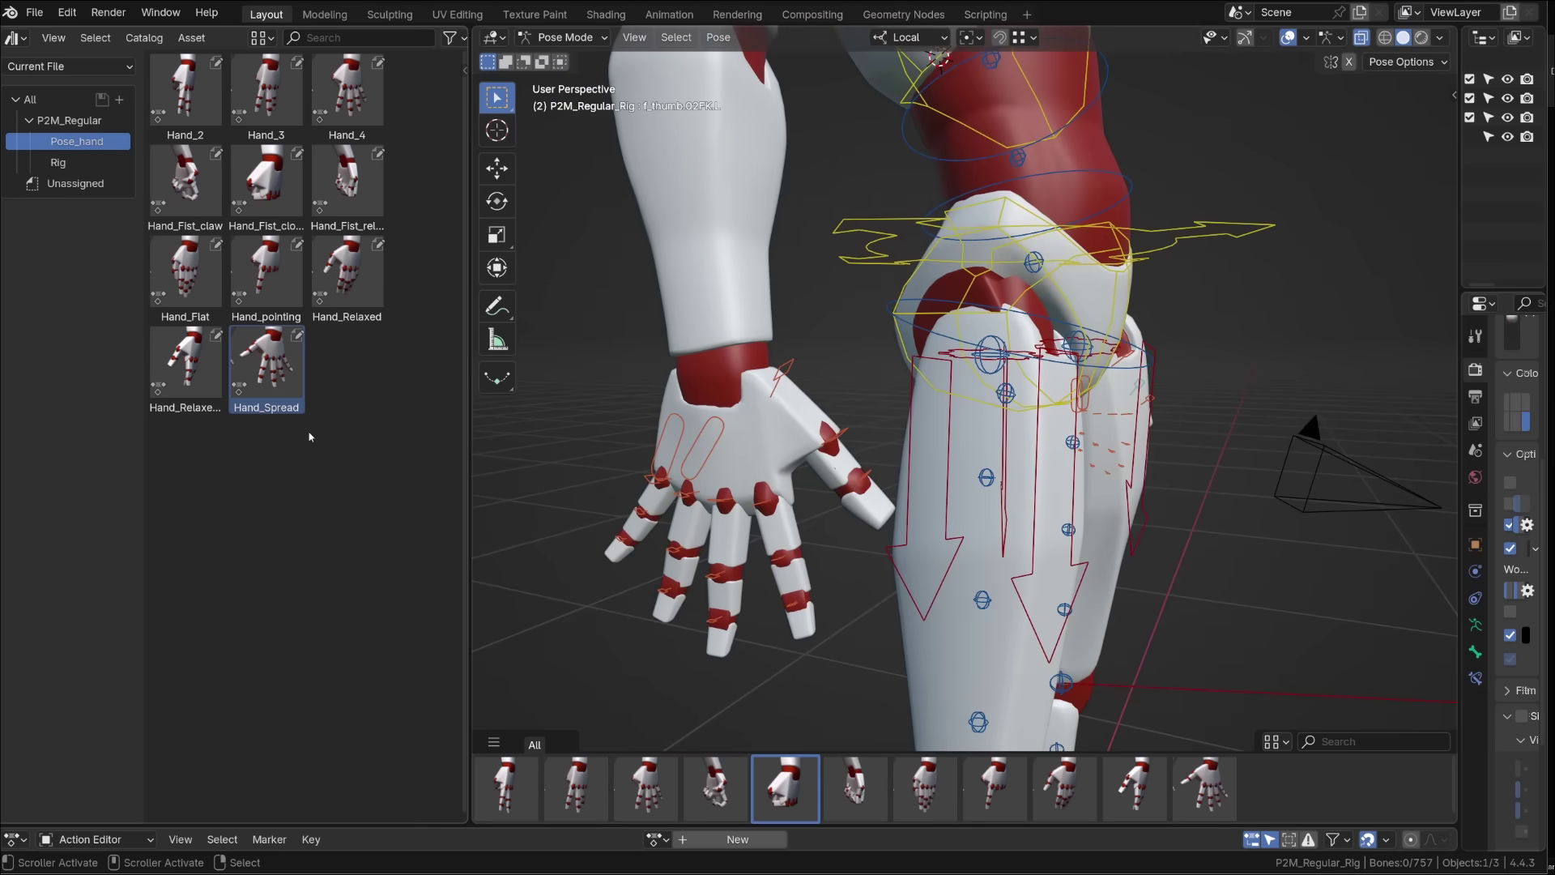
Start blending Hand_pointing then cancel it, and partially blend a shelf pose onto the hand.
right_click(257, 259)
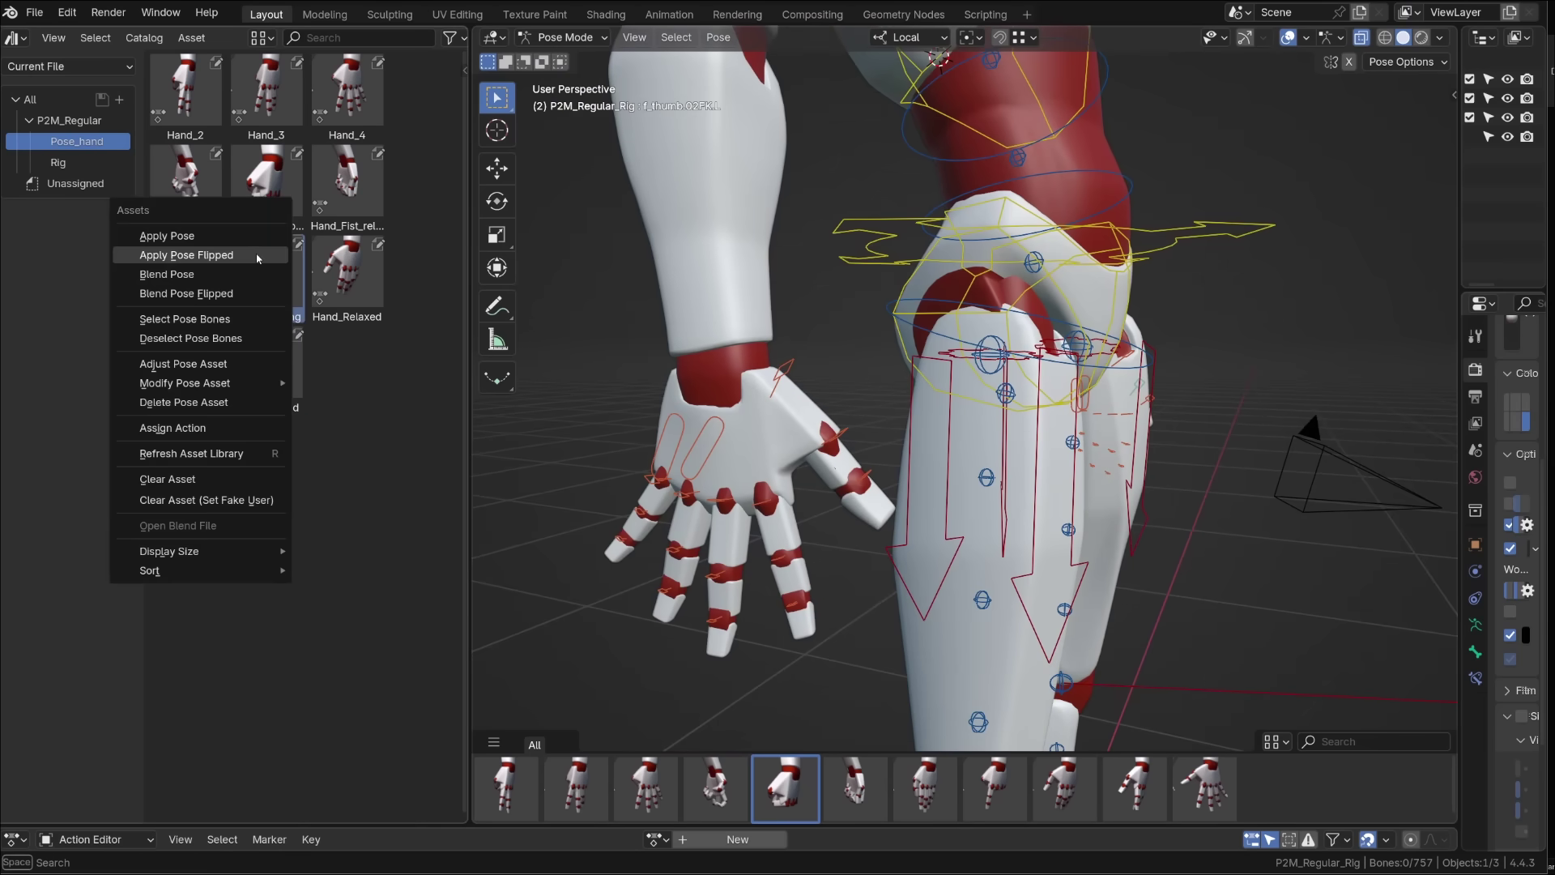
click(194, 294)
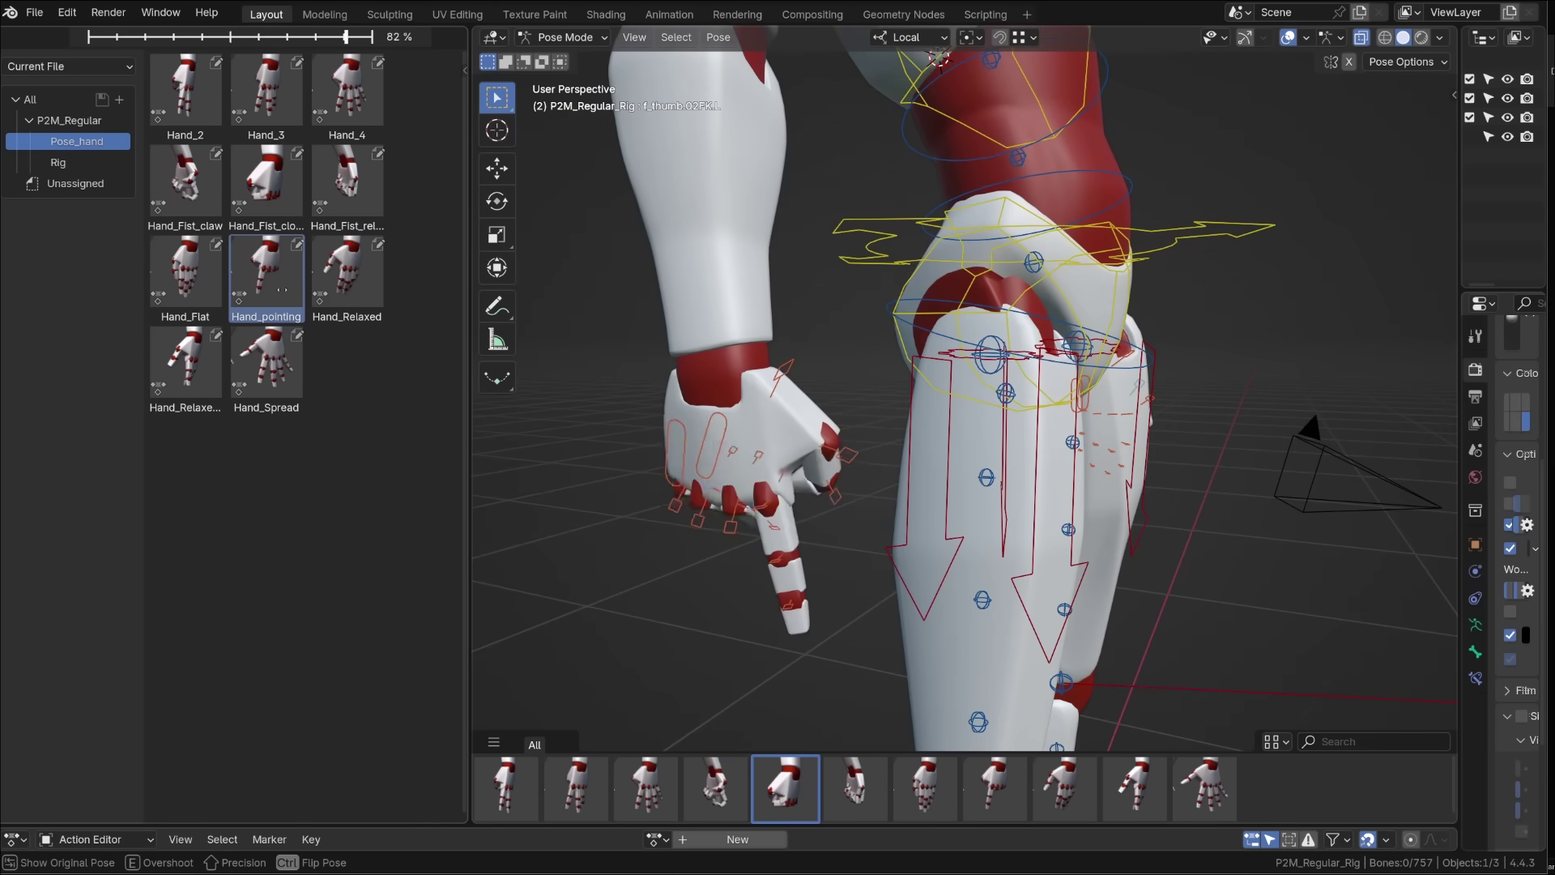
key(Escape)
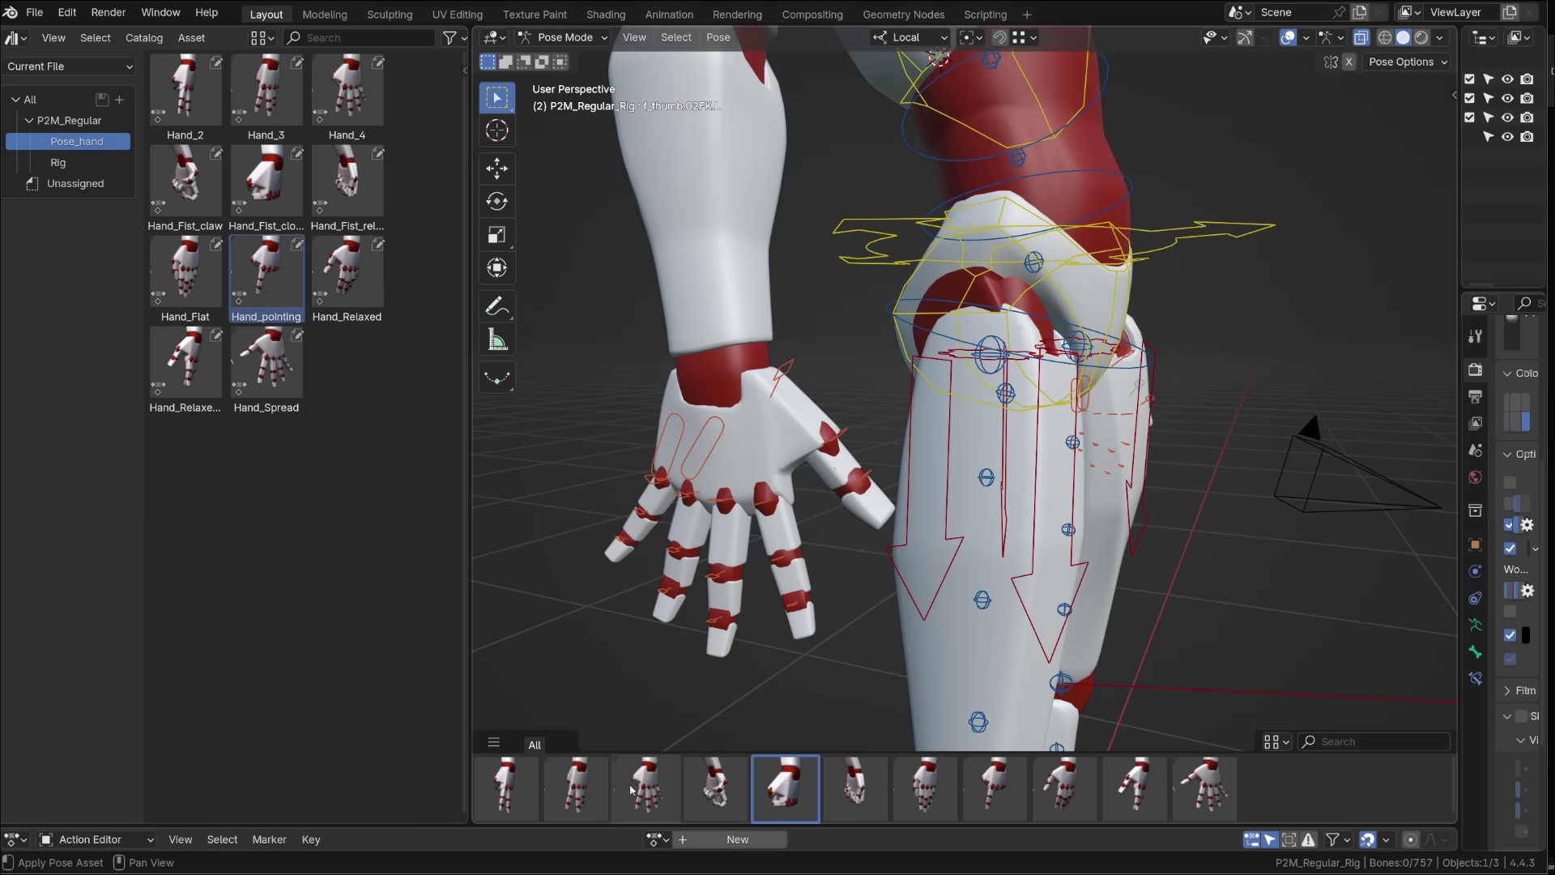
right_click(639, 791)
mouse_move(652, 788)
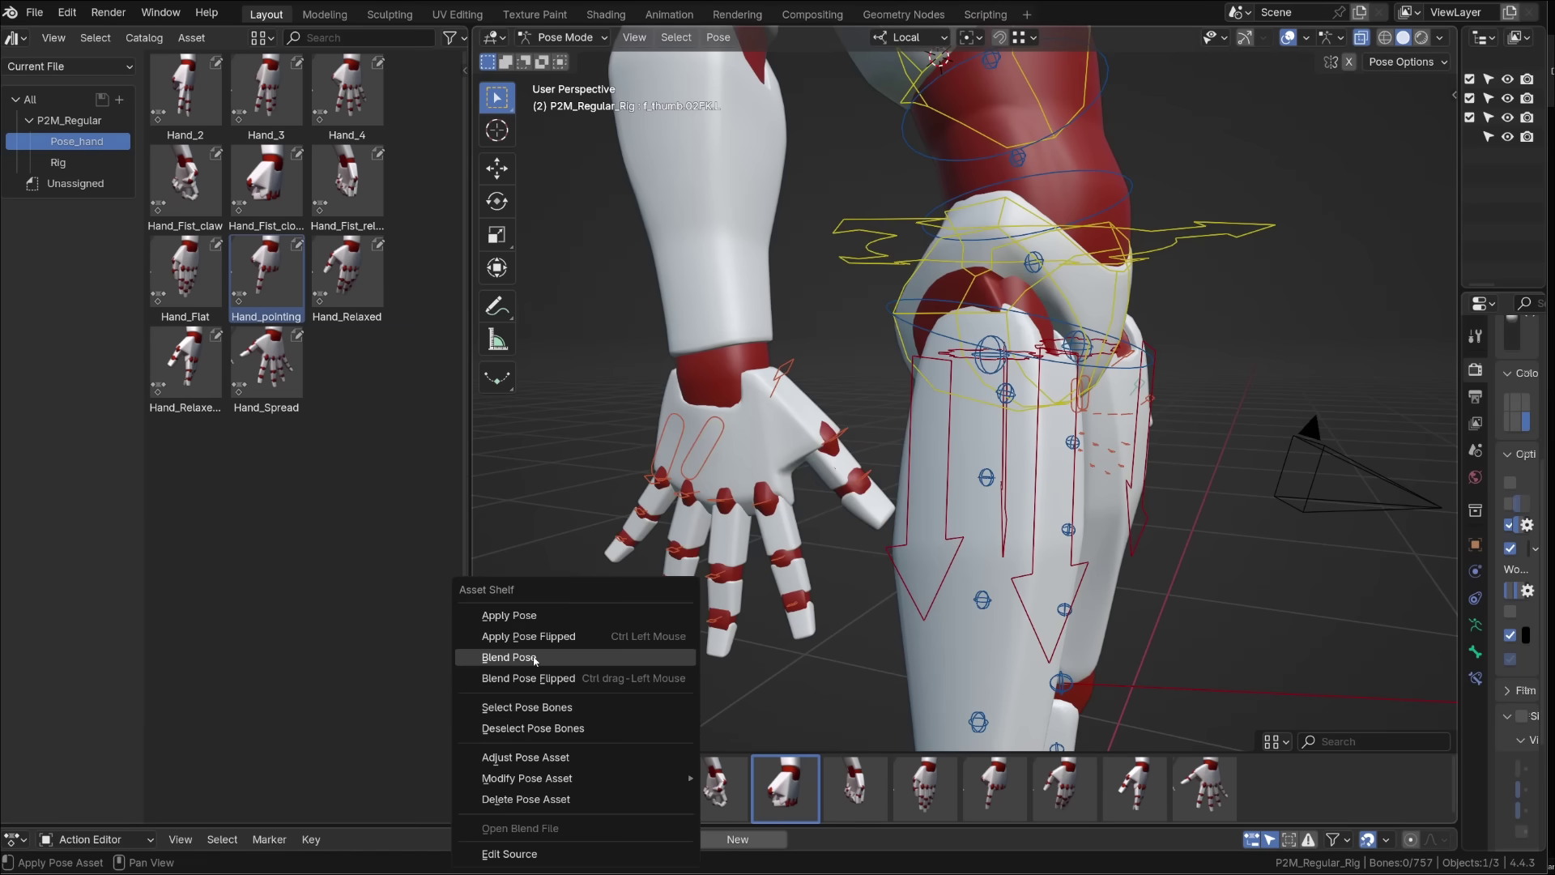
click(534, 663)
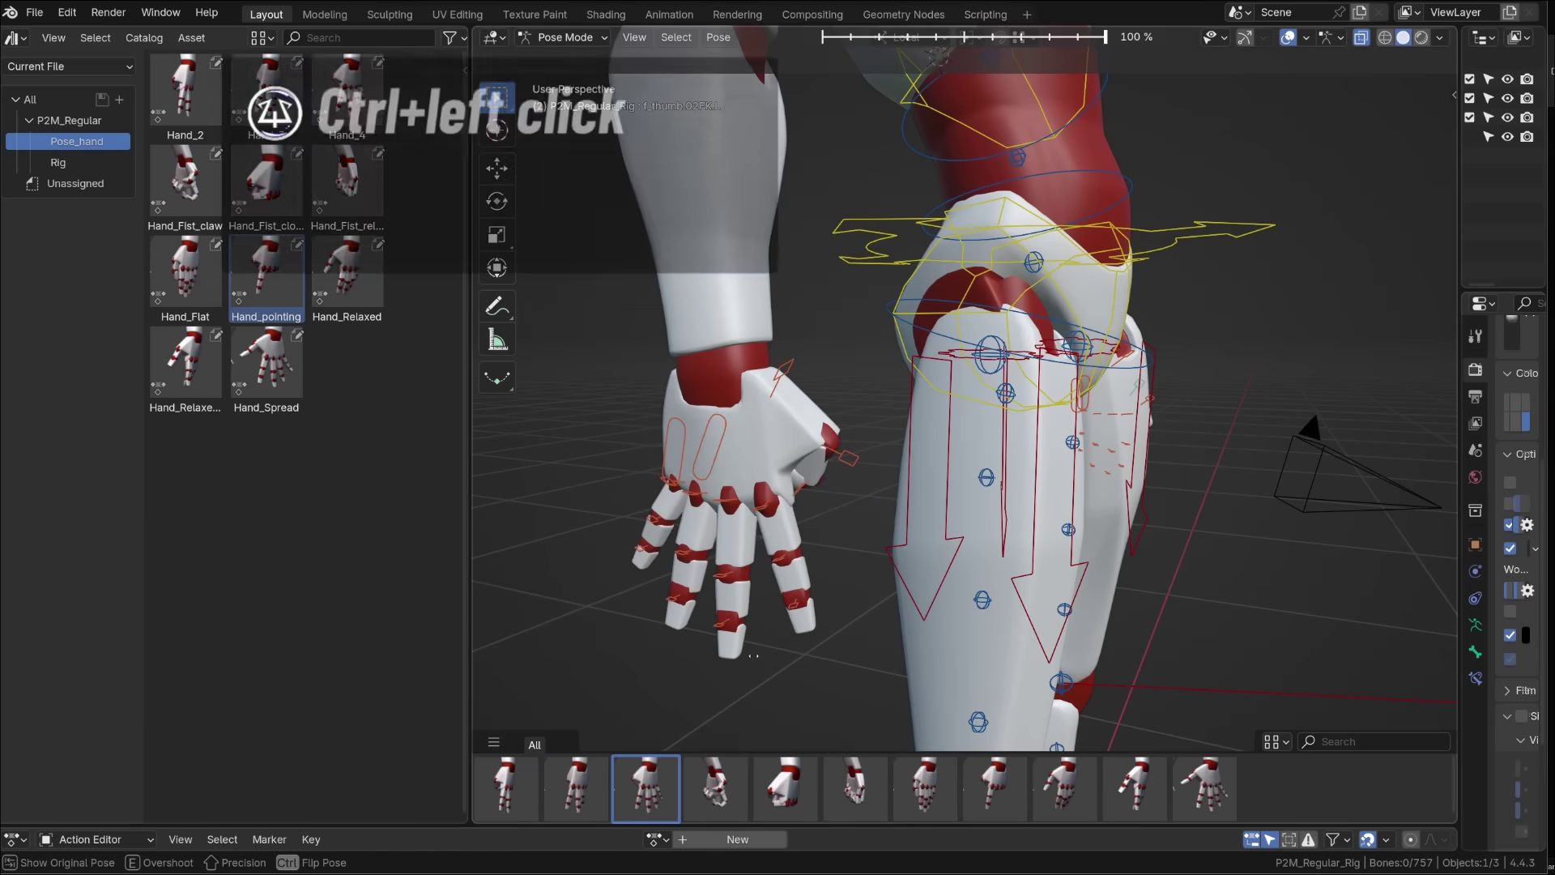
click(572, 723)
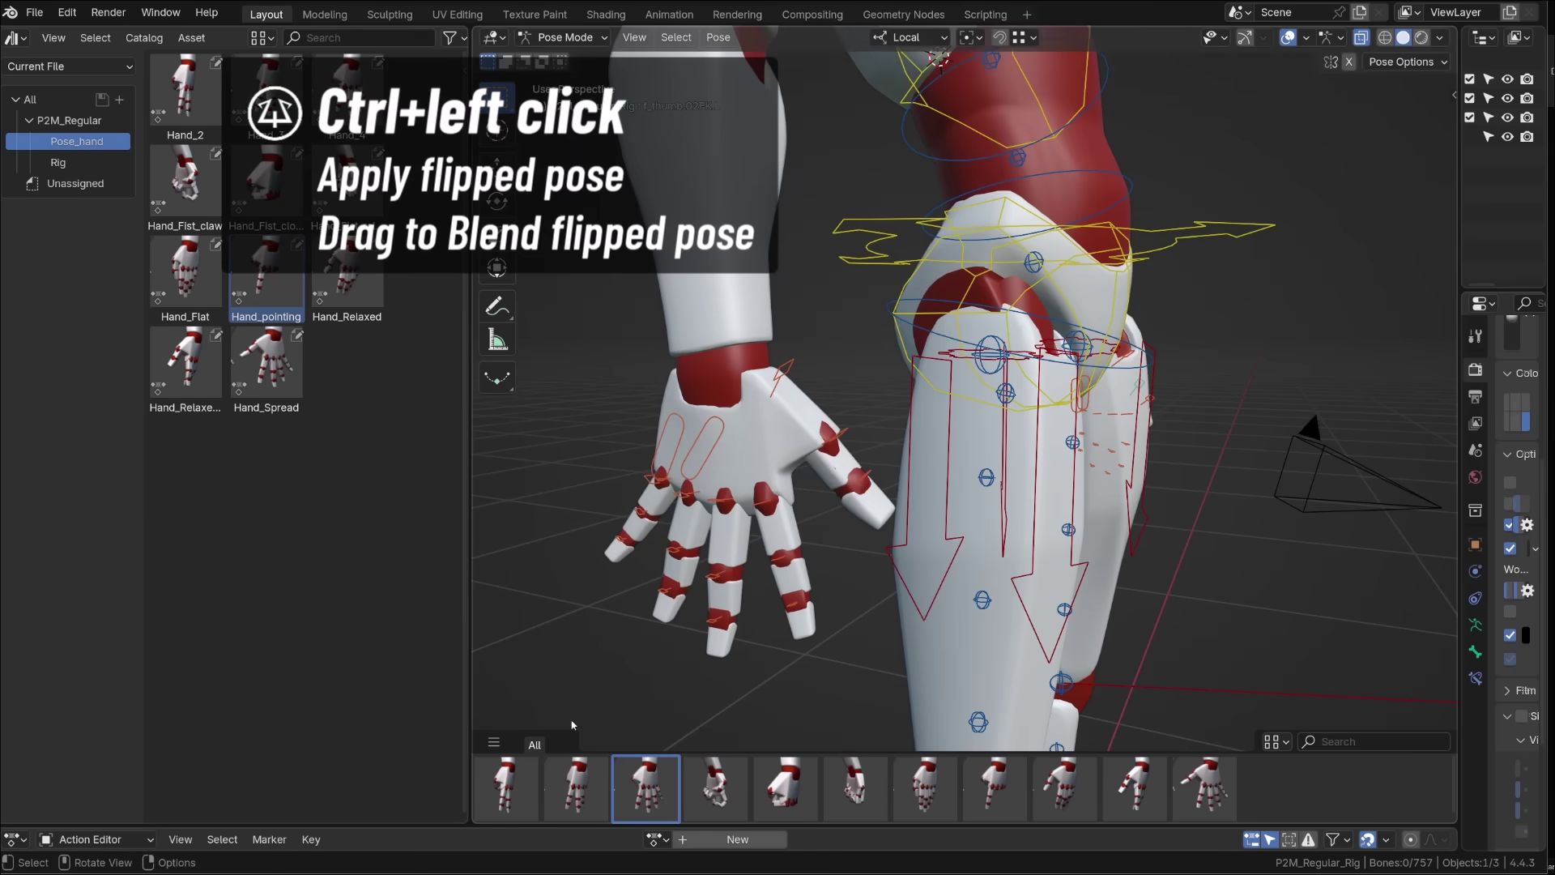
Apply the fist pose flipped and drag to partially blend the mirrored pose.
right_click(637, 784)
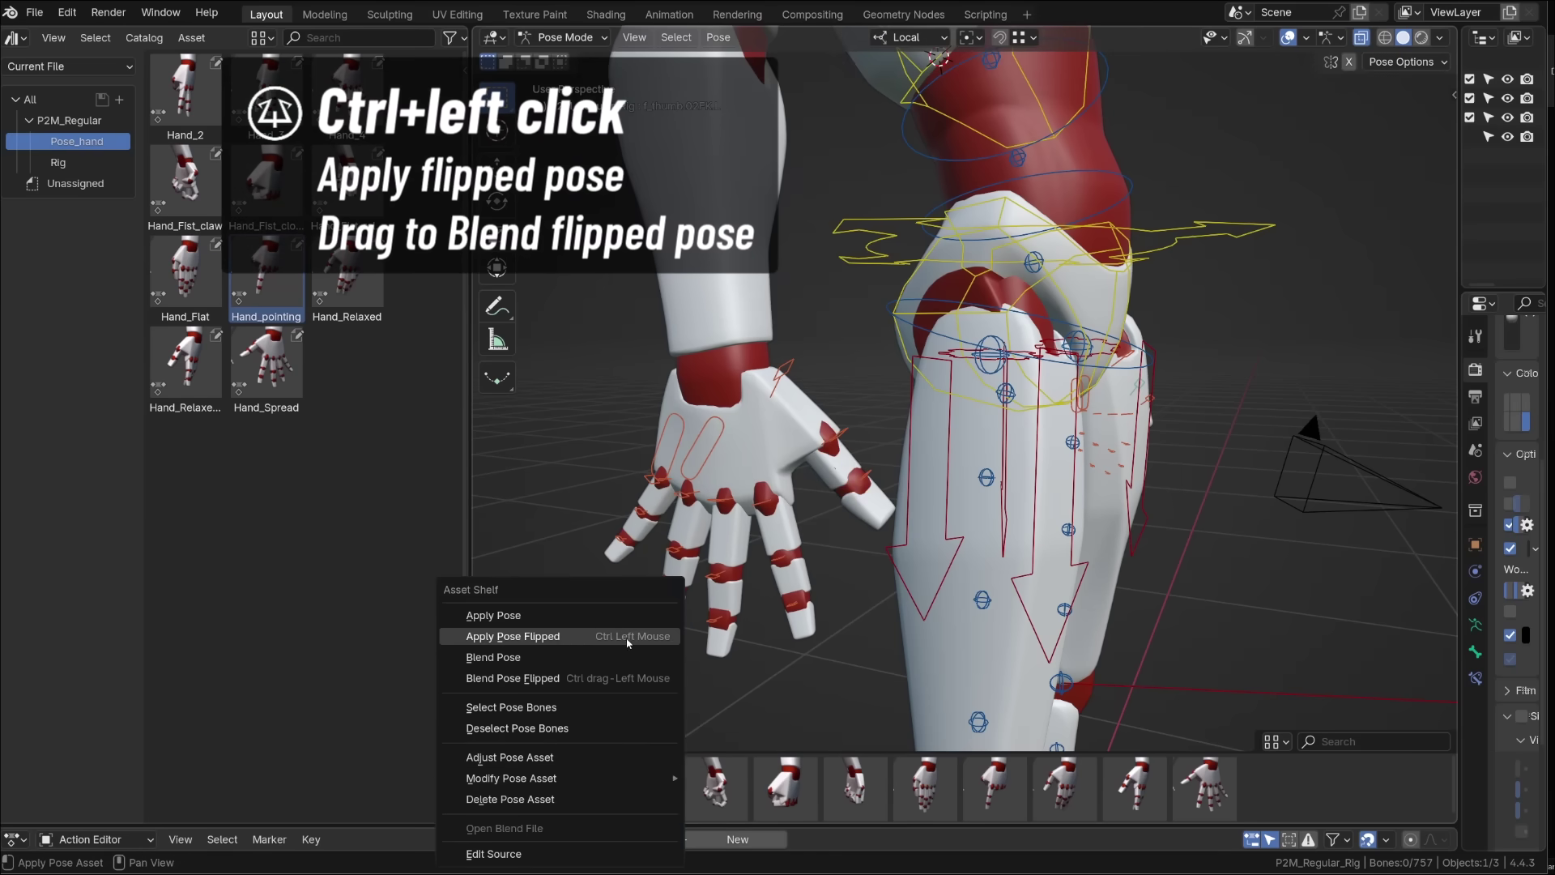
click(520, 637)
ctrl+click(784, 788)
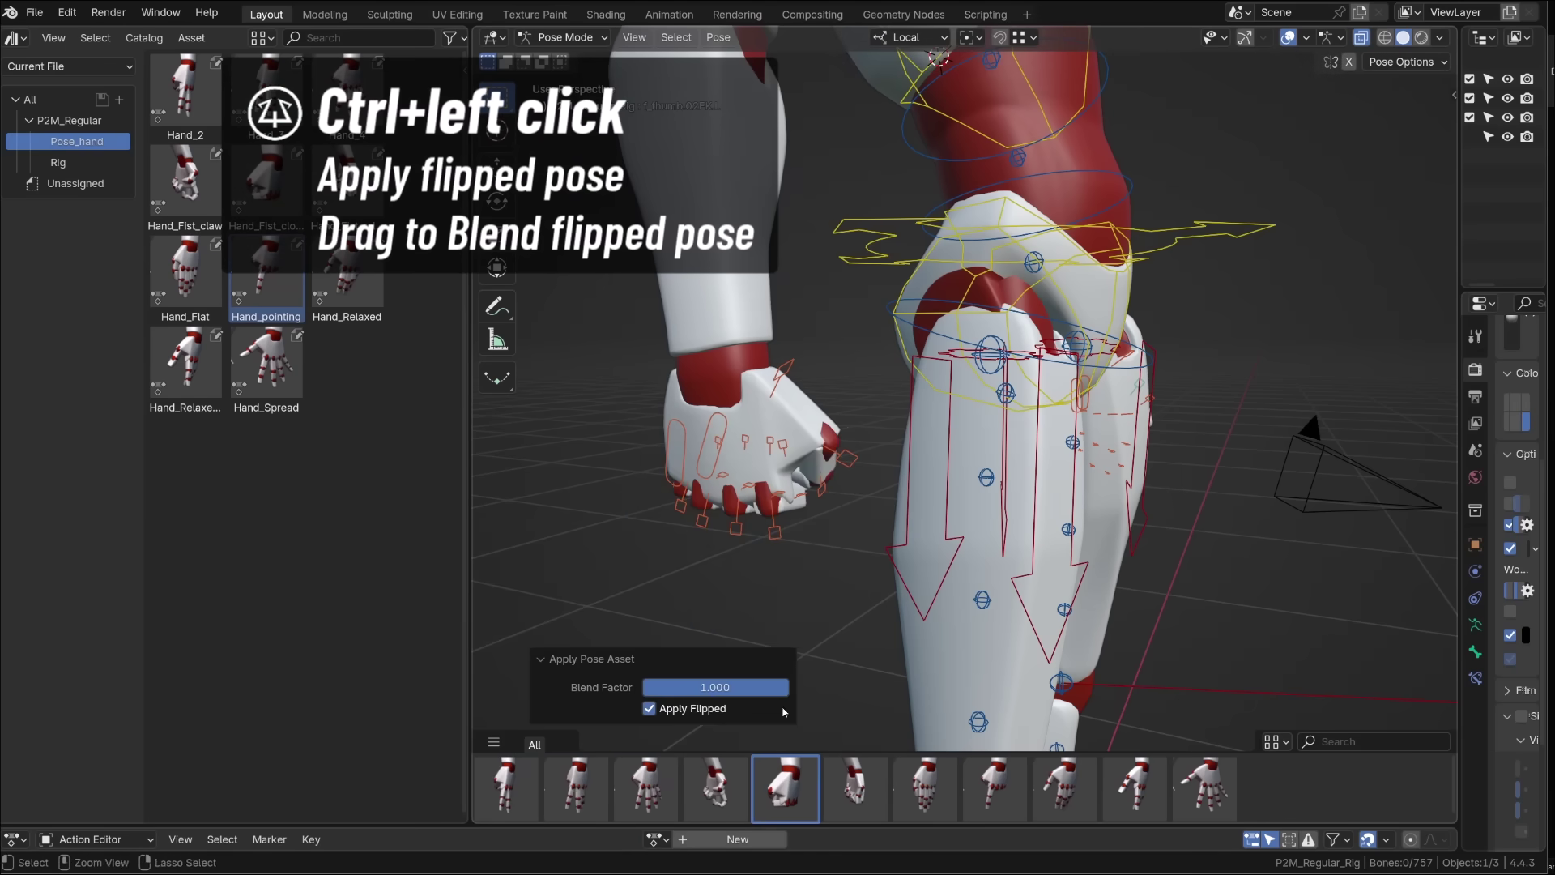
drag(645, 787, 745, 790)
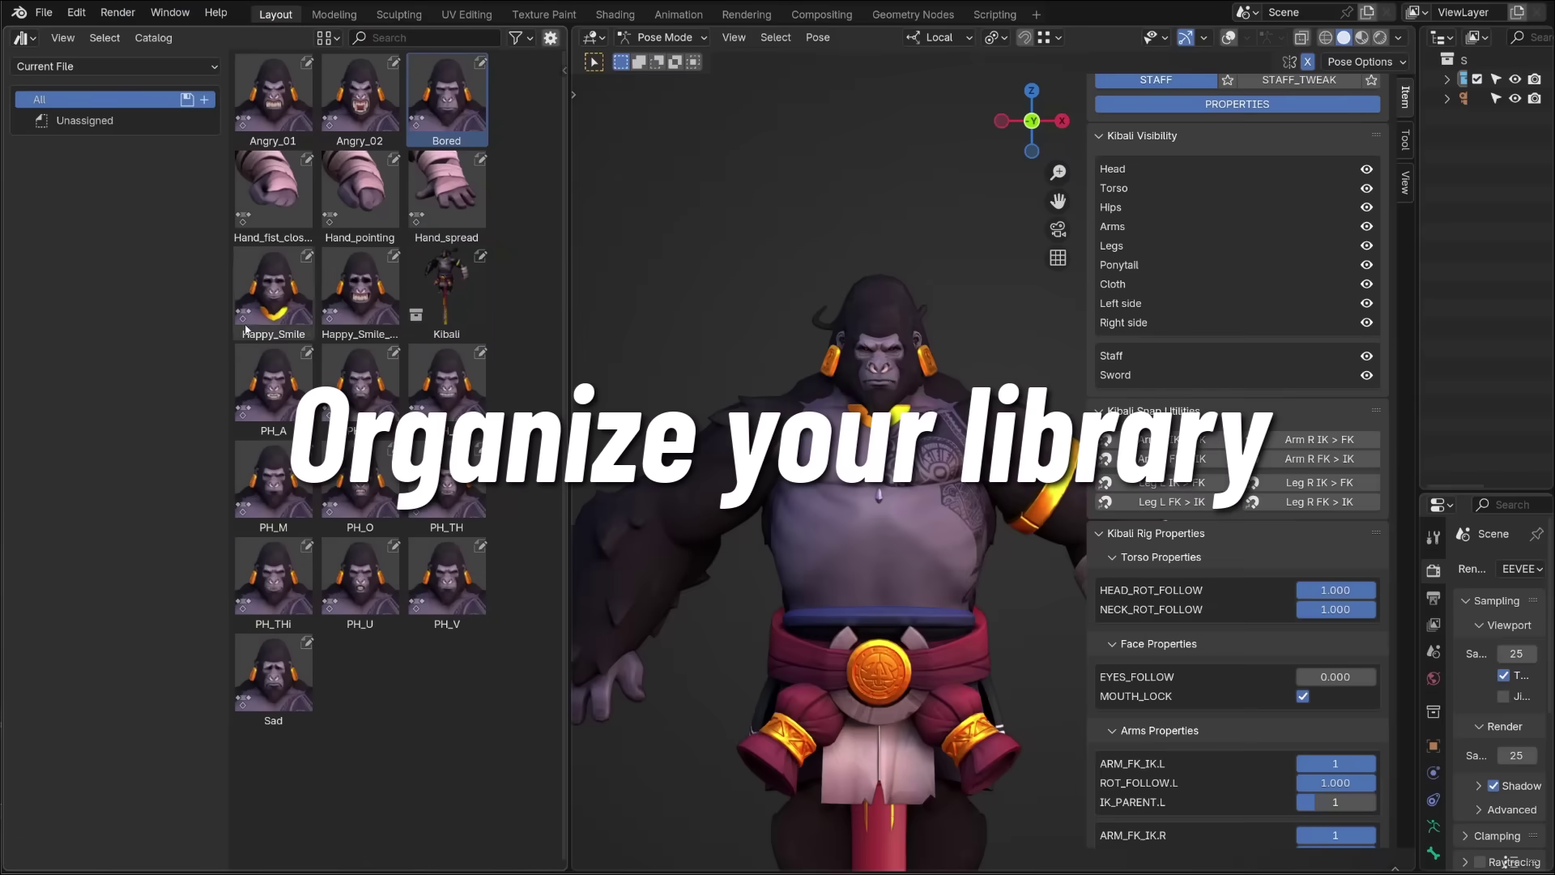
Select the Kibali asset in the Current File library.
click(470, 316)
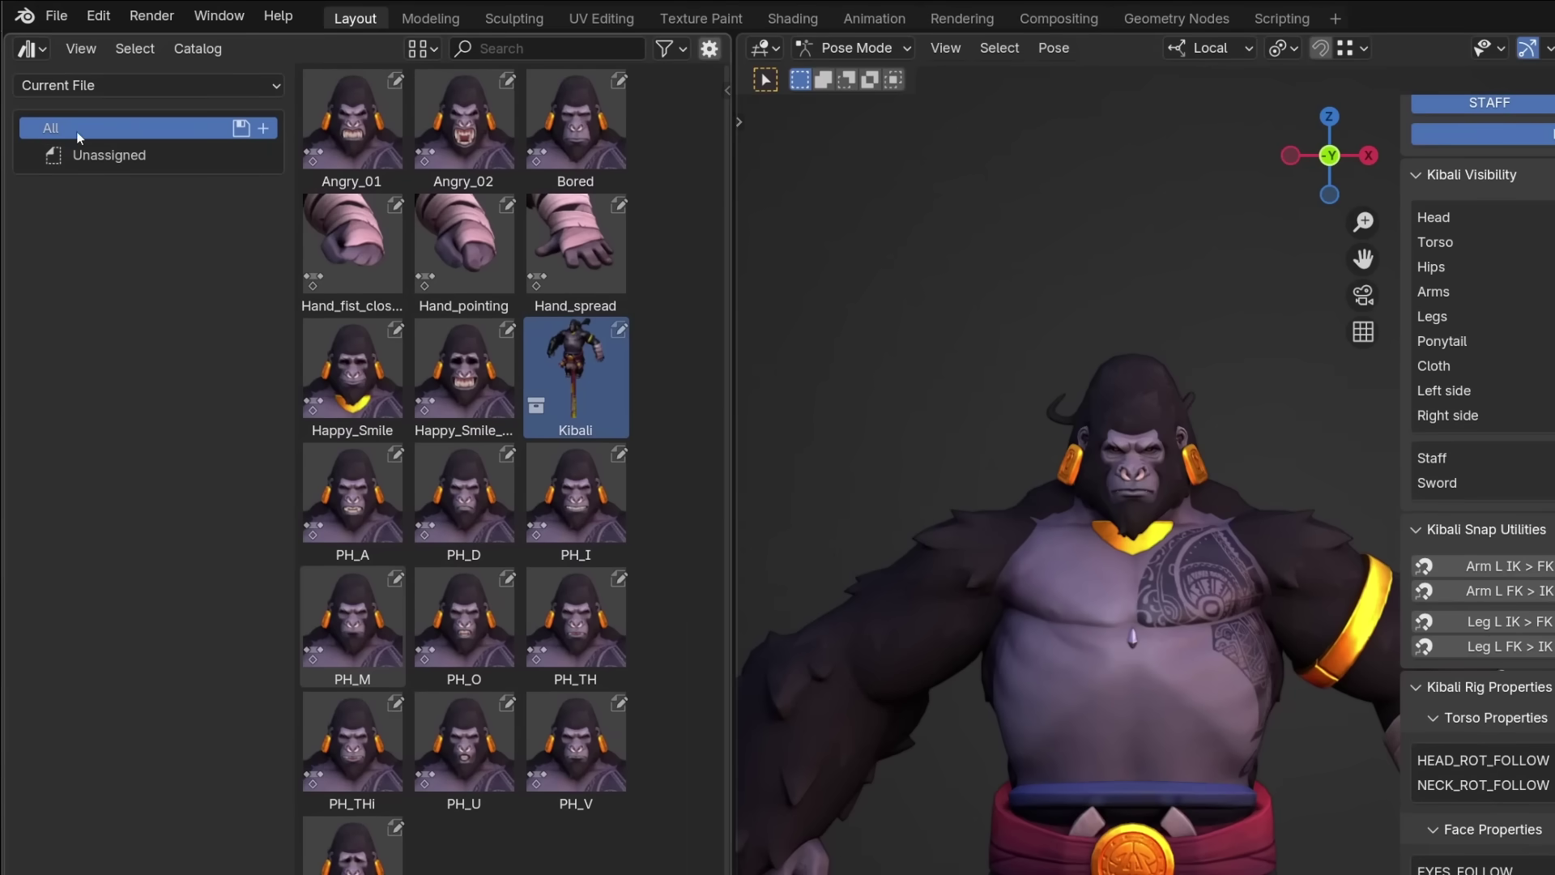
Create a Kibali catalog under All with a Rig child catalog.
click(266, 129)
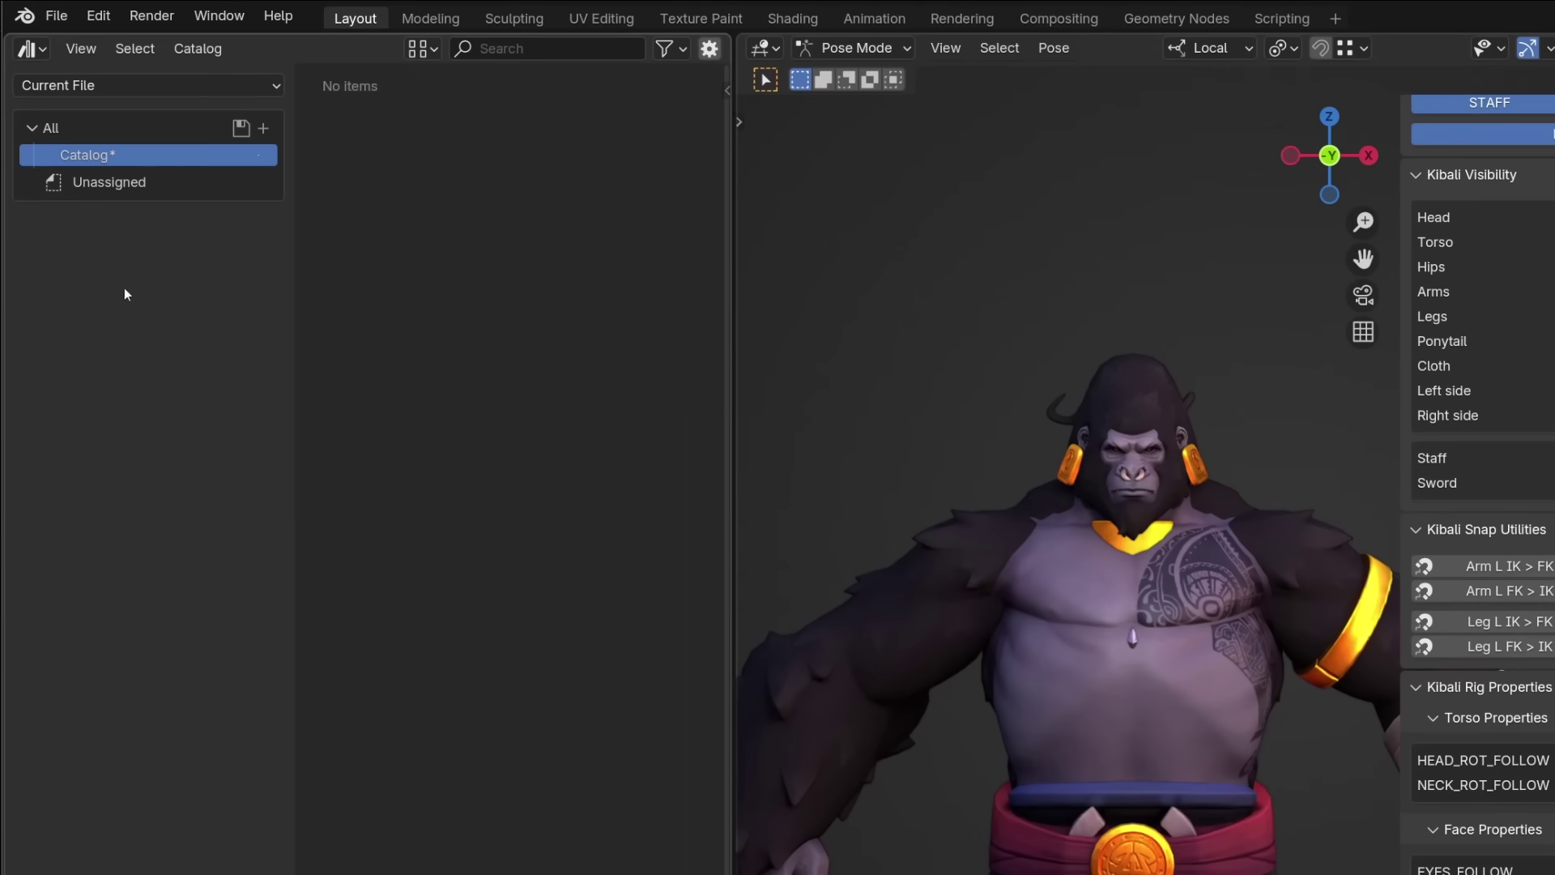
double_click(118, 155)
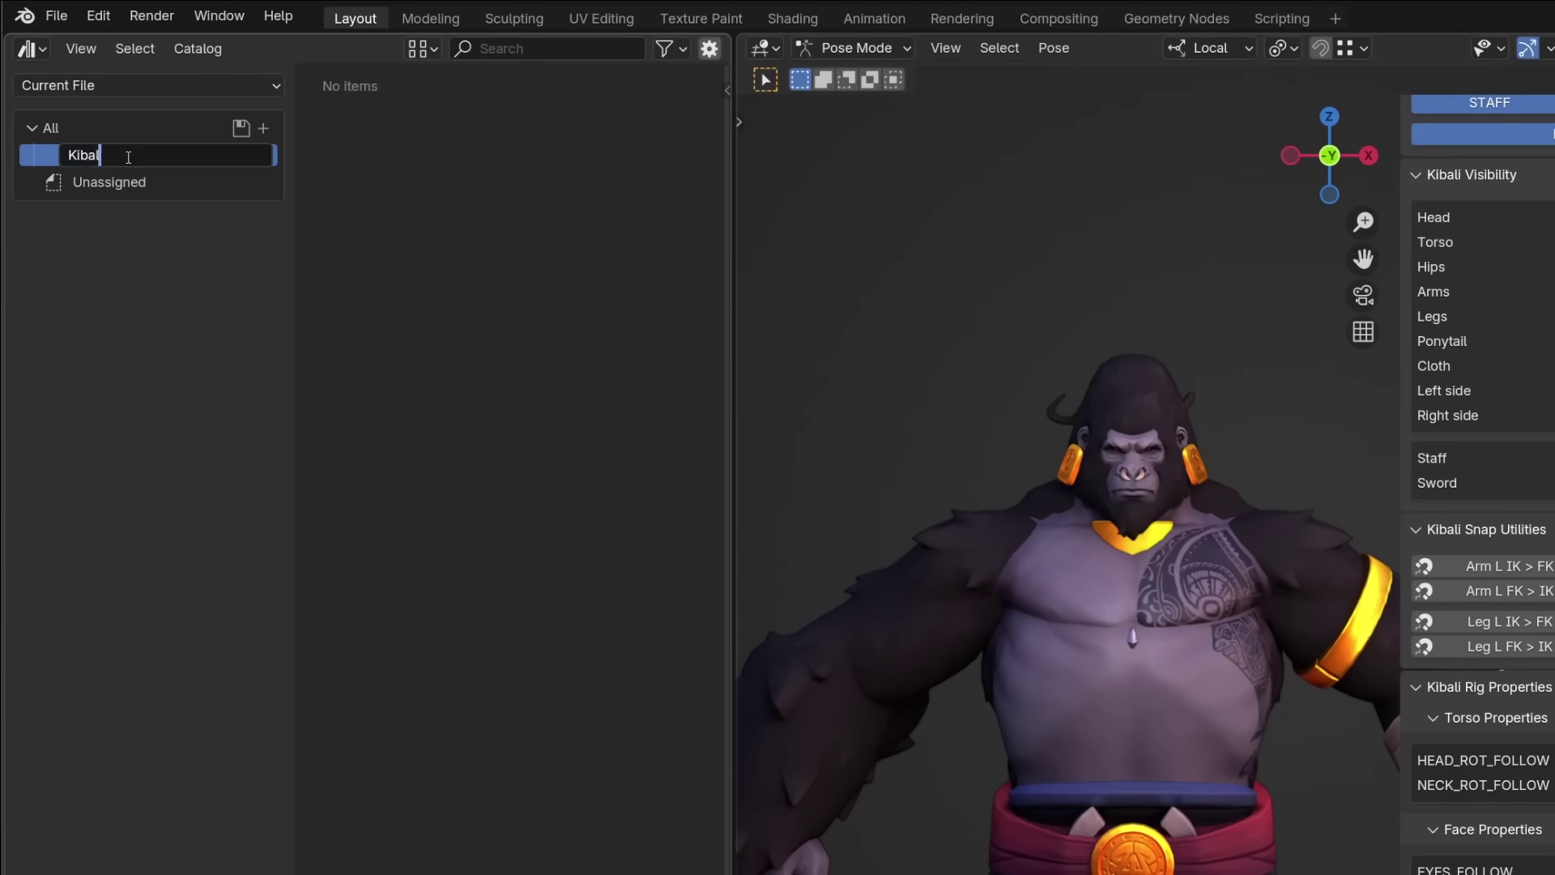
key(Return)
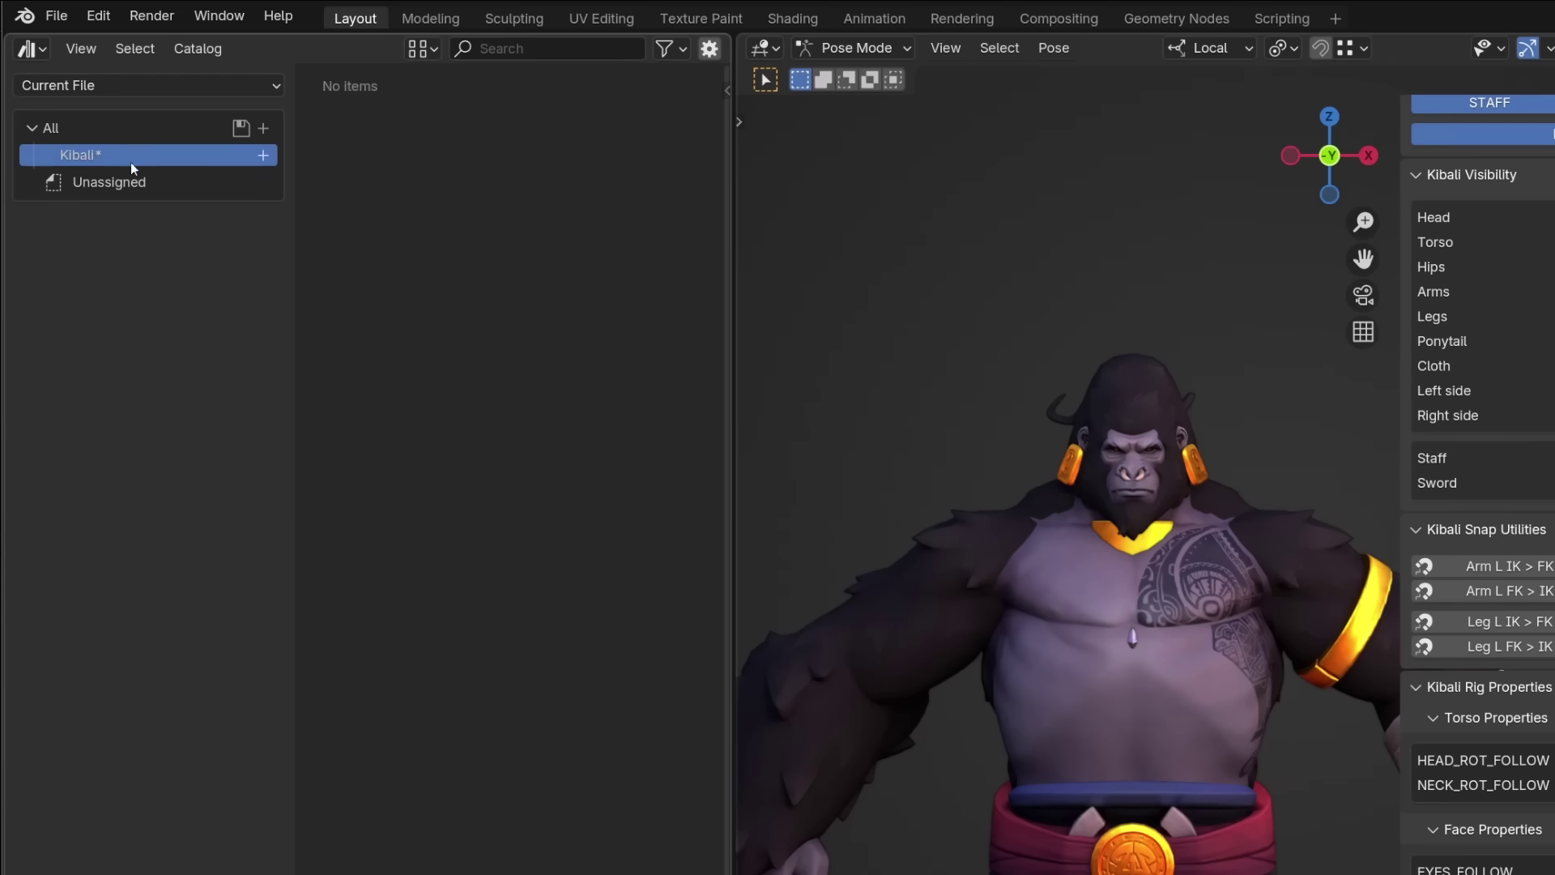
click(257, 159)
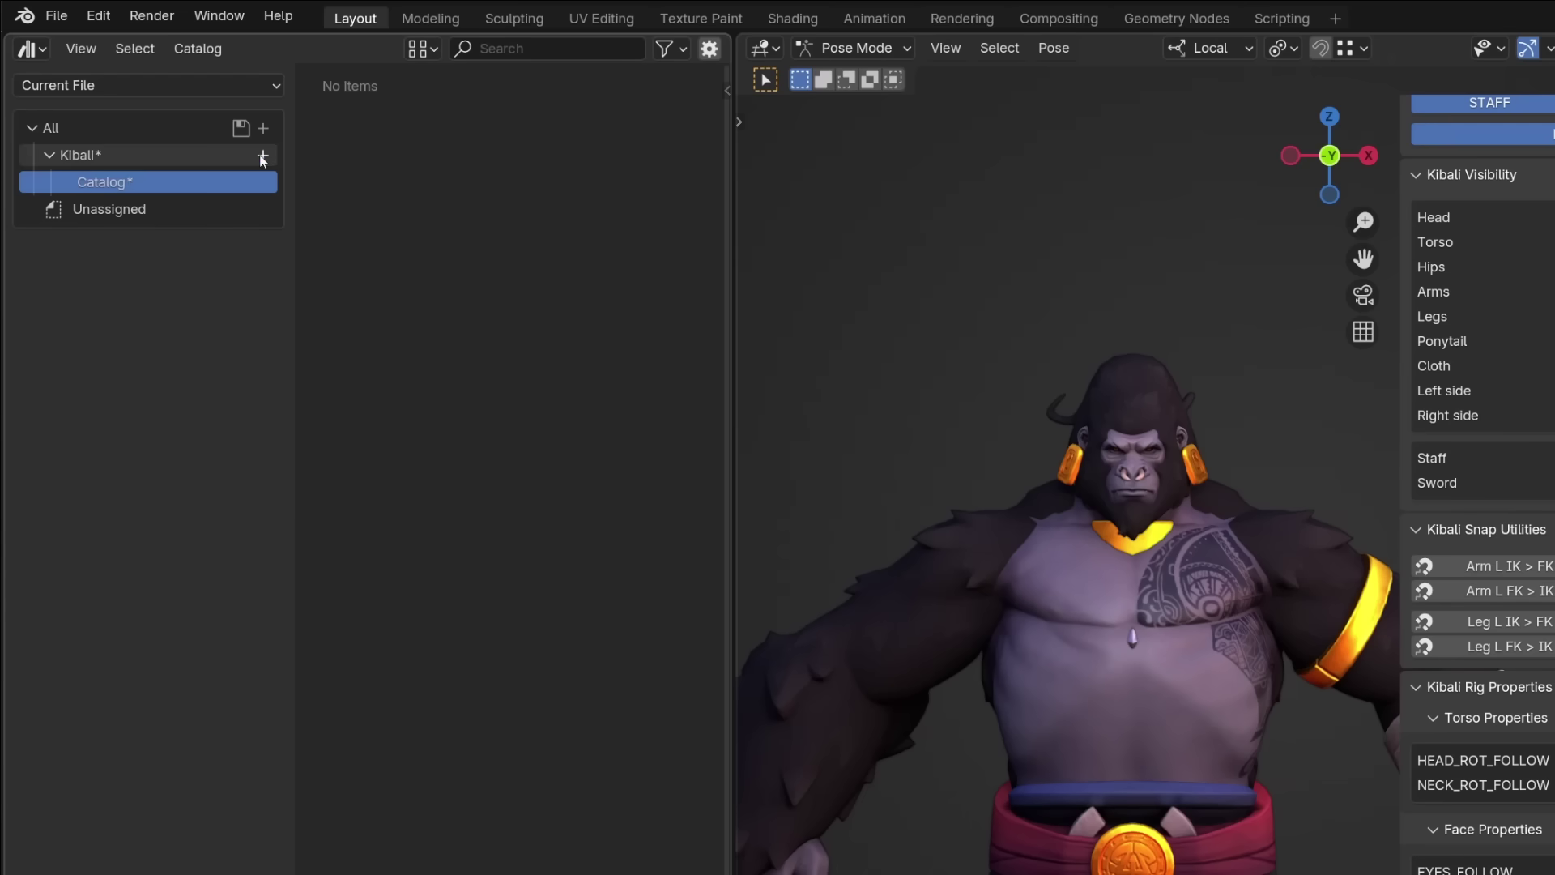
double_click(114, 181)
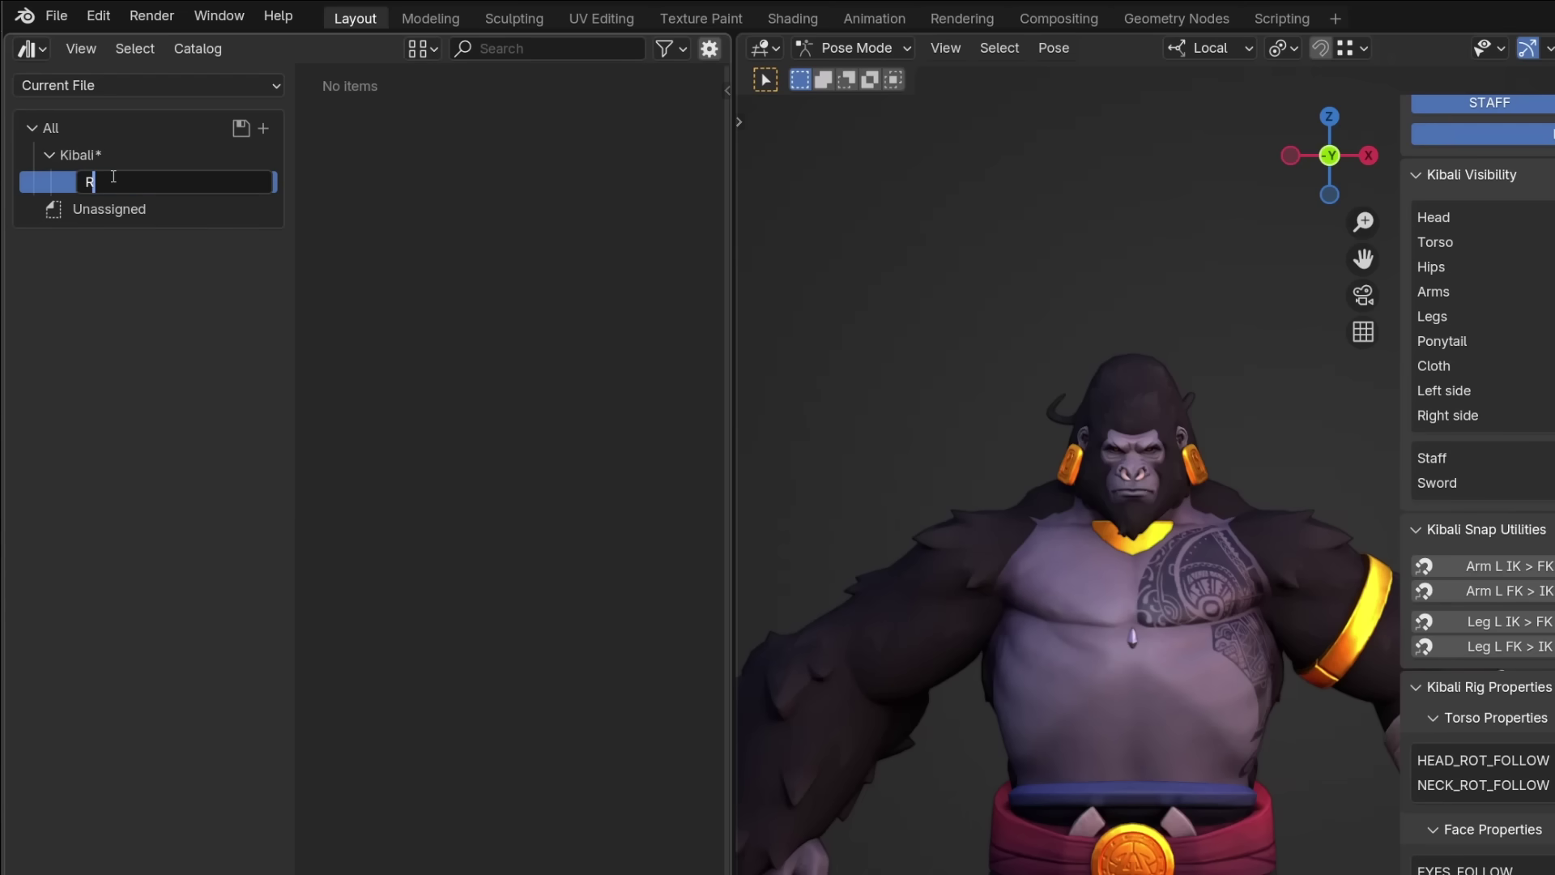
text(Rig)
key(Return)
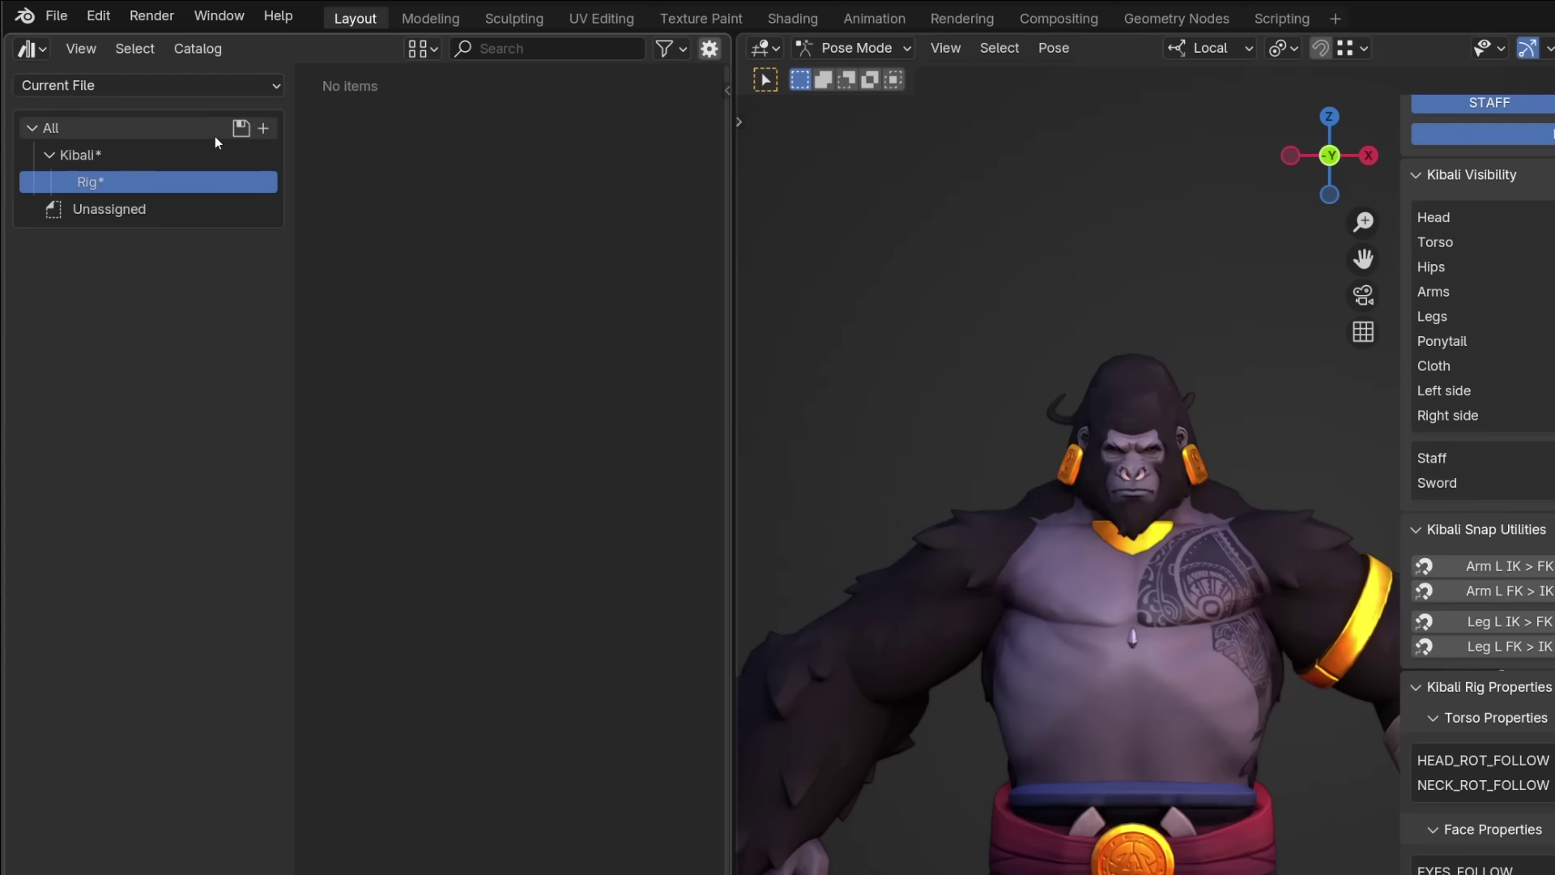
Add Pose_Hand and Pose_Face child catalogs under Kibali.
click(255, 160)
click(255, 161)
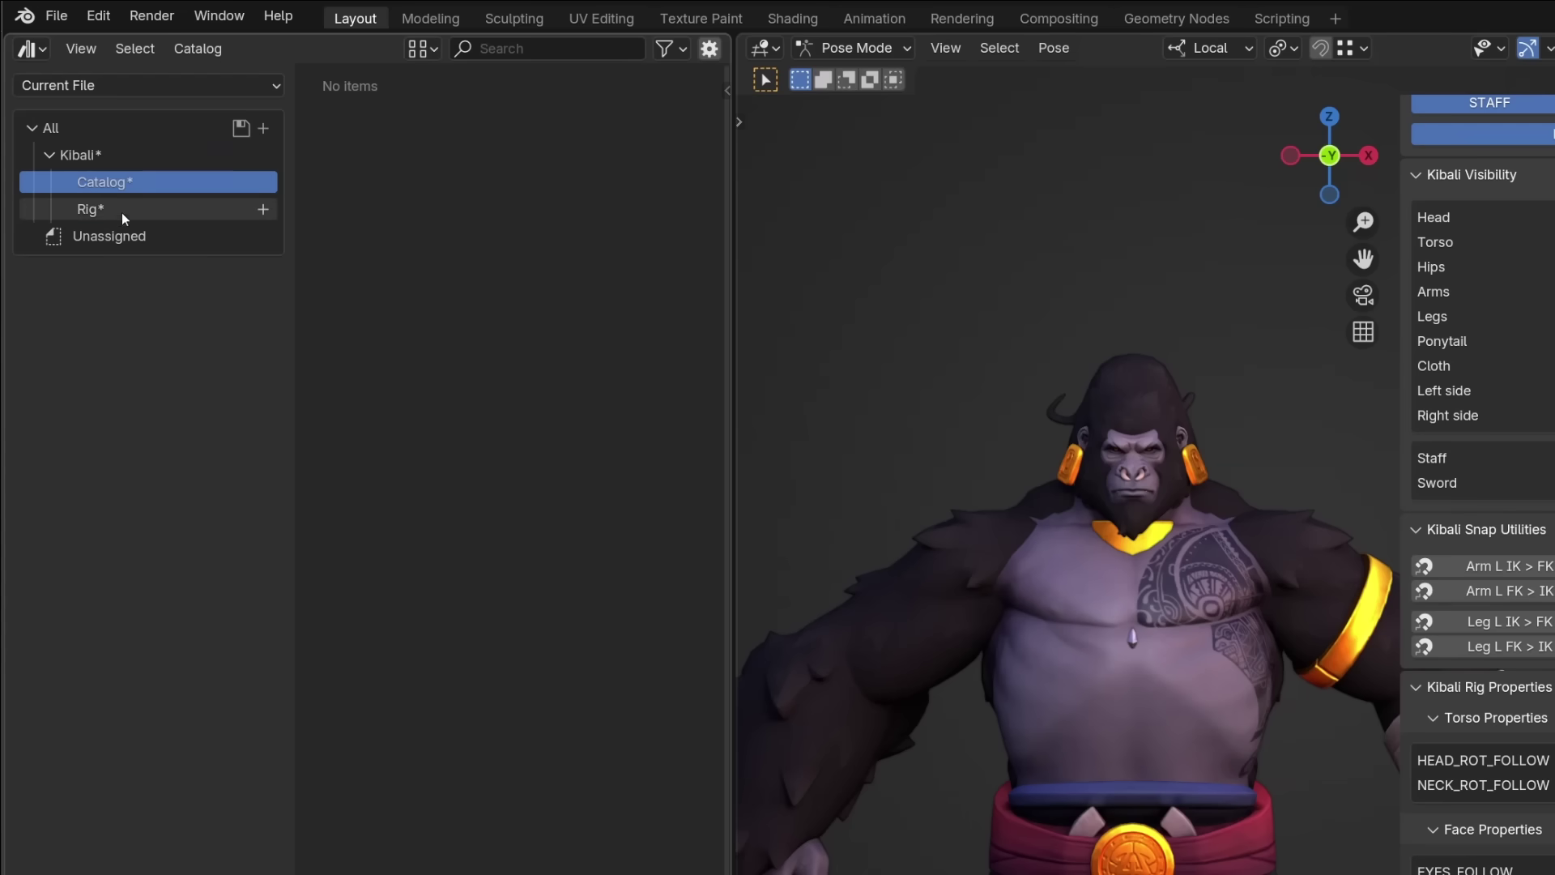
double_click(130, 185)
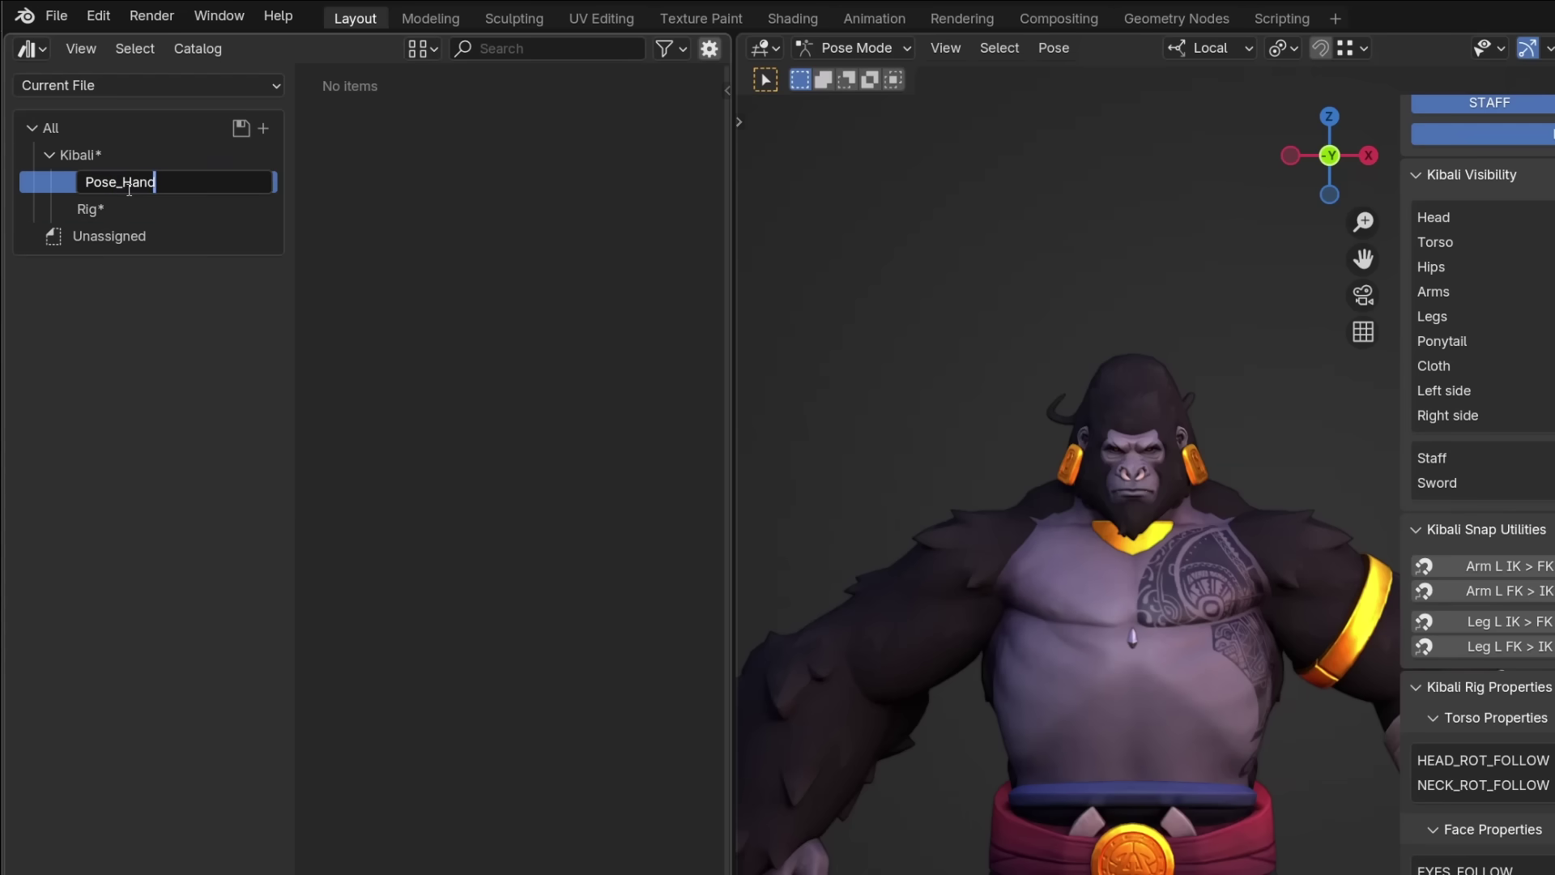
click(156, 157)
click(263, 154)
double_click(131, 183)
text(Pose_Face)
key(Return)
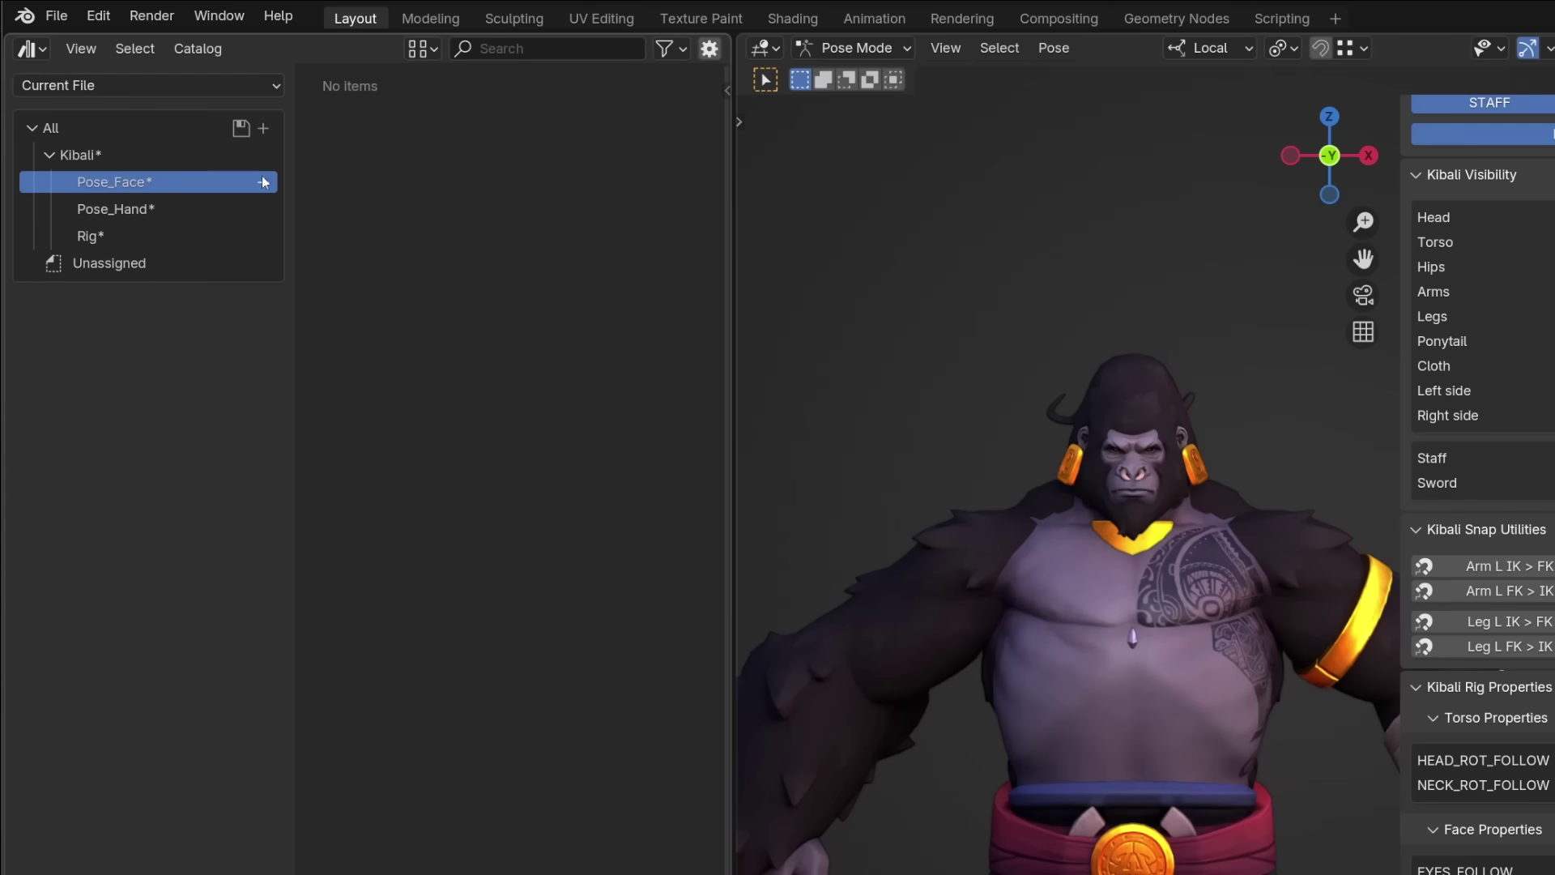
Nest Feeling and Phoneme catalogs inside Pose_Face.
click(263, 183)
double_click(107, 209)
text(Feeling)
key(Return)
click(203, 182)
click(264, 183)
double_click(146, 208)
text(Phoneme)
key(Return)
Move the unassigned Angry_01, Angry_02, Bored and Happy_Smile assets into Feeling.
click(129, 318)
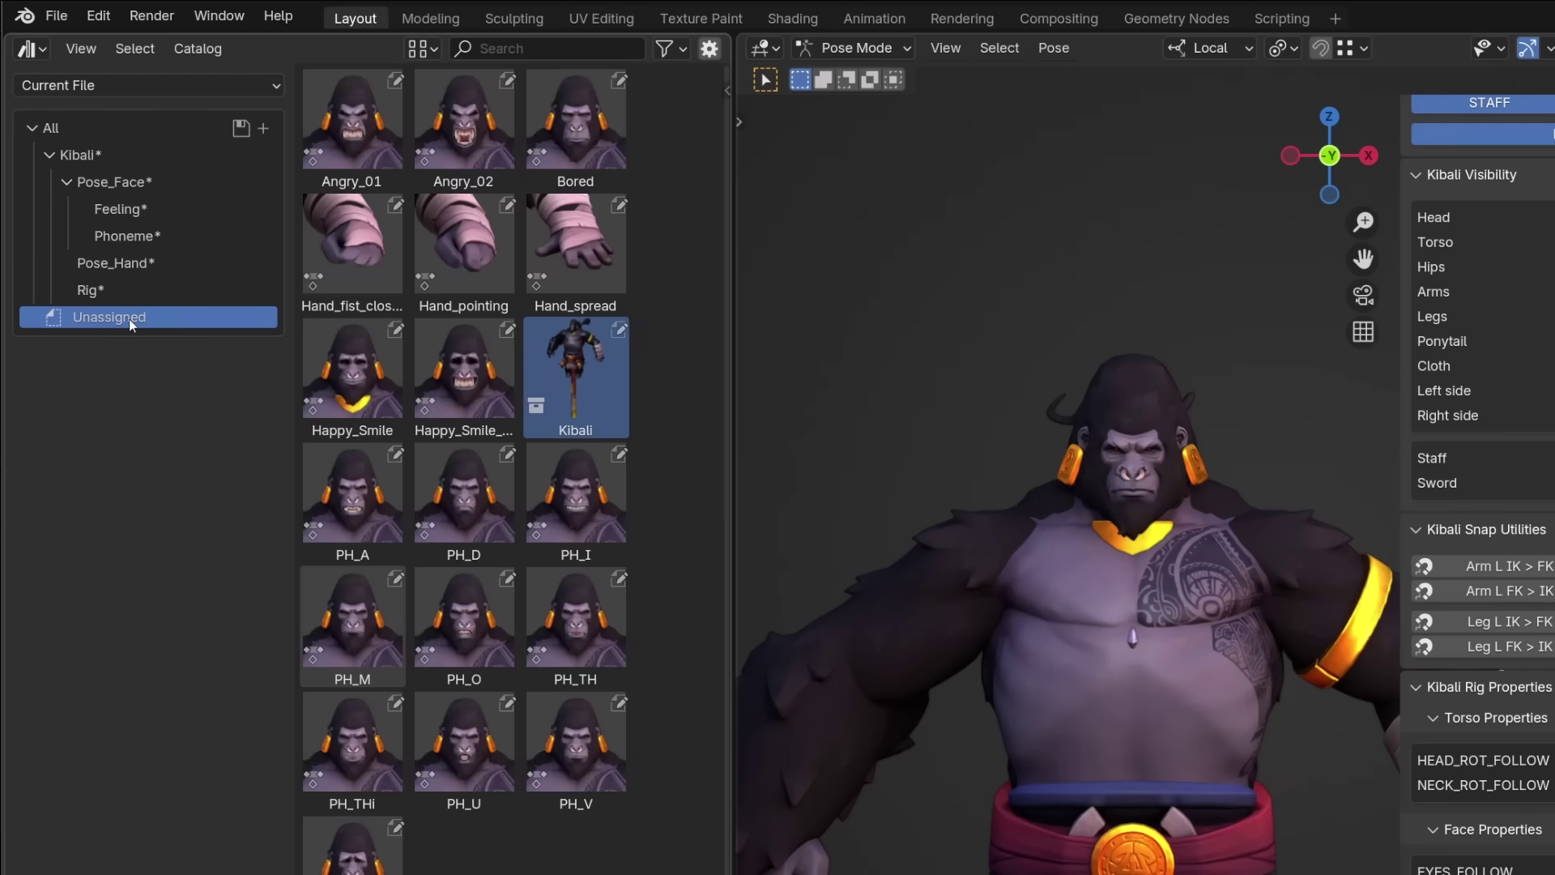
click(352, 138)
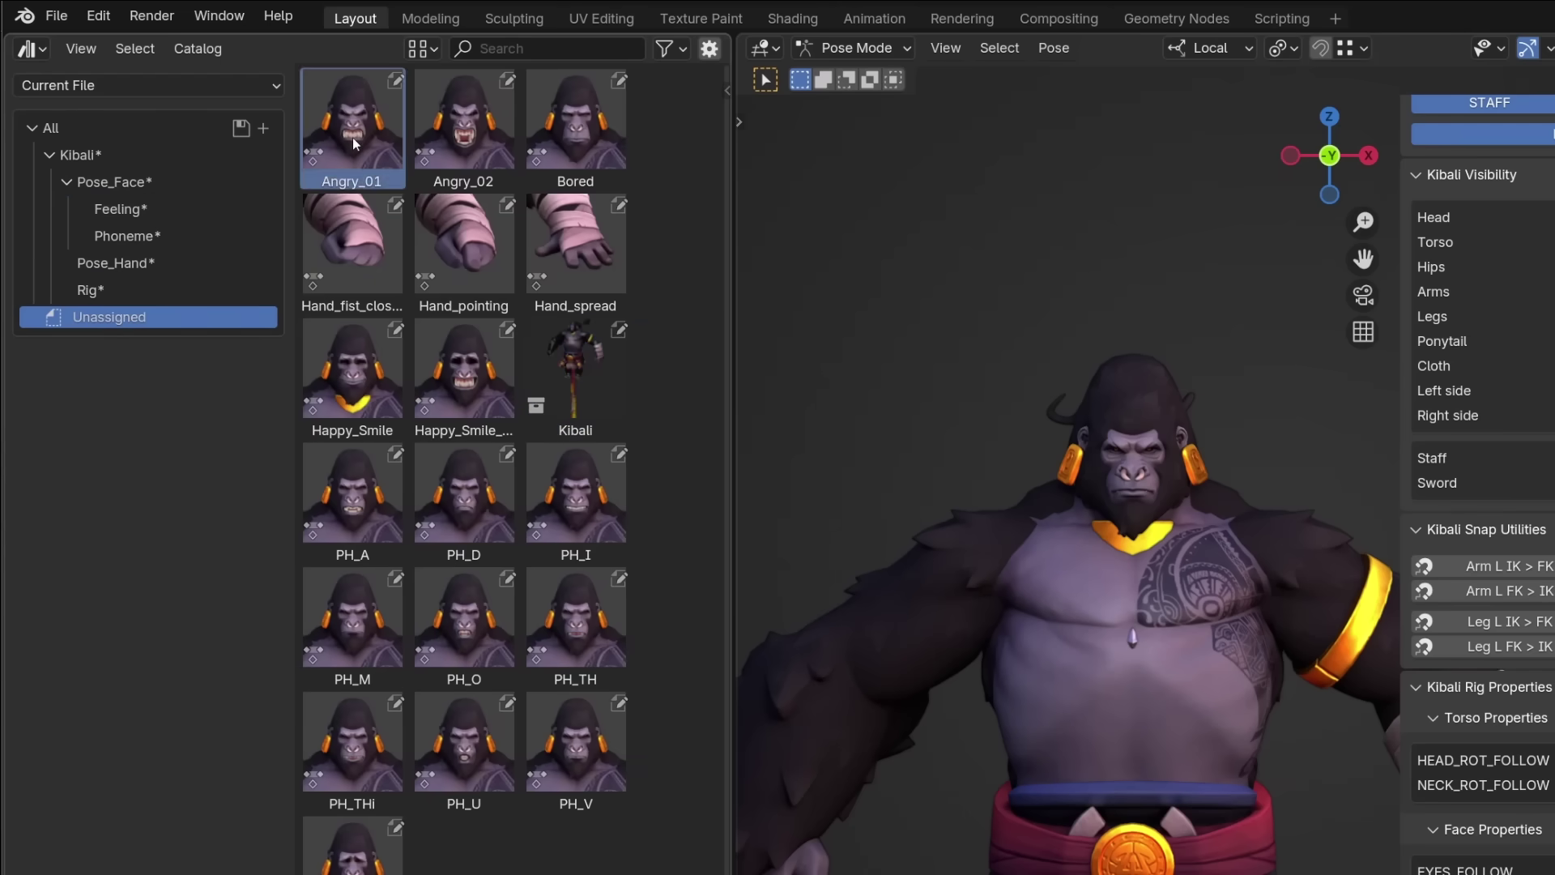
shift+click(580, 148)
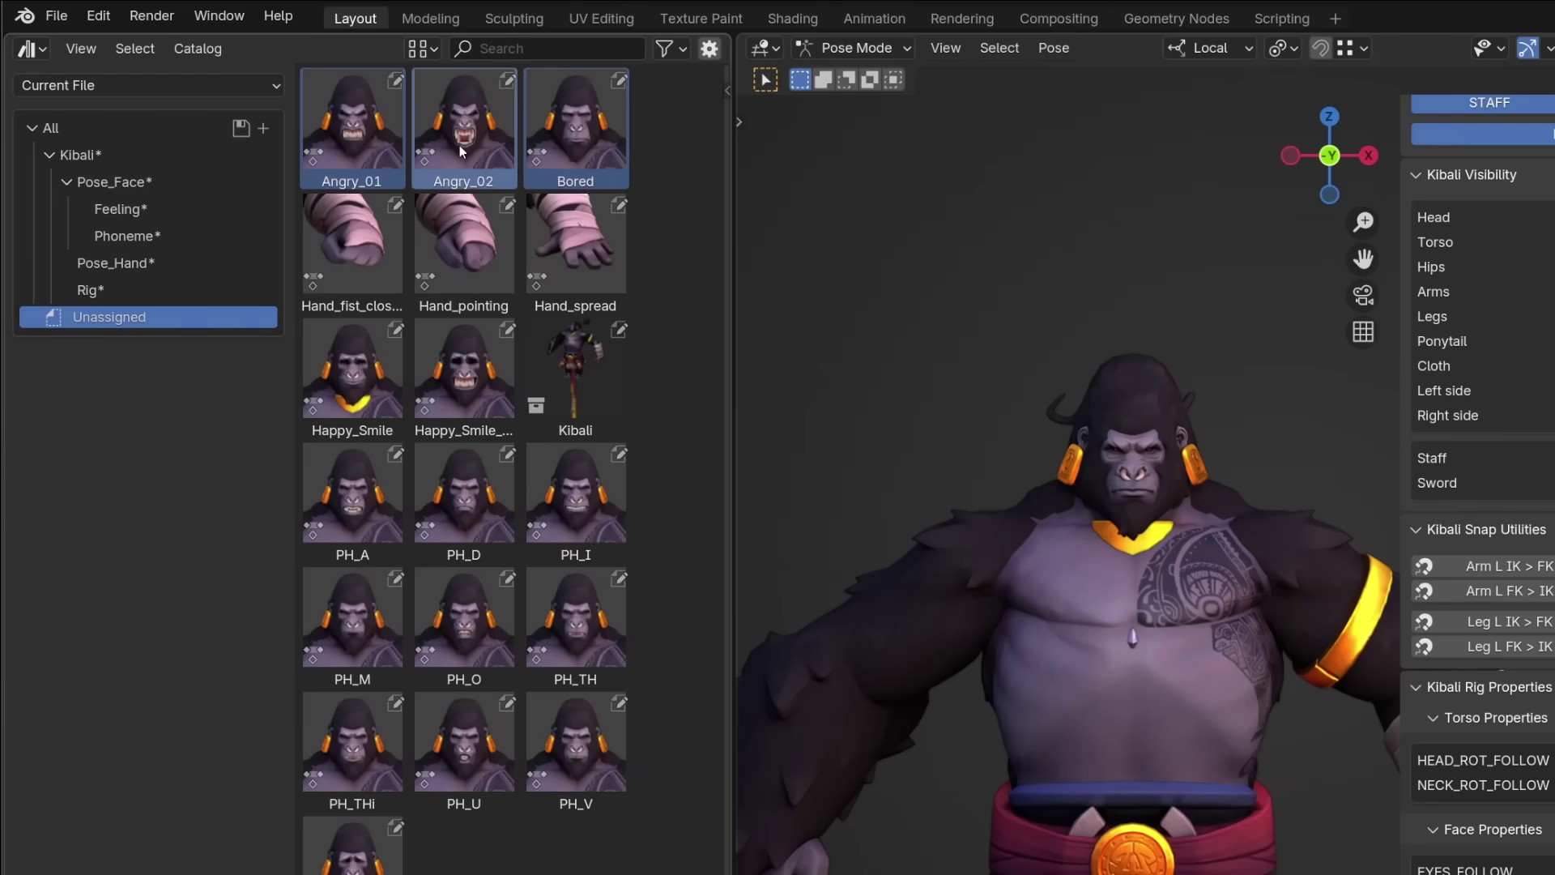
drag(457, 144, 125, 213)
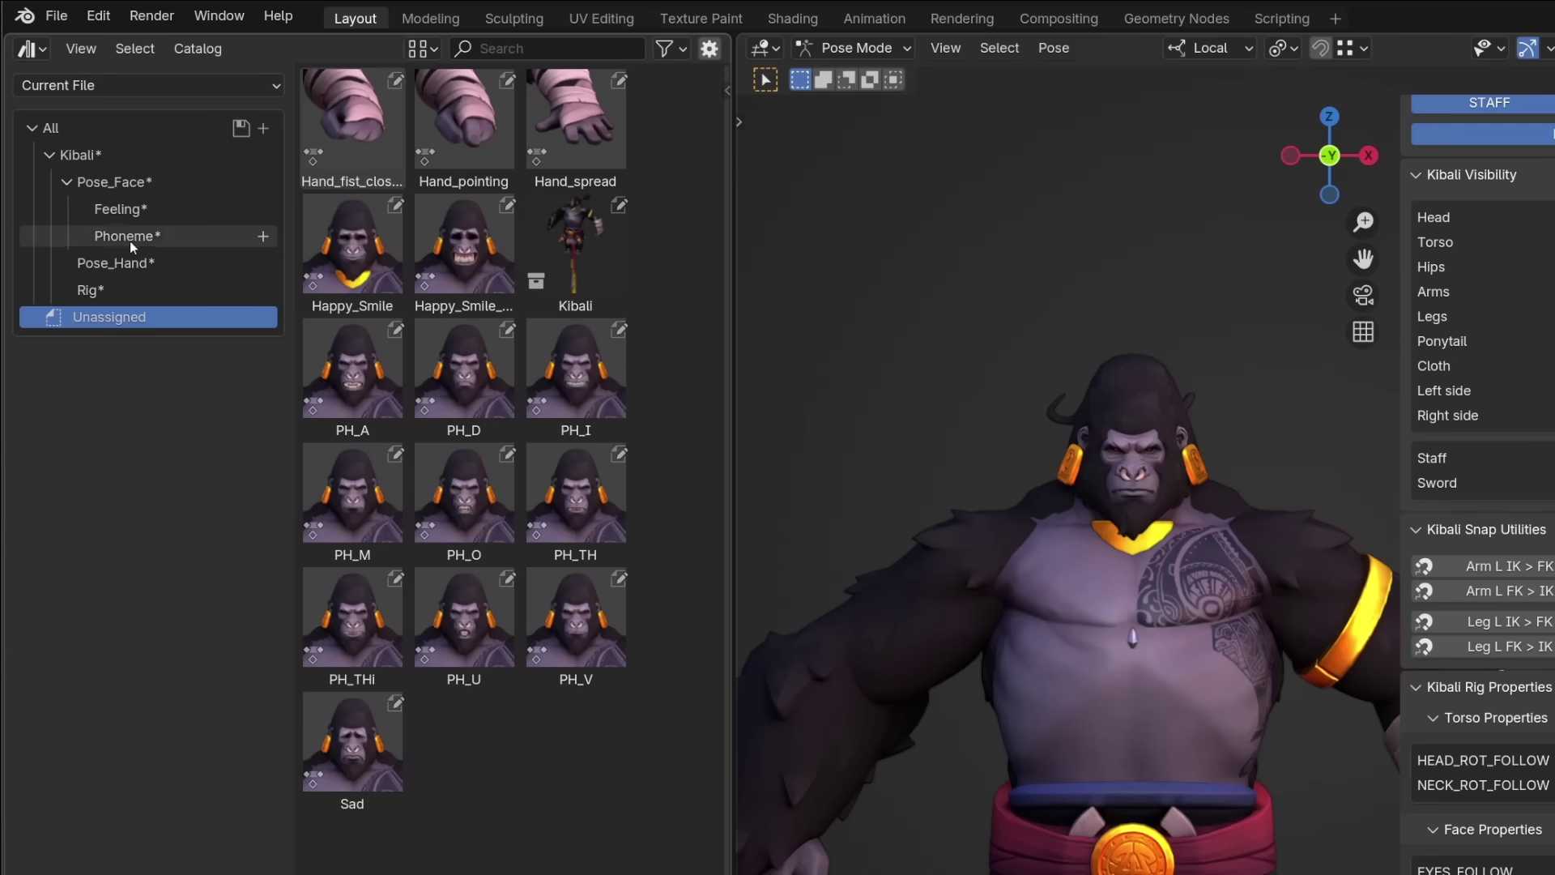
click(357, 279)
drag(377, 279, 134, 209)
File the three hand poses under Pose_Hand, Kibali into a catalog, and Sad into Feeling.
click(352, 130)
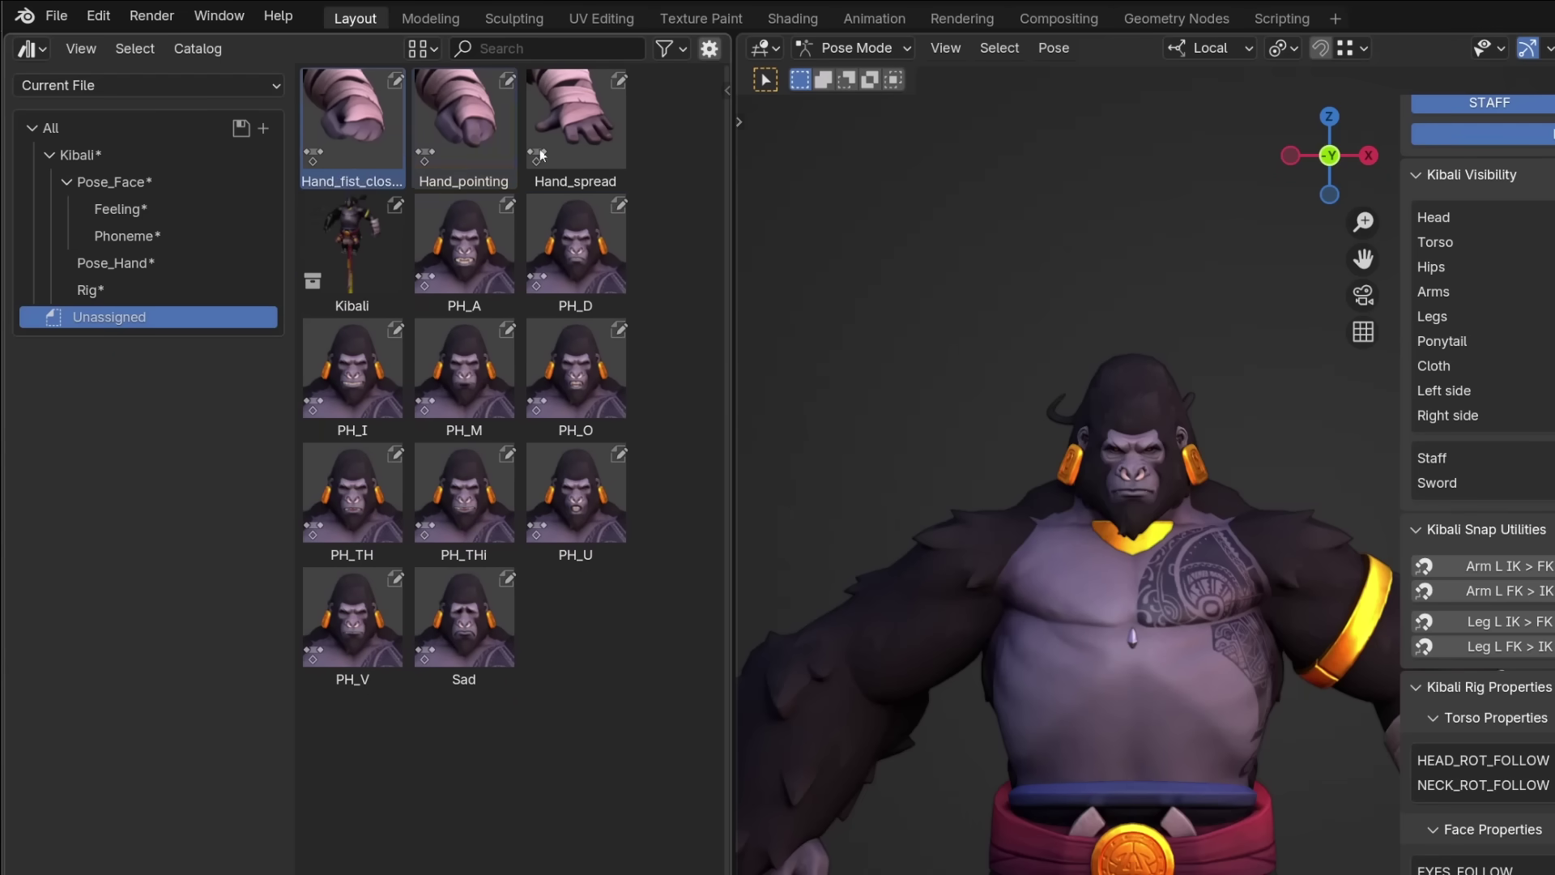
shift+click(575, 129)
drag(576, 130, 121, 262)
click(354, 153)
drag(354, 153, 93, 290)
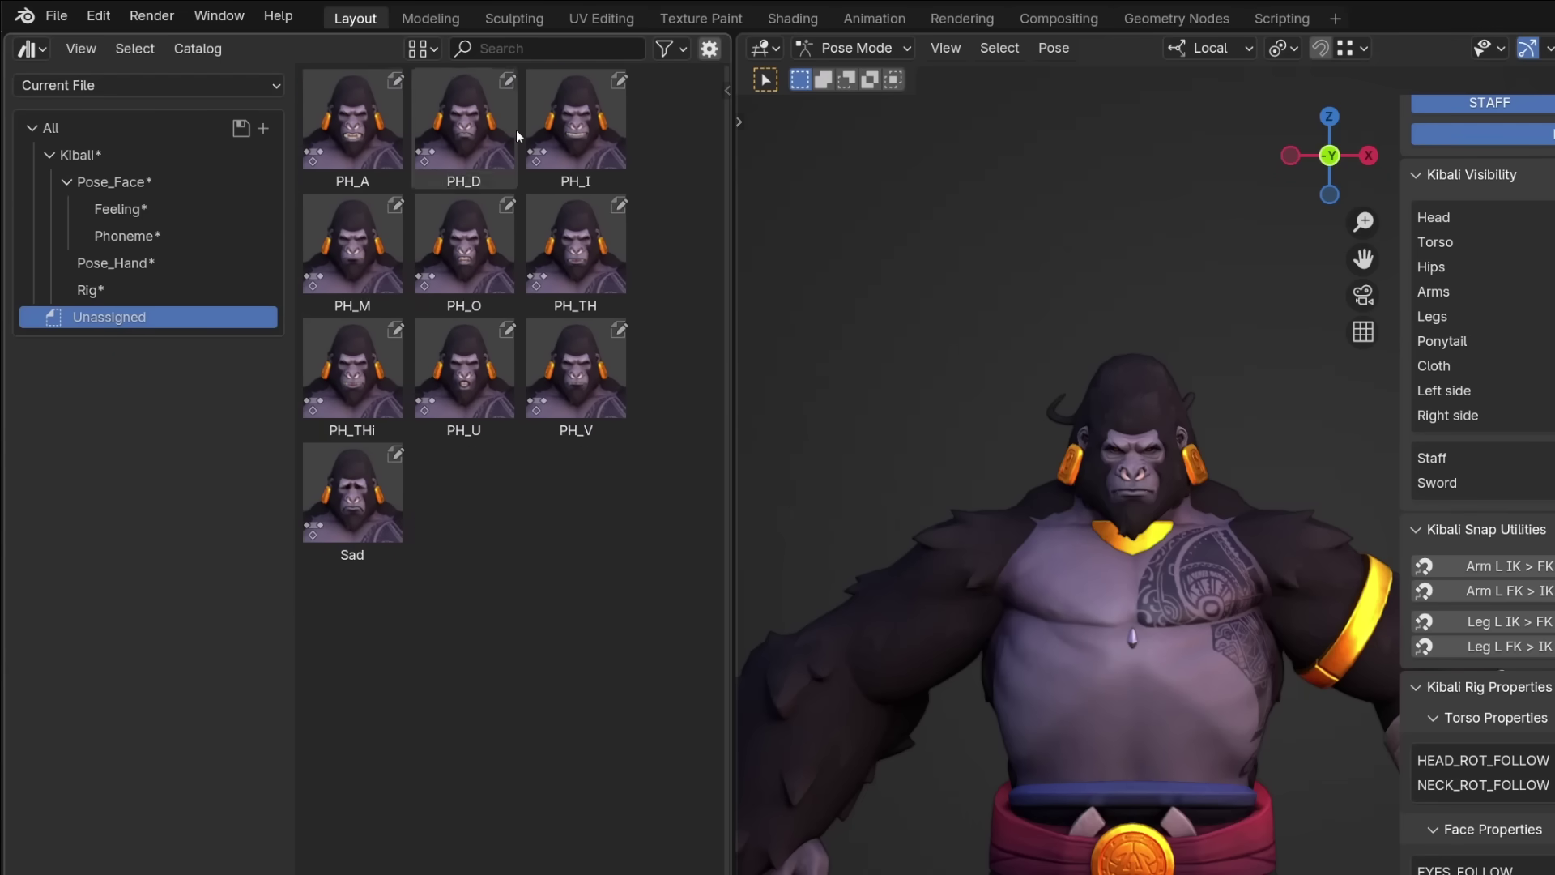
drag(352, 494, 122, 209)
Move all PH mouth shapes into Phoneme and save the catalog changes.
key(a)
drag(397, 162, 134, 236)
click(241, 128)
drag(732, 434, 532, 411)
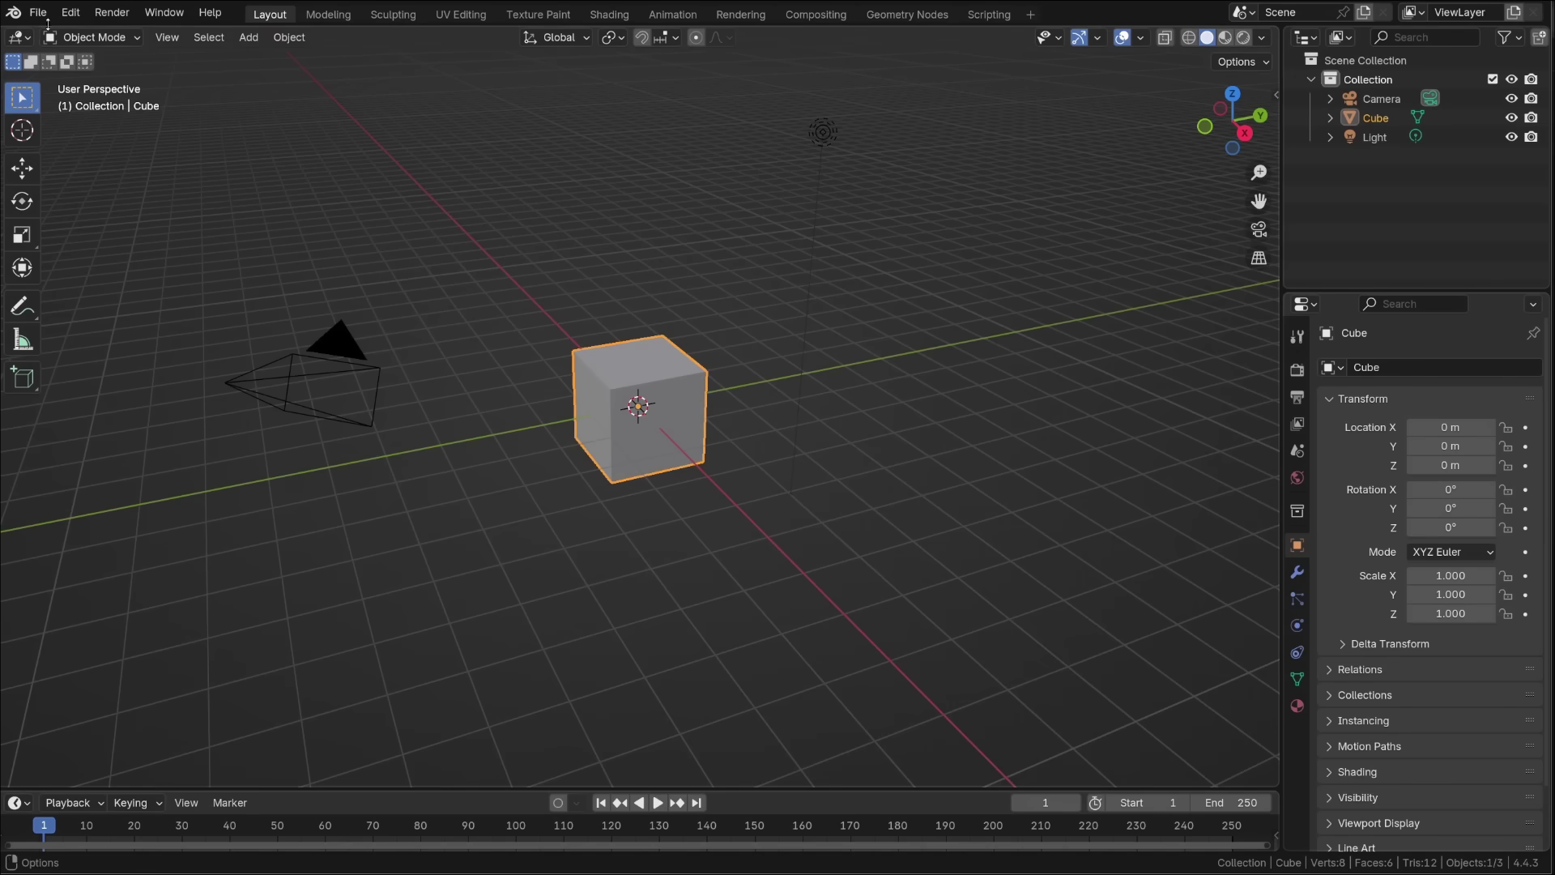
click(19, 37)
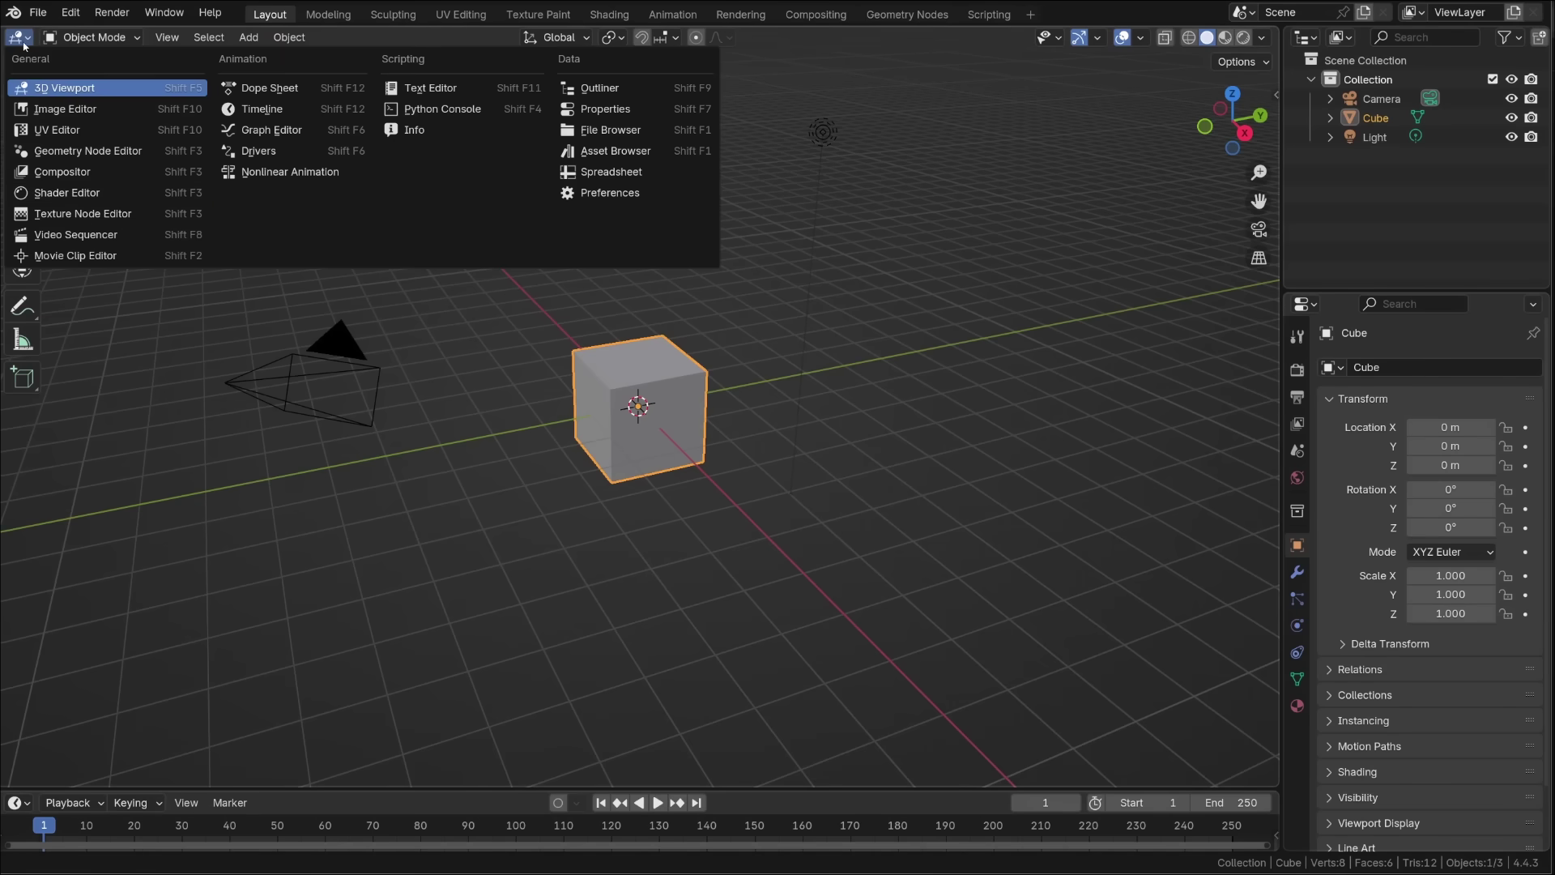
Turn the 3D view into an Asset Browser on Character_library and browse P2M_Regular's hand and rig catalogs.
click(614, 151)
click(99, 64)
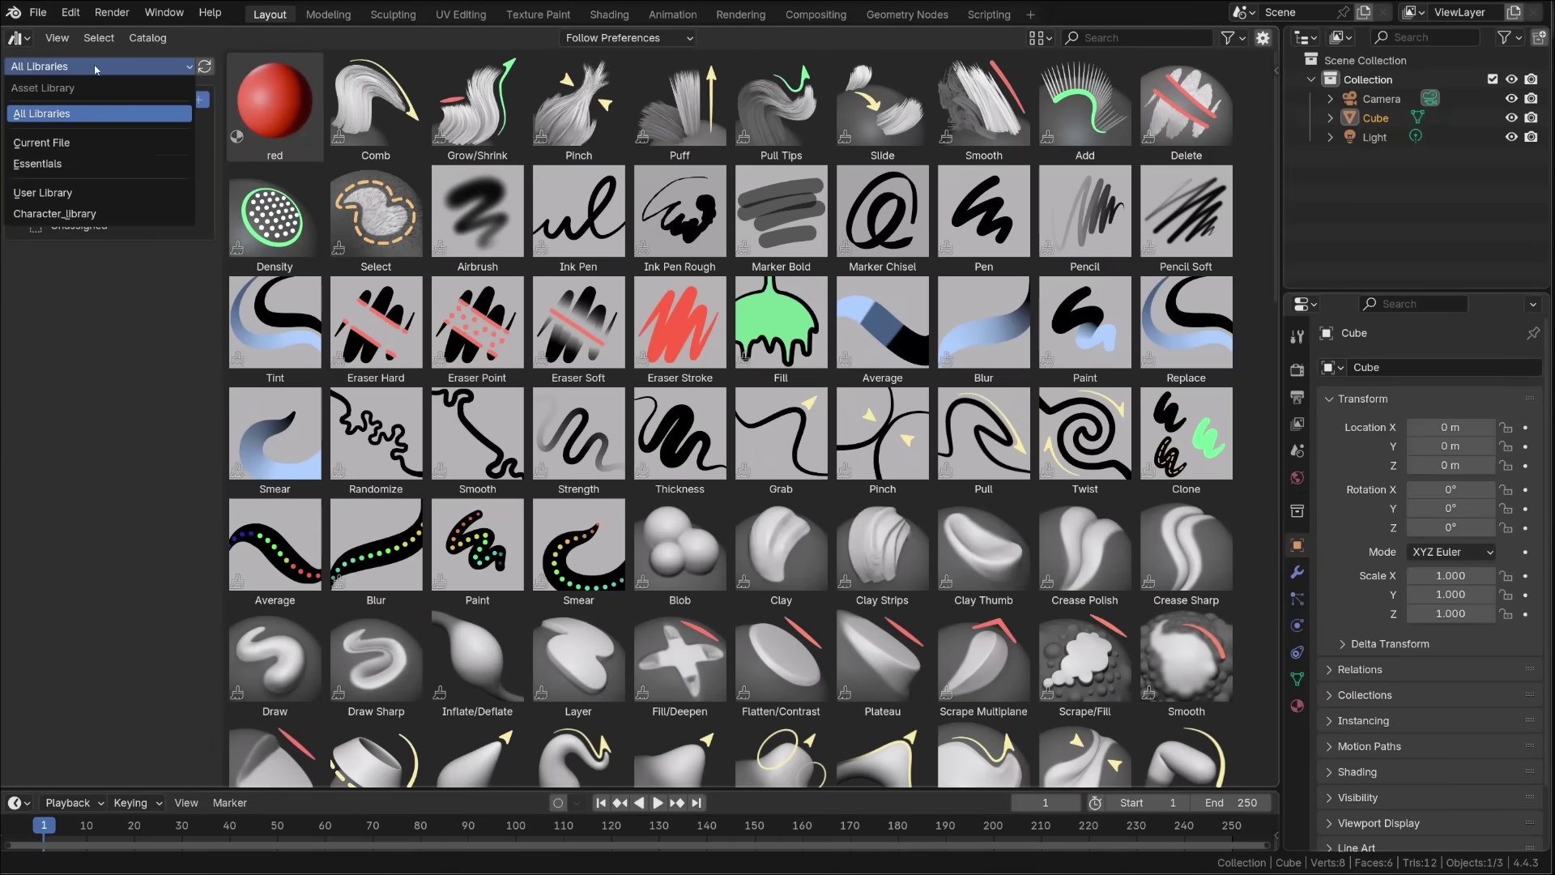
click(48, 213)
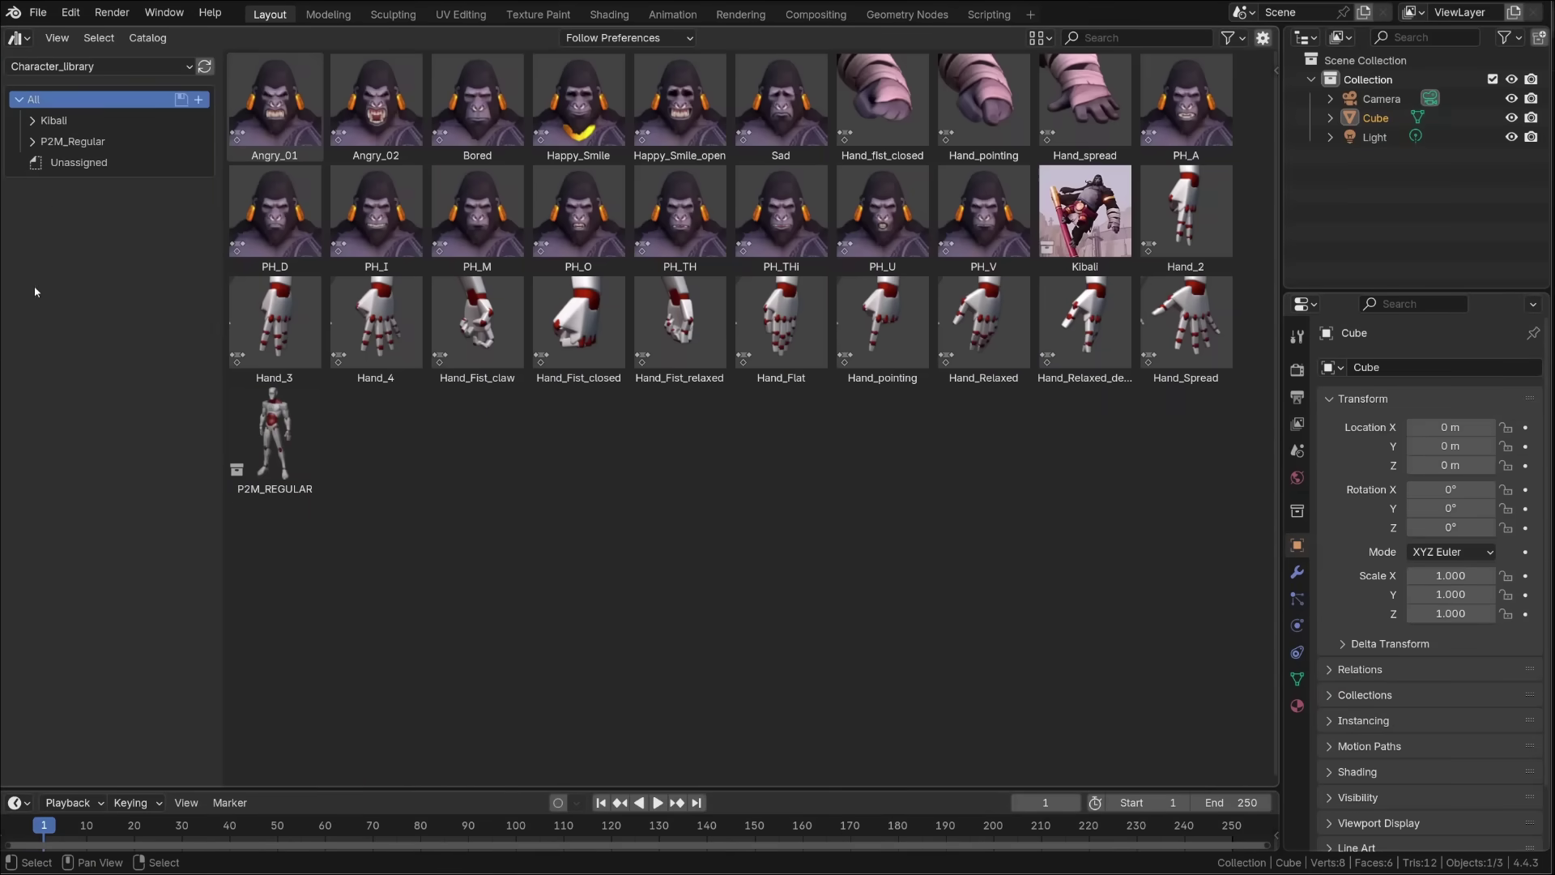
click(33, 141)
click(69, 162)
click(65, 184)
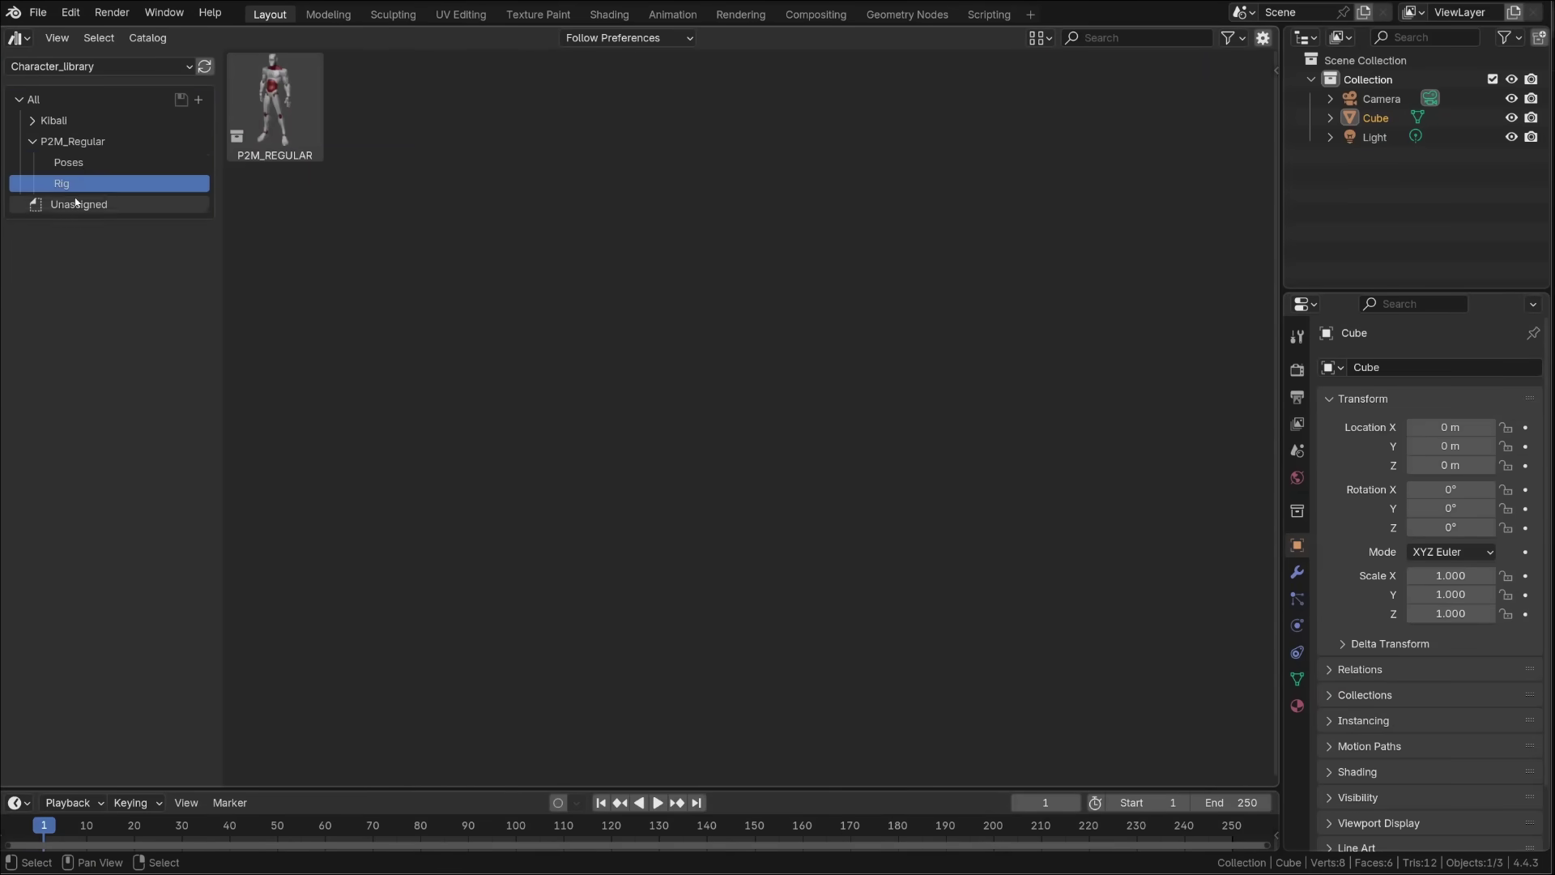
Drill into Kiball > Pose and show only the facial-expression poses.
click(50, 120)
click(32, 119)
click(67, 142)
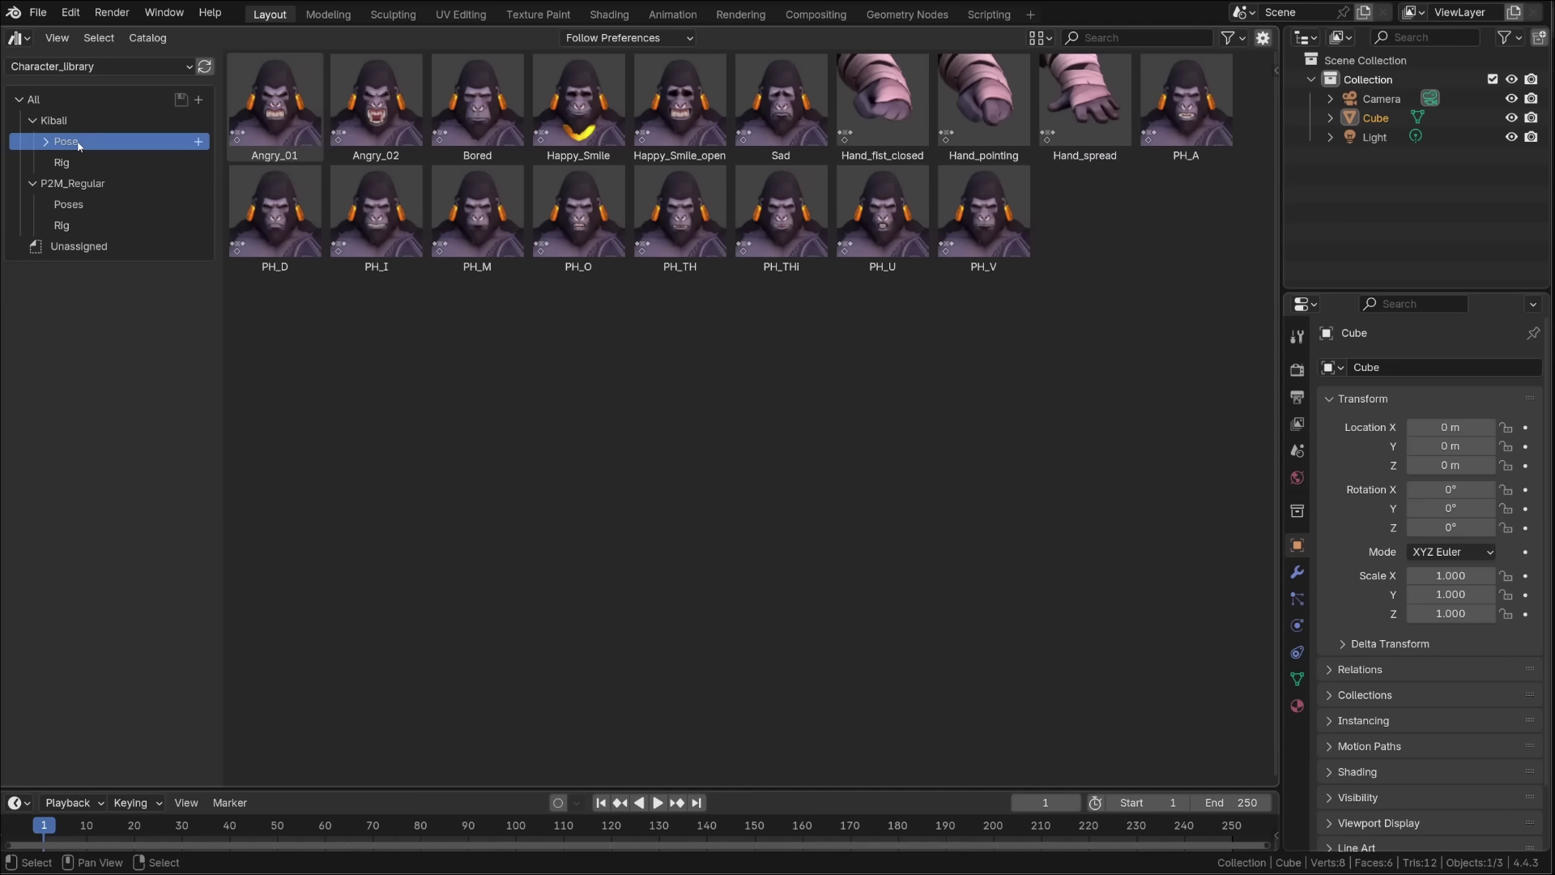
click(45, 142)
click(69, 162)
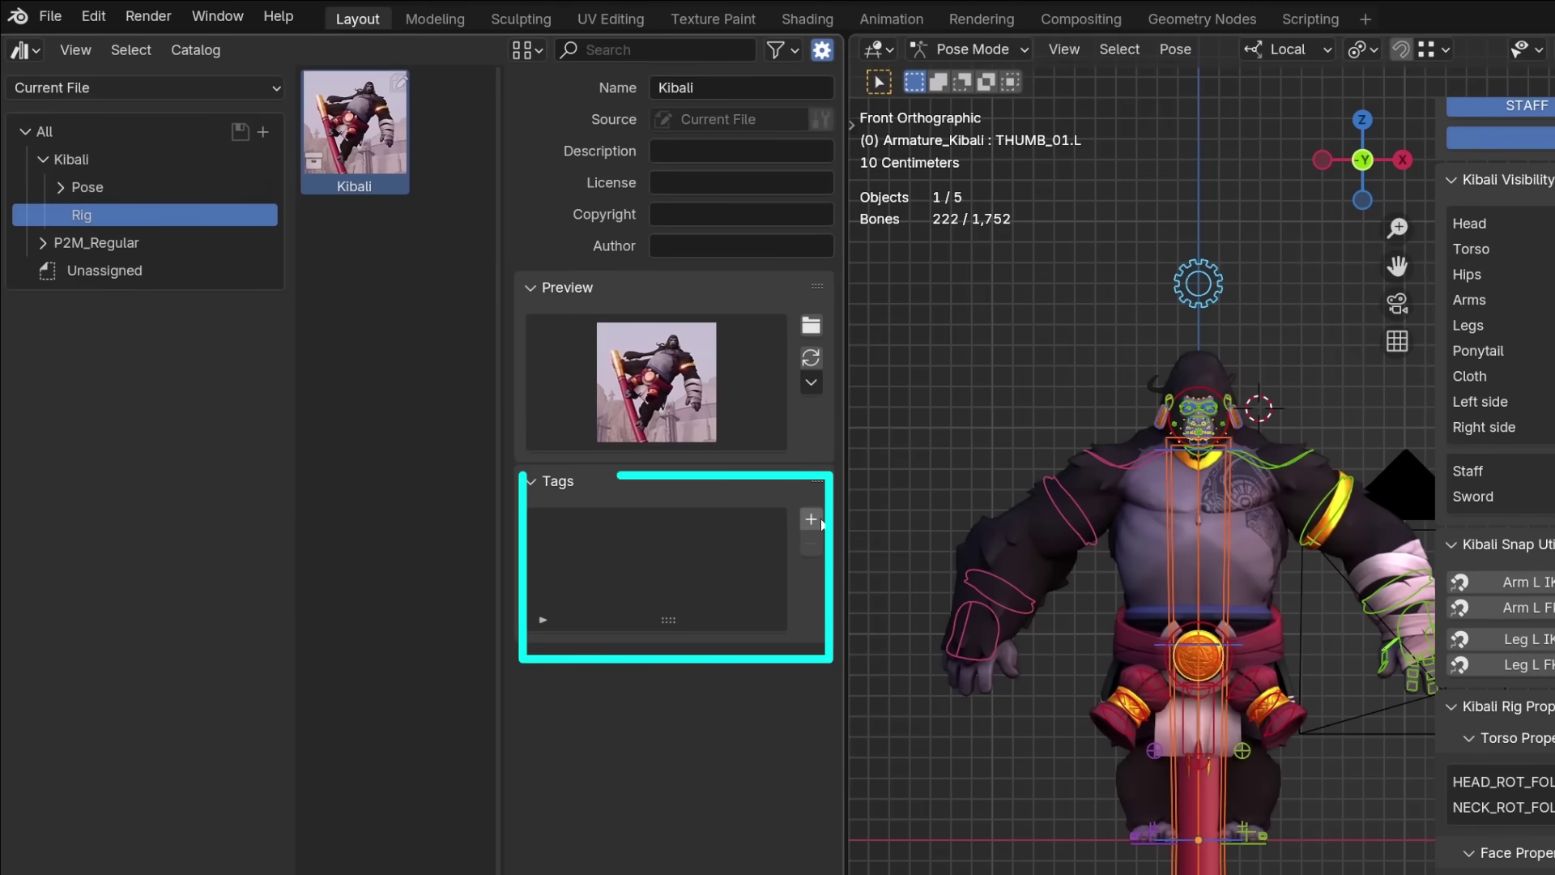
Add an Armature tag to the Kibali asset.
click(612, 392)
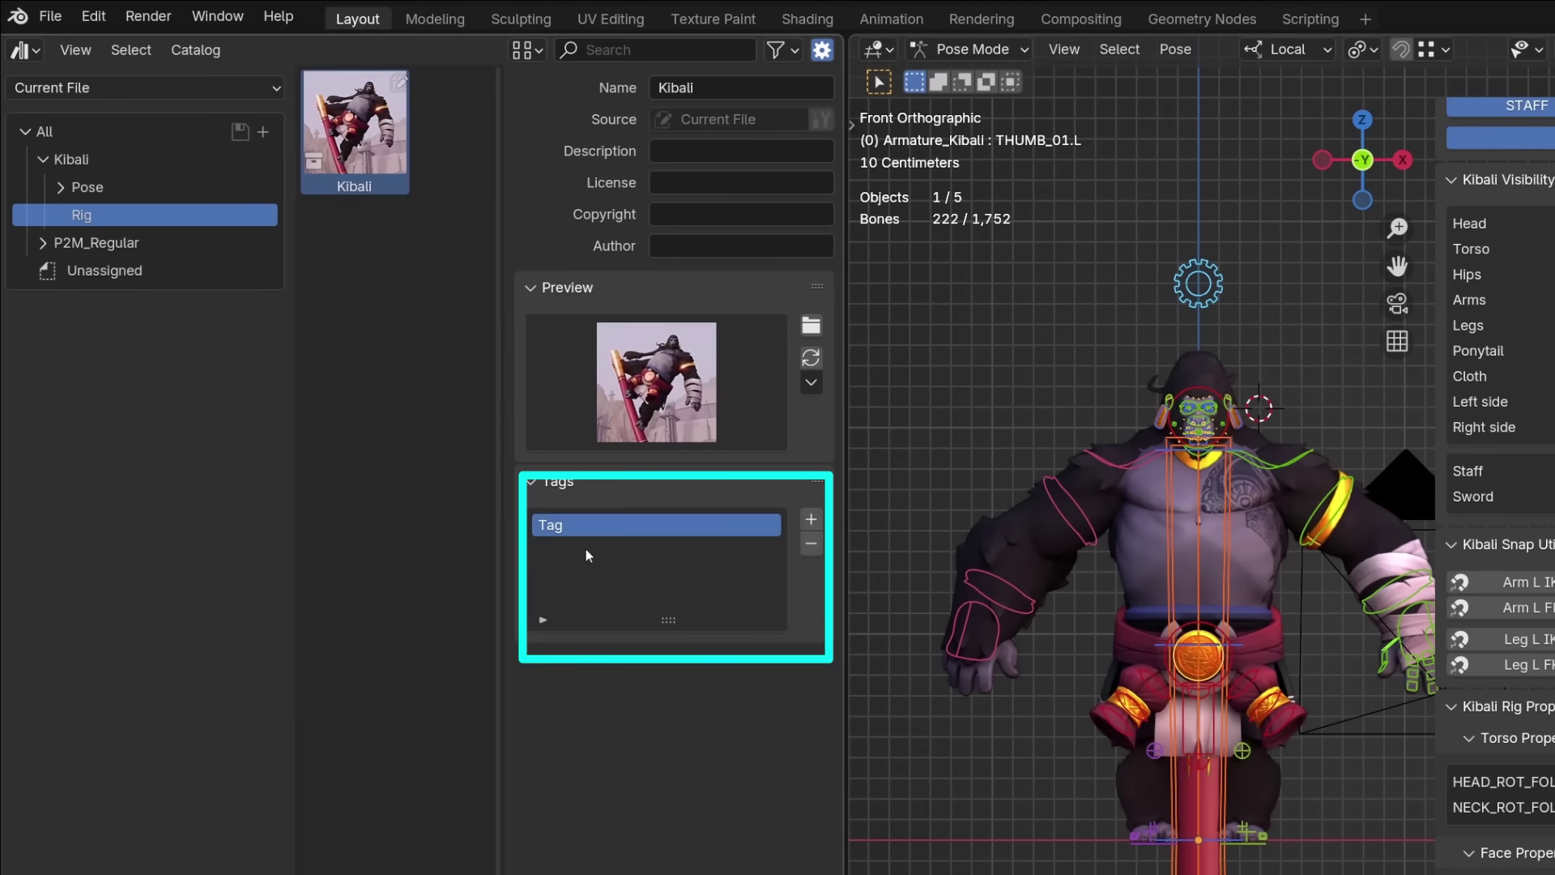
text(Armature)
key(Return)
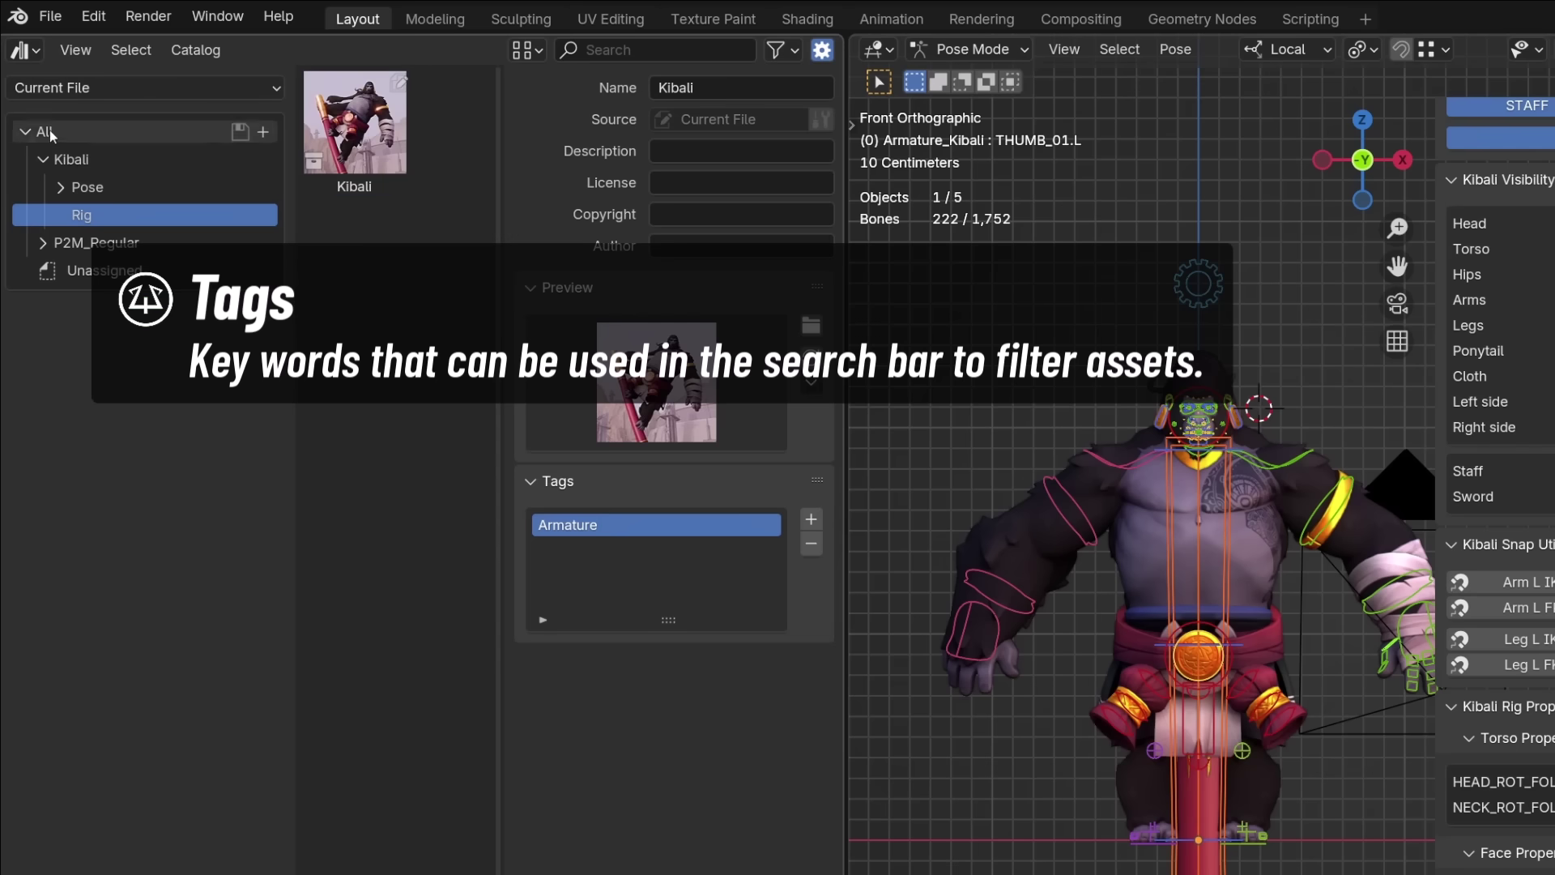
Show all catalogs and search the assets for 'ar', then for 'k'.
click(47, 132)
click(669, 47)
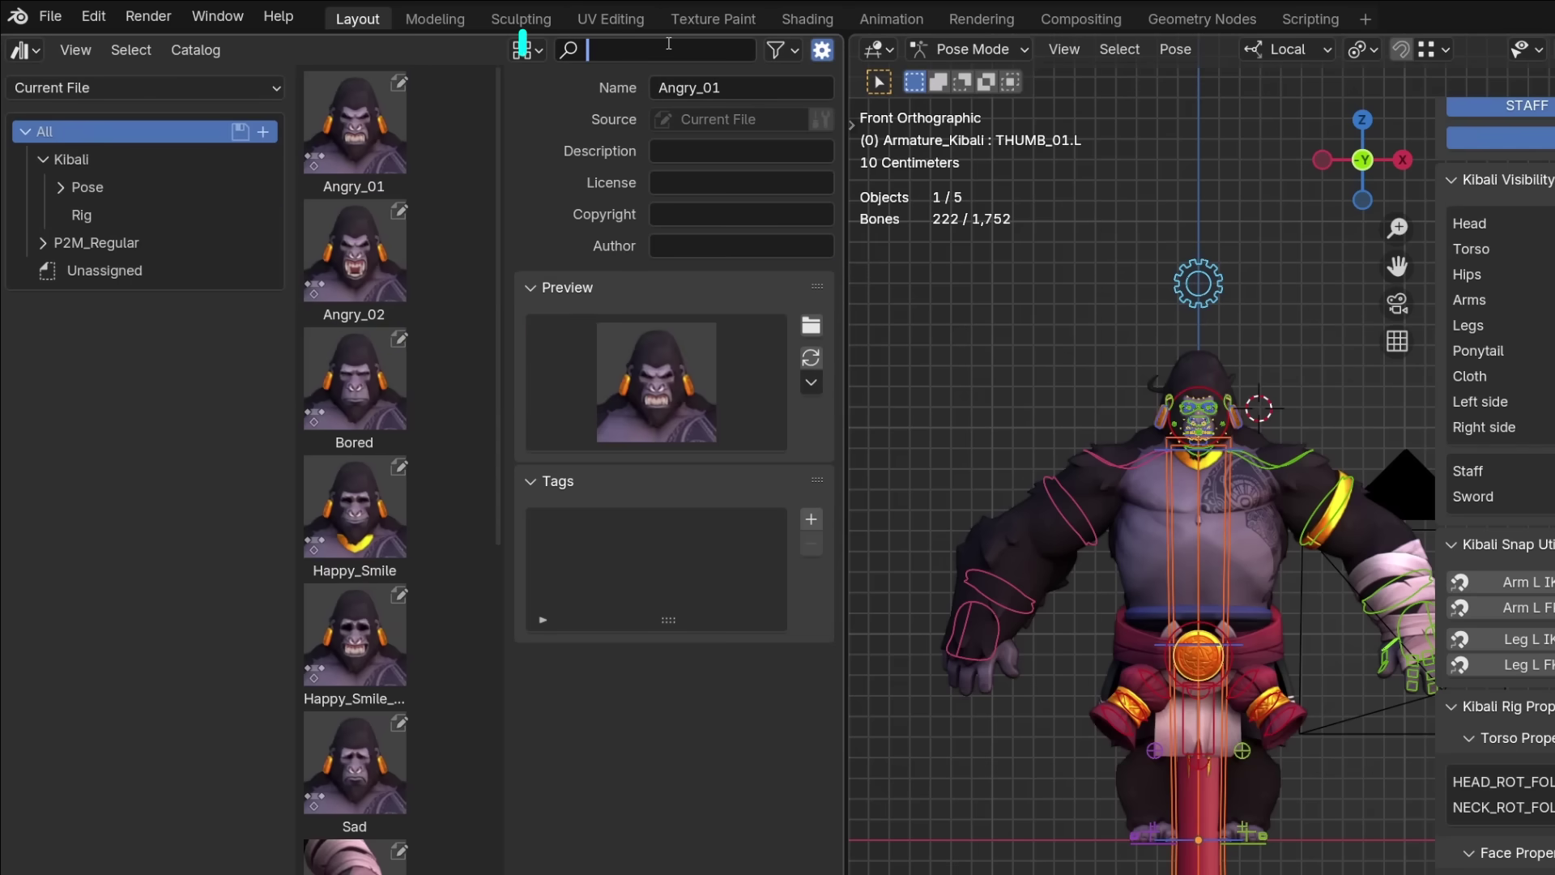
text(arma)
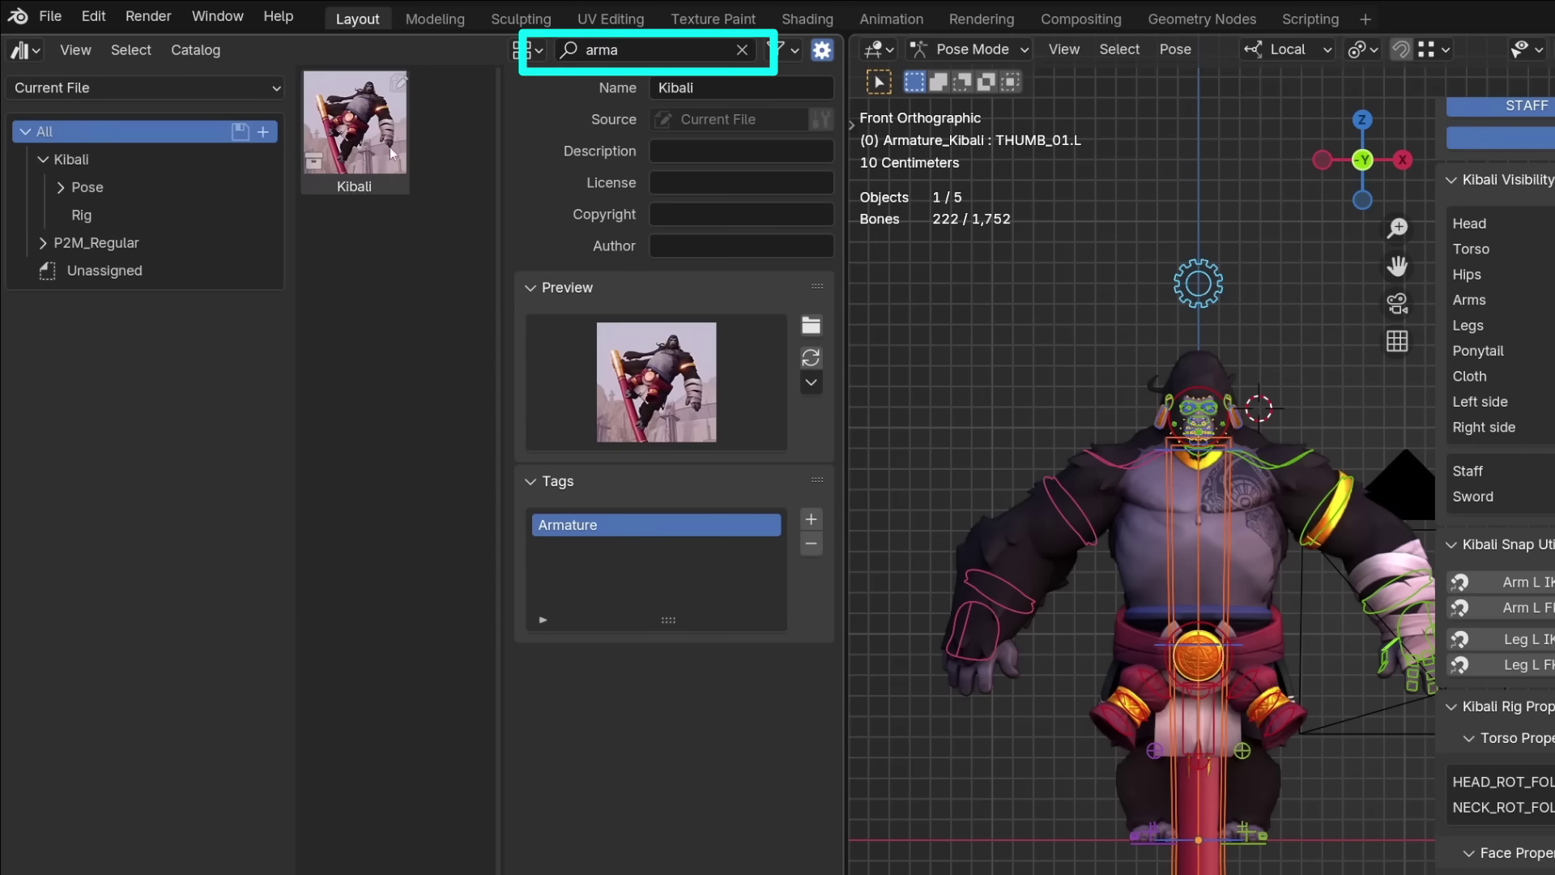
key(Return)
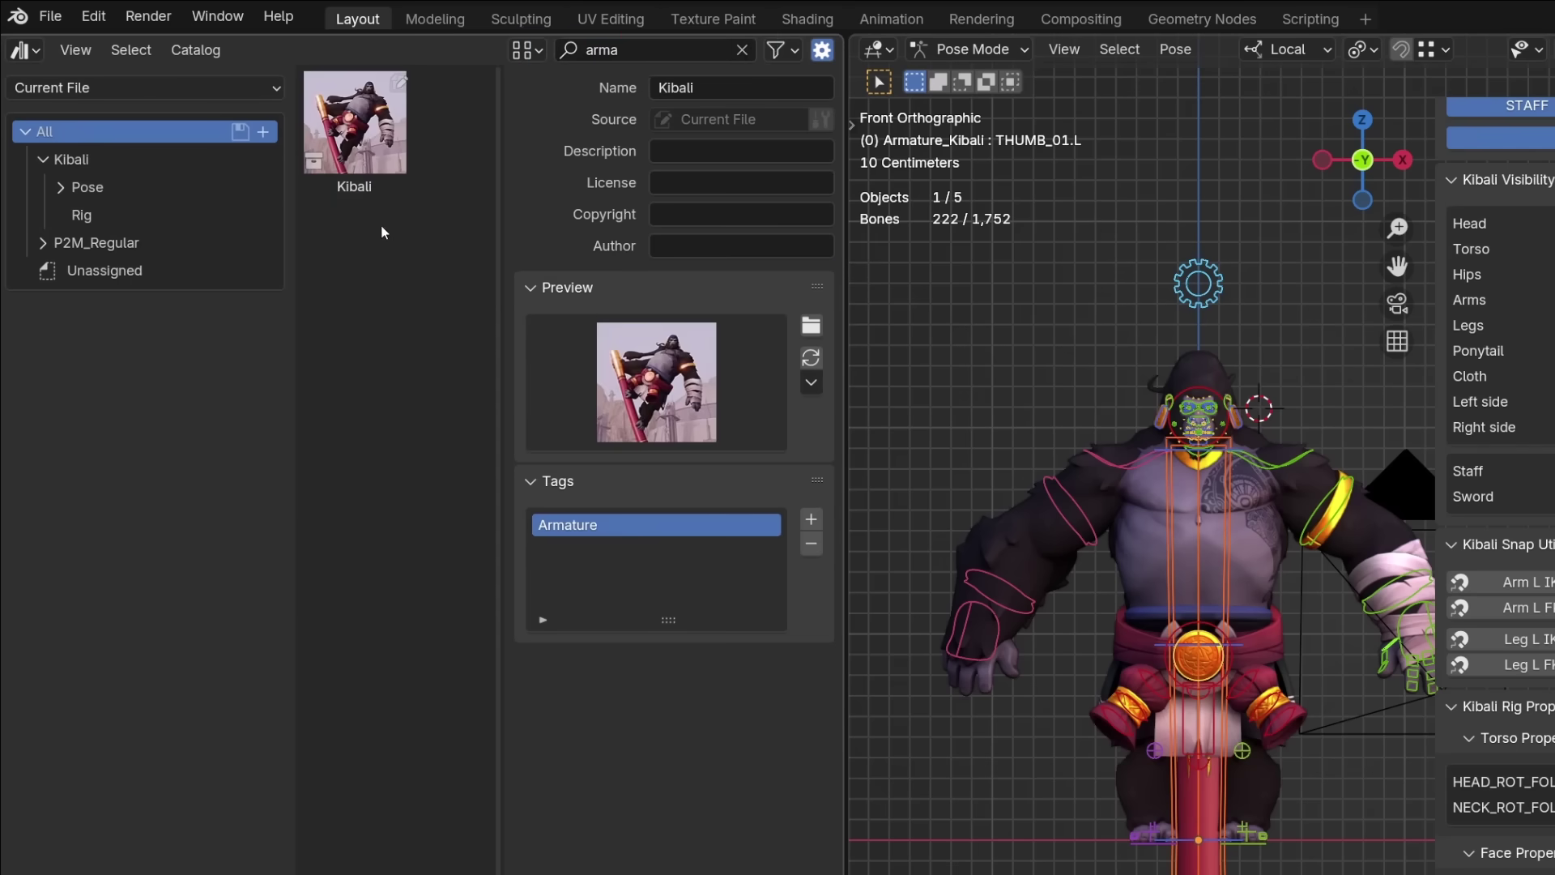
click(667, 50)
key(BackSpace)
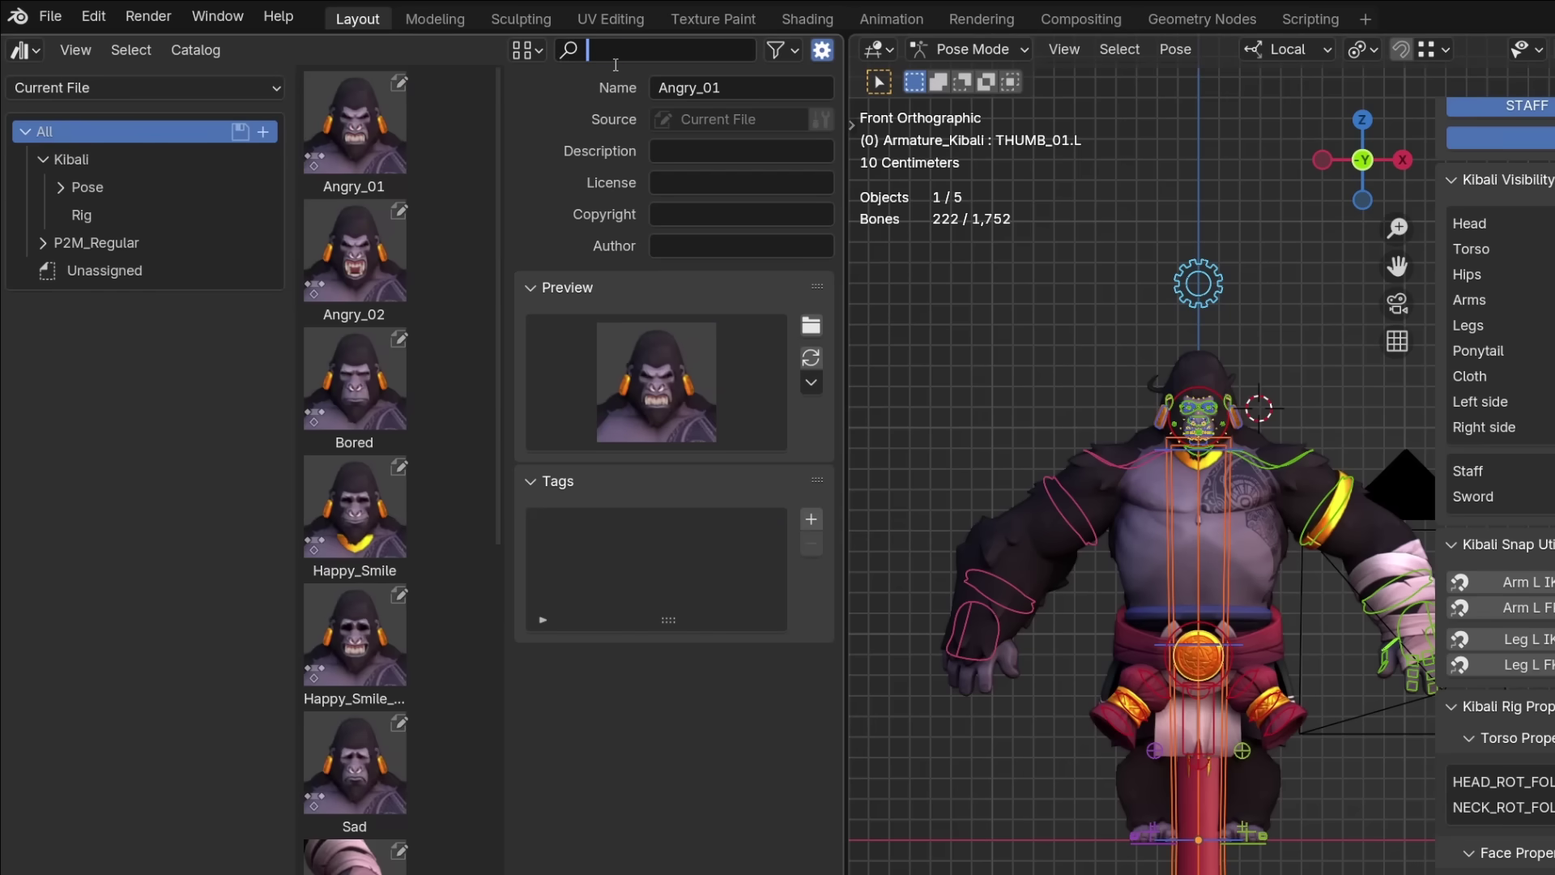
text(k)
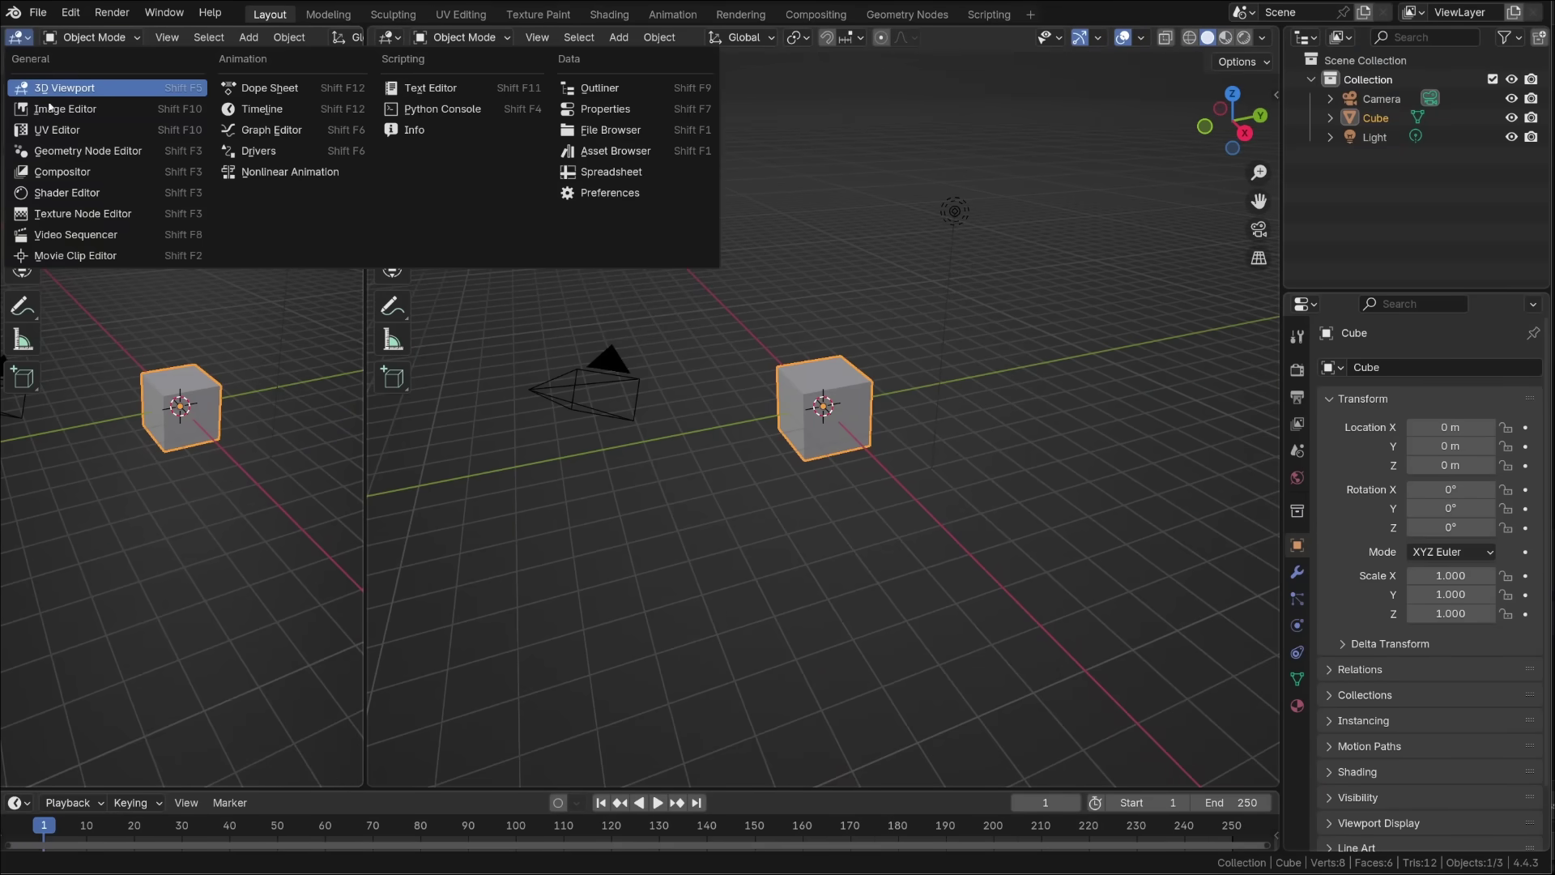
Make the left area a wider Asset Browser showing Character_library's P2M_Regular > Rig catalog.
click(609, 152)
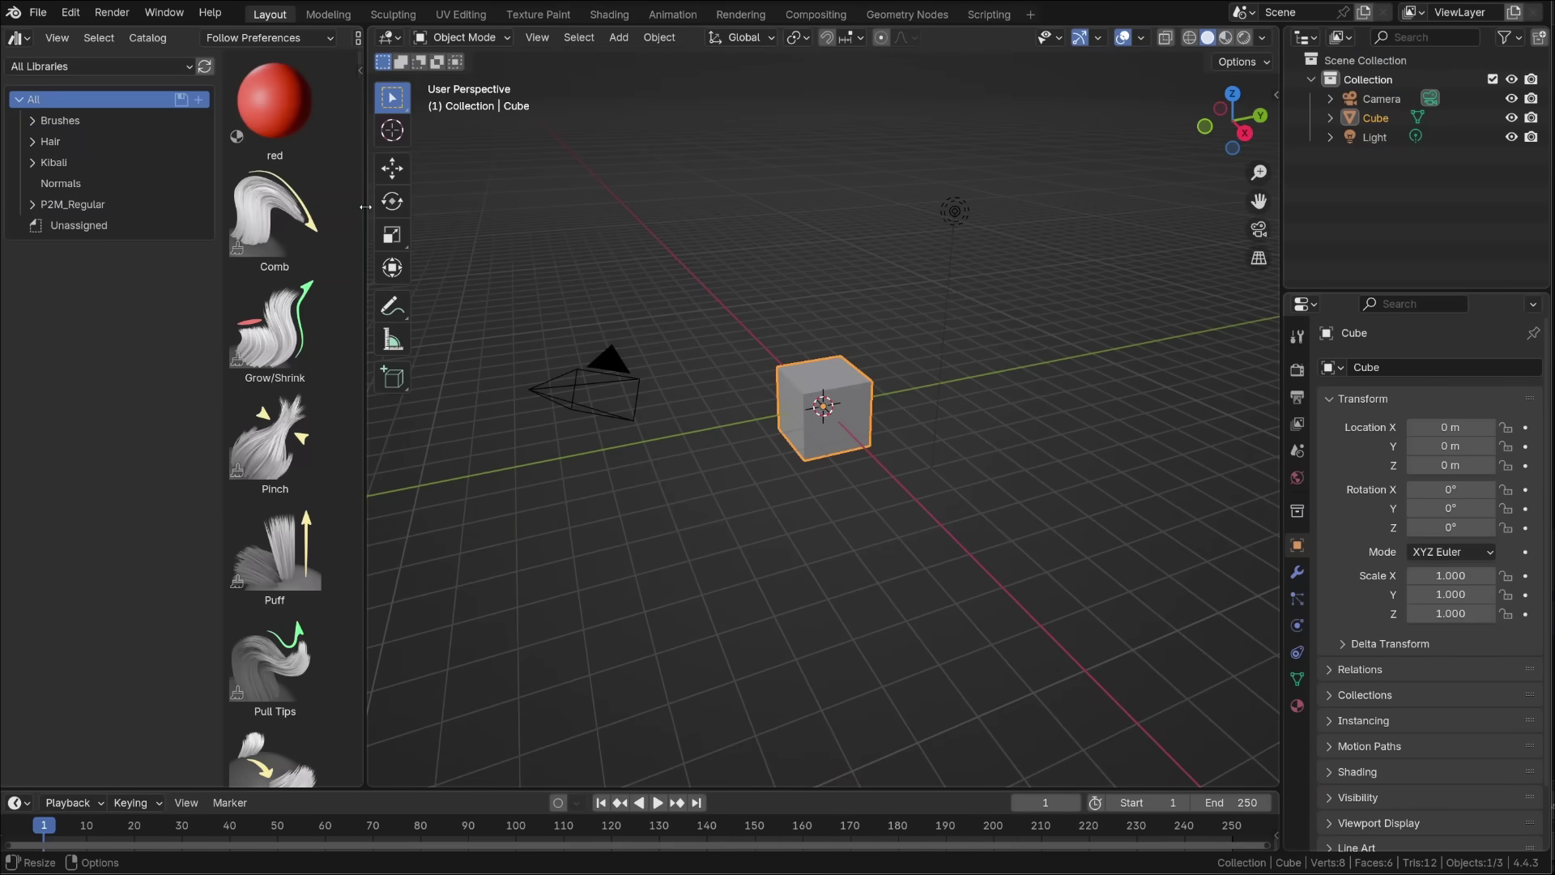
drag(366, 212, 515, 213)
click(45, 66)
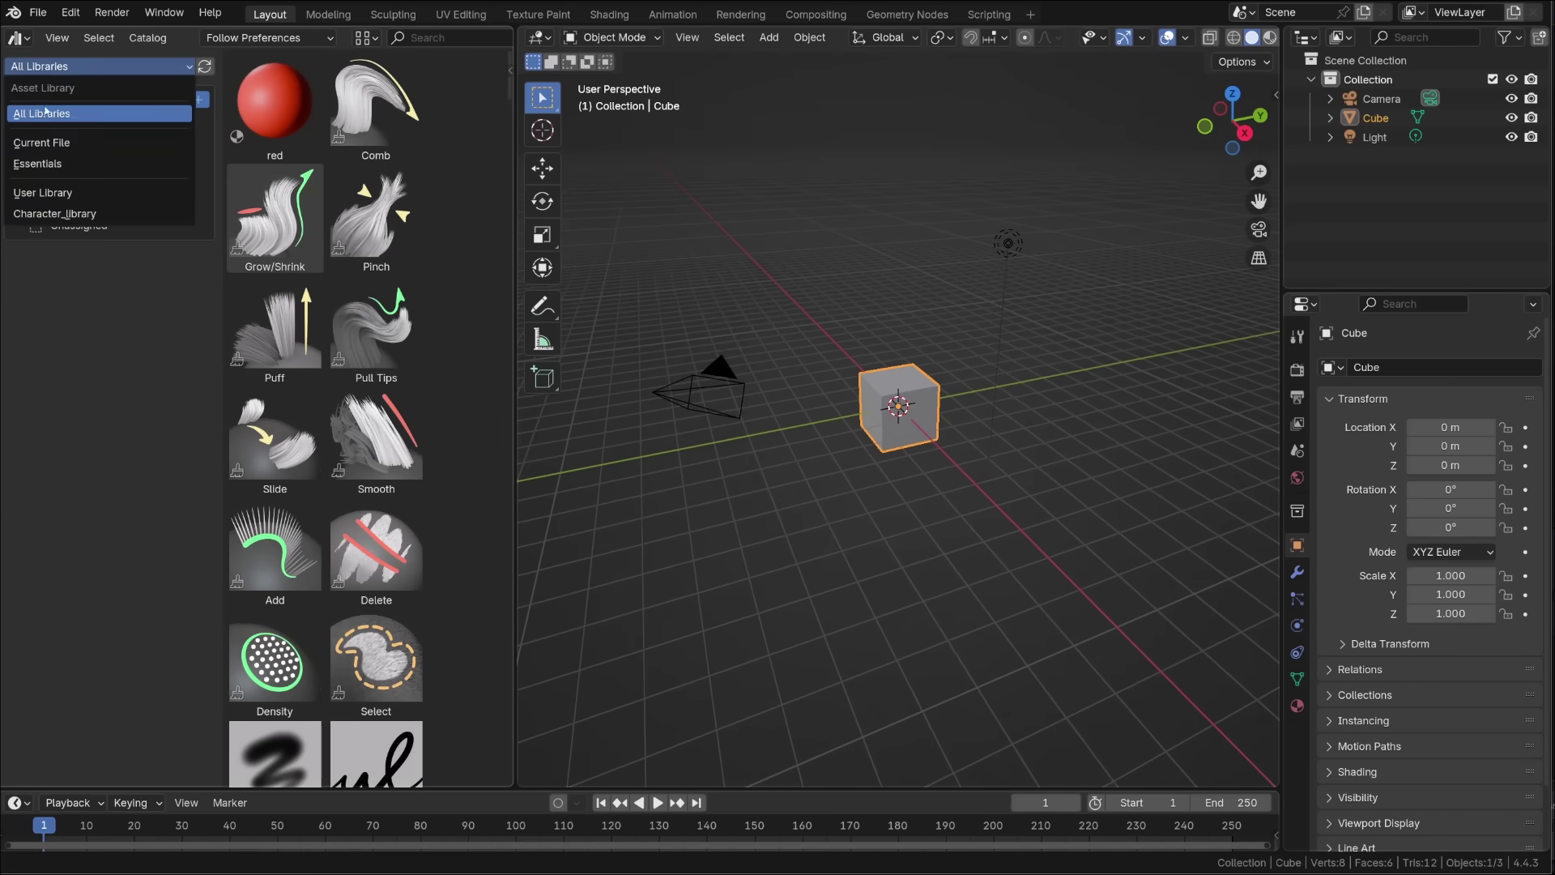
click(56, 214)
click(62, 143)
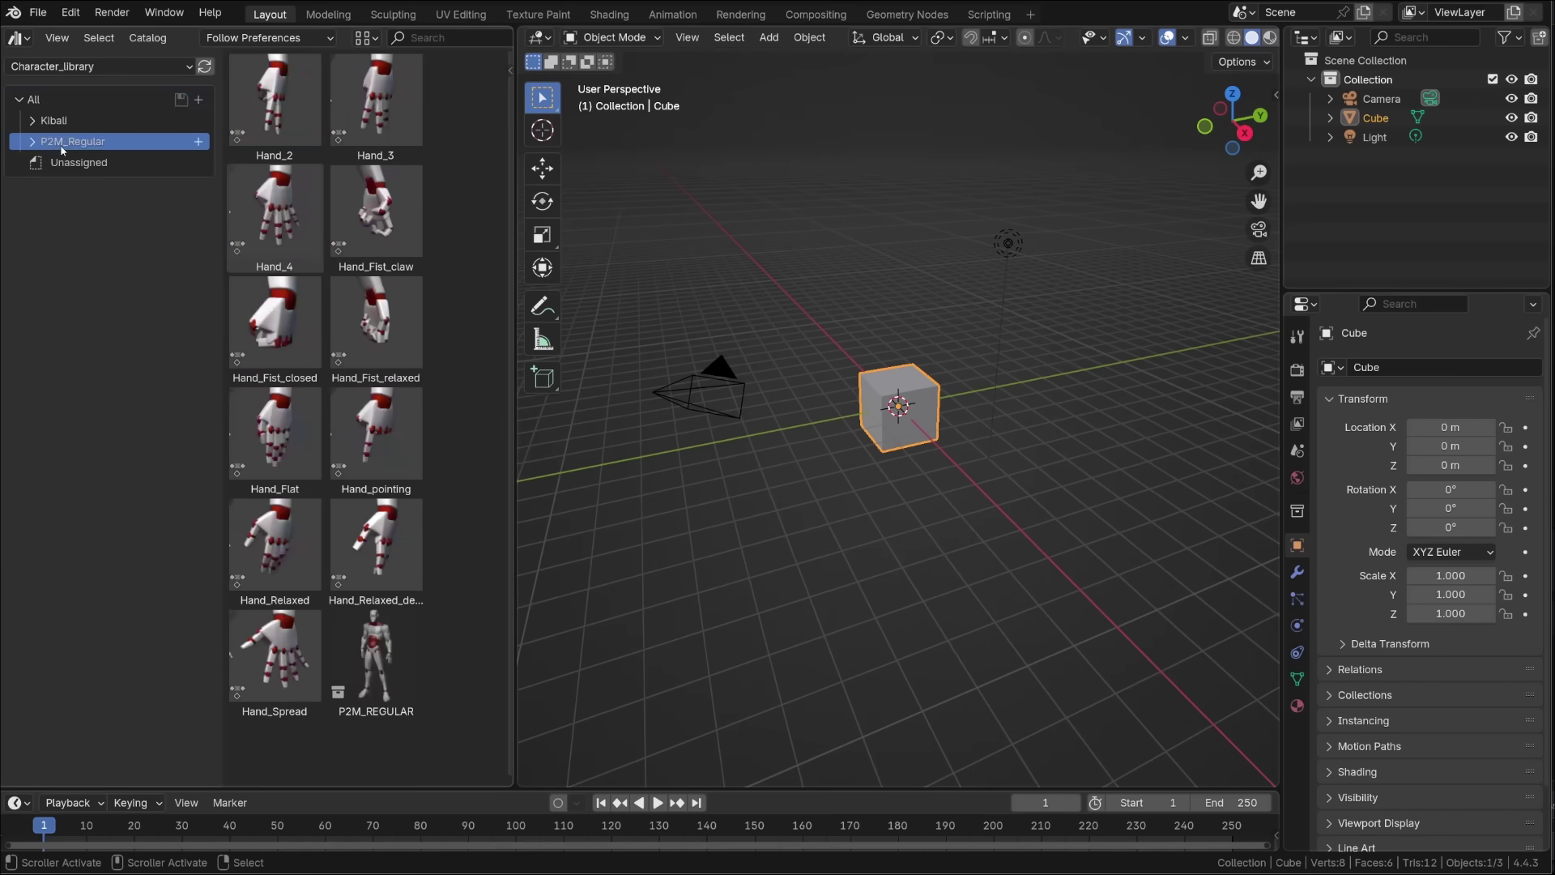
click(33, 143)
click(62, 183)
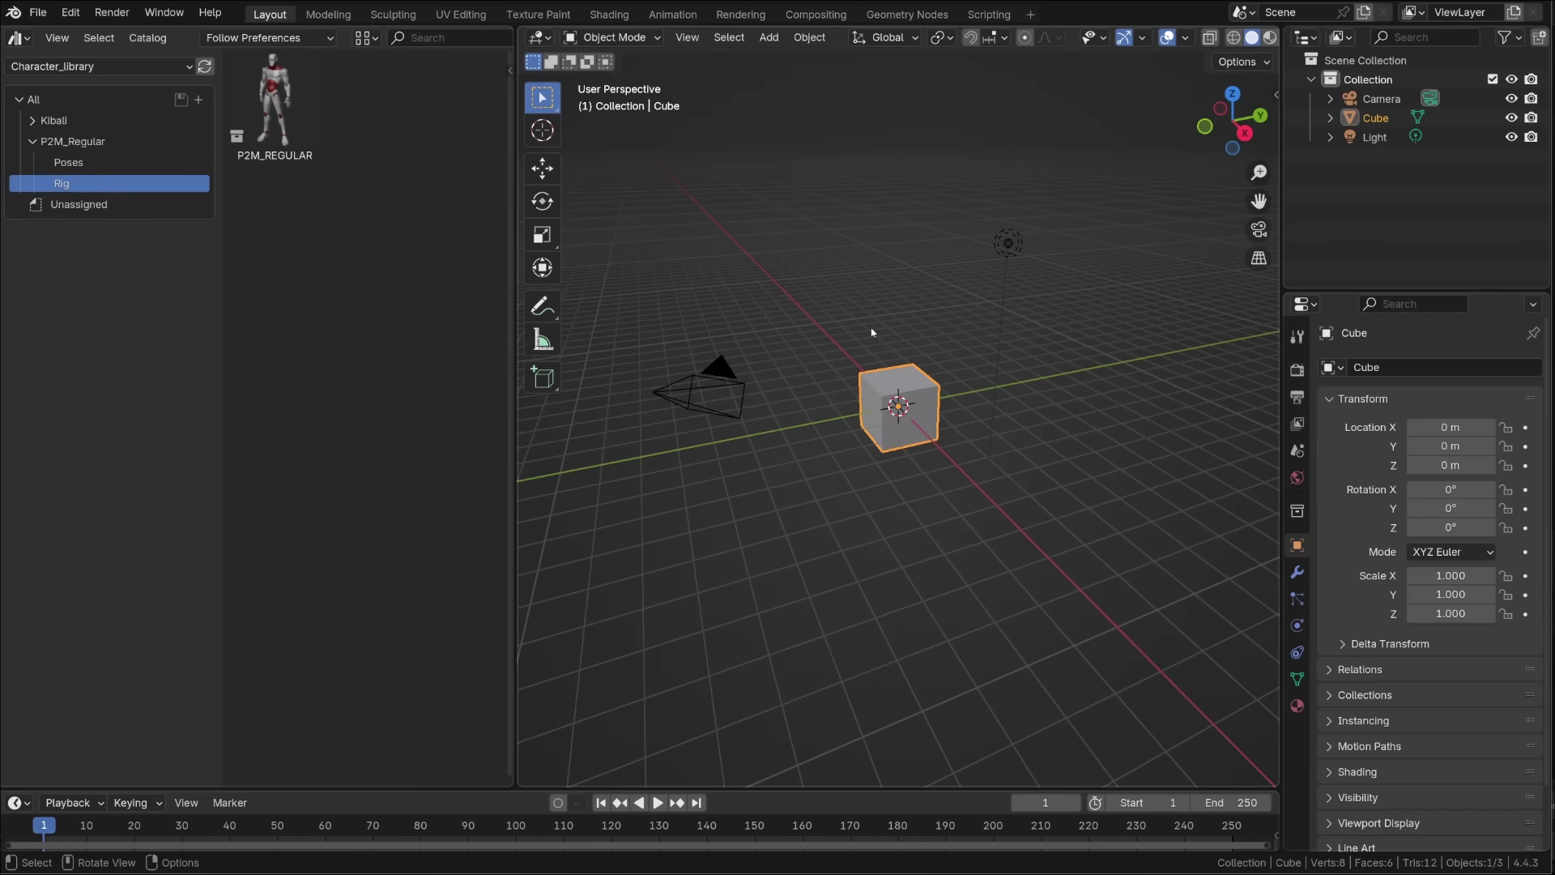
Check the library's default import method in Preferences, then set Import Method to Link.
click(324, 37)
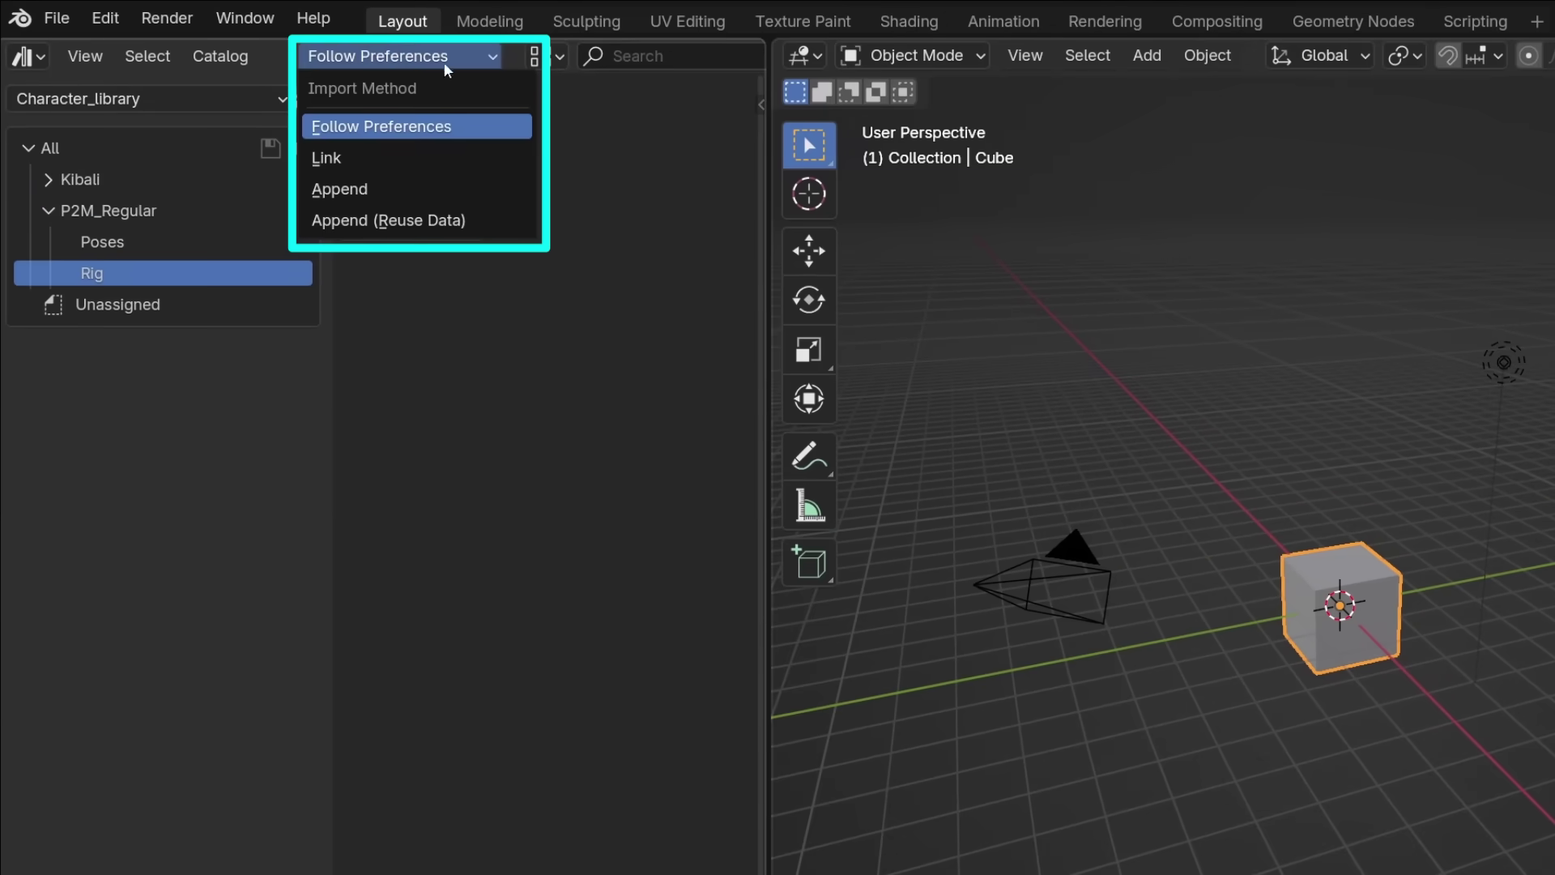
click(106, 17)
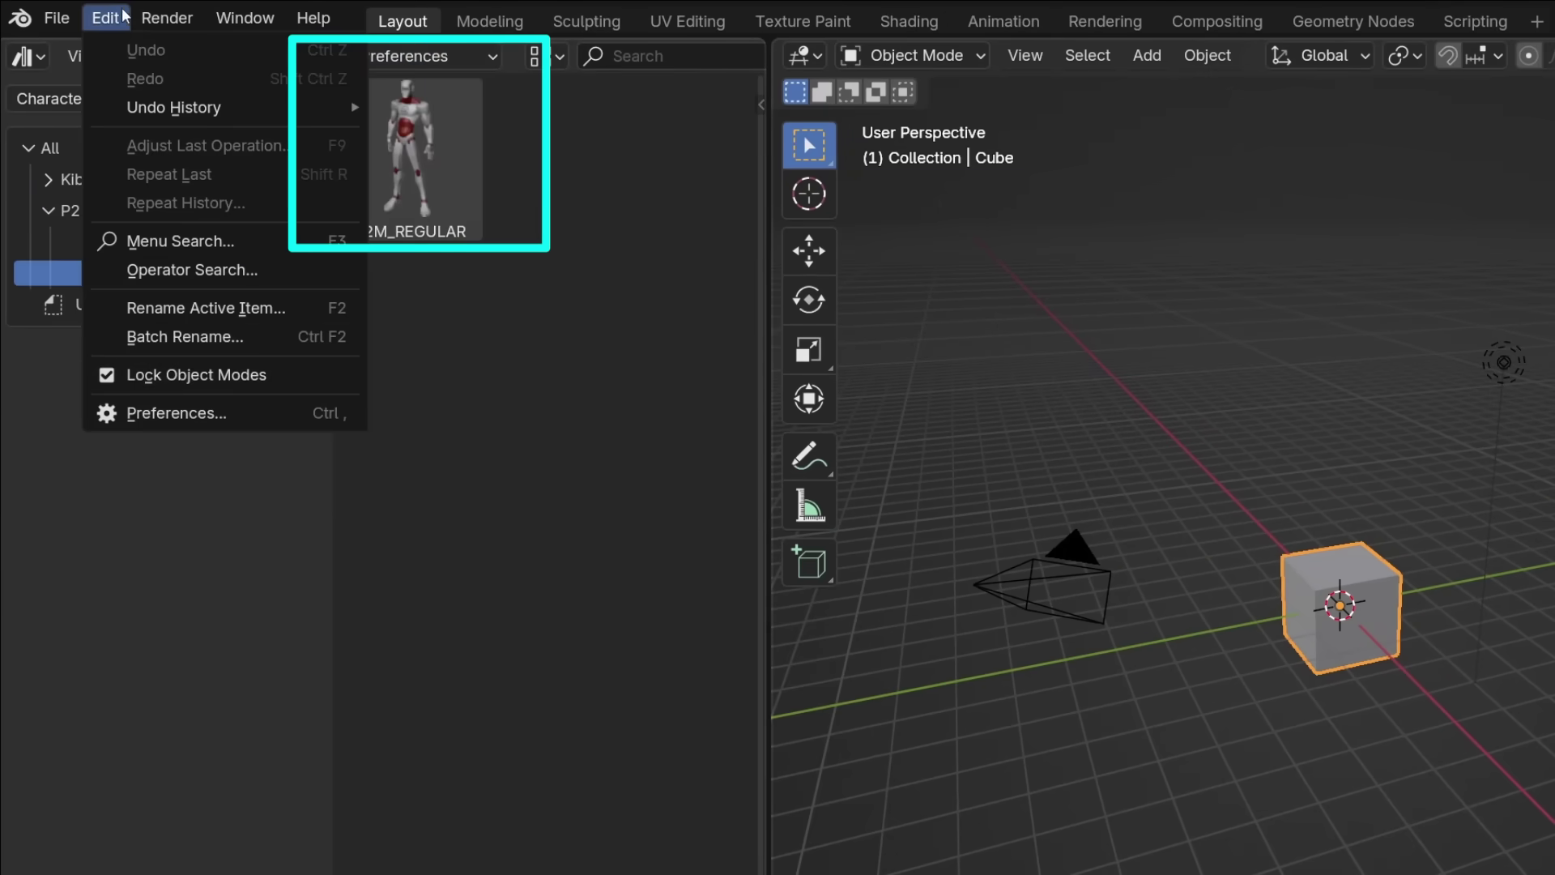
click(176, 413)
drag(150, 43, 644, 143)
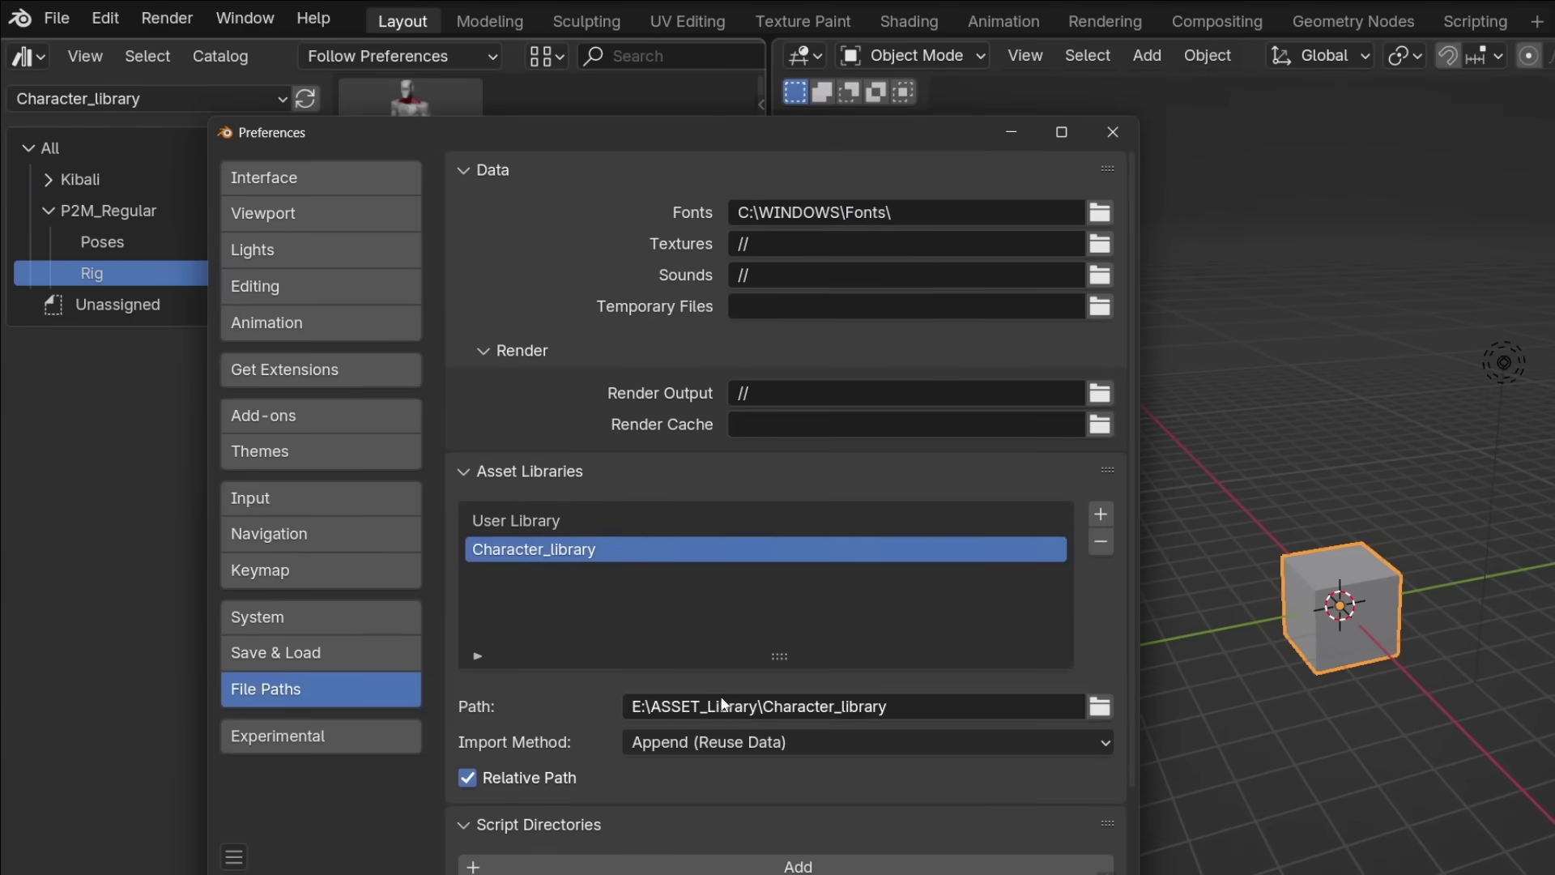
scroll(616, 674, down, 3)
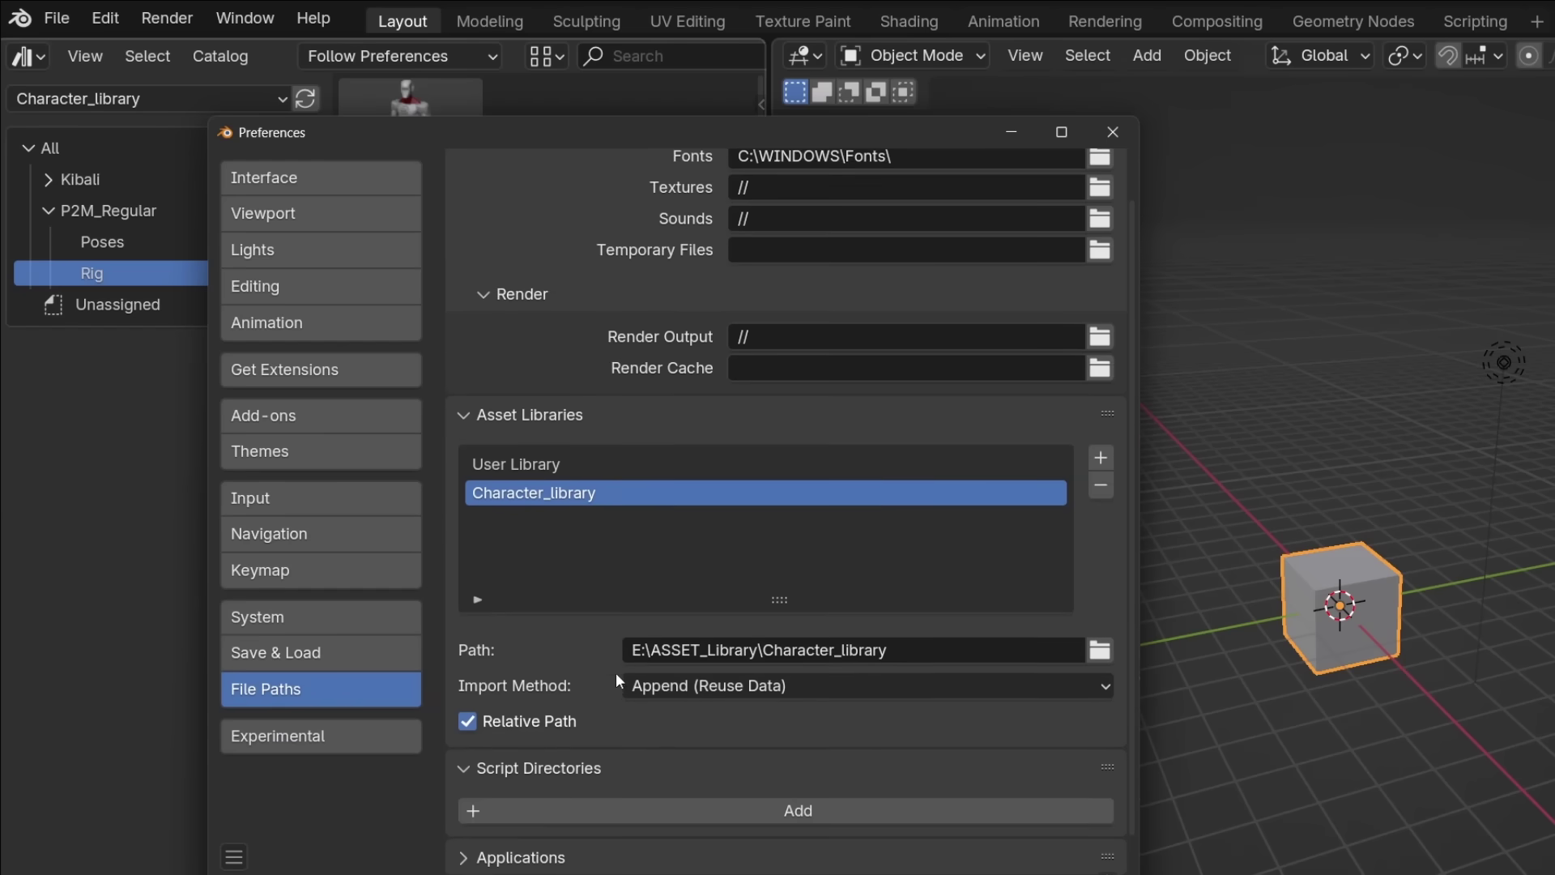
click(735, 655)
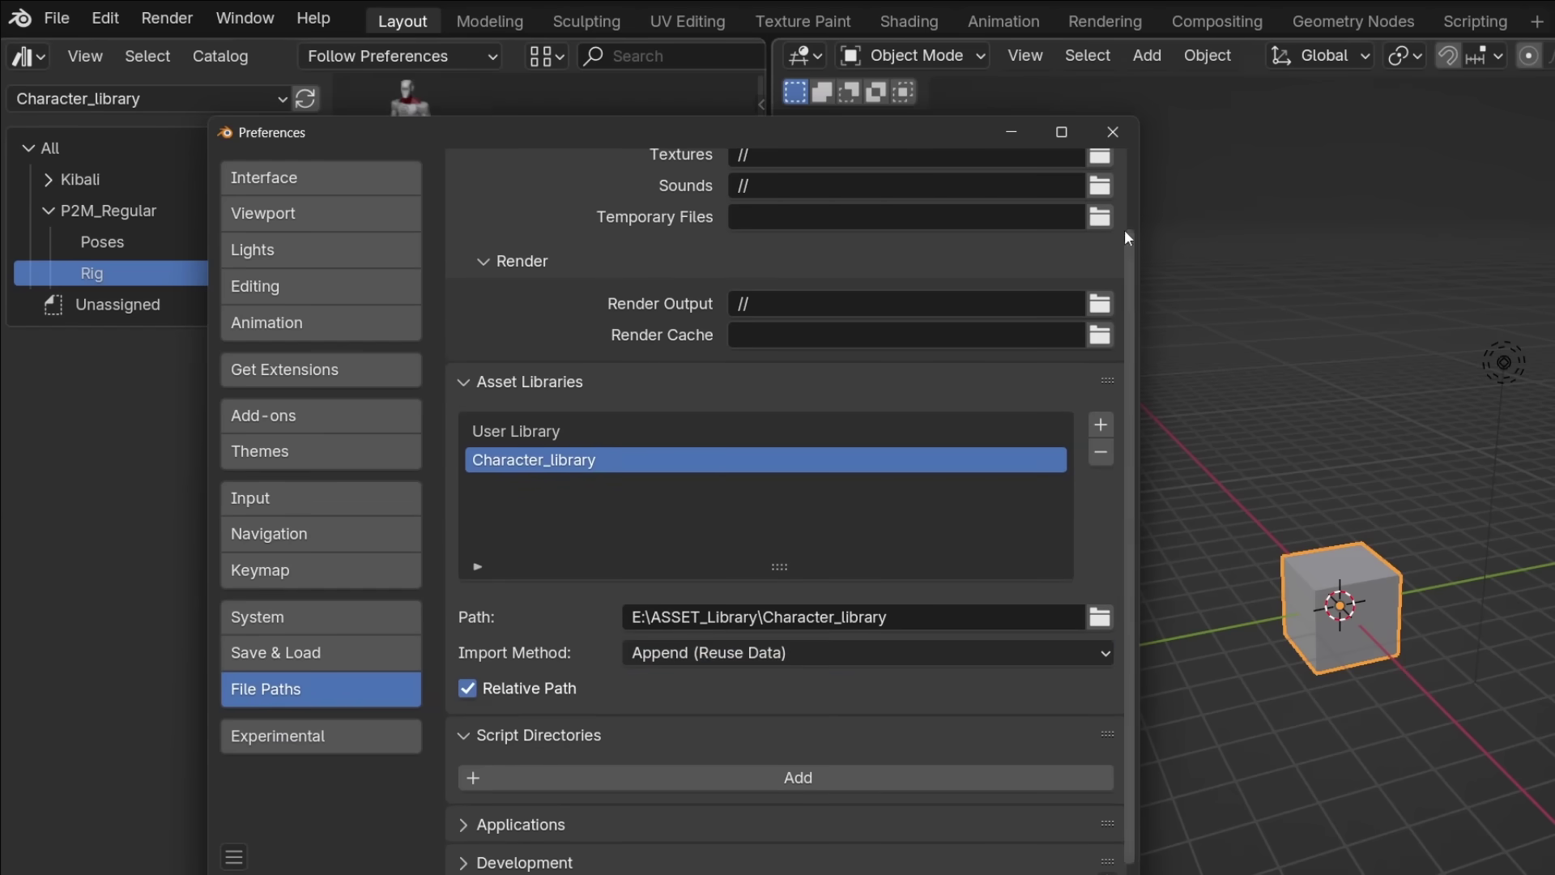
click(1113, 132)
click(381, 60)
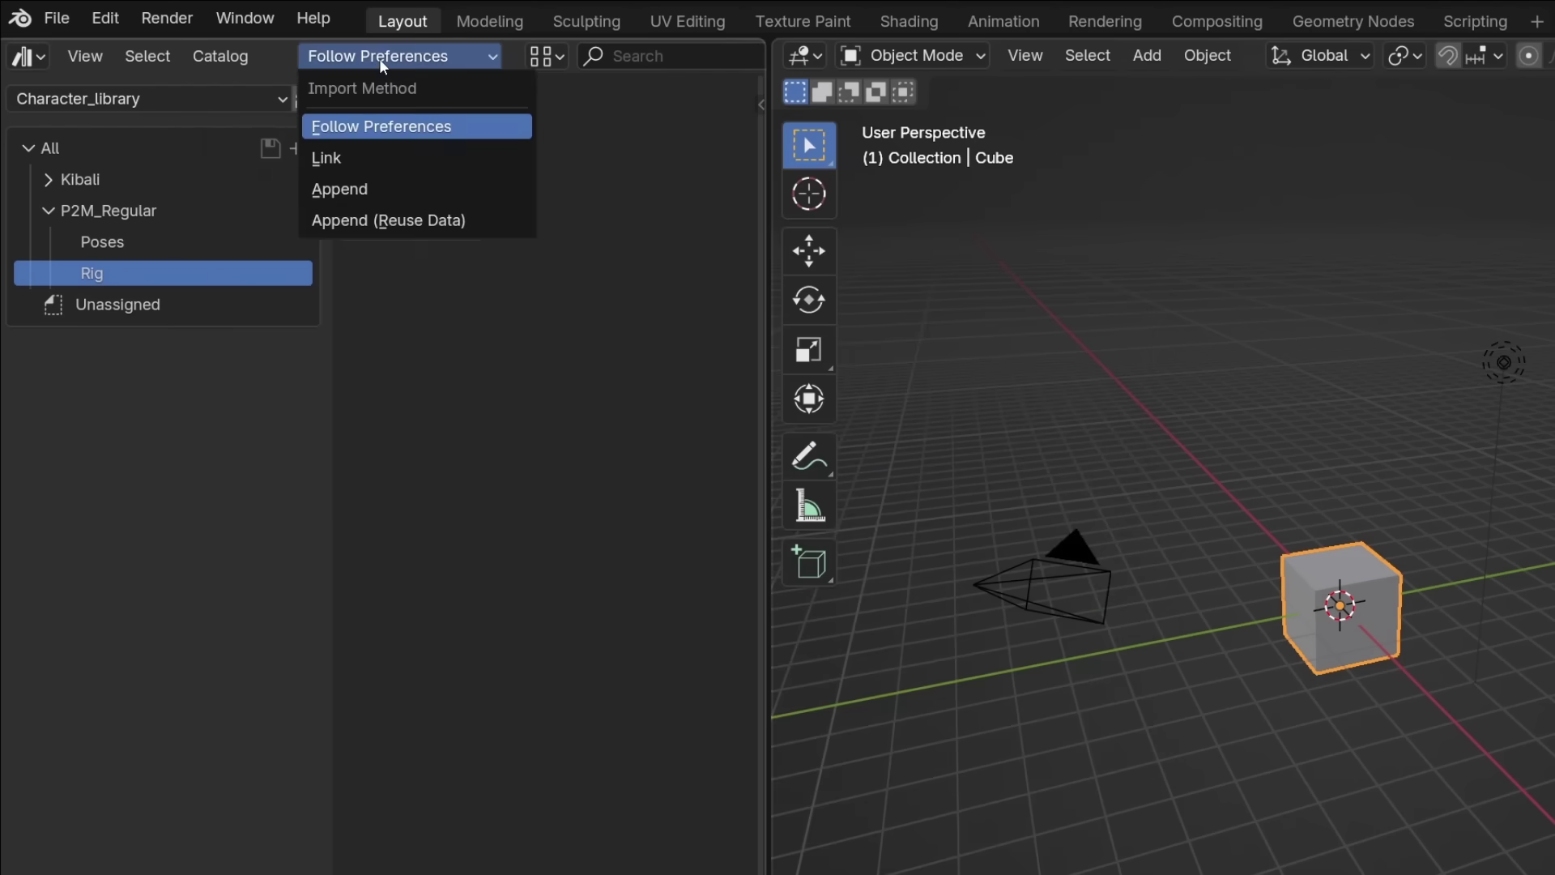
click(352, 158)
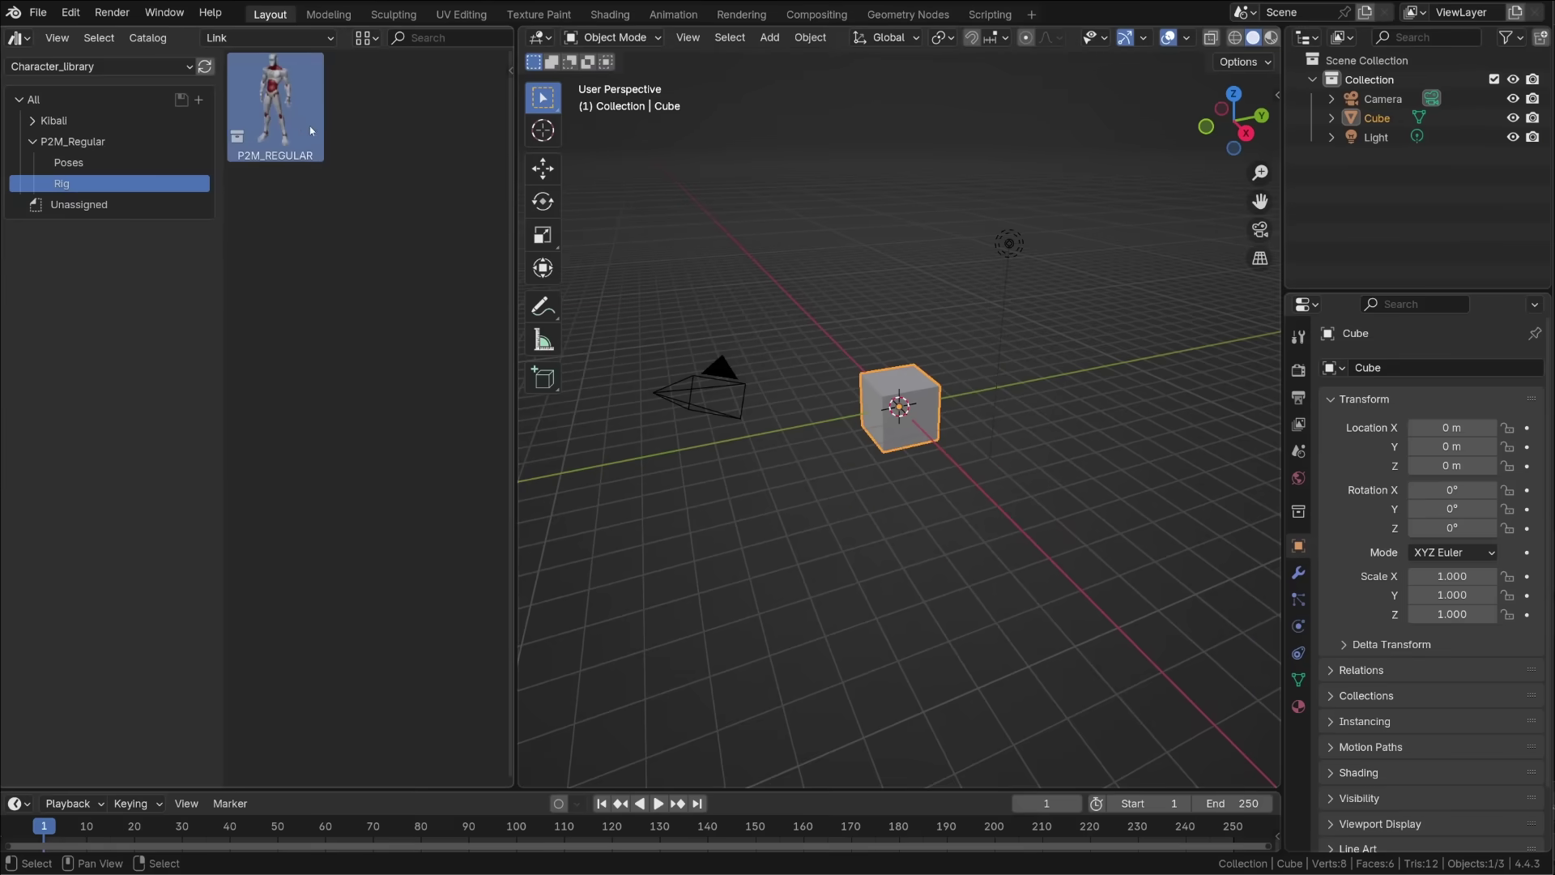
Link the P2M_REGULAR rig into the scene and delete the cube, light and camera.
drag(311, 130, 876, 421)
middle_drag(827, 458, 915, 421)
click(931, 405)
key(Delete)
click(1041, 251)
key(x)
click(1006, 267)
click(903, 455)
key(x)
click(874, 452)
Make a Library Override of P2M_REGULAR (Selected & Content) and enter Pose Mode.
scroll(1146, 296, up, 10)
key(a)
right_click(1366, 99)
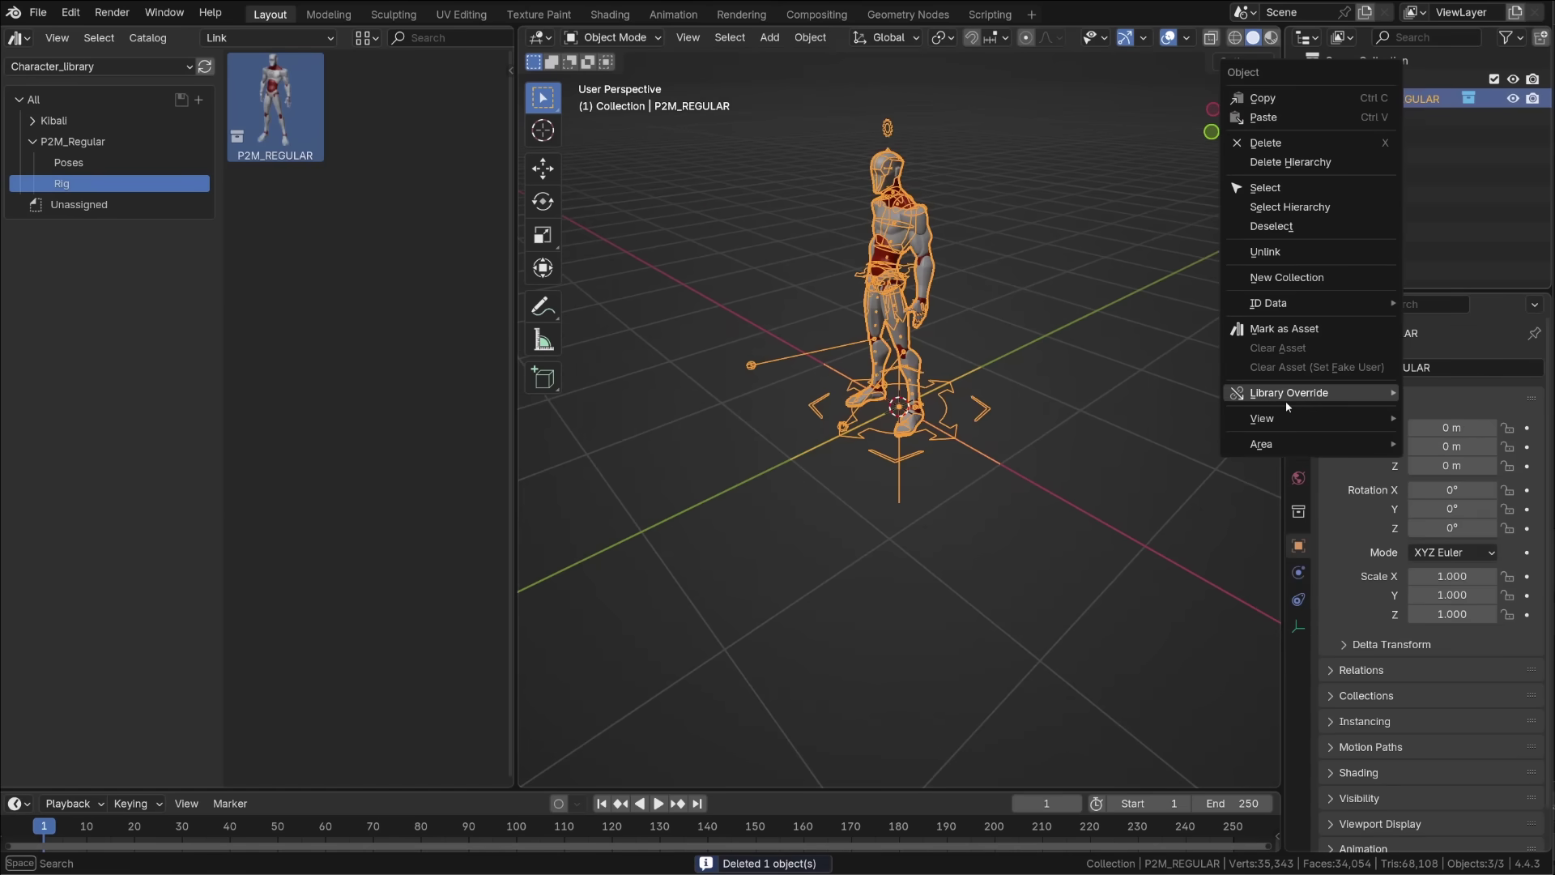
mouse_move(1288, 407)
mouse_move(1193, 399)
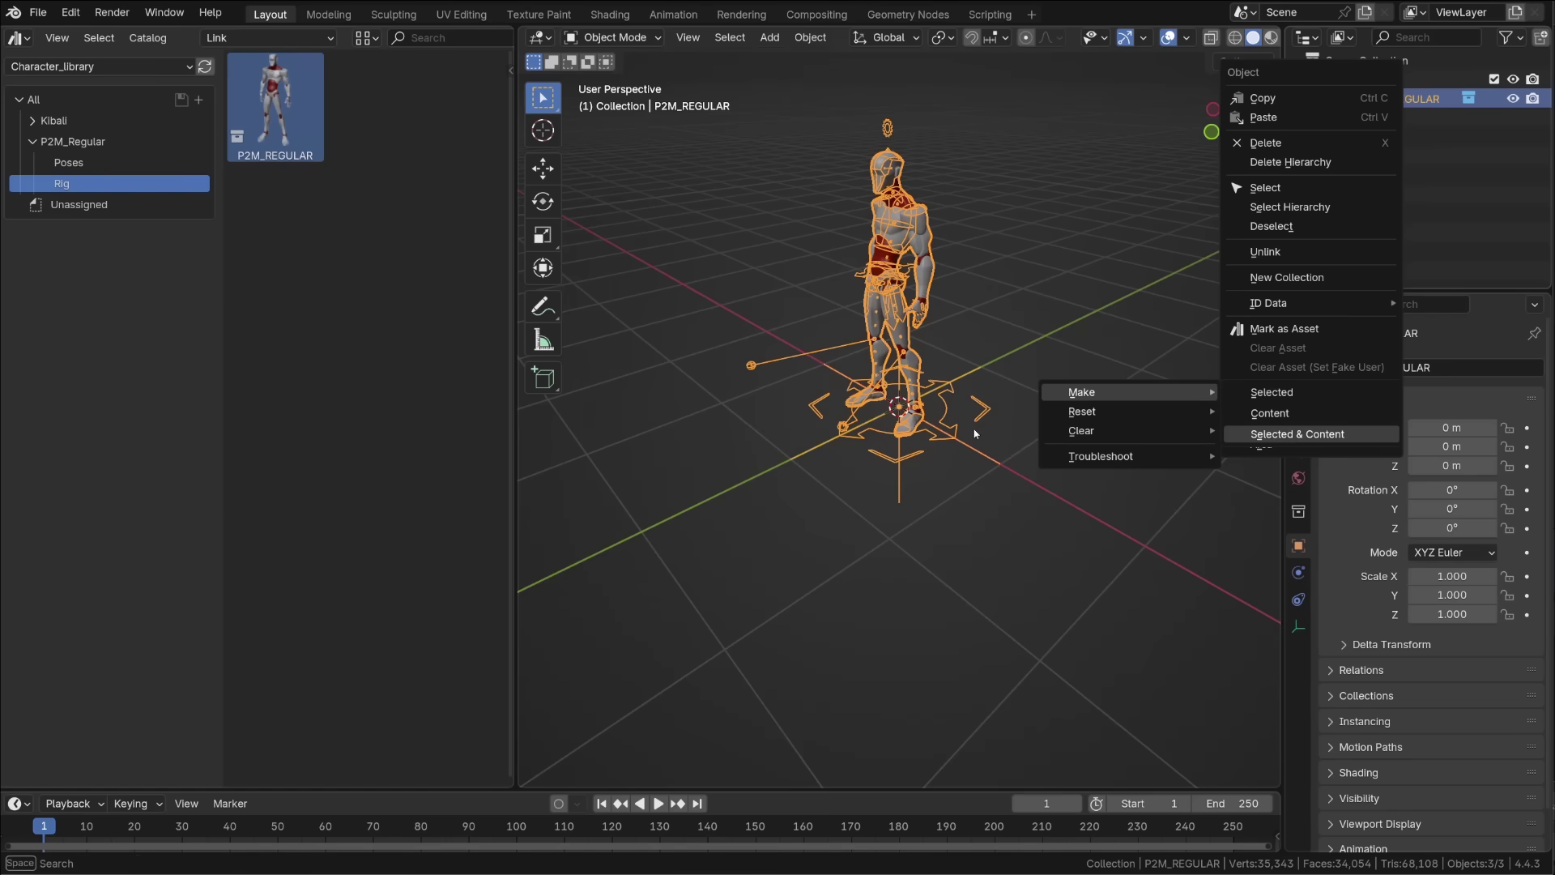
click(1297, 435)
key(ctrl+Tab)
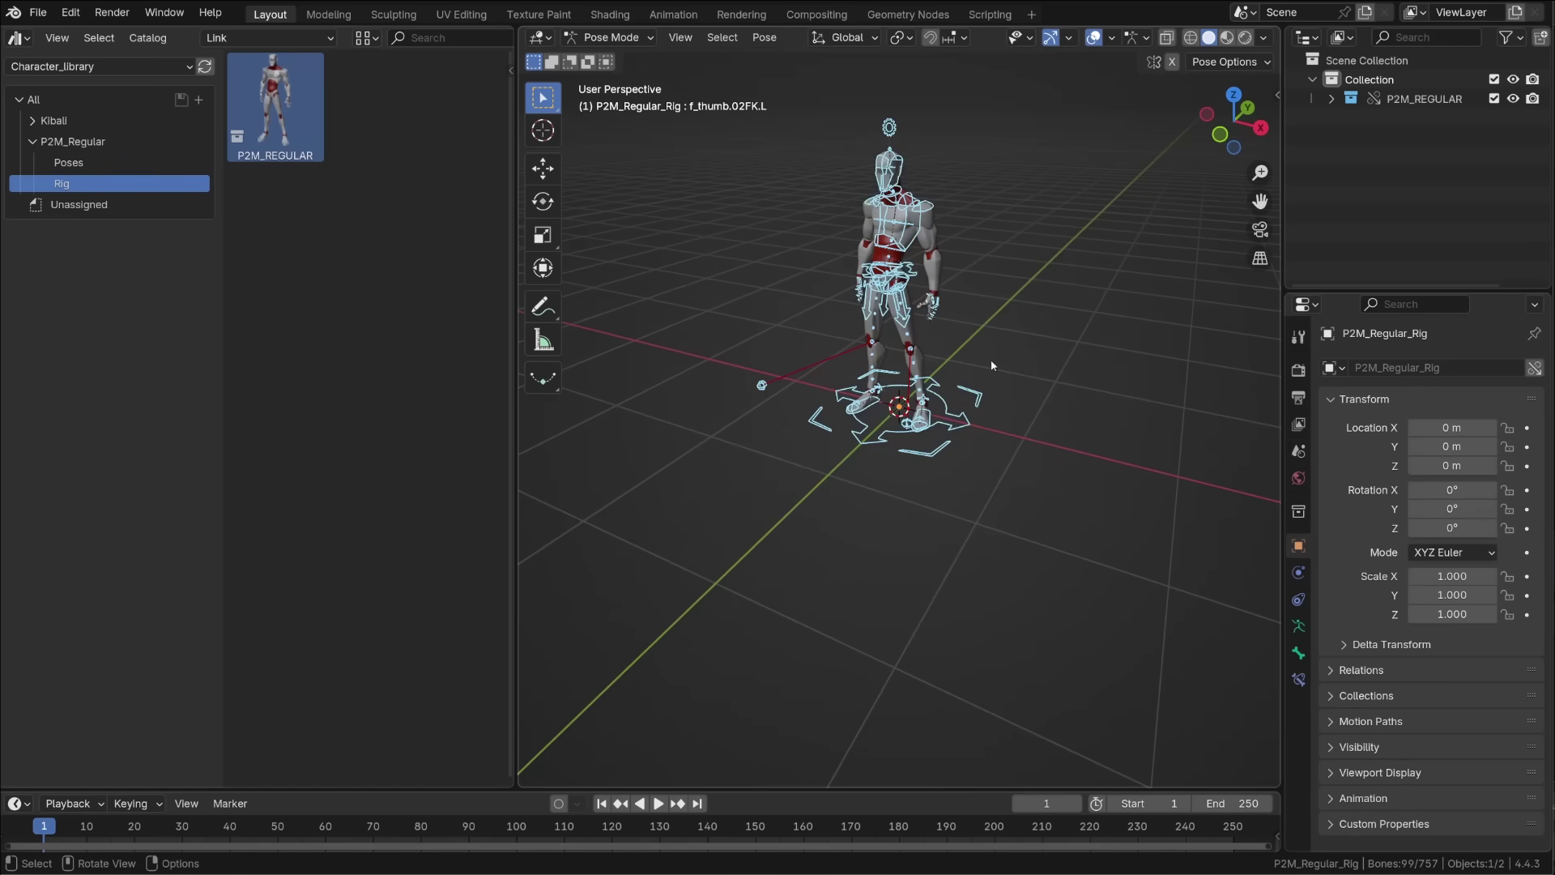
Back in Object Mode, set import to Append and drag in a second P2M_REGULAR copy.
key(ctrl+Tab)
click(267, 37)
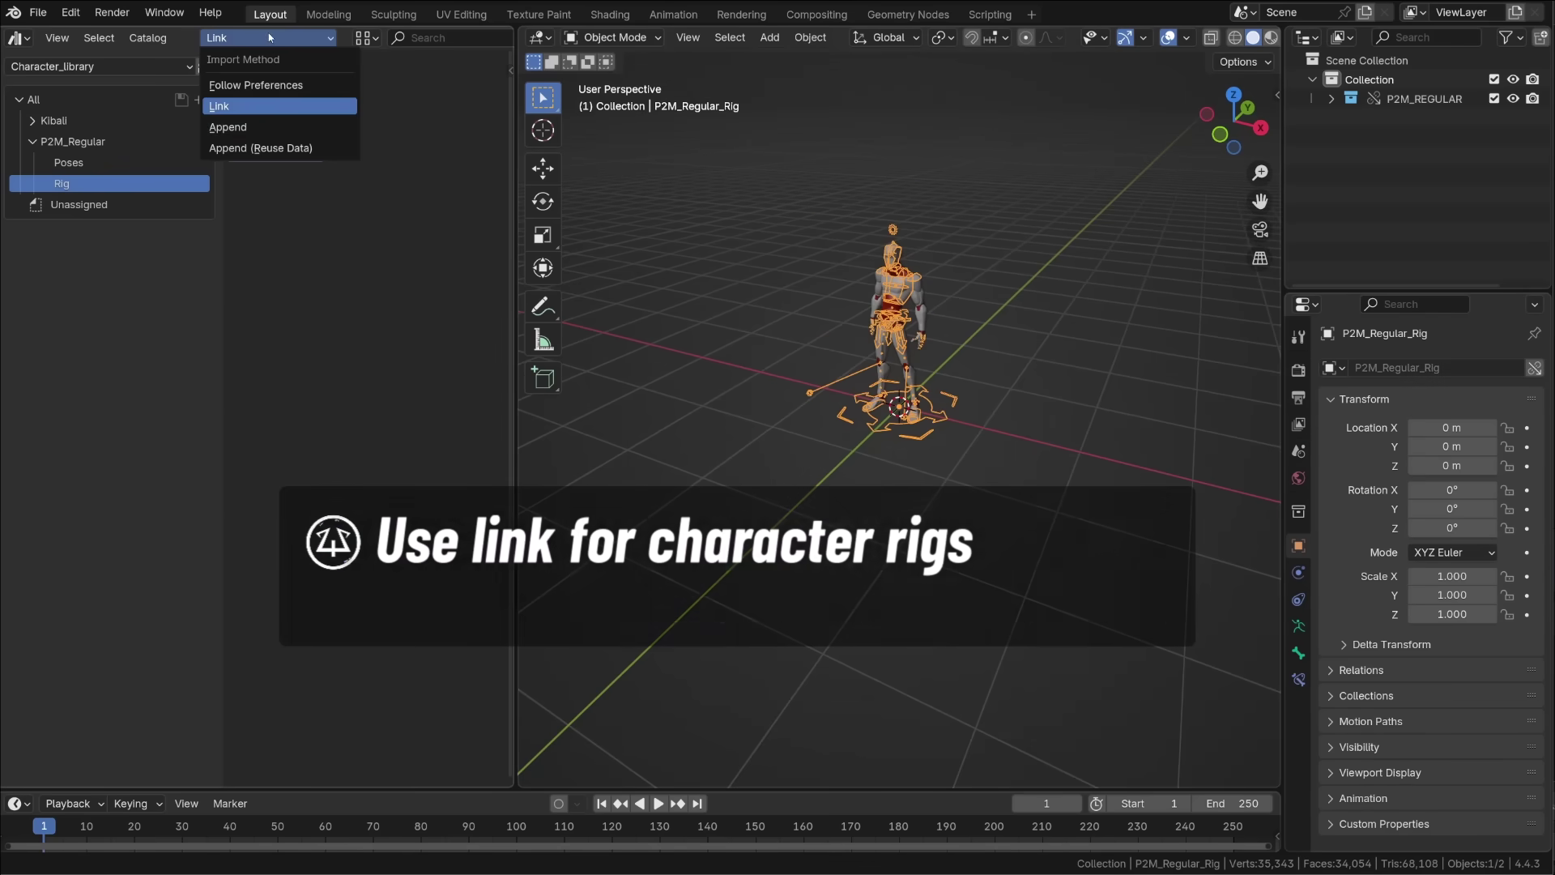
click(264, 127)
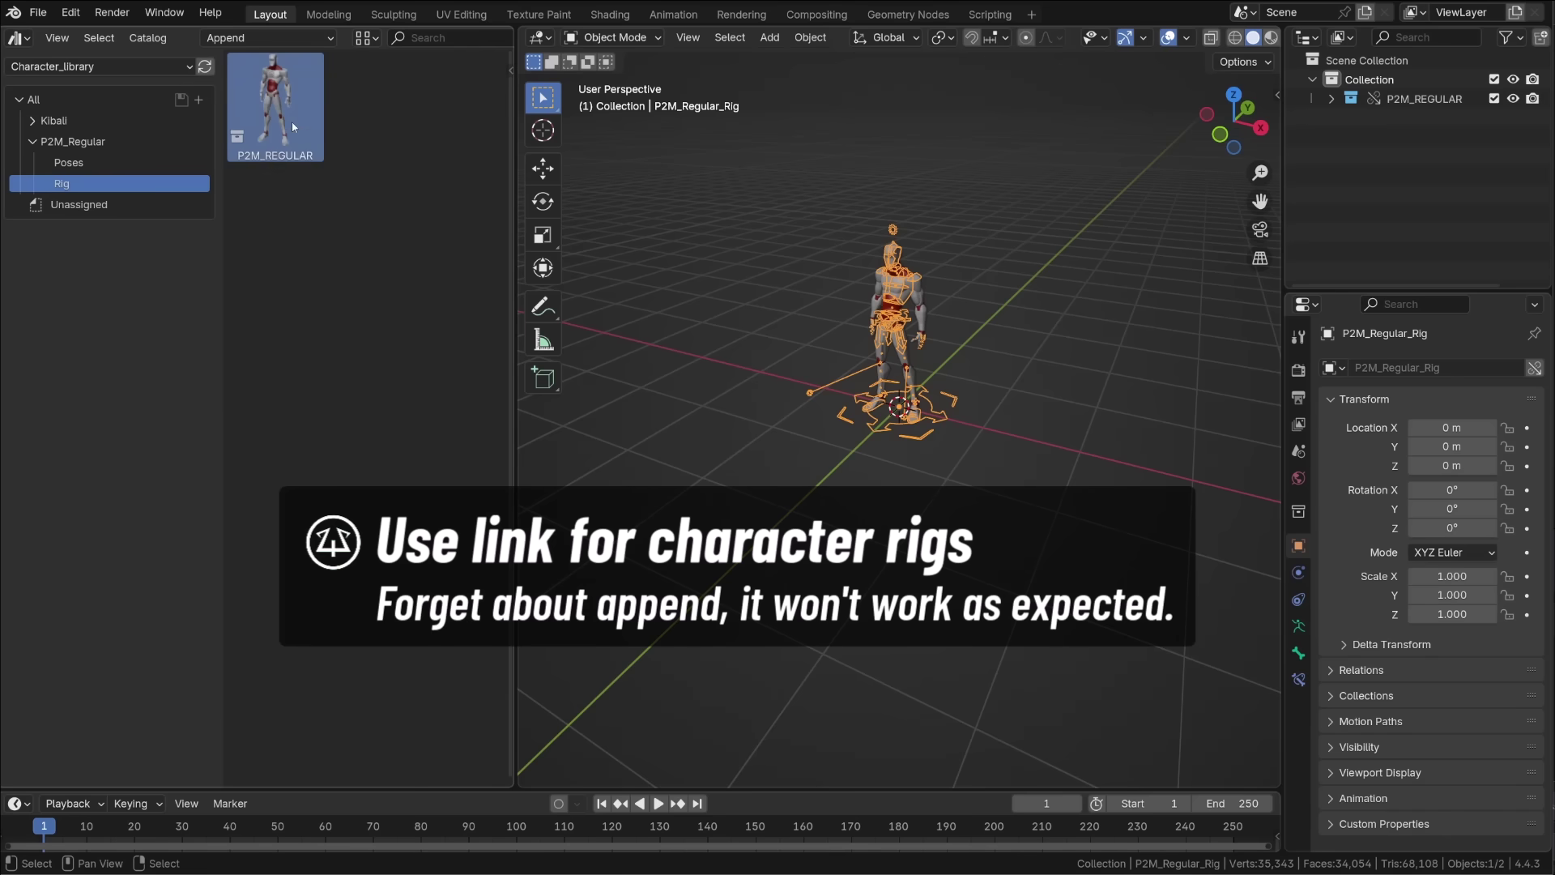
drag(292, 127, 1041, 348)
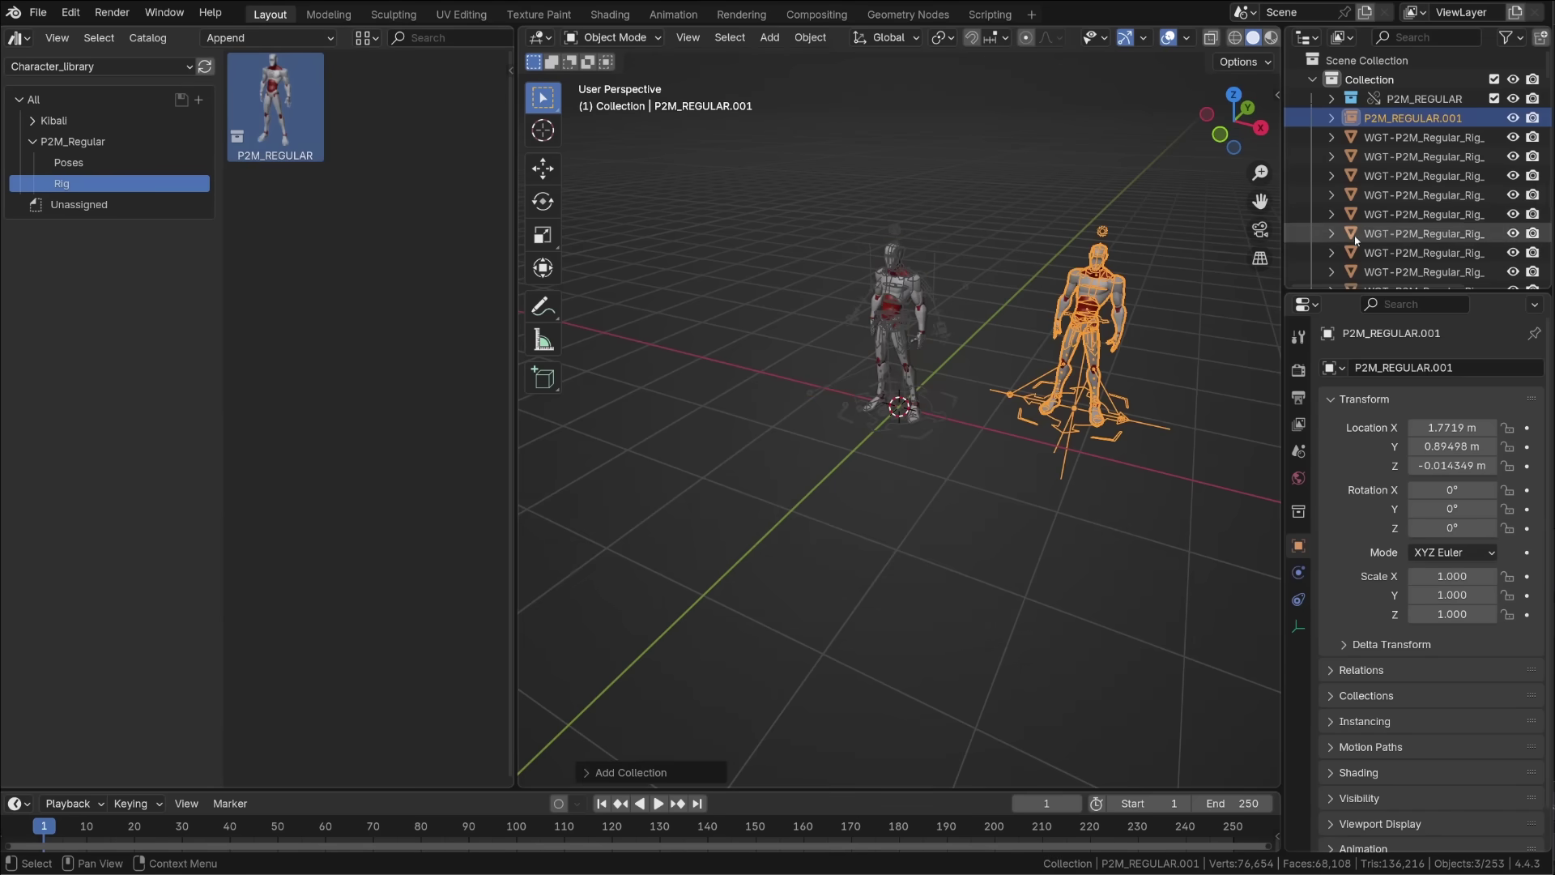
Make a library override of P2M_REGULAR.001 and reselect the P2M_Regular rig.
scroll(1389, 217, down, 3)
scroll(1385, 178, up, 3)
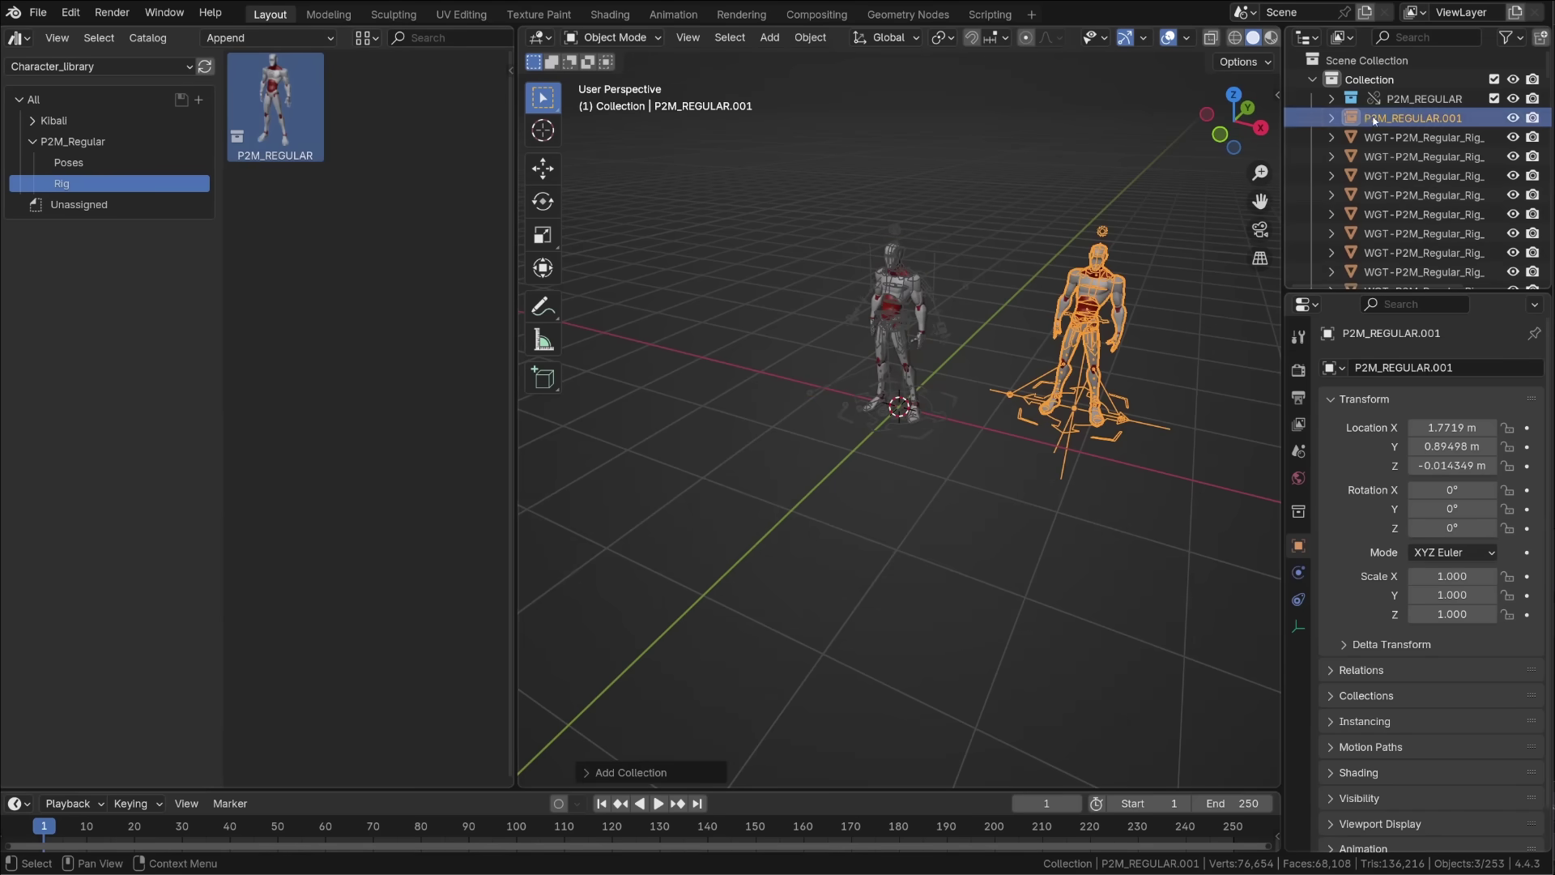
right_click(1374, 120)
mouse_move(1328, 343)
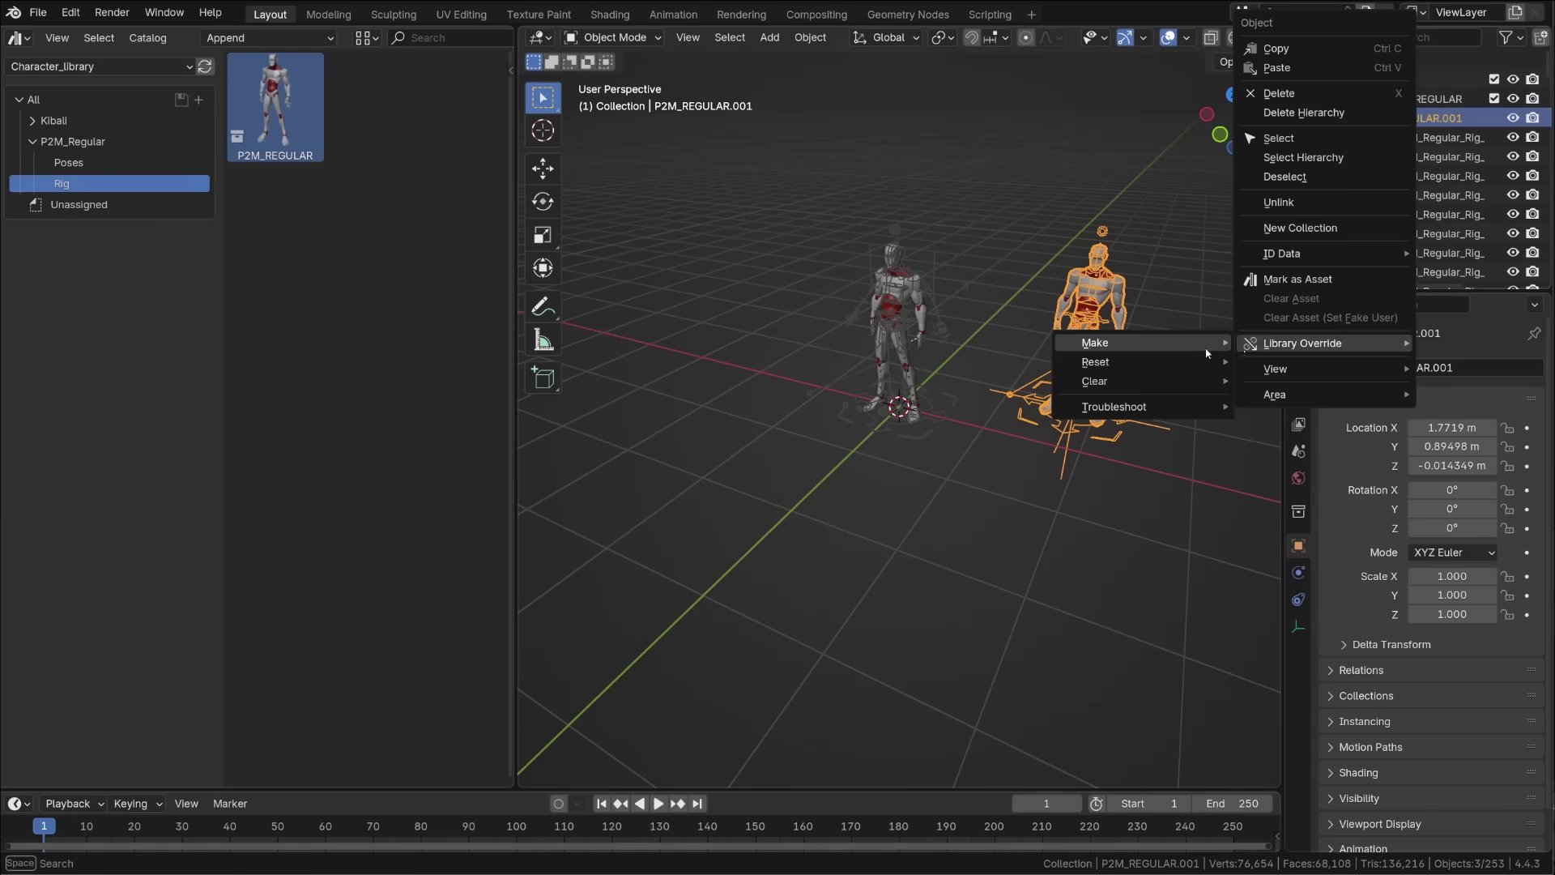
click(1296, 386)
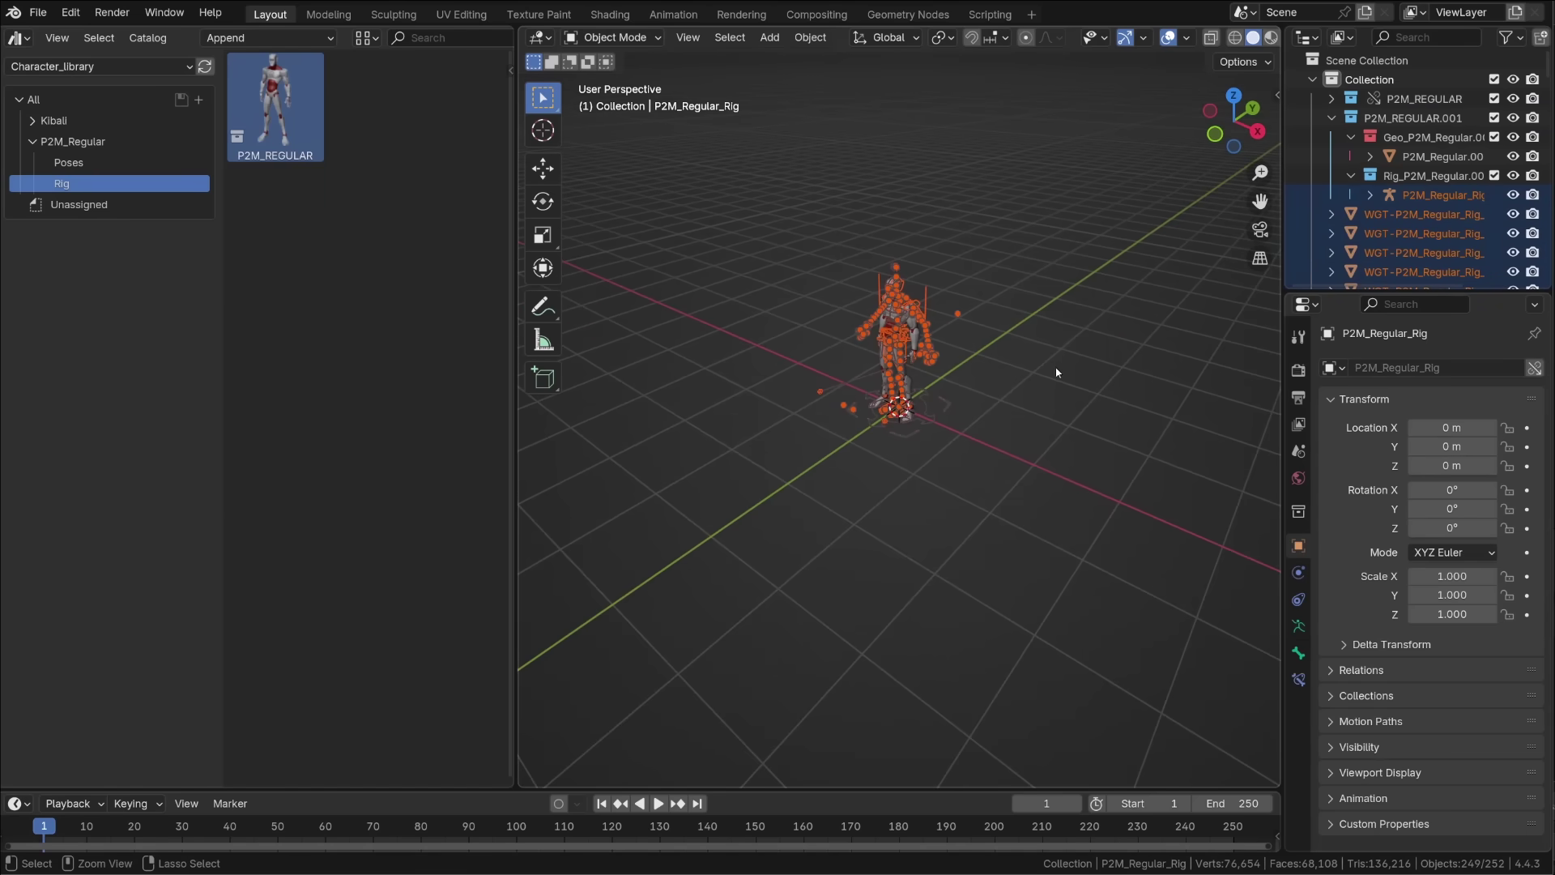
scroll(1034, 370, up, 4)
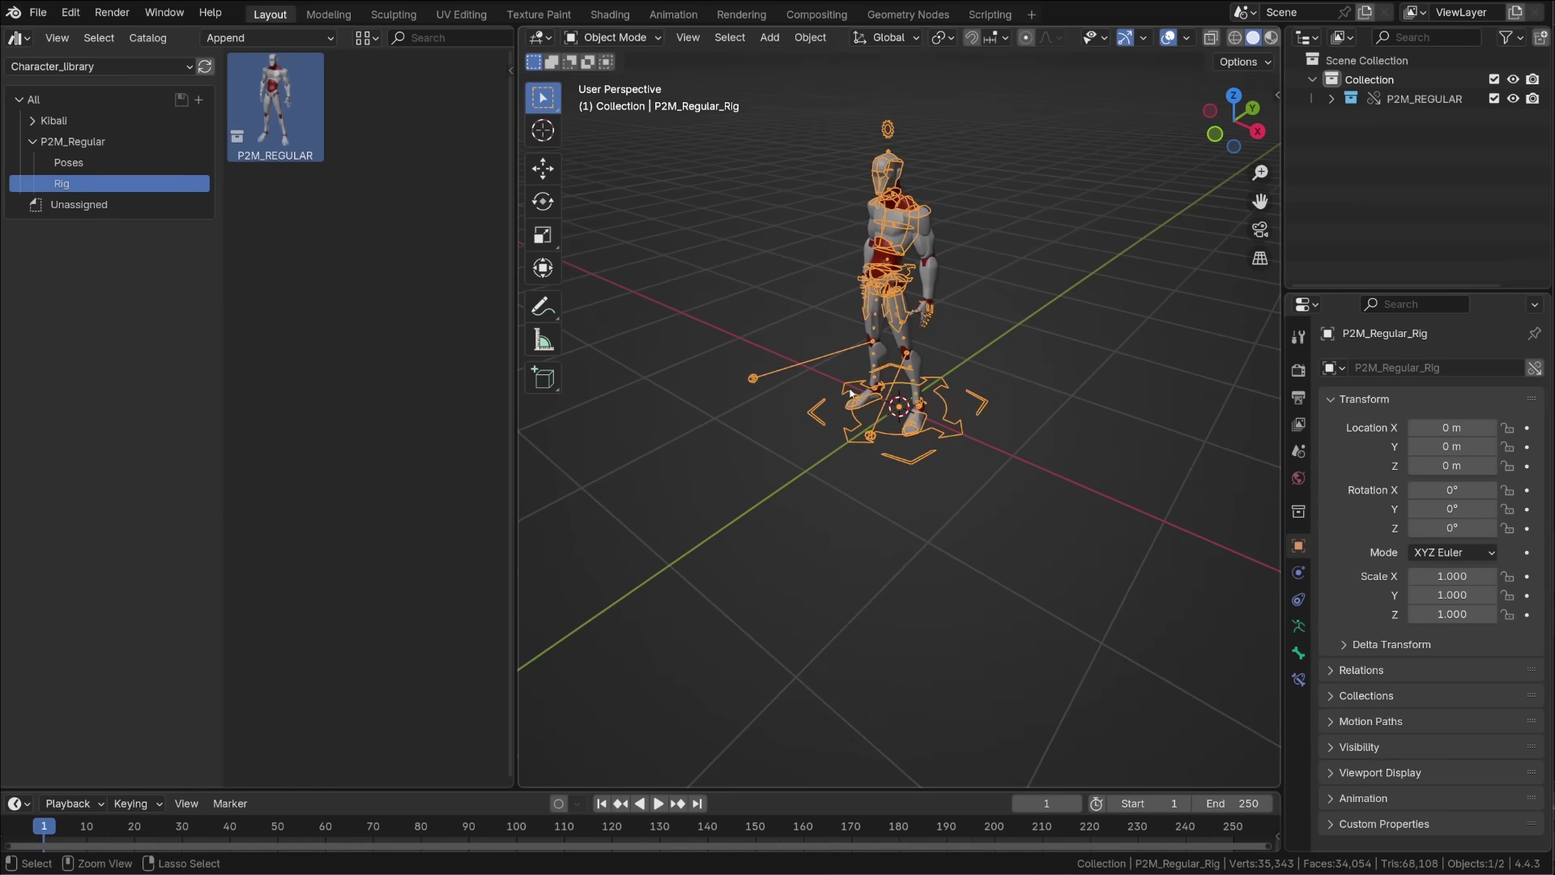
shift+click(753, 372)
shift+click(753, 372)
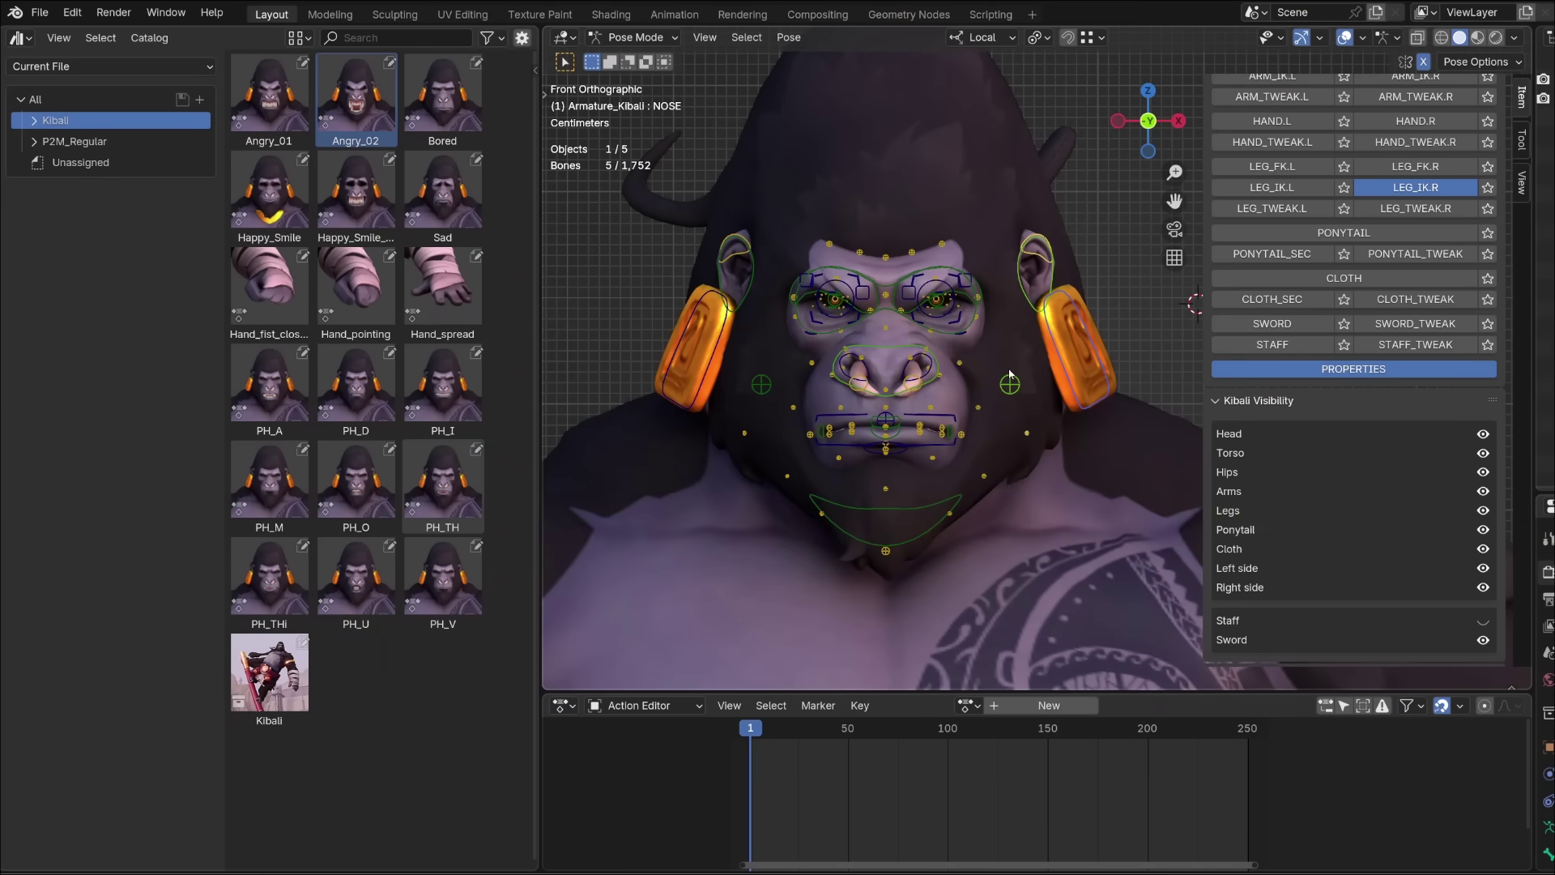
Test-move the NOSE.L and JAW controls, cancelling each move.
click(936, 379)
key(g)
key(Escape)
click(919, 512)
key(g)
key(Escape)
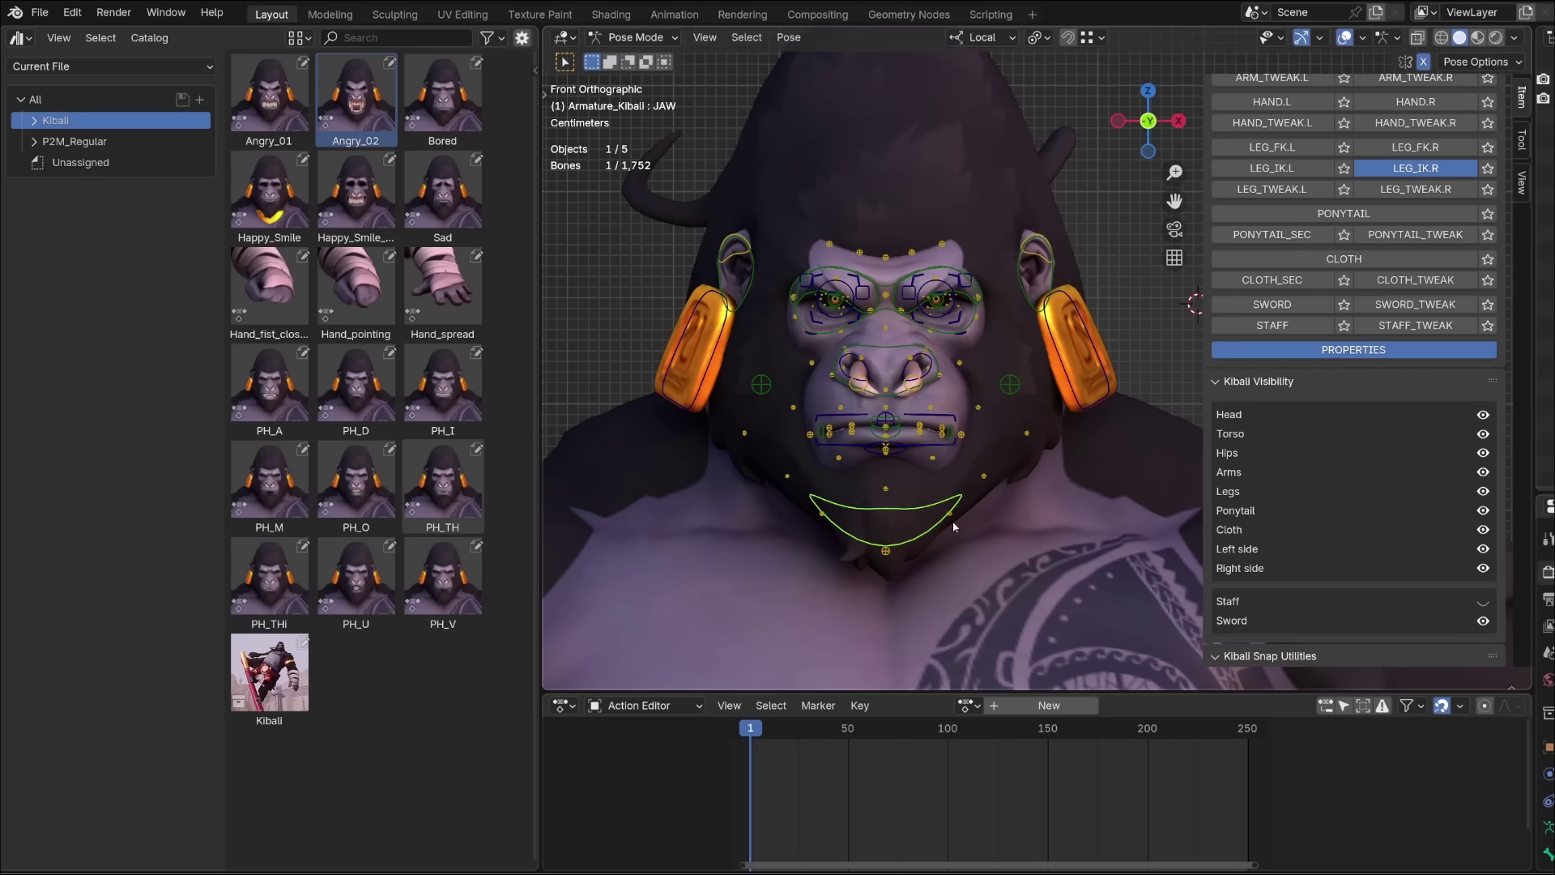
Apply the Bored and Angry_02 poses, hiding overlays to view the face.
double_click(442, 93)
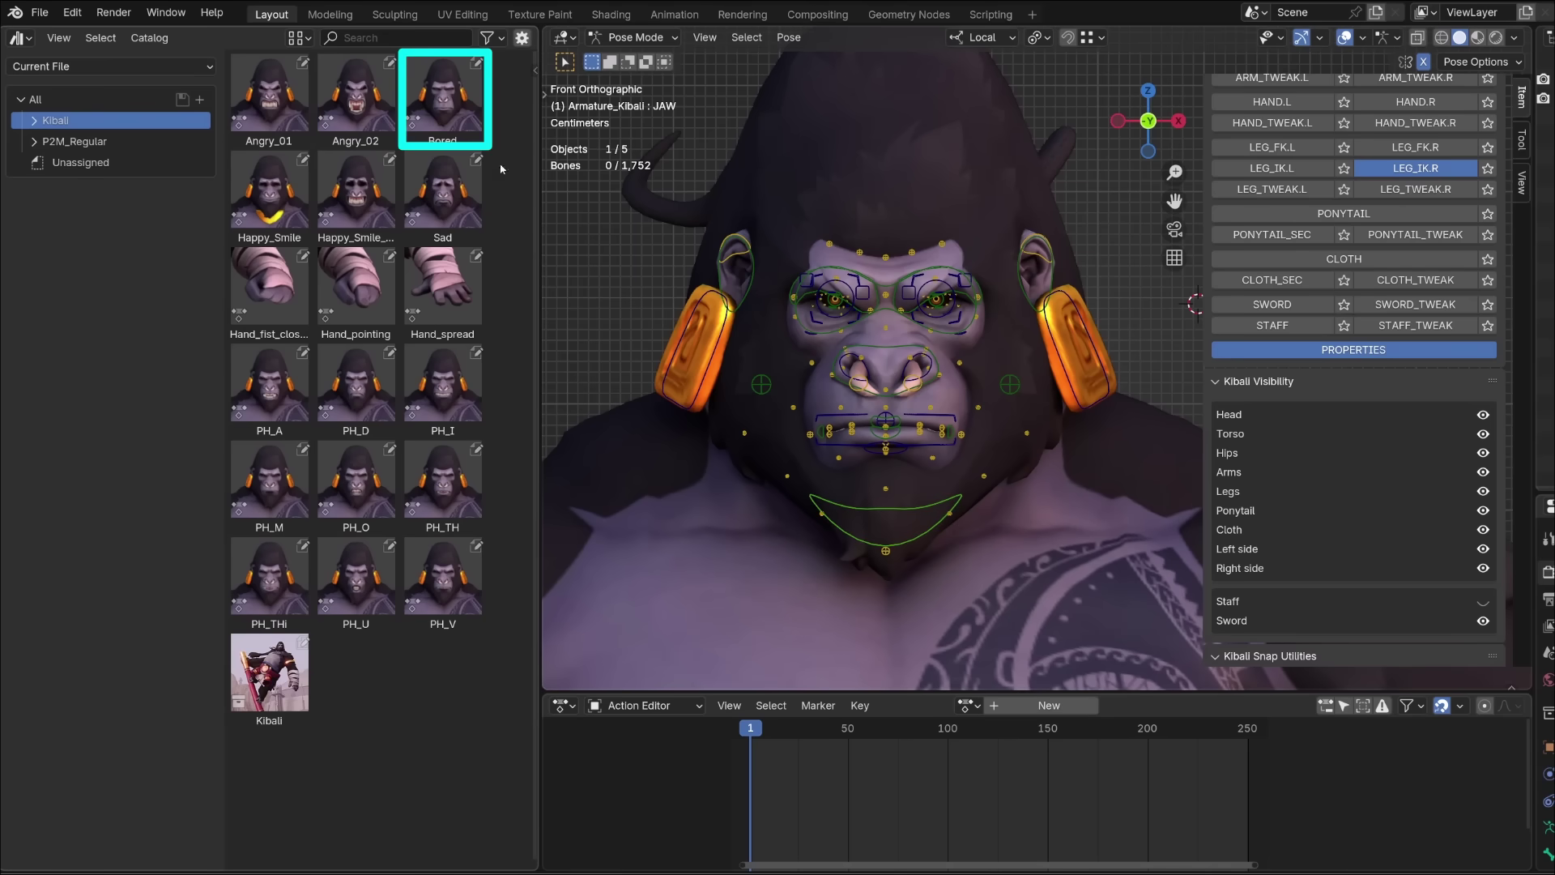
click(1025, 312)
key(shift+alt+z)
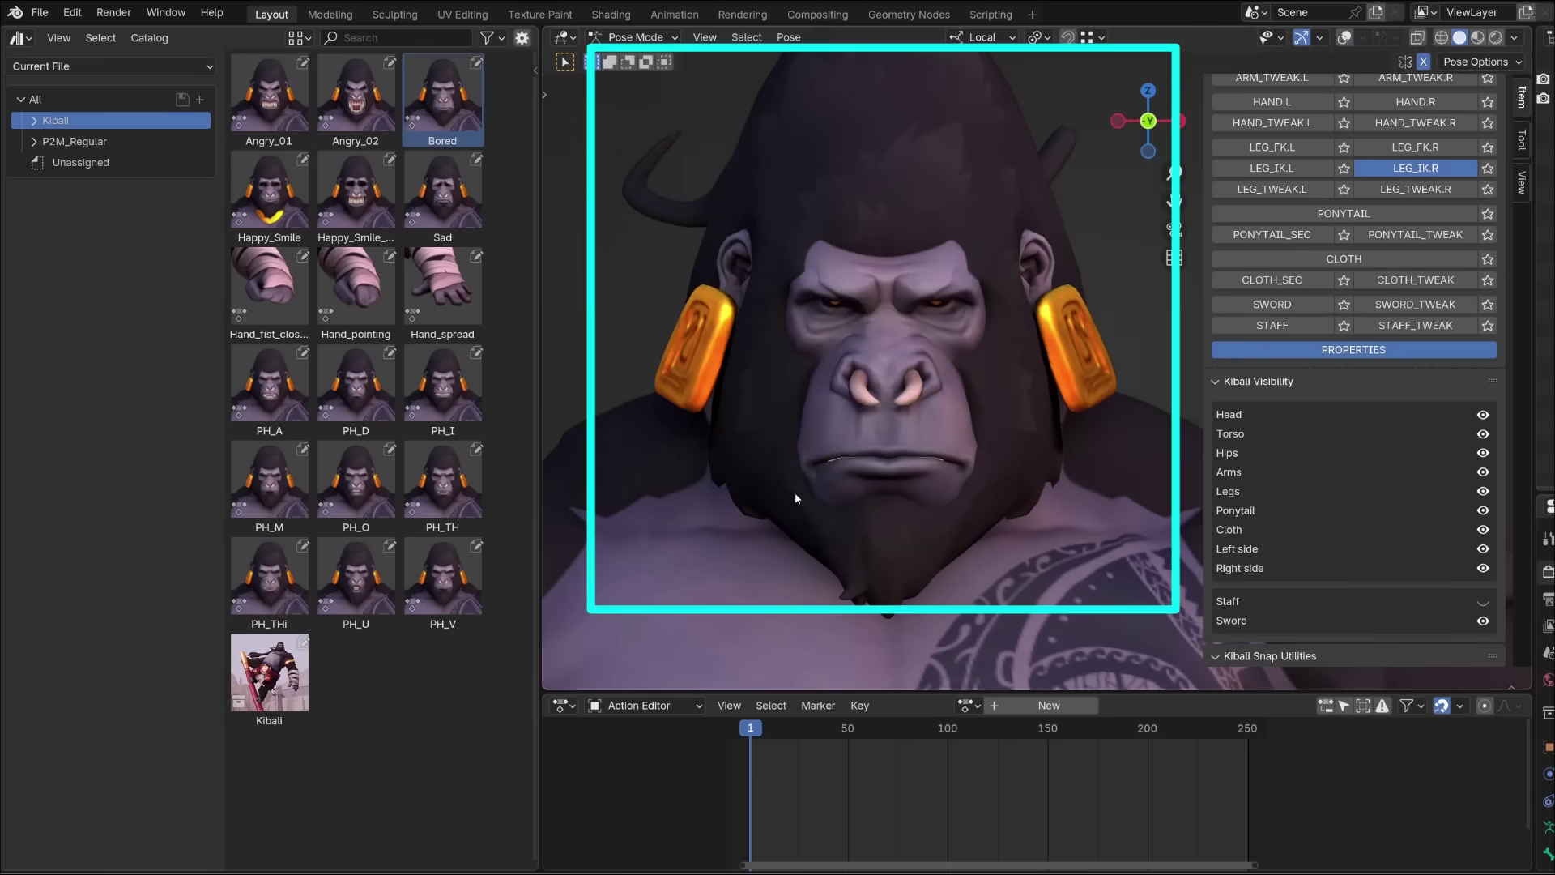
double_click(358, 96)
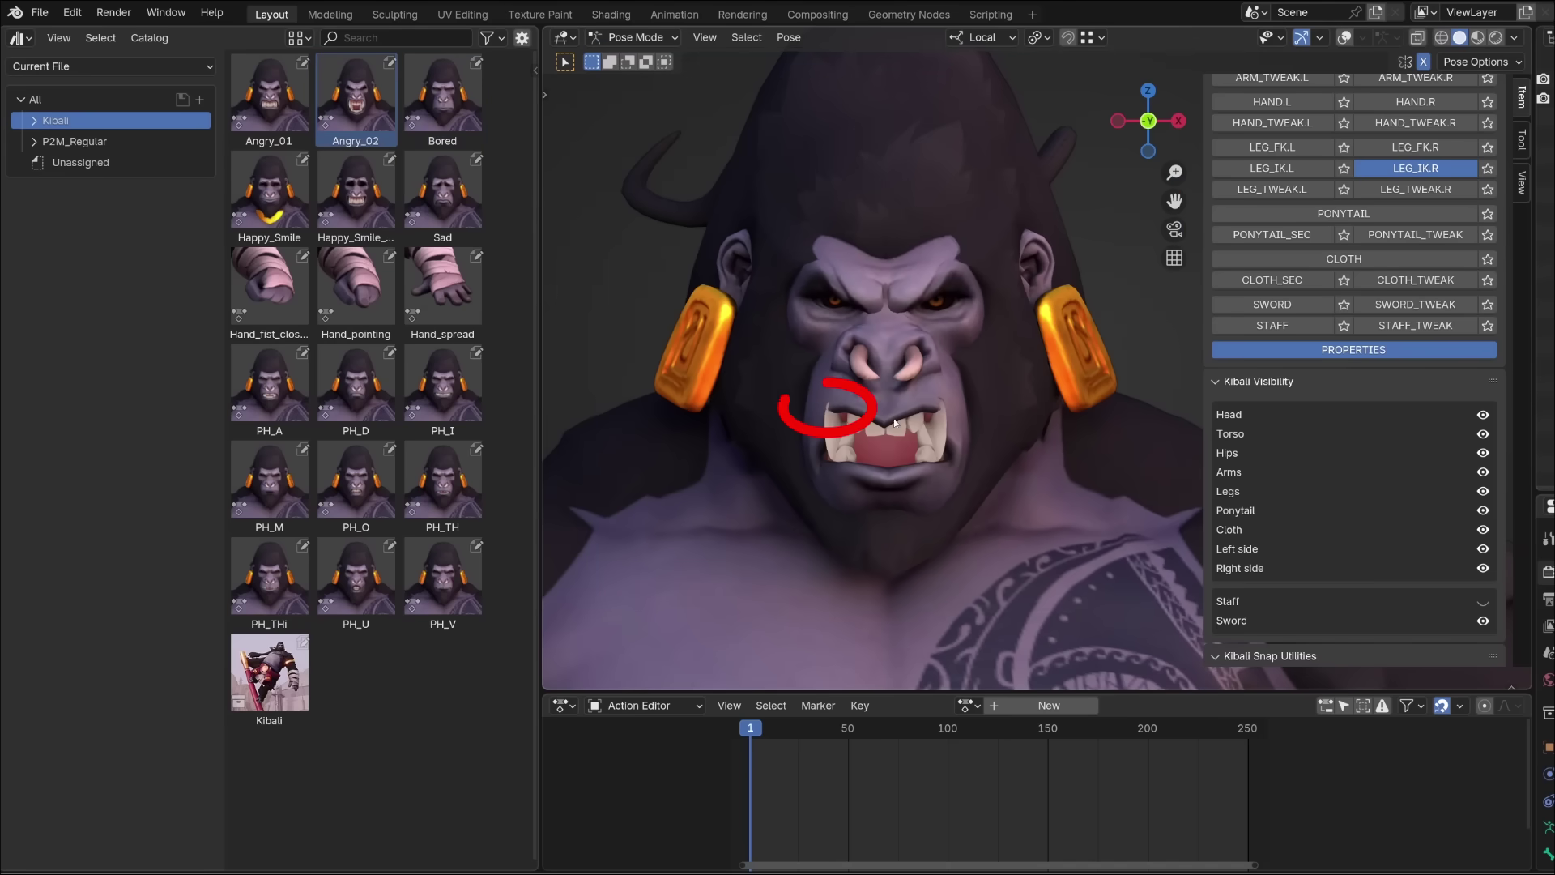
key(shift+alt+z)
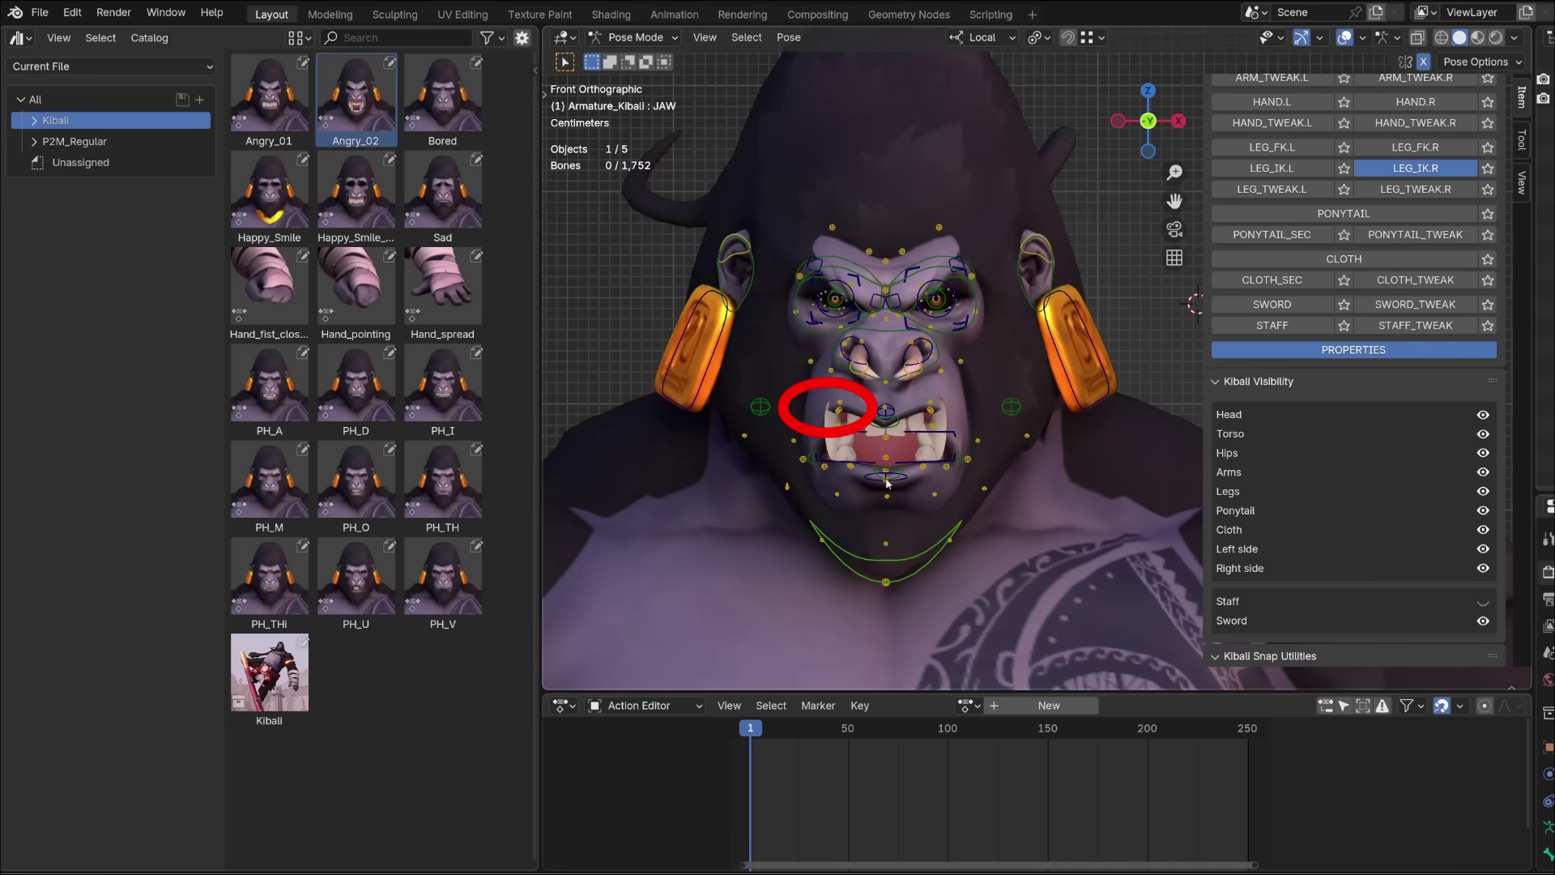
Select the chin jaw control and switch off MOUTH_LOCK in the rig properties.
click(934, 558)
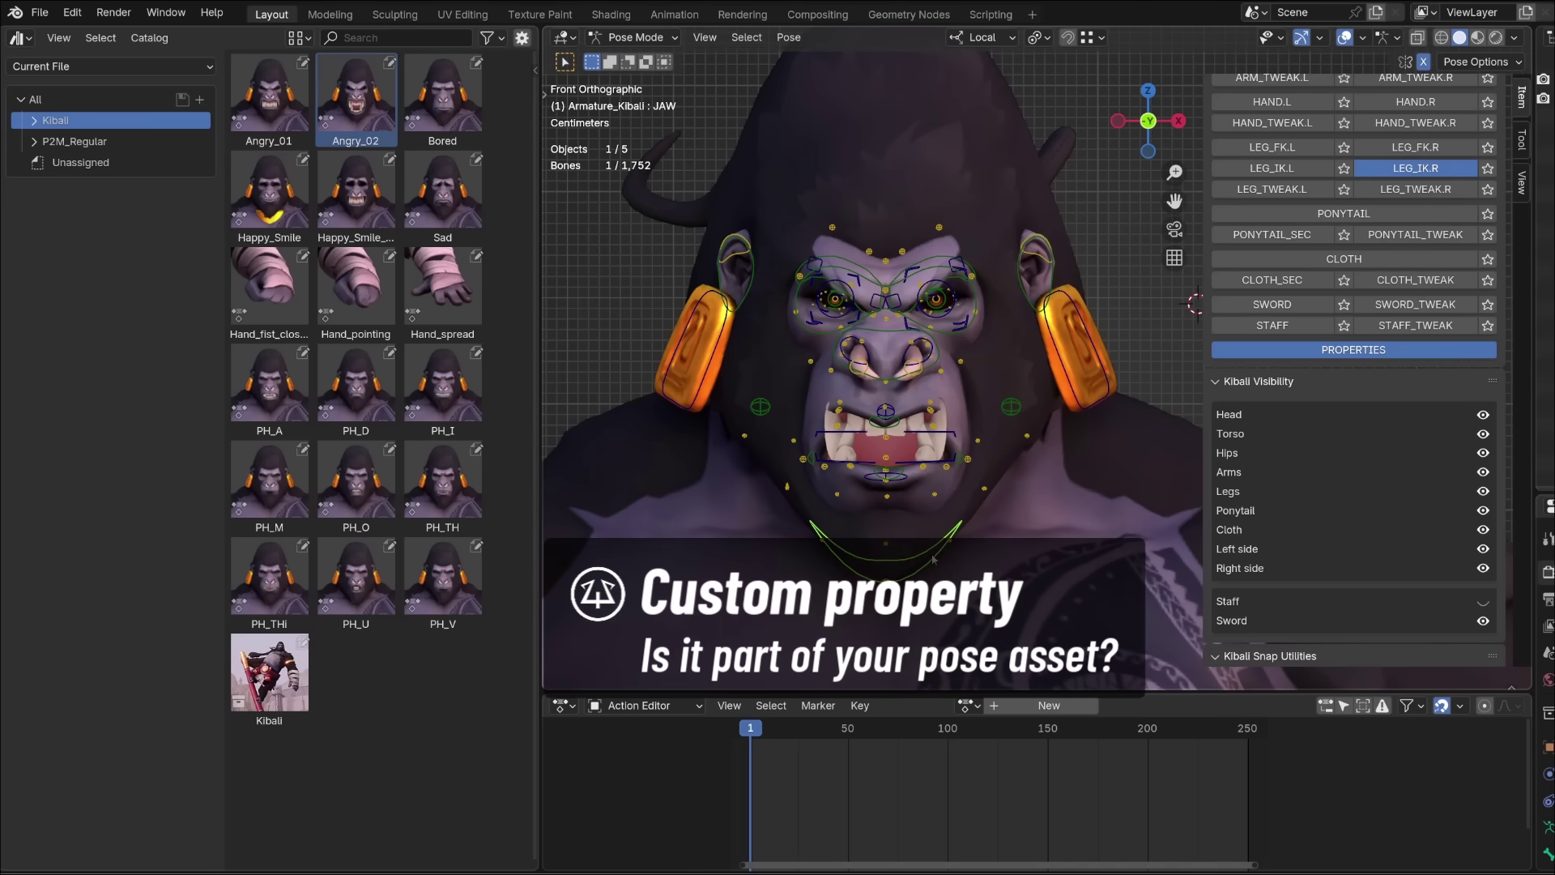
scroll(1411, 581, down, 10)
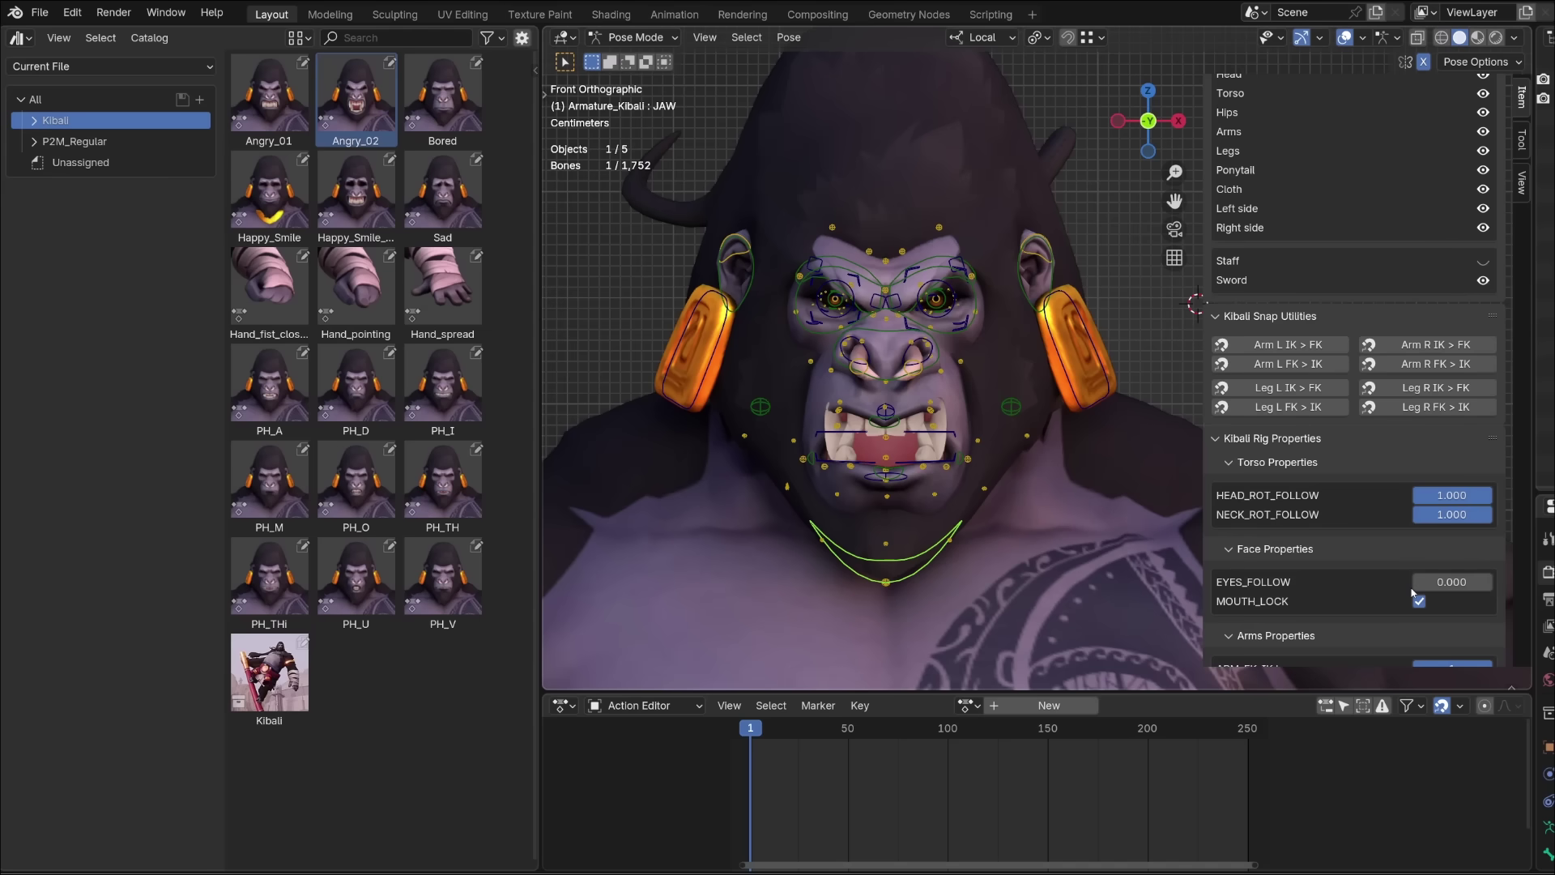
click(1420, 601)
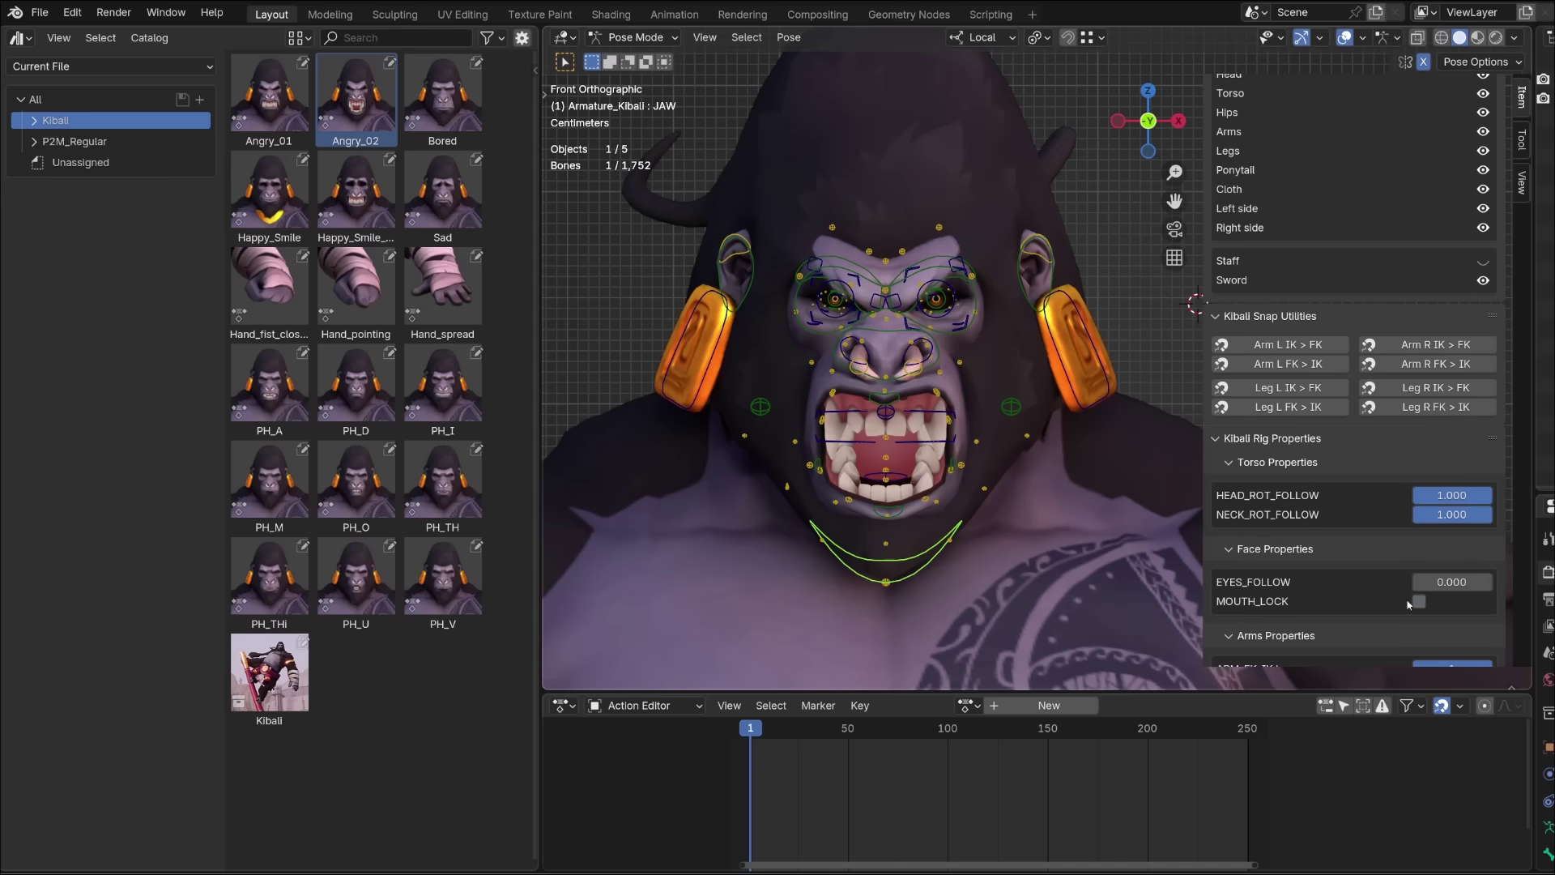
key(shift+alt+z)
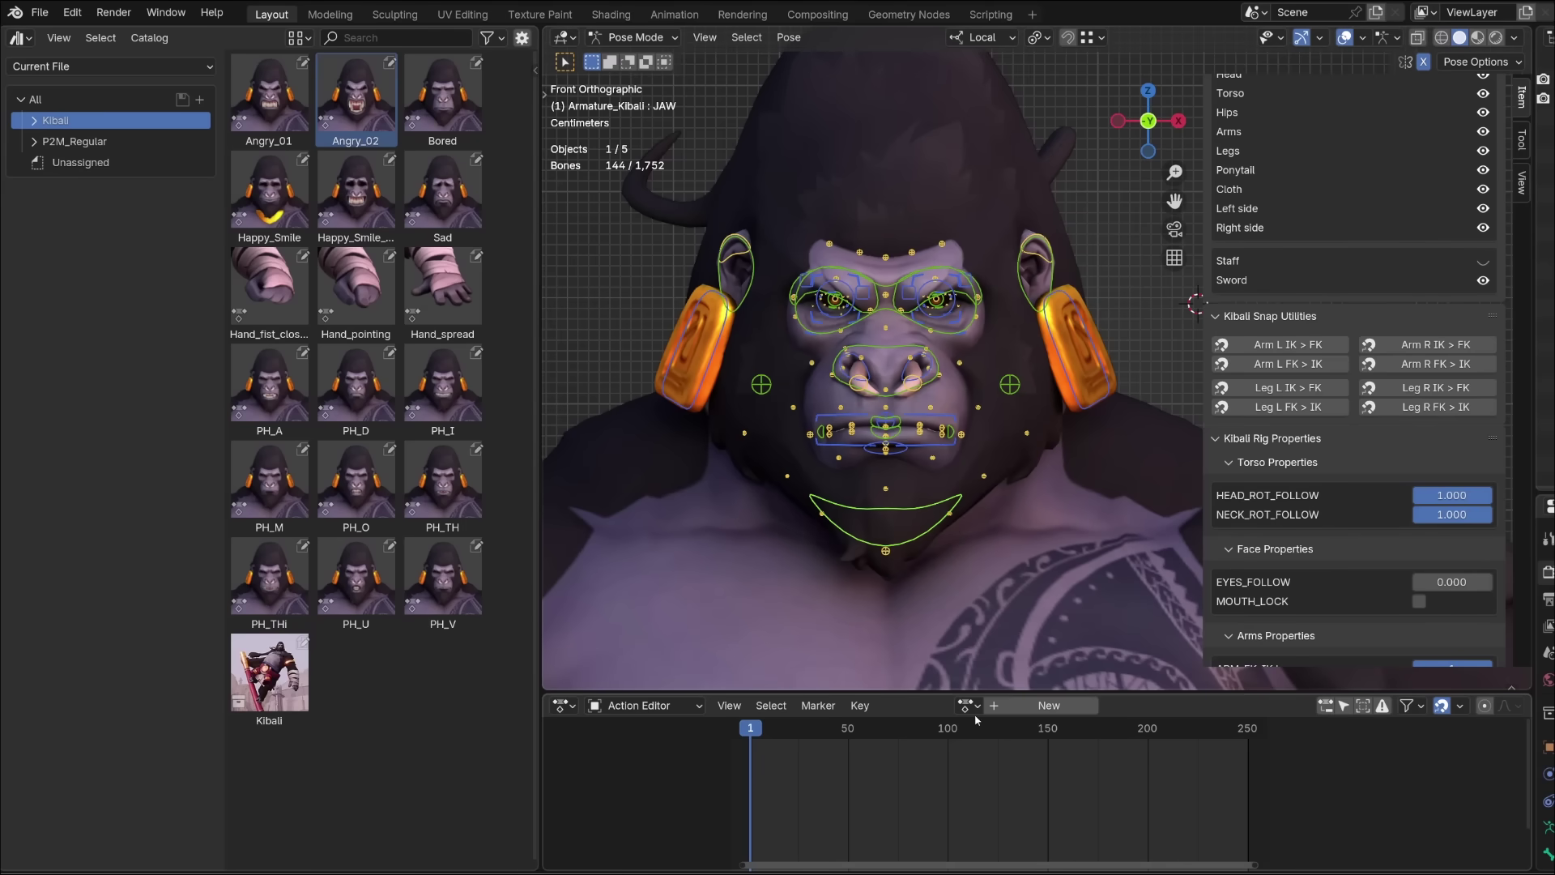
Assign the Bored action to the armature and enlarge the Action Editor.
click(972, 709)
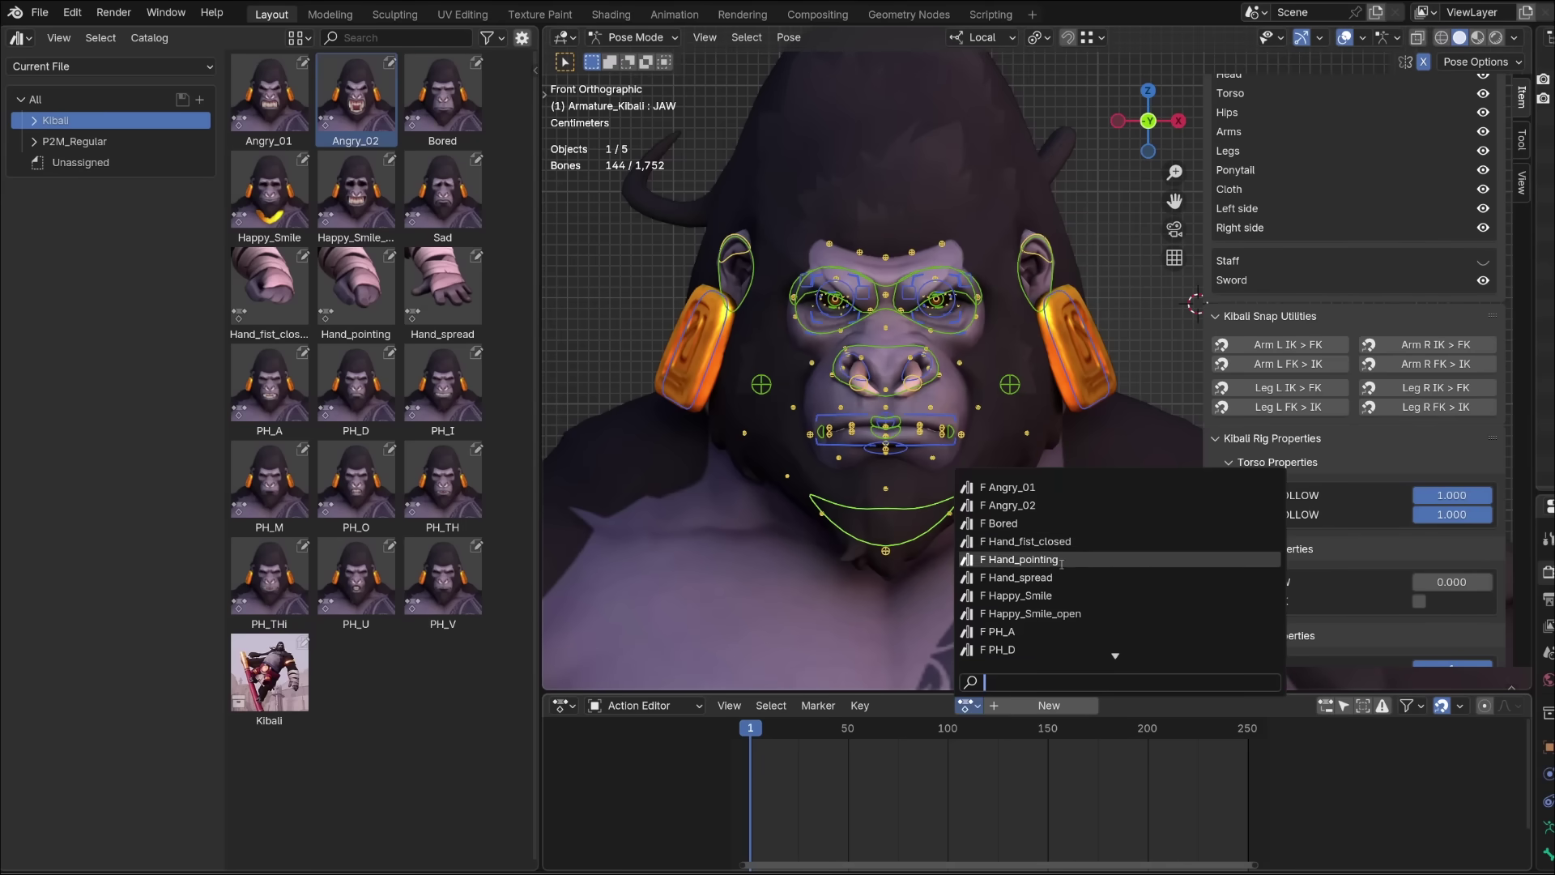
click(1014, 524)
scroll(775, 819, down, 4)
scroll(775, 820, left, 4)
drag(776, 692, 794, 304)
Scroll the keyed channels, select the EAR_HELIX.L channels, then restore the 3D view size.
scroll(629, 394, down, 4)
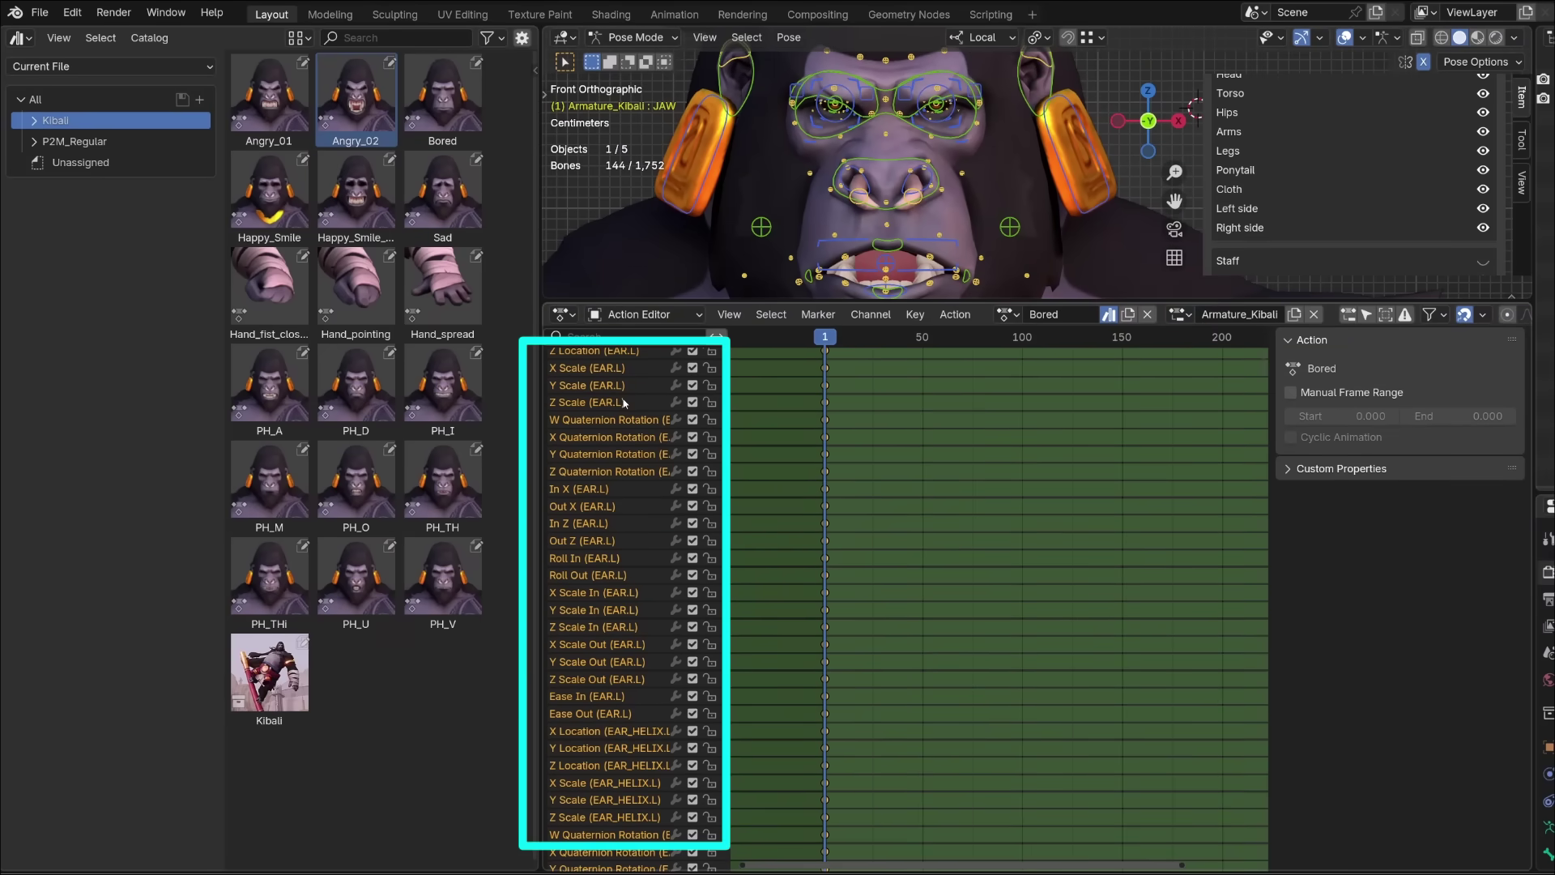
scroll(620, 475, down, 5)
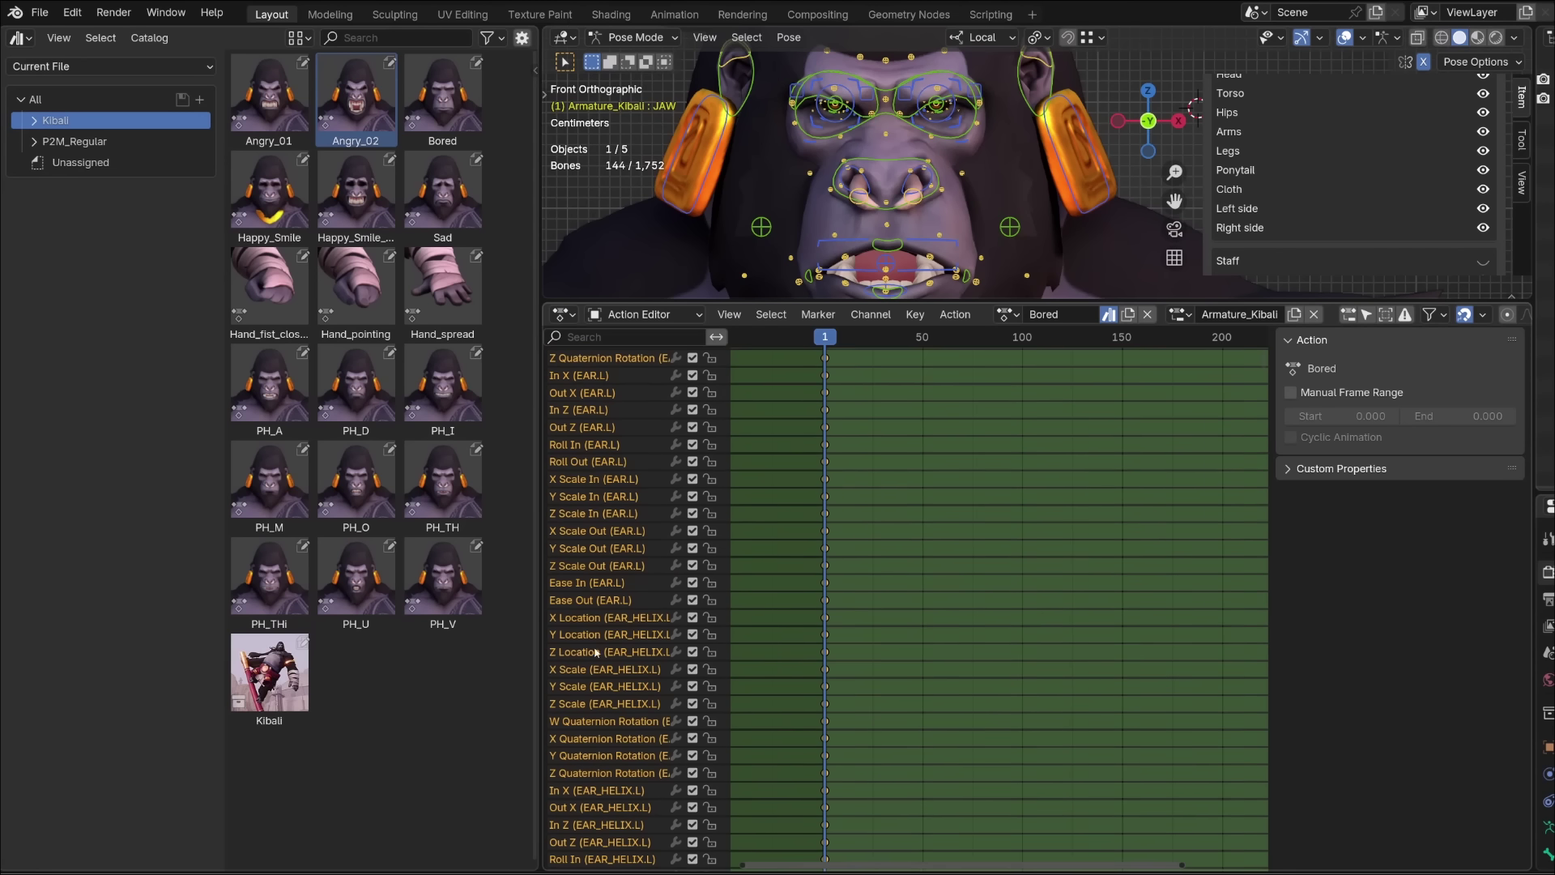
scroll(586, 643, down, 12)
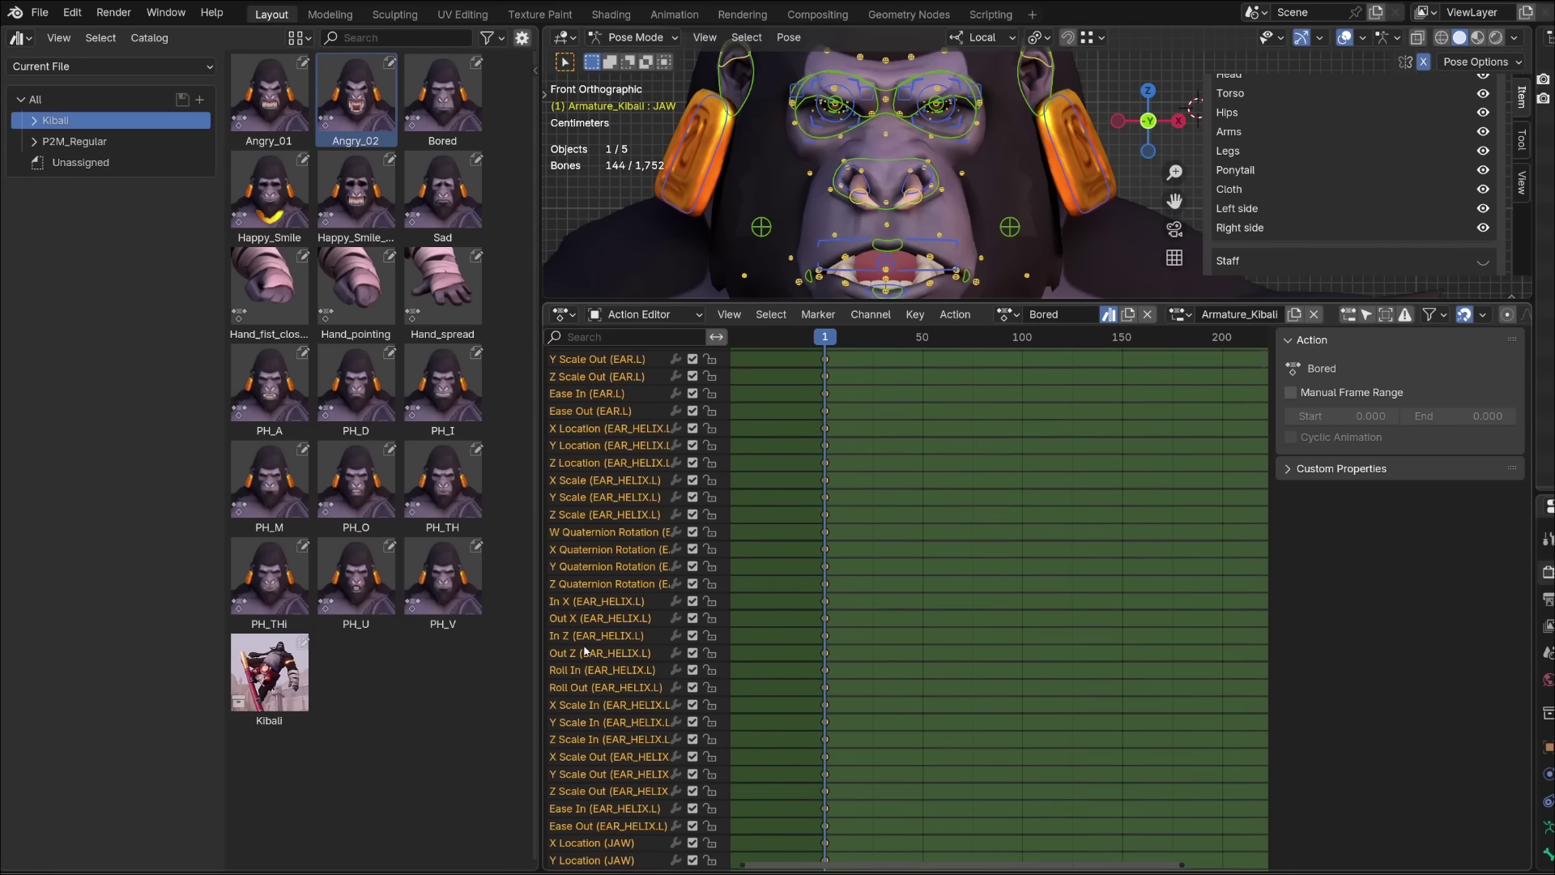
scroll(589, 664, down, 2)
click(585, 611)
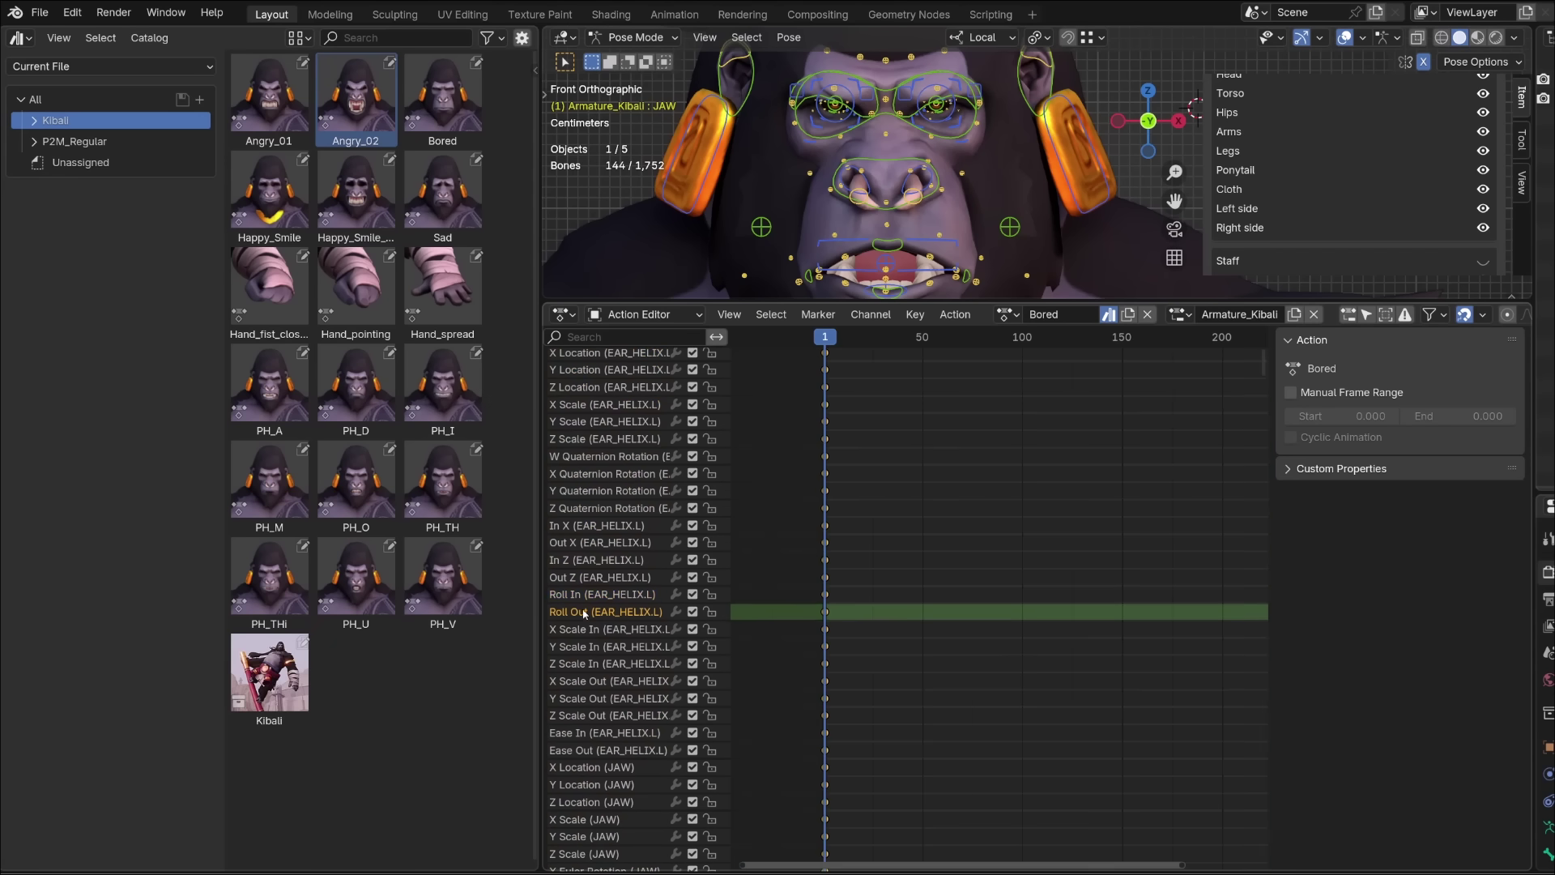
click(580, 593)
click(574, 576)
click(568, 559)
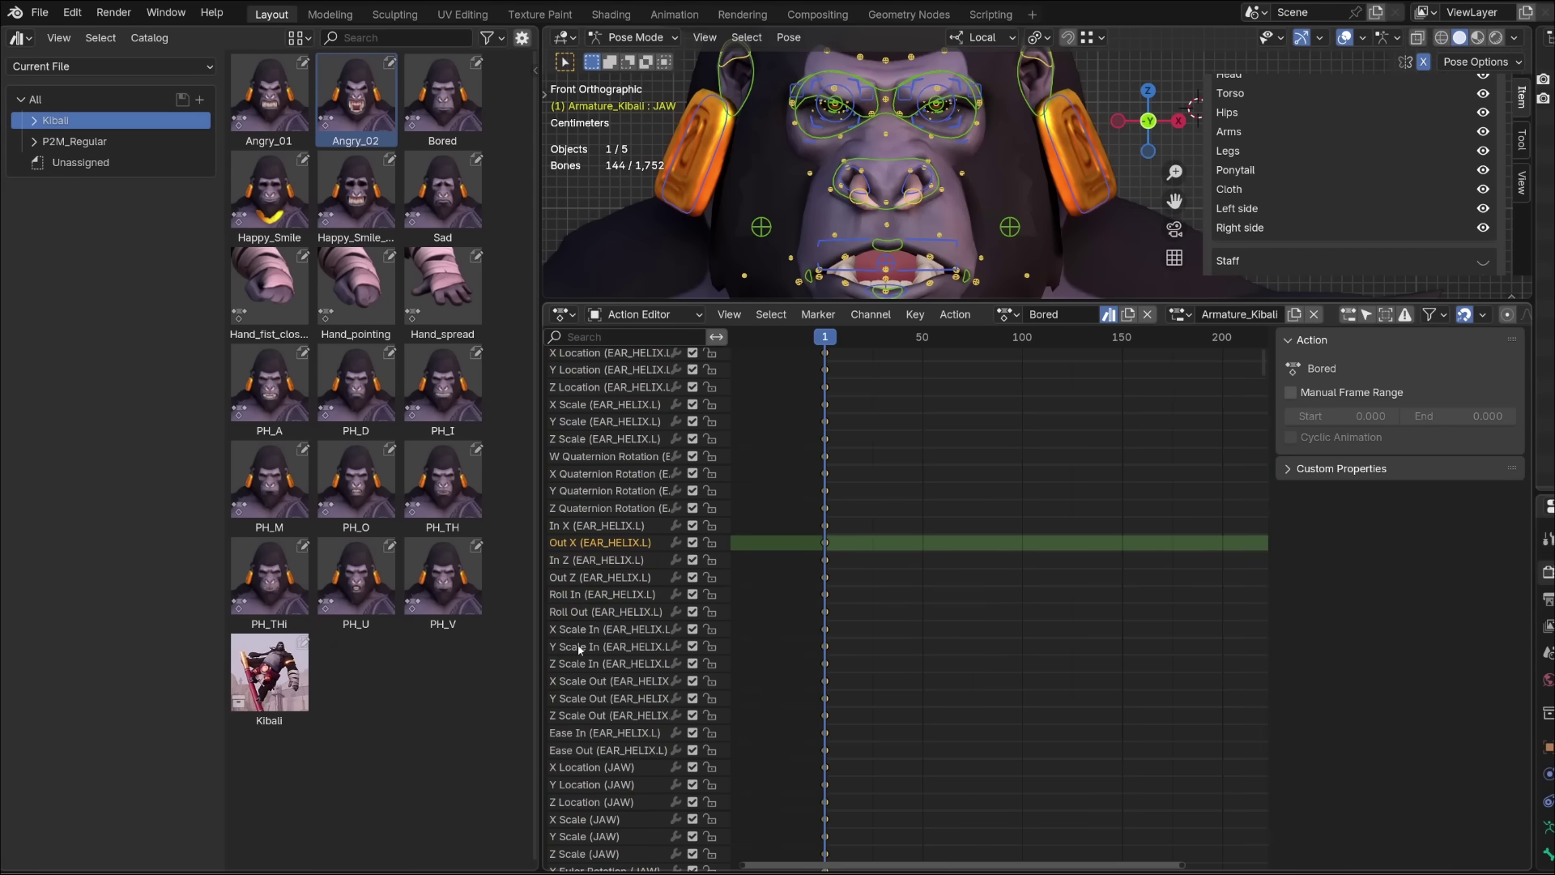
scroll(580, 652, down, 10)
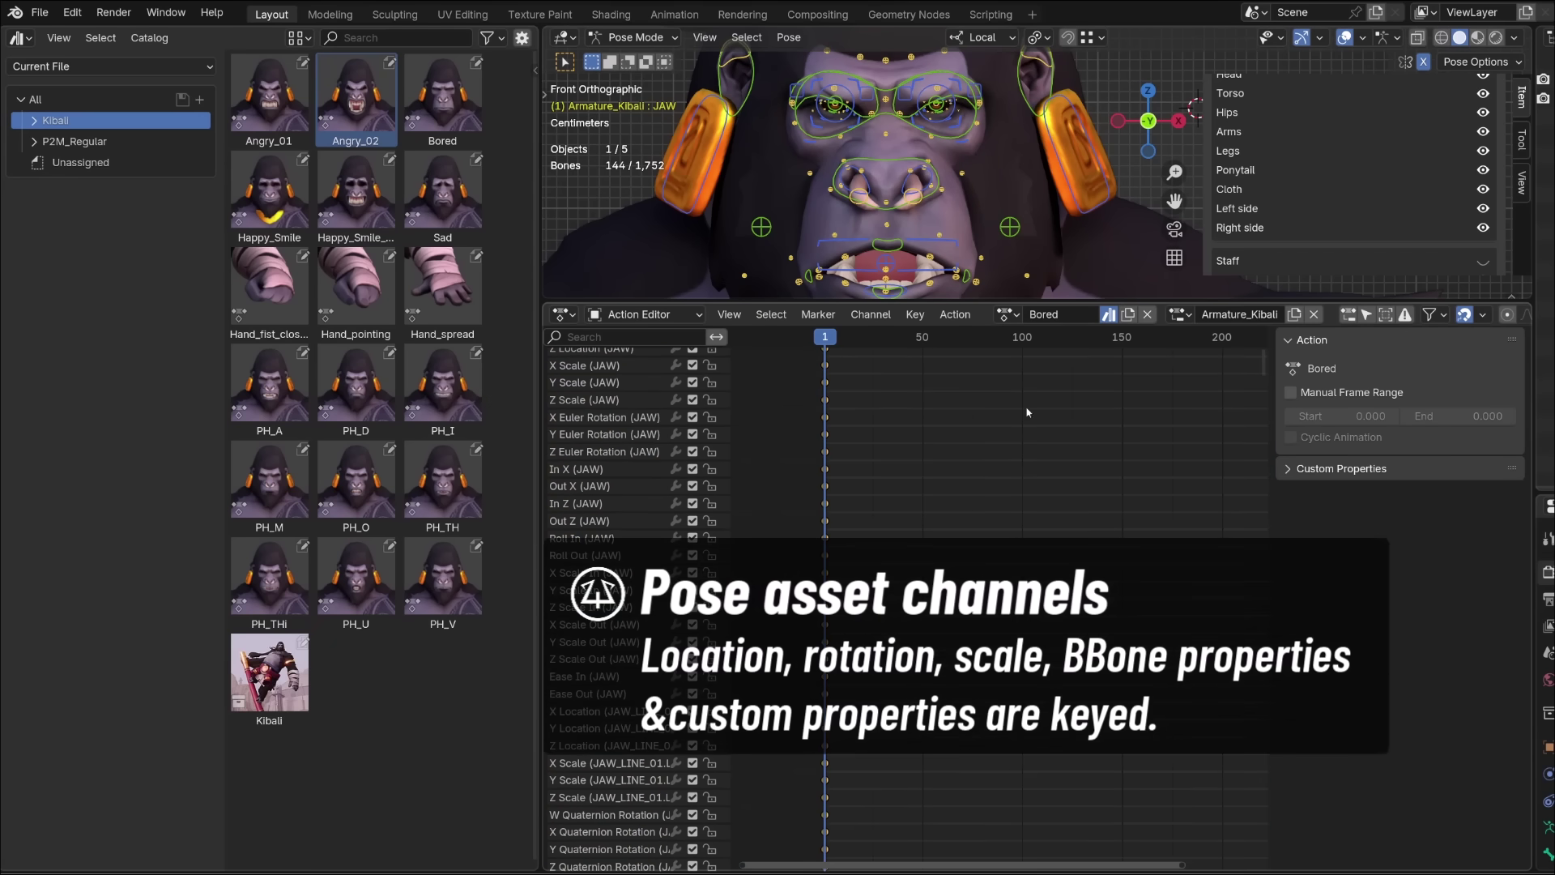
drag(1029, 303, 1020, 701)
key(i)
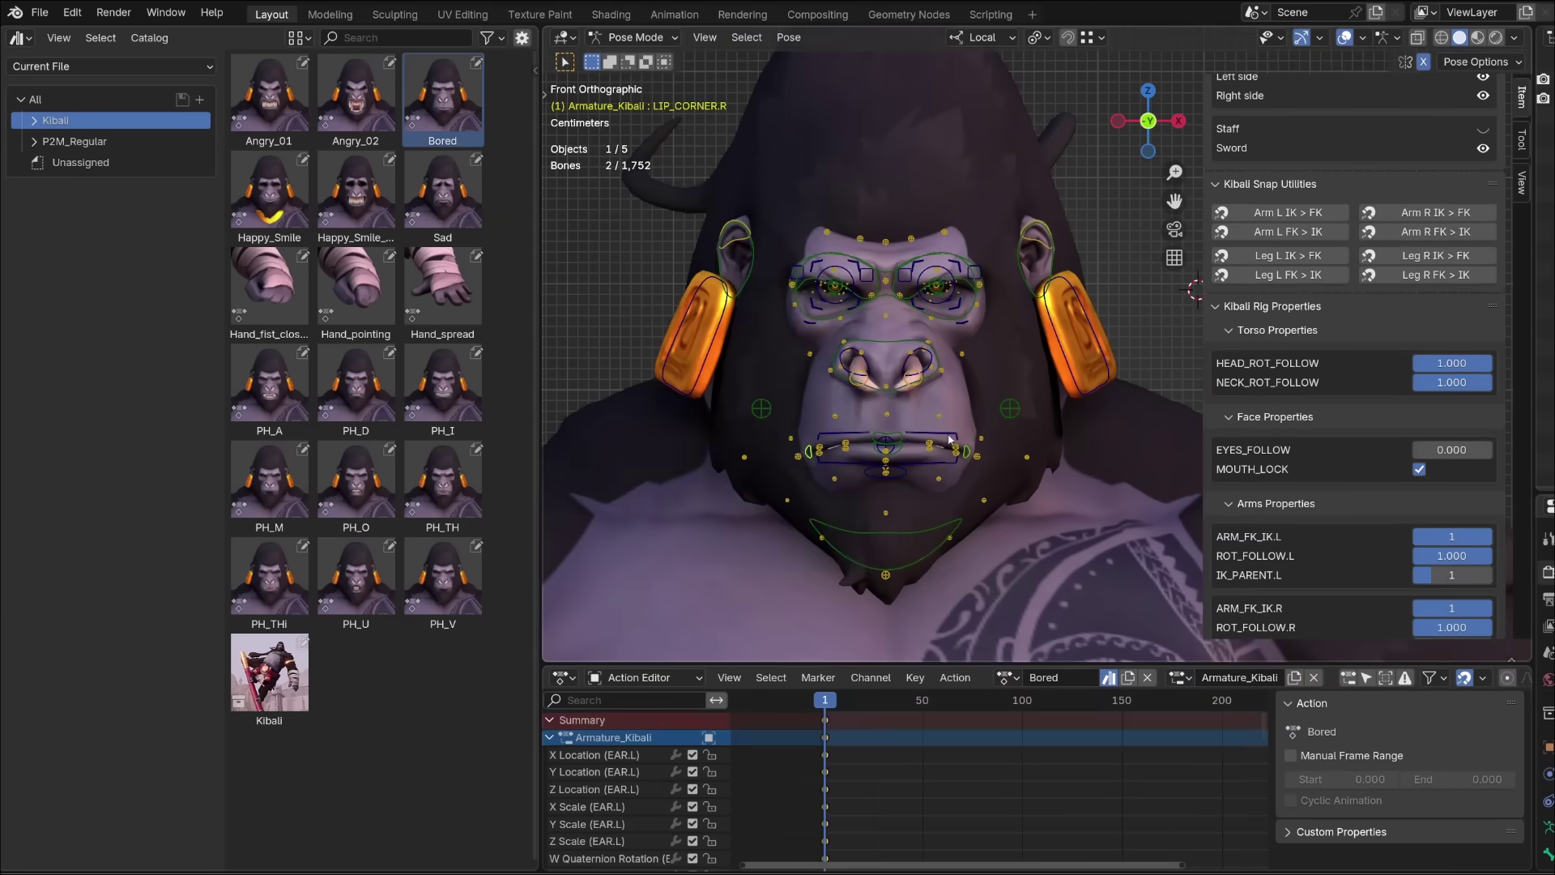
Set the LIP_CORNER.L bone's rotation mode to XYZ Euler.
click(967, 451)
key(ctrl+r)
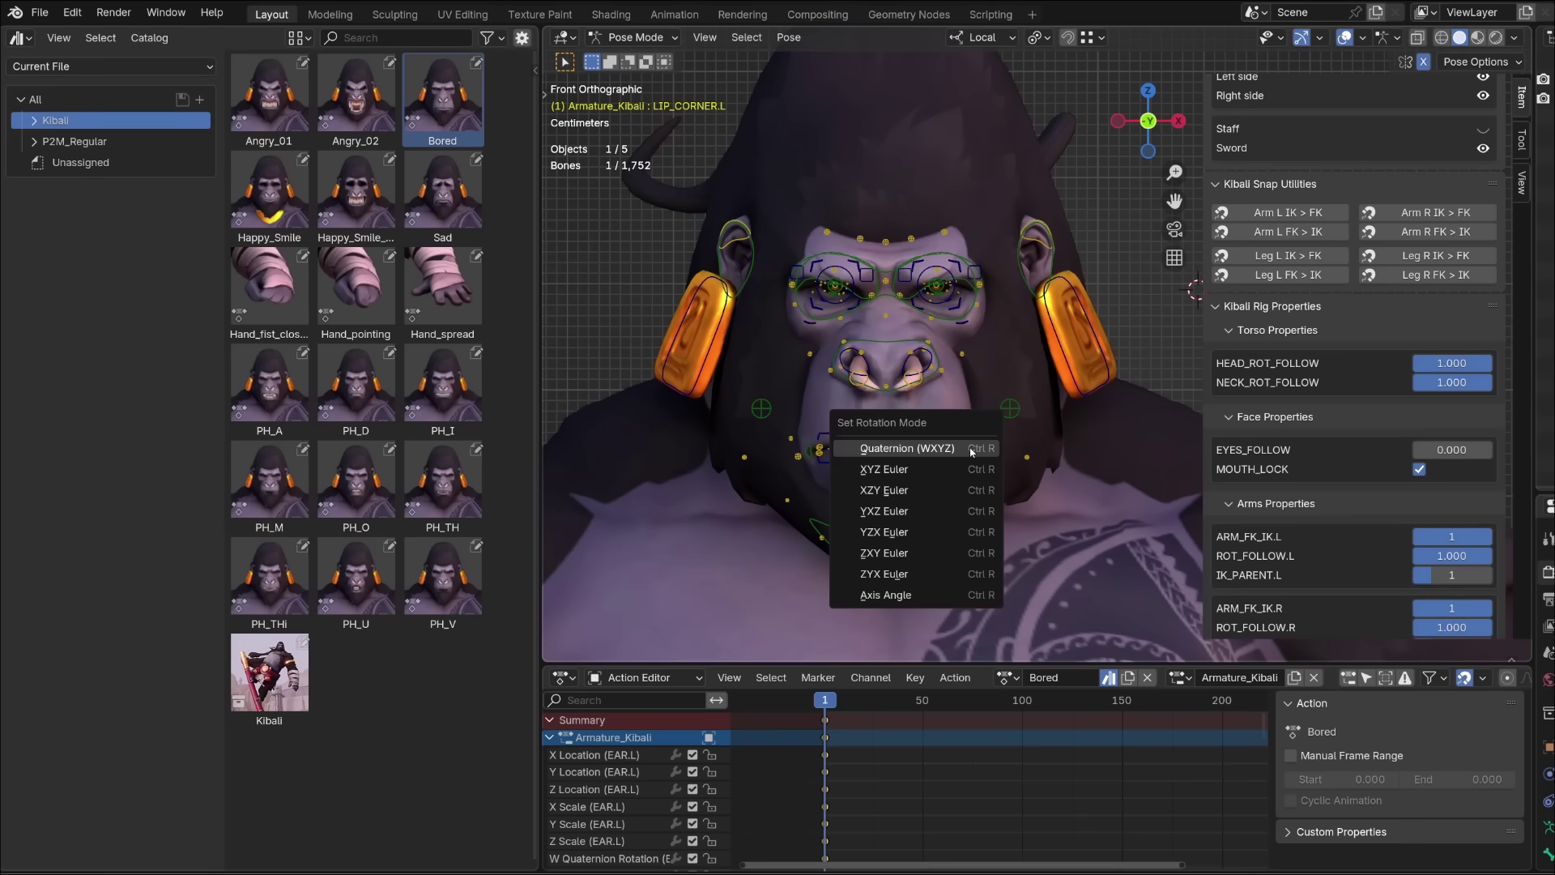
click(971, 469)
Apply the Sad pose asset to Kibali's face.
key(a)
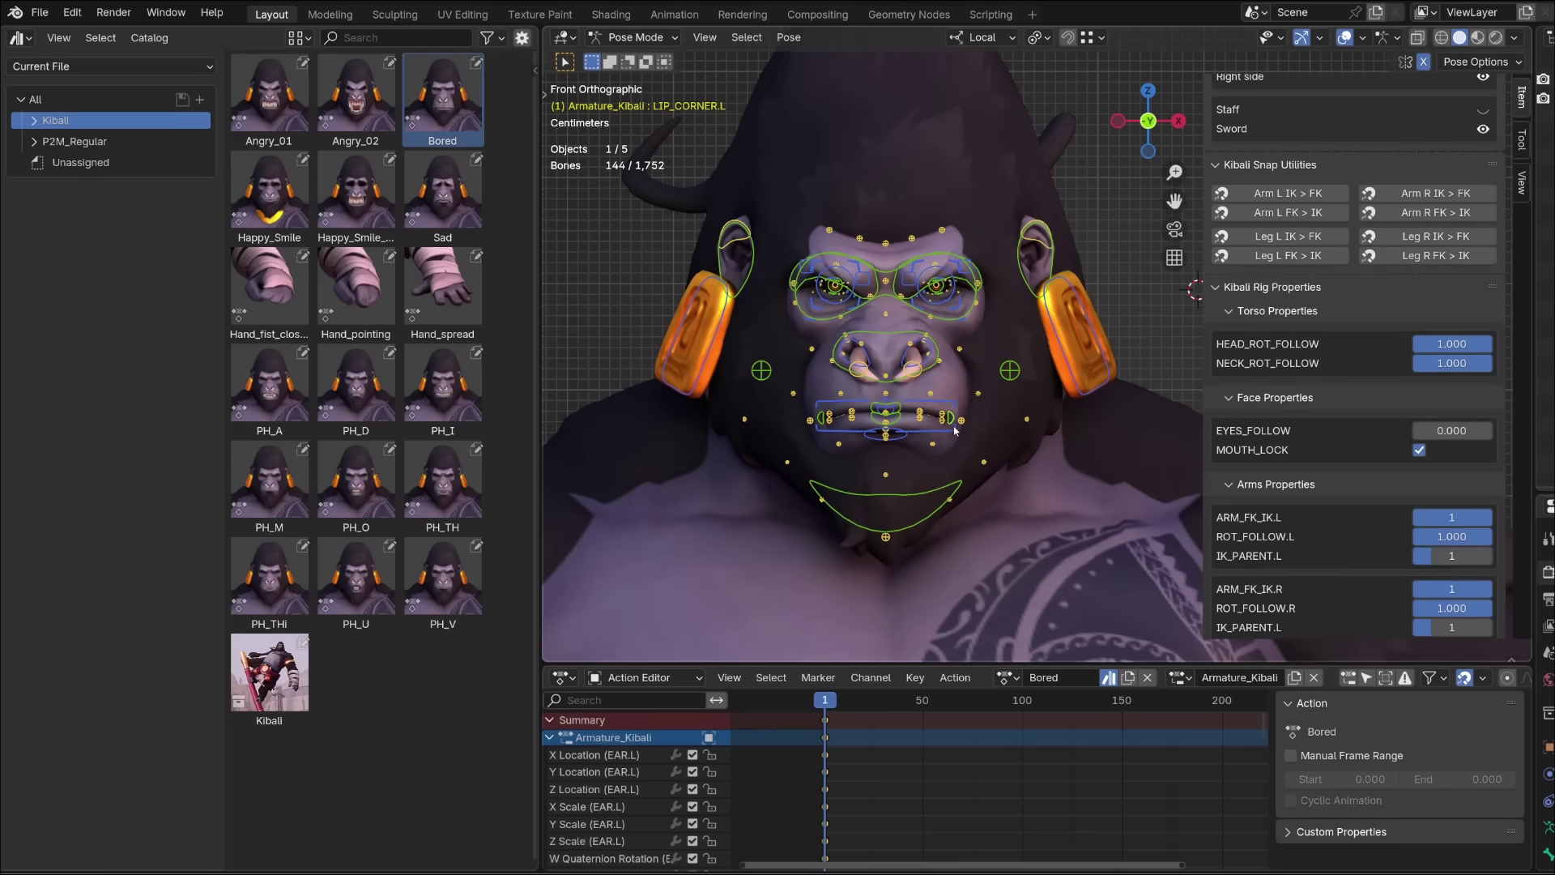
click(980, 431)
scroll(1407, 321, up, 15)
scroll(1407, 321, up, 10)
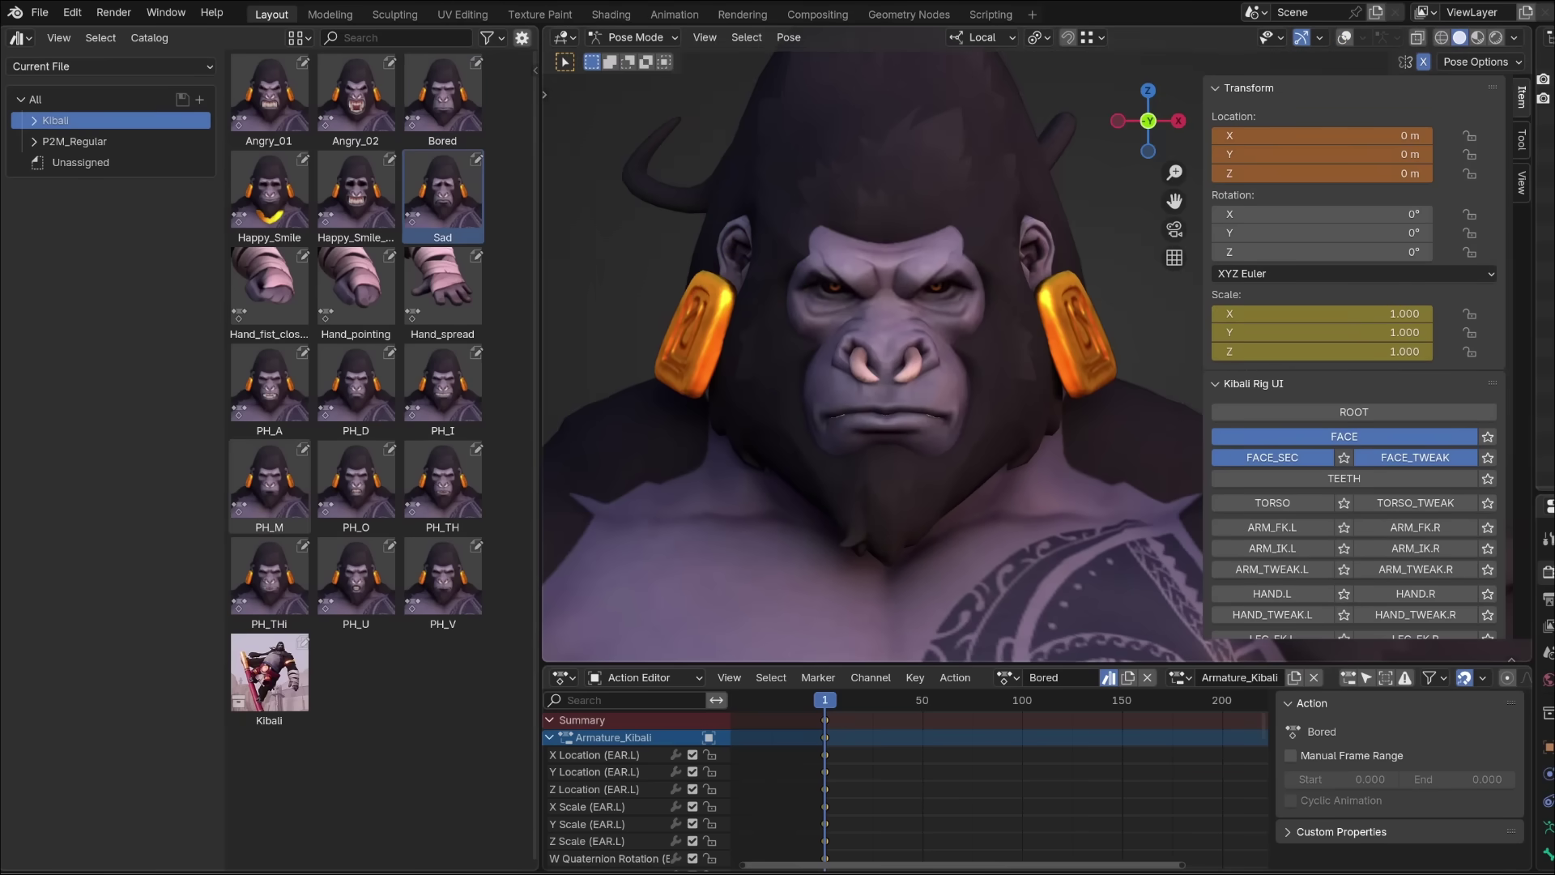
double_click(445, 193)
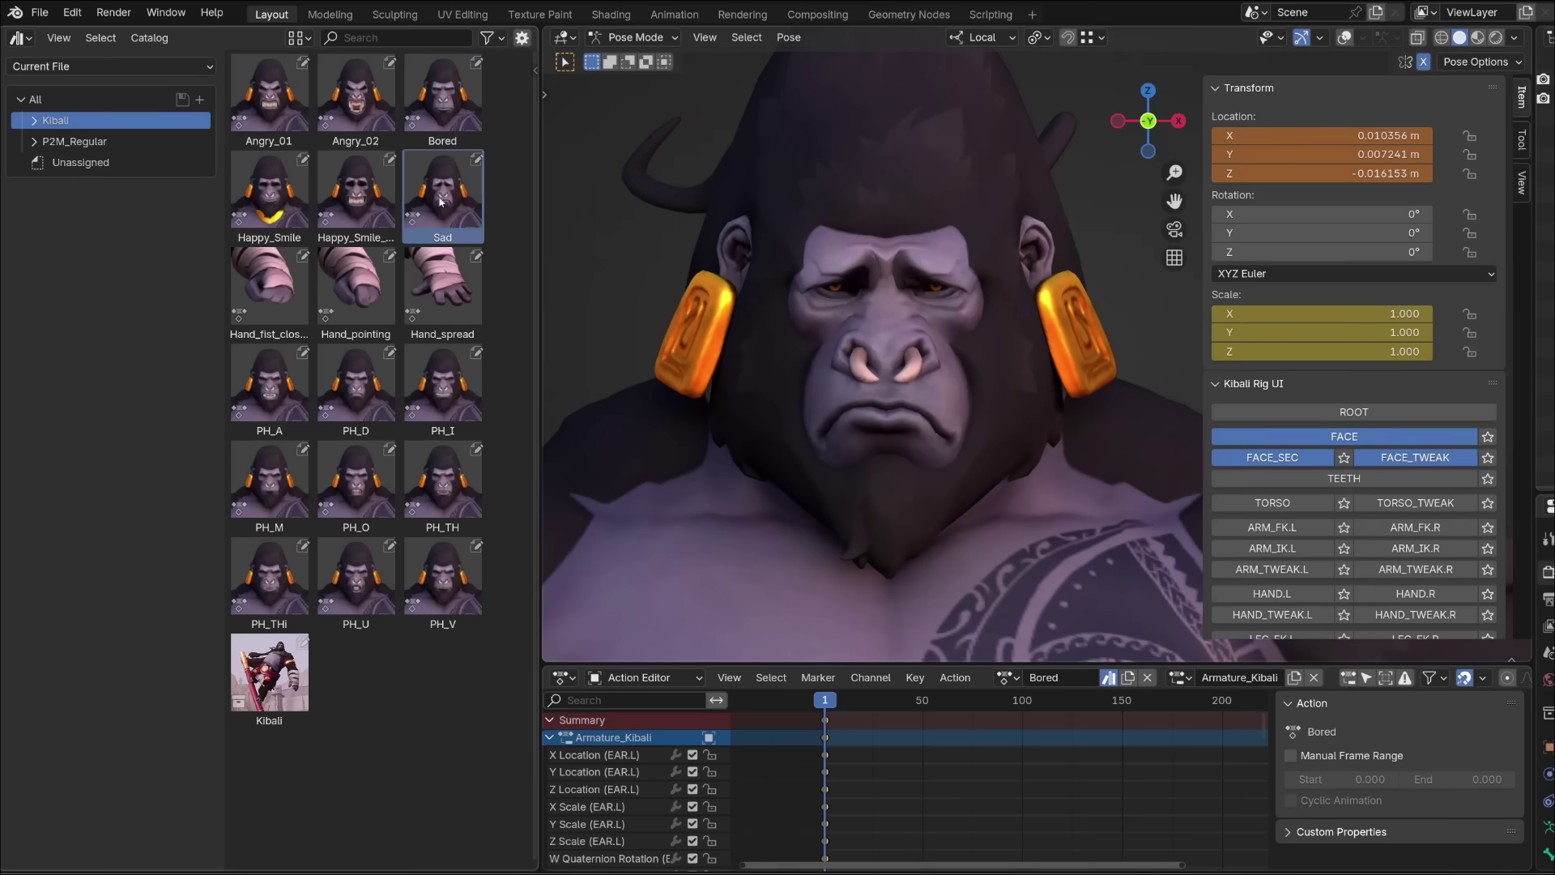
scroll(929, 469, up, 8)
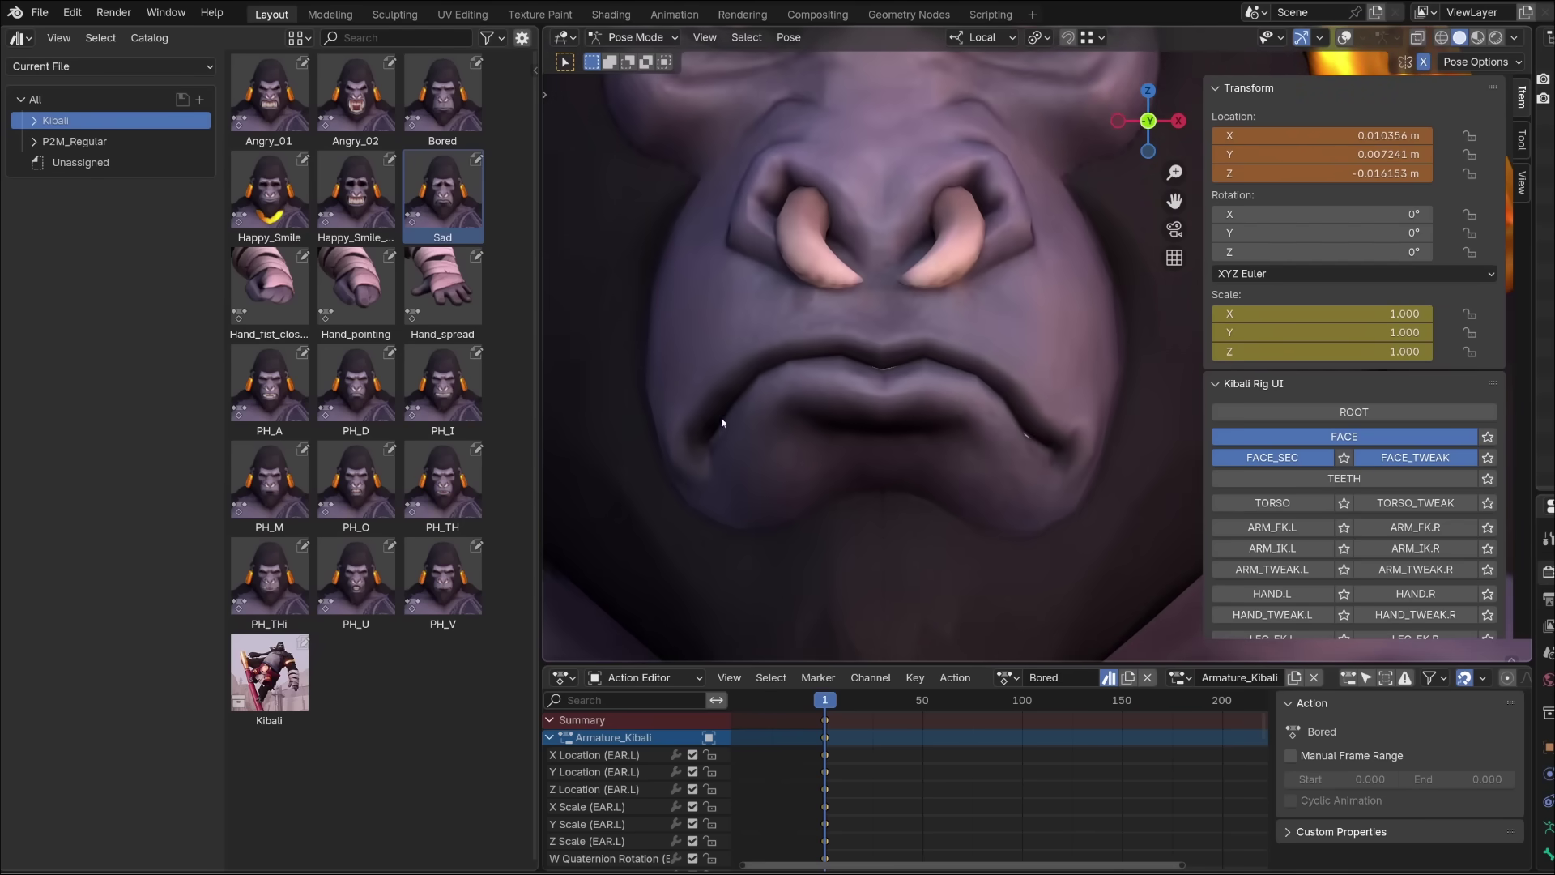
Show the rig controls, isolate both lip corner bones, and rotate LIP_CORNER.R.
key(shift+alt+z)
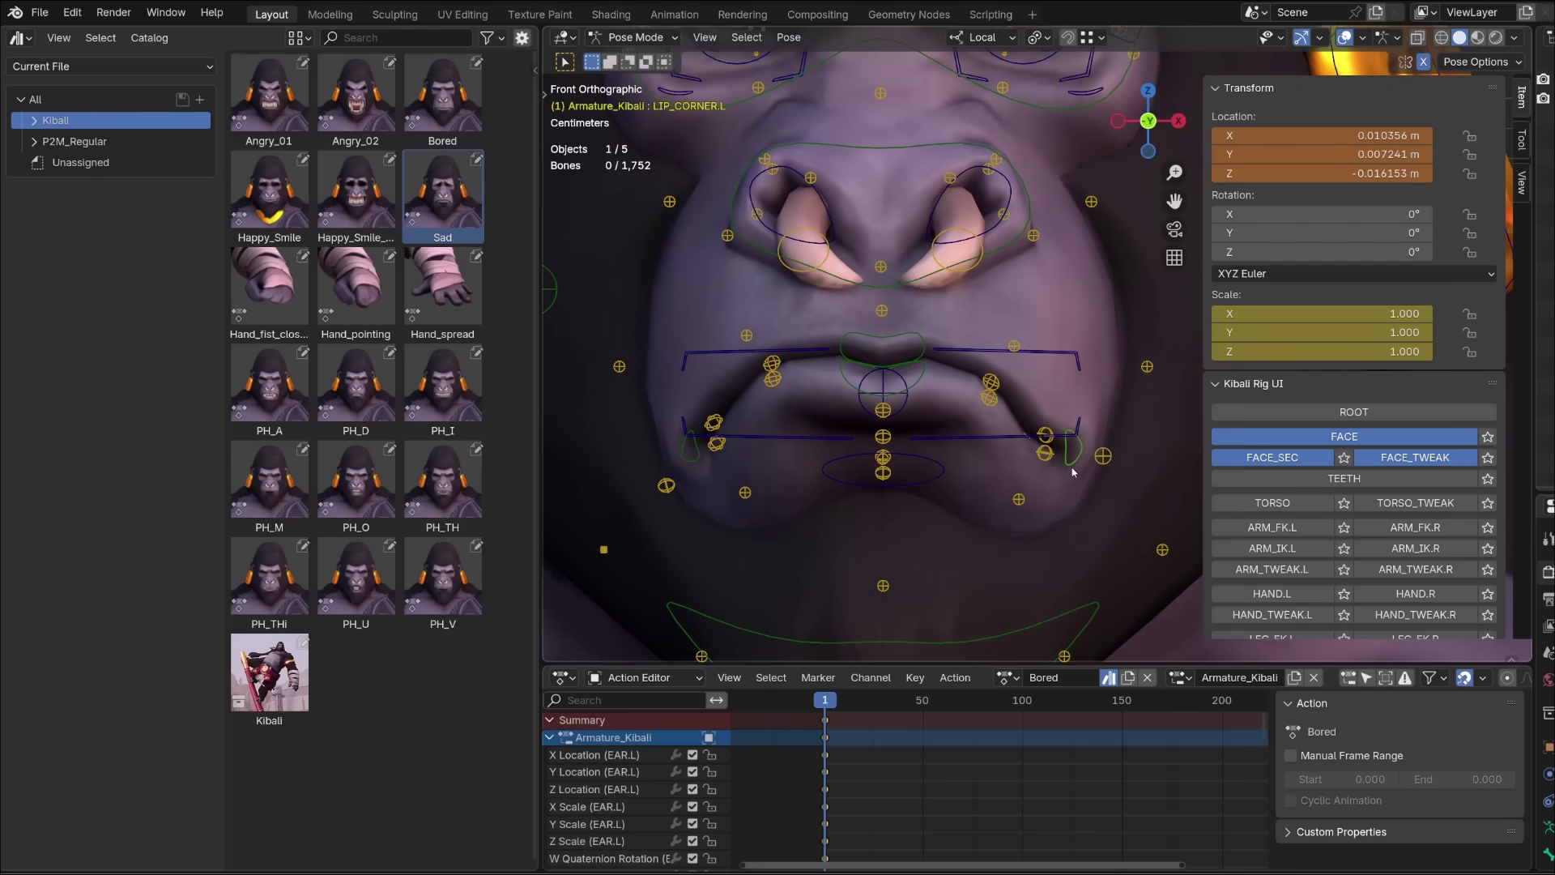
shift+click(1072, 448)
key(shift+h)
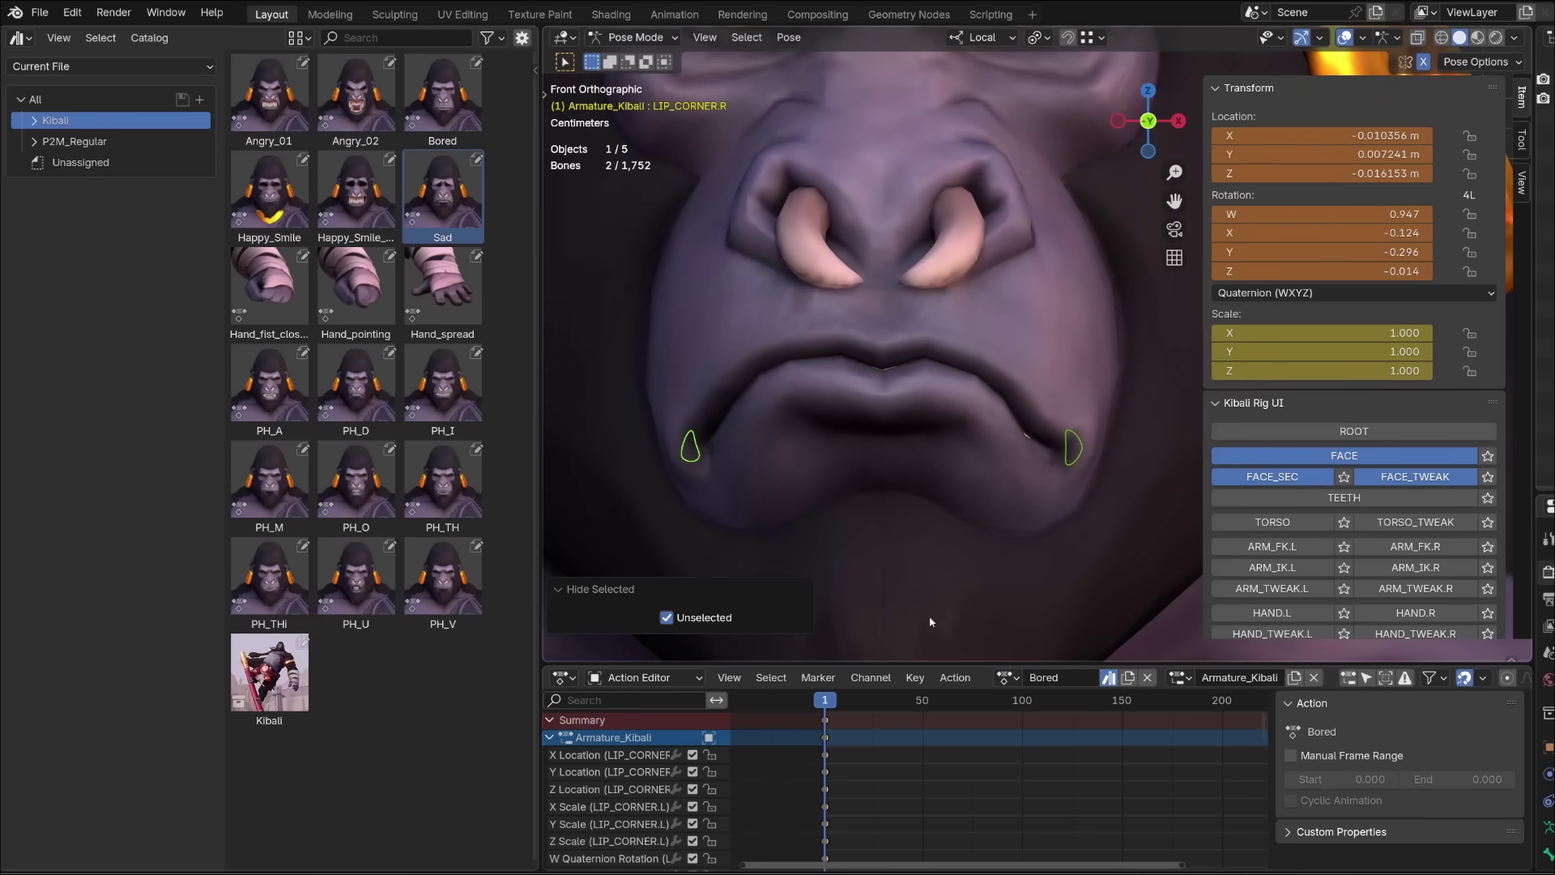
click(1076, 452)
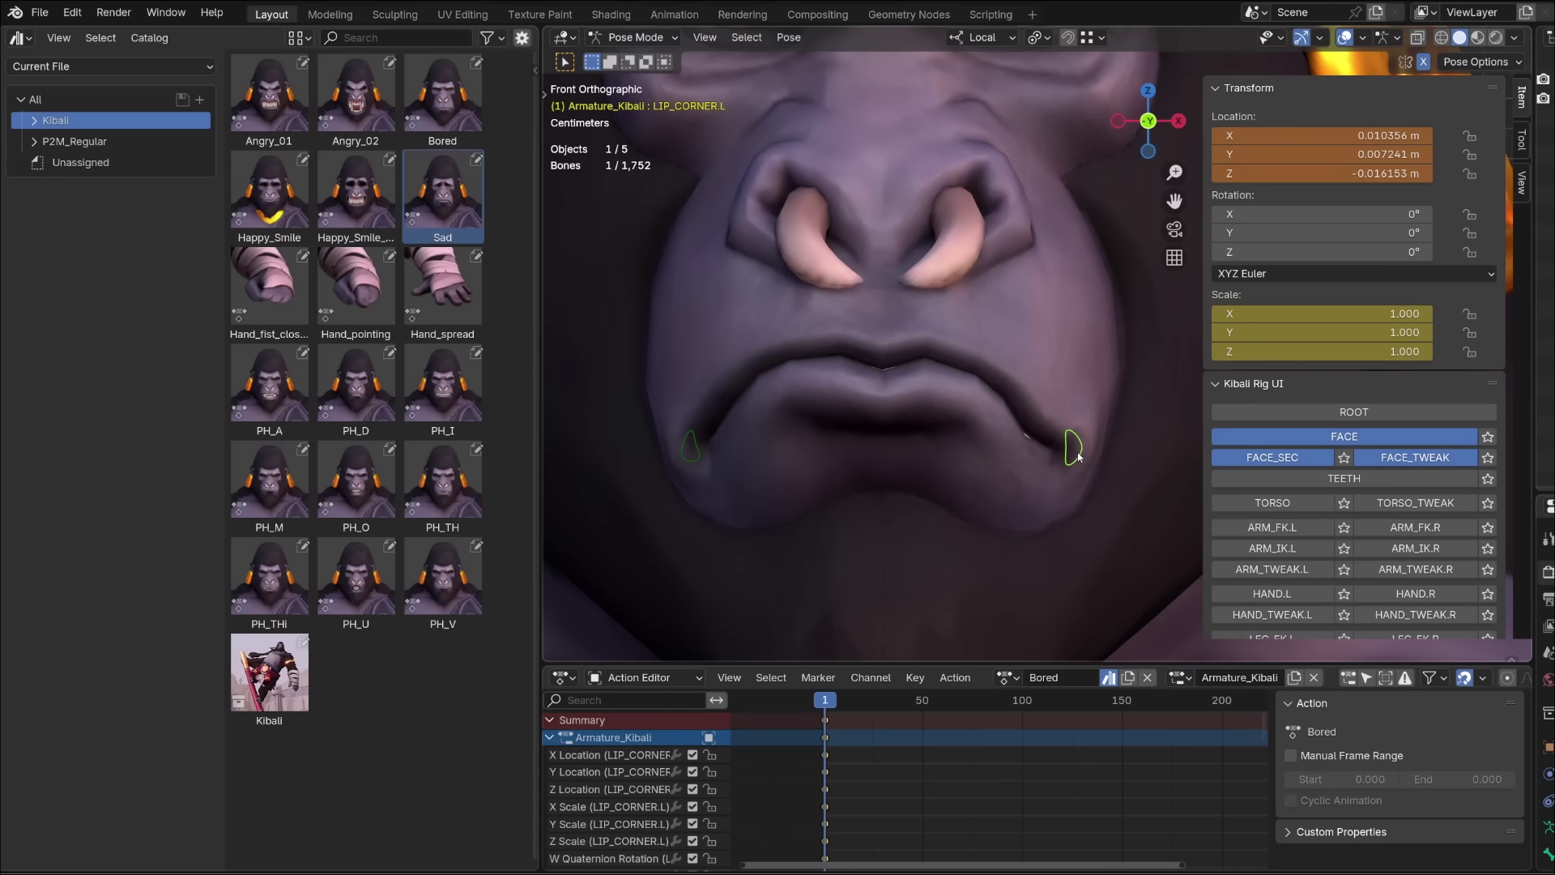
click(690, 447)
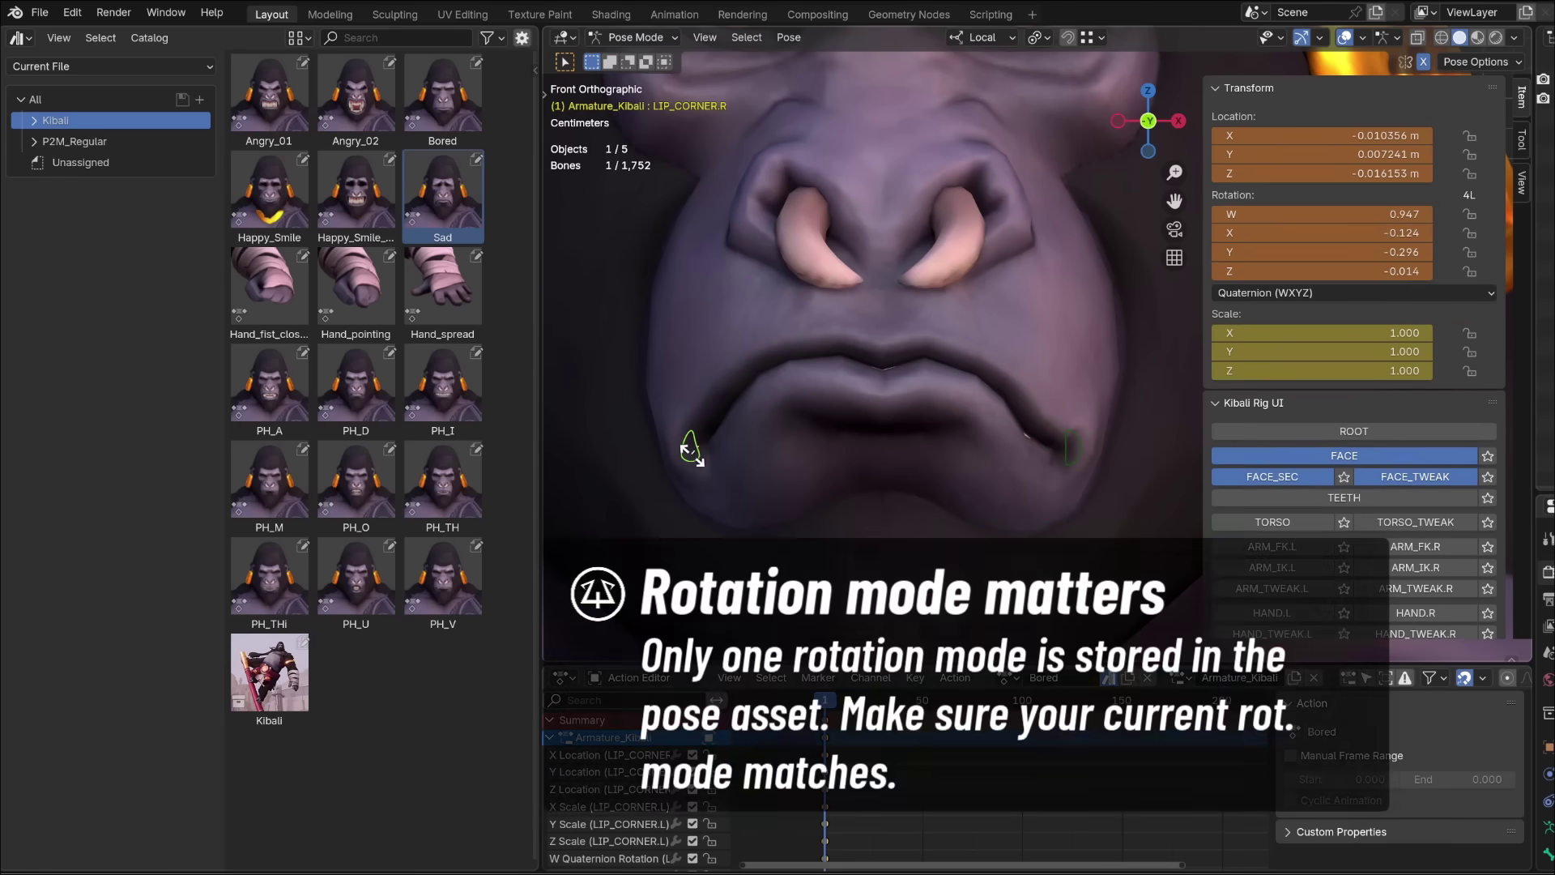
key(r)
key(Return)
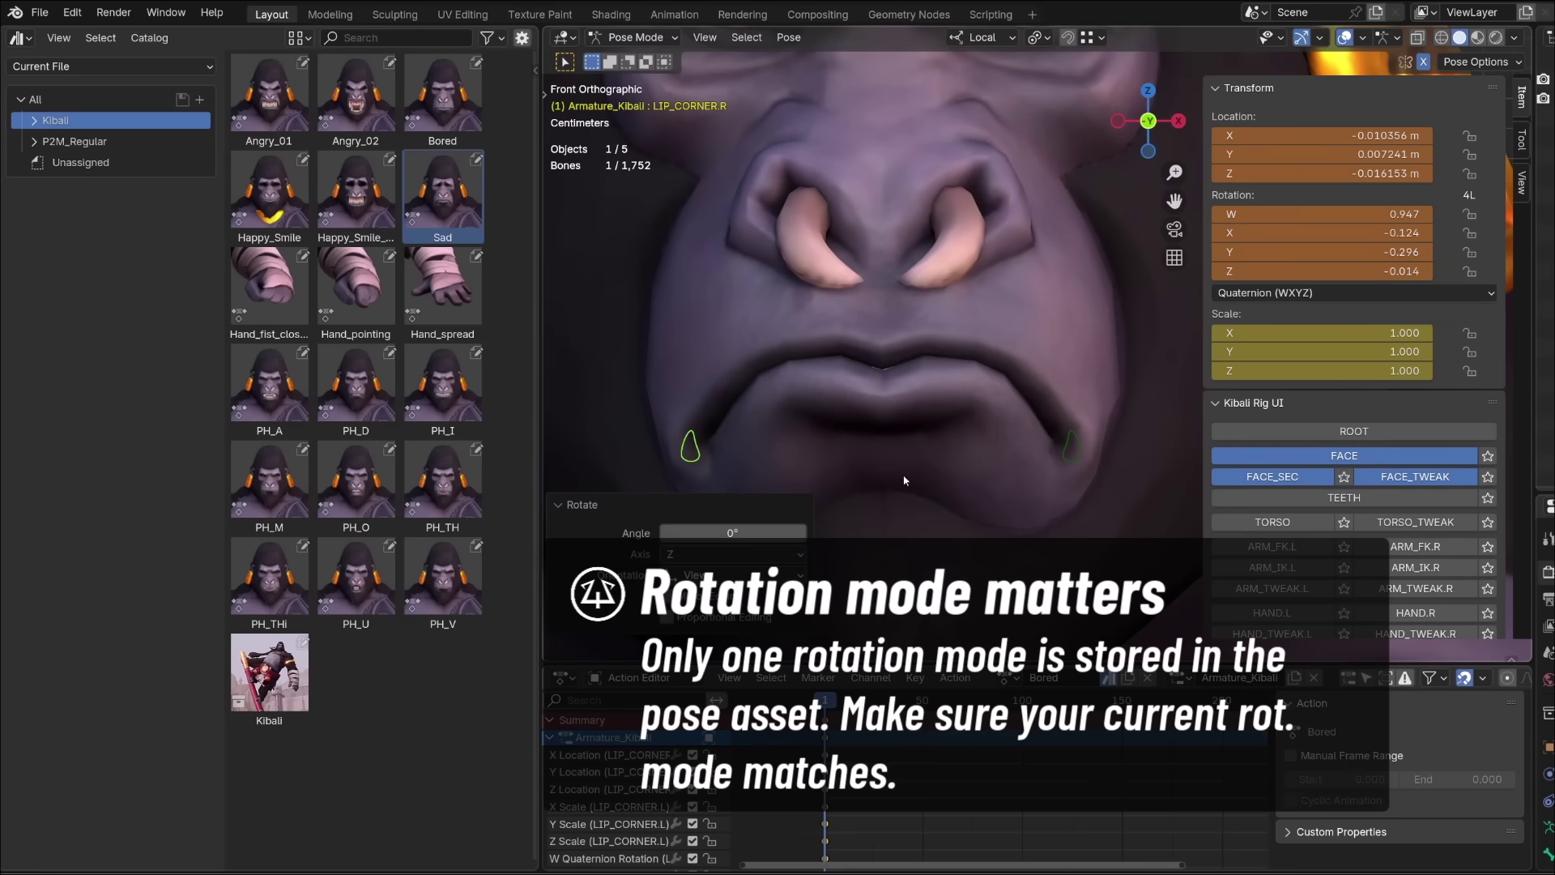
Set LIP_CORNER.L to XYZ Euler, then clear location and rotation on all face bones.
click(1061, 468)
key(ctrl+r)
click(1061, 464)
scroll(983, 469, down, 5)
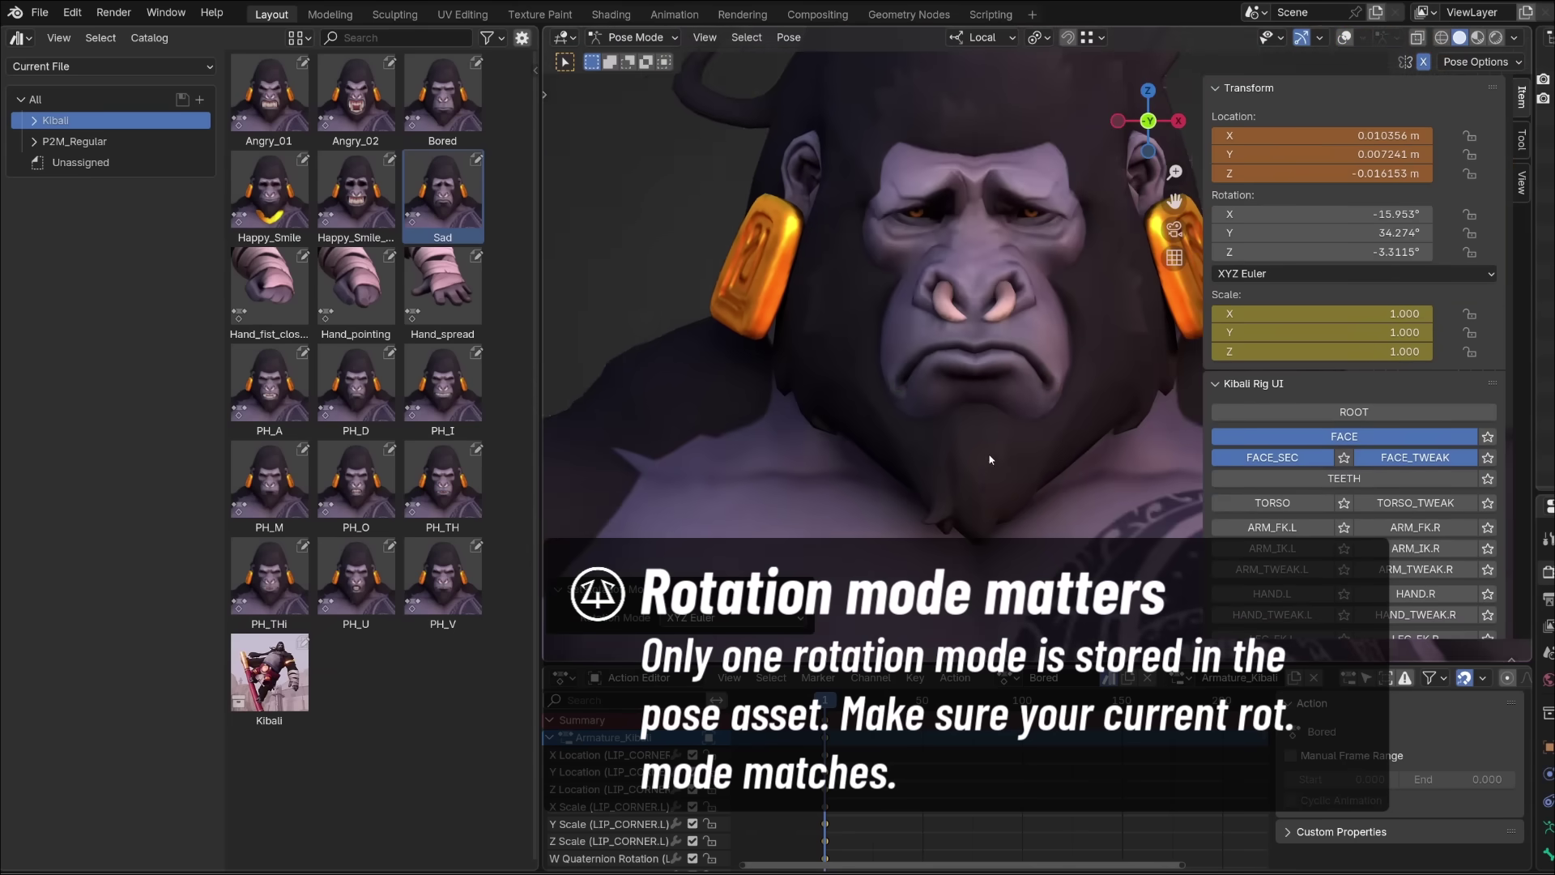
key(a)
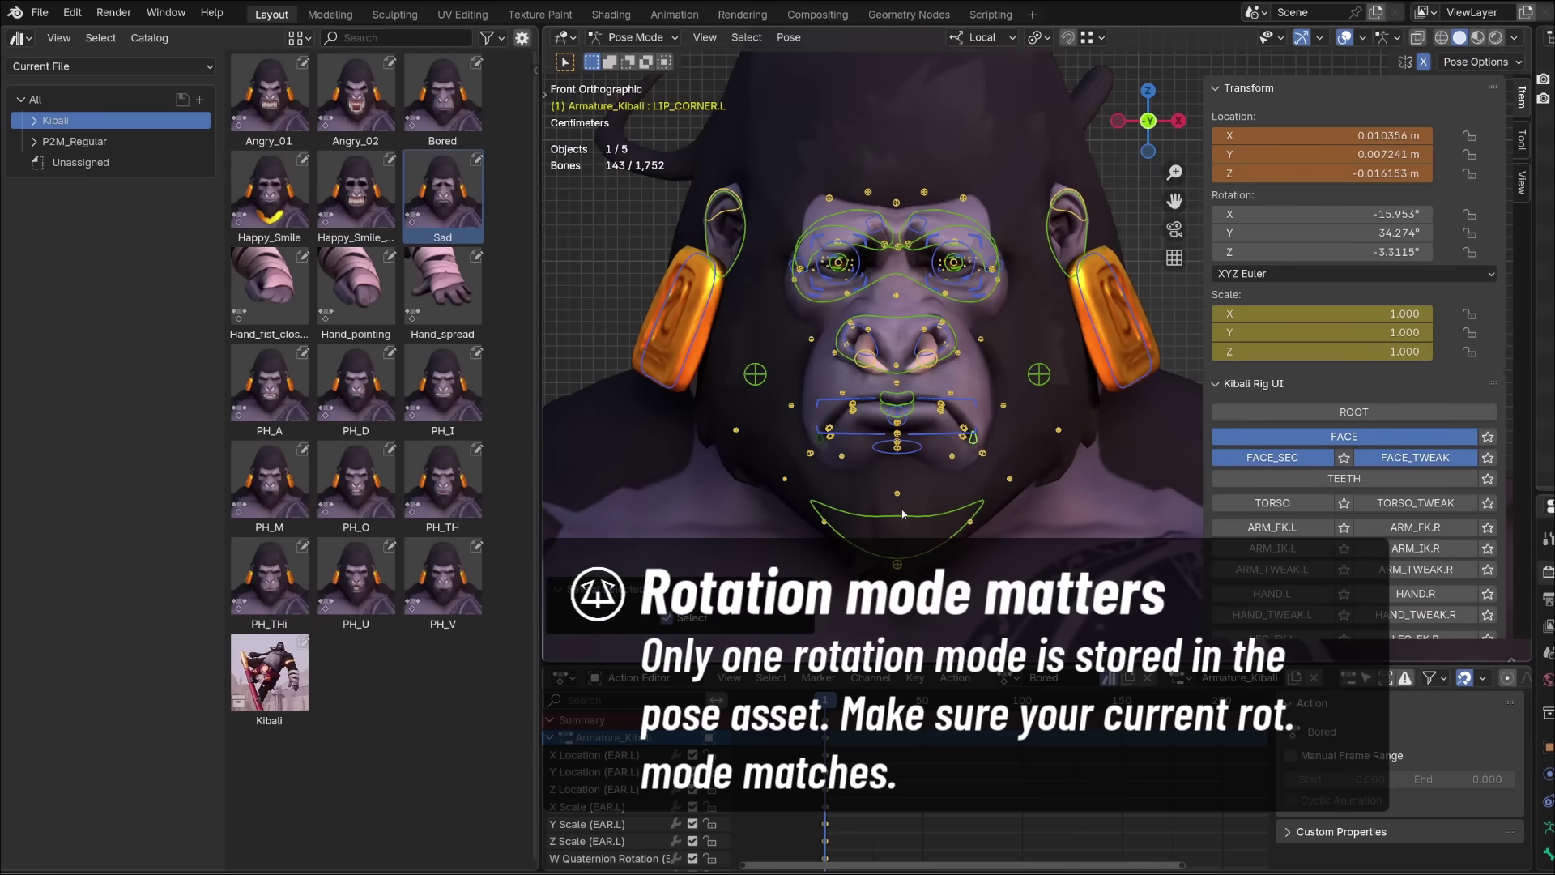
key(alt+g)
key(alt+r)
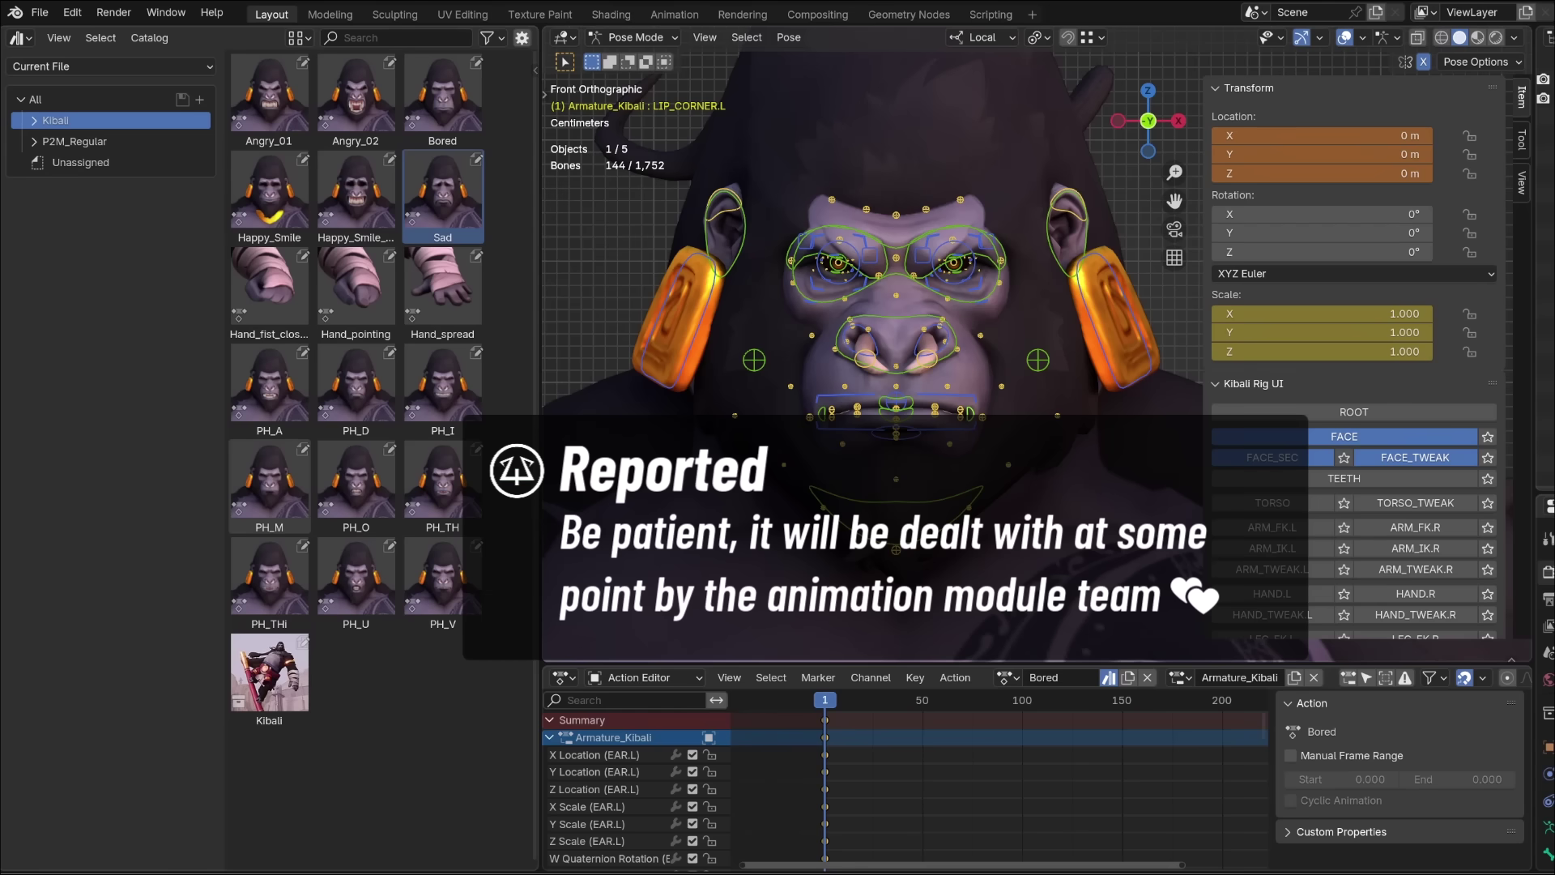
Apply the Bored pose asset to the face with viewport overlays hidden.
click(468, 121)
double_click(468, 121)
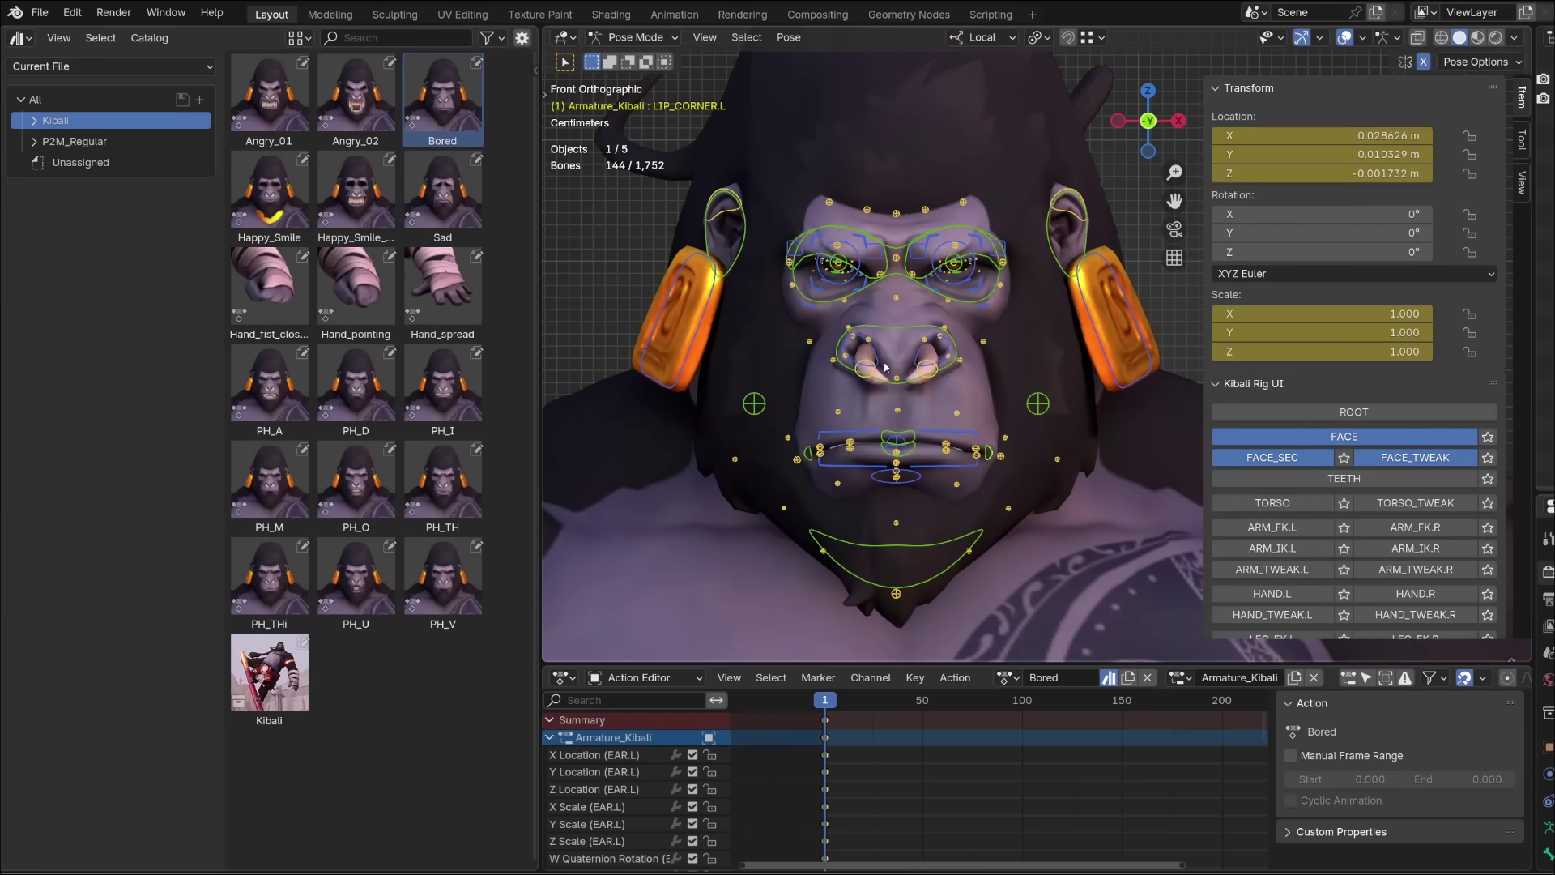
key(shift+alt+z)
scroll(1347, 493, down, 15)
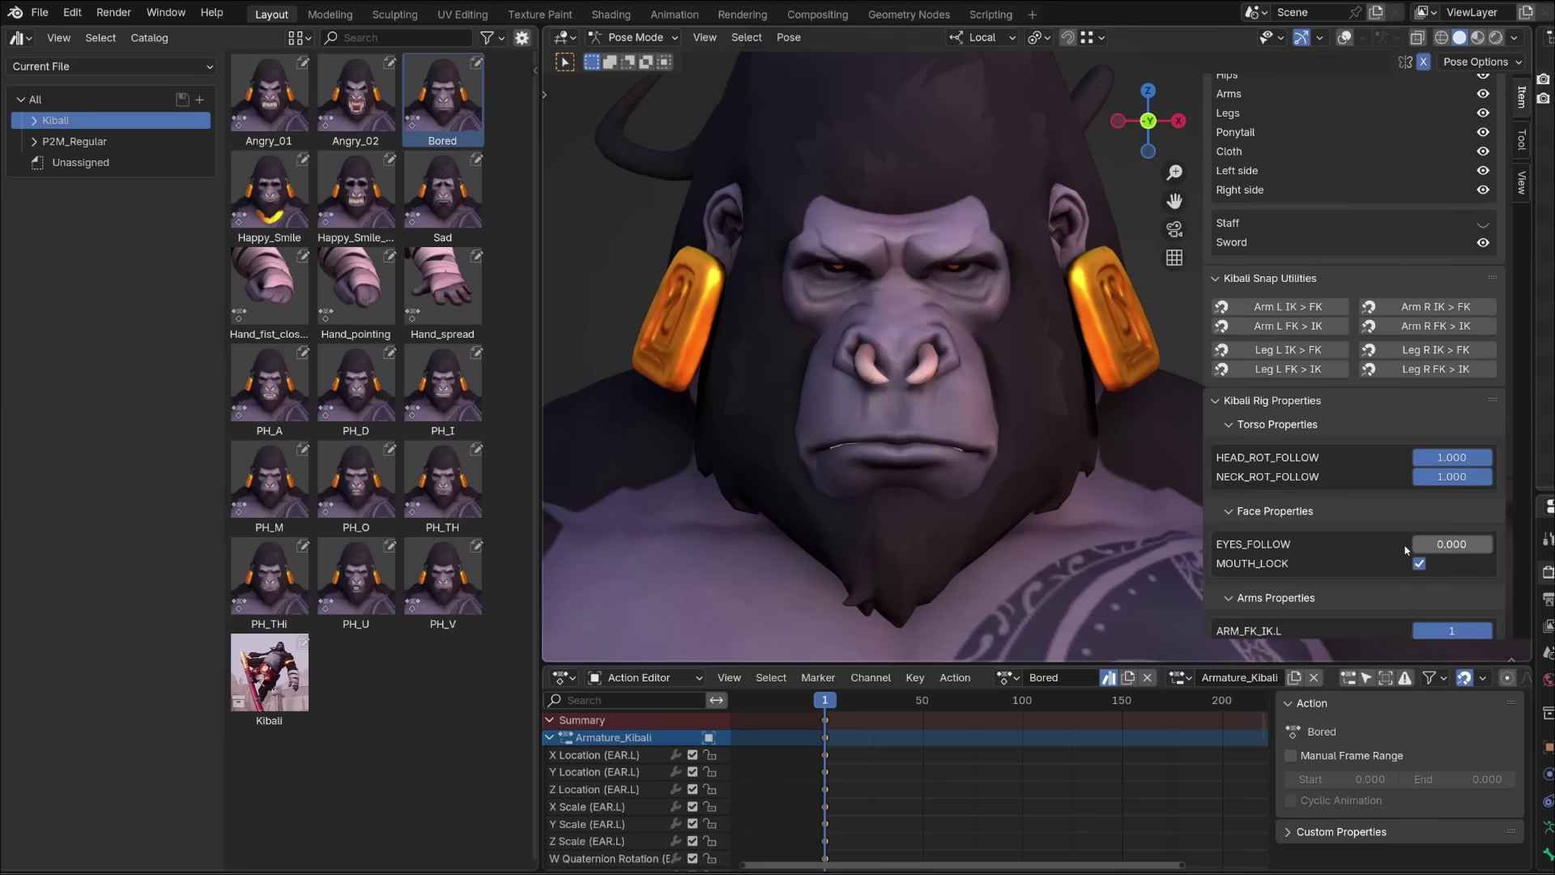
Toggle MOUTH_LOCK off and on twice, leaving it on with the mouth closed.
click(1419, 564)
click(1419, 564)
click(1418, 565)
click(1418, 564)
Restore the overlays and select the gear-shaped PROPERTIES bone.
key(shift+alt+z)
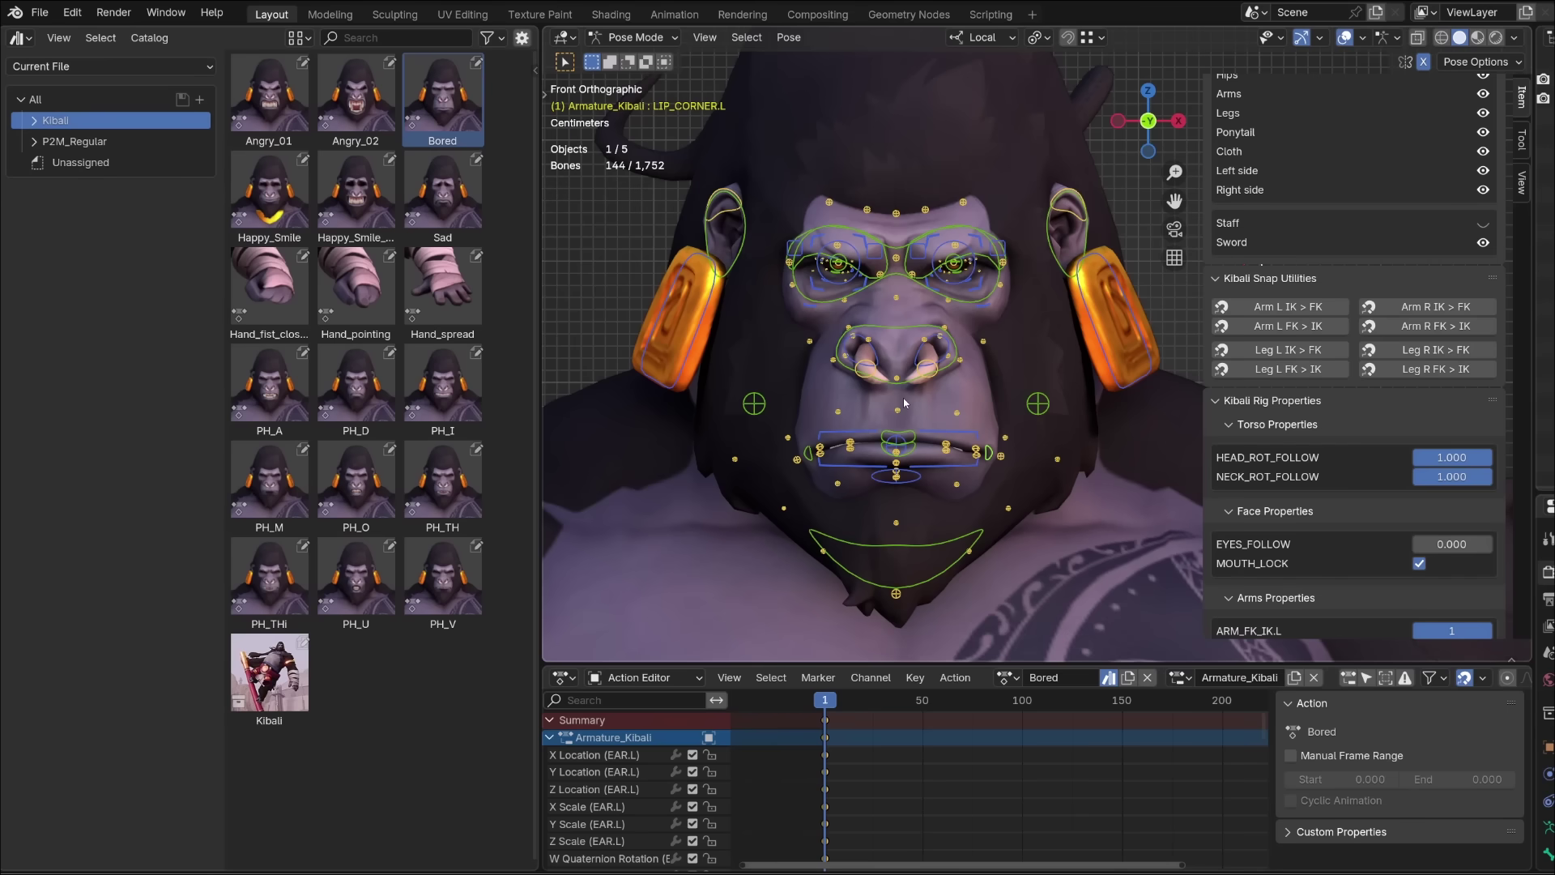
scroll(1435, 234, up, 12)
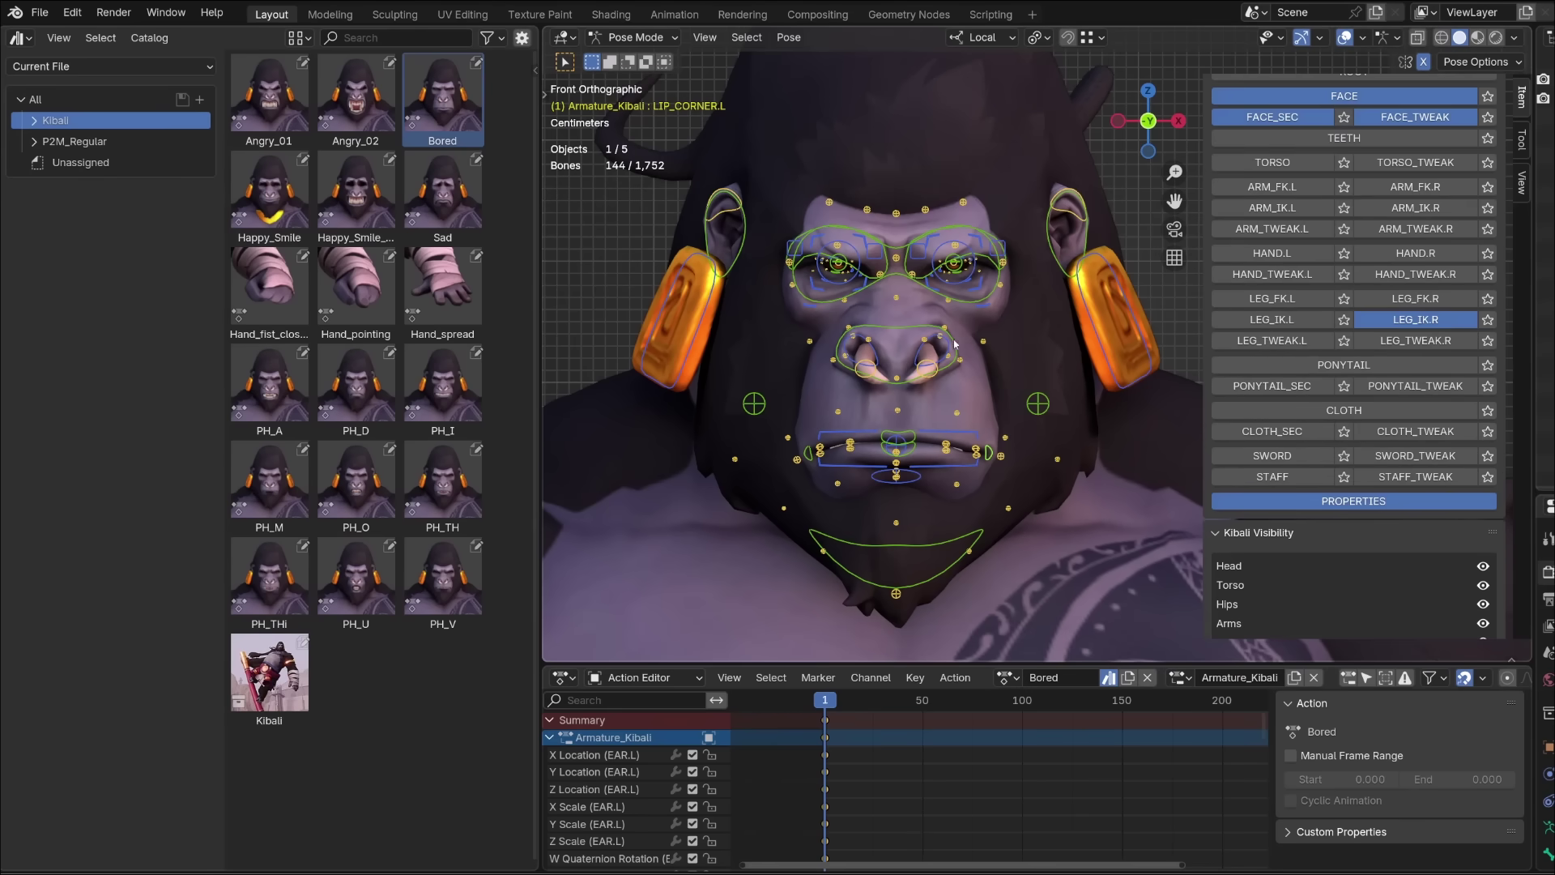
scroll(949, 235, down, 5)
shift+middle_drag(949, 236, 927, 313)
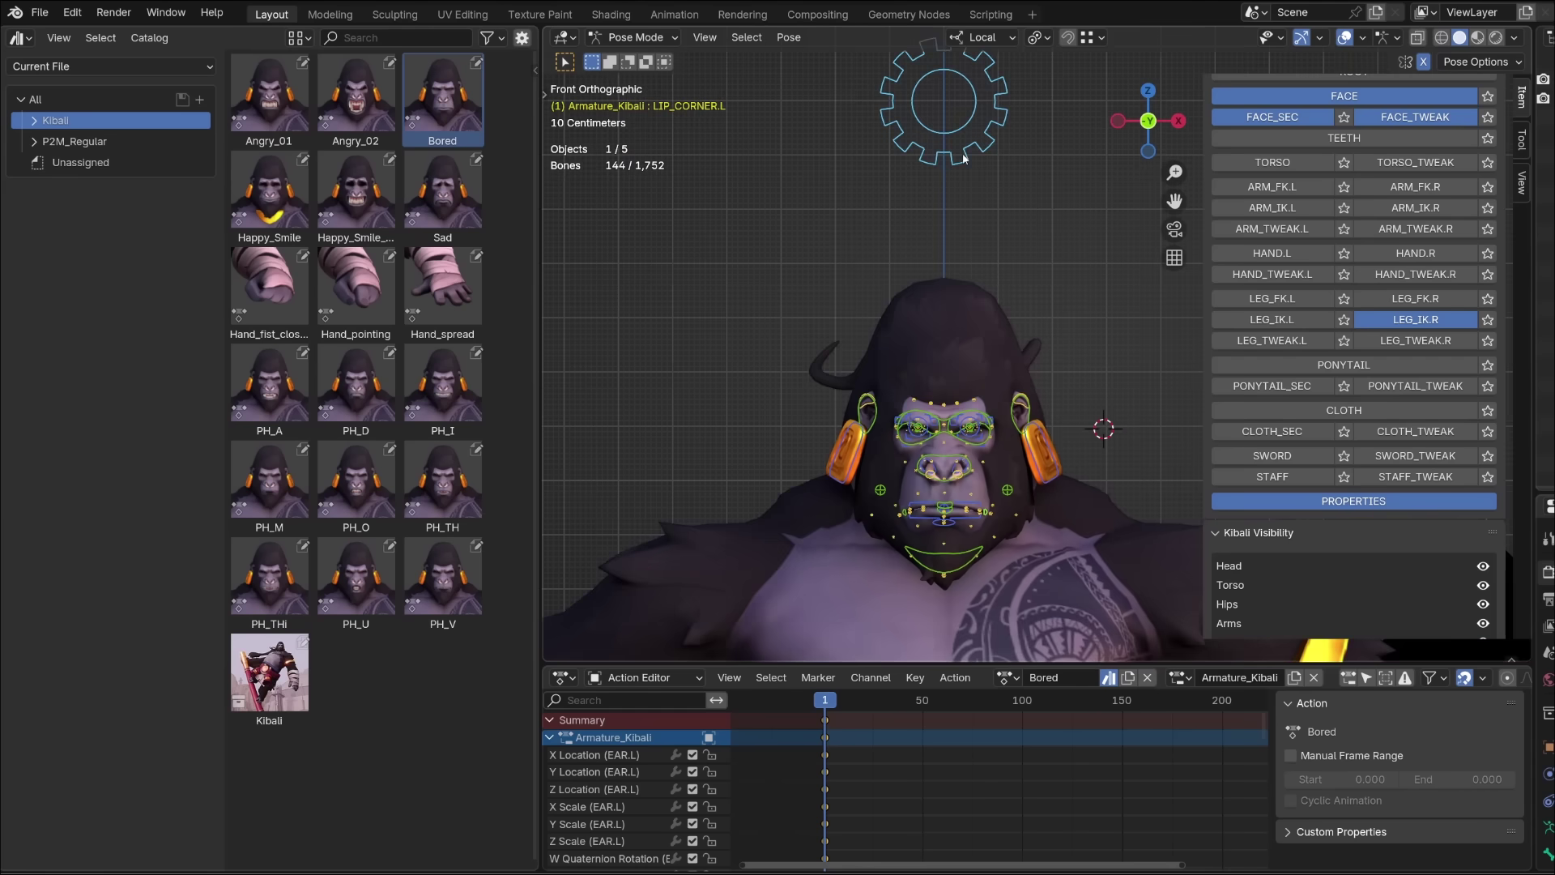
click(970, 164)
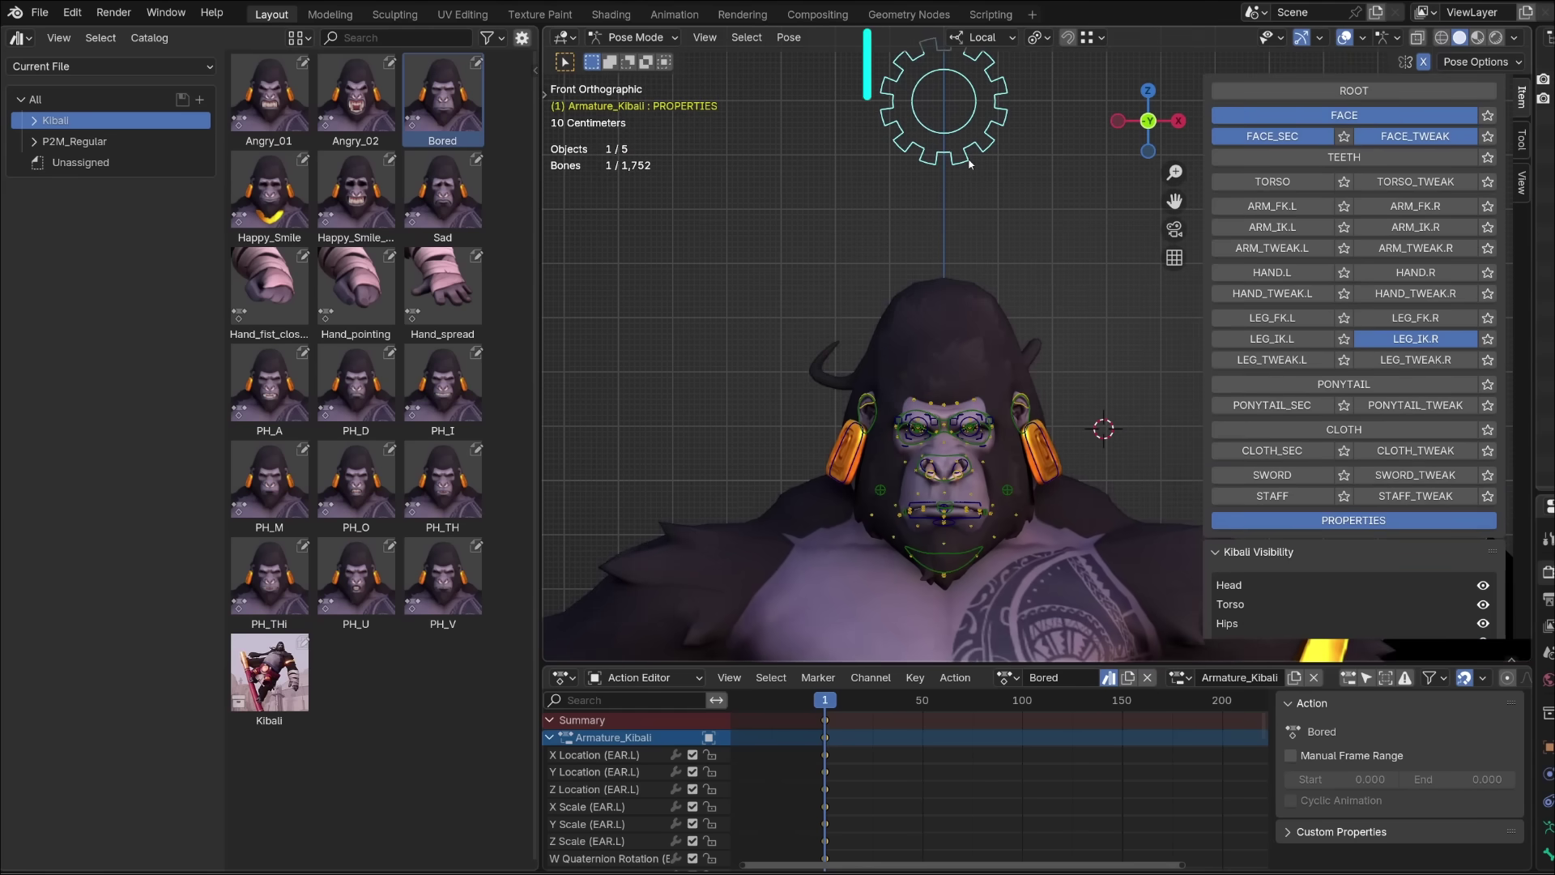
shift+middle_drag(998, 273, 921, 174)
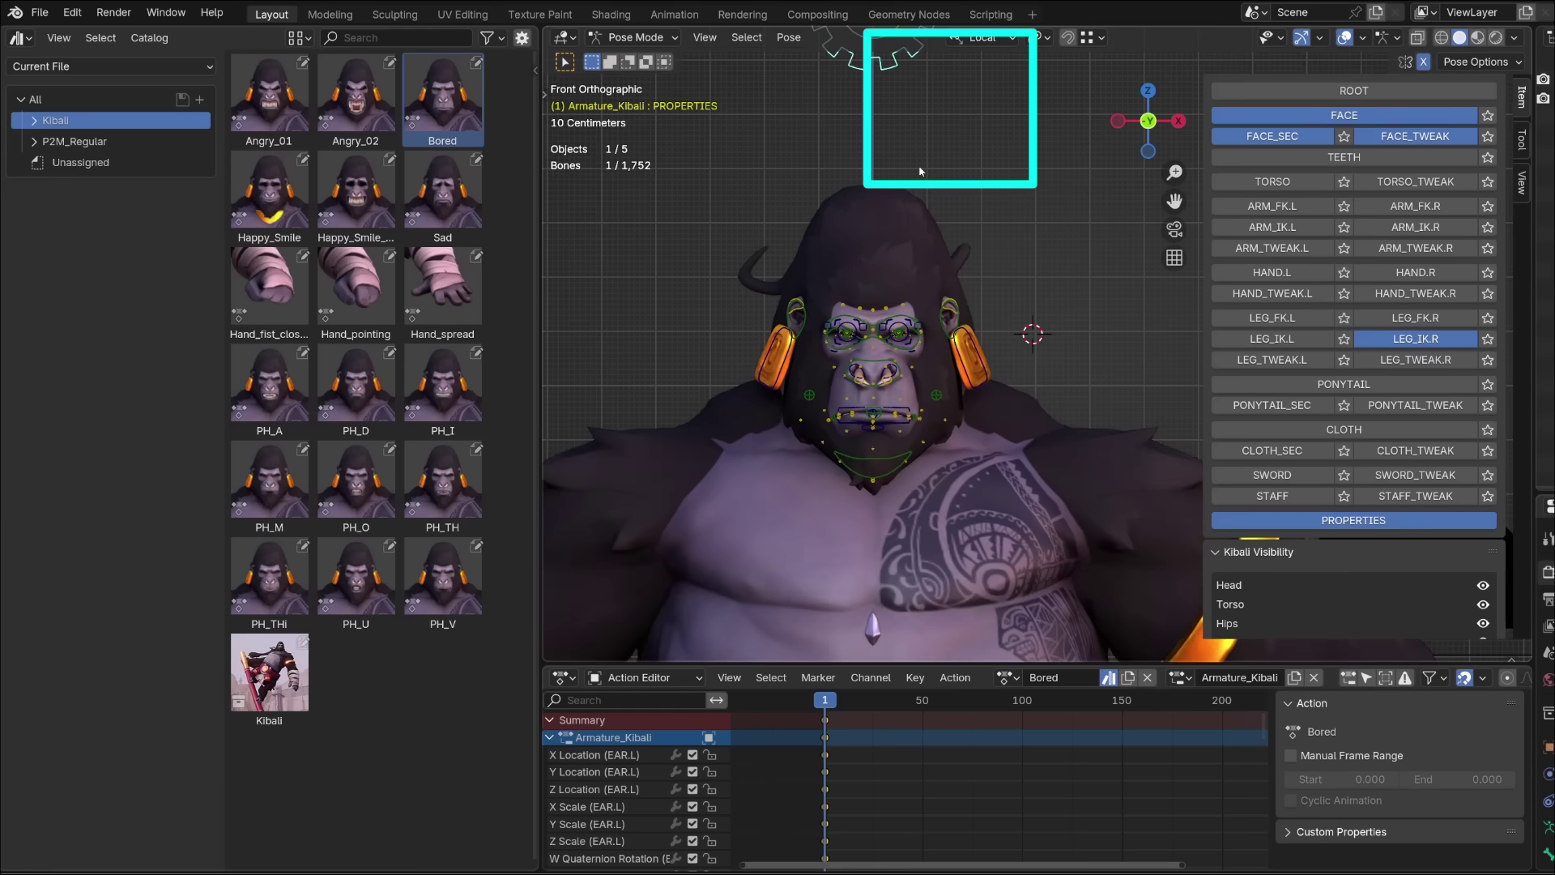
scroll(1348, 461, down, 5)
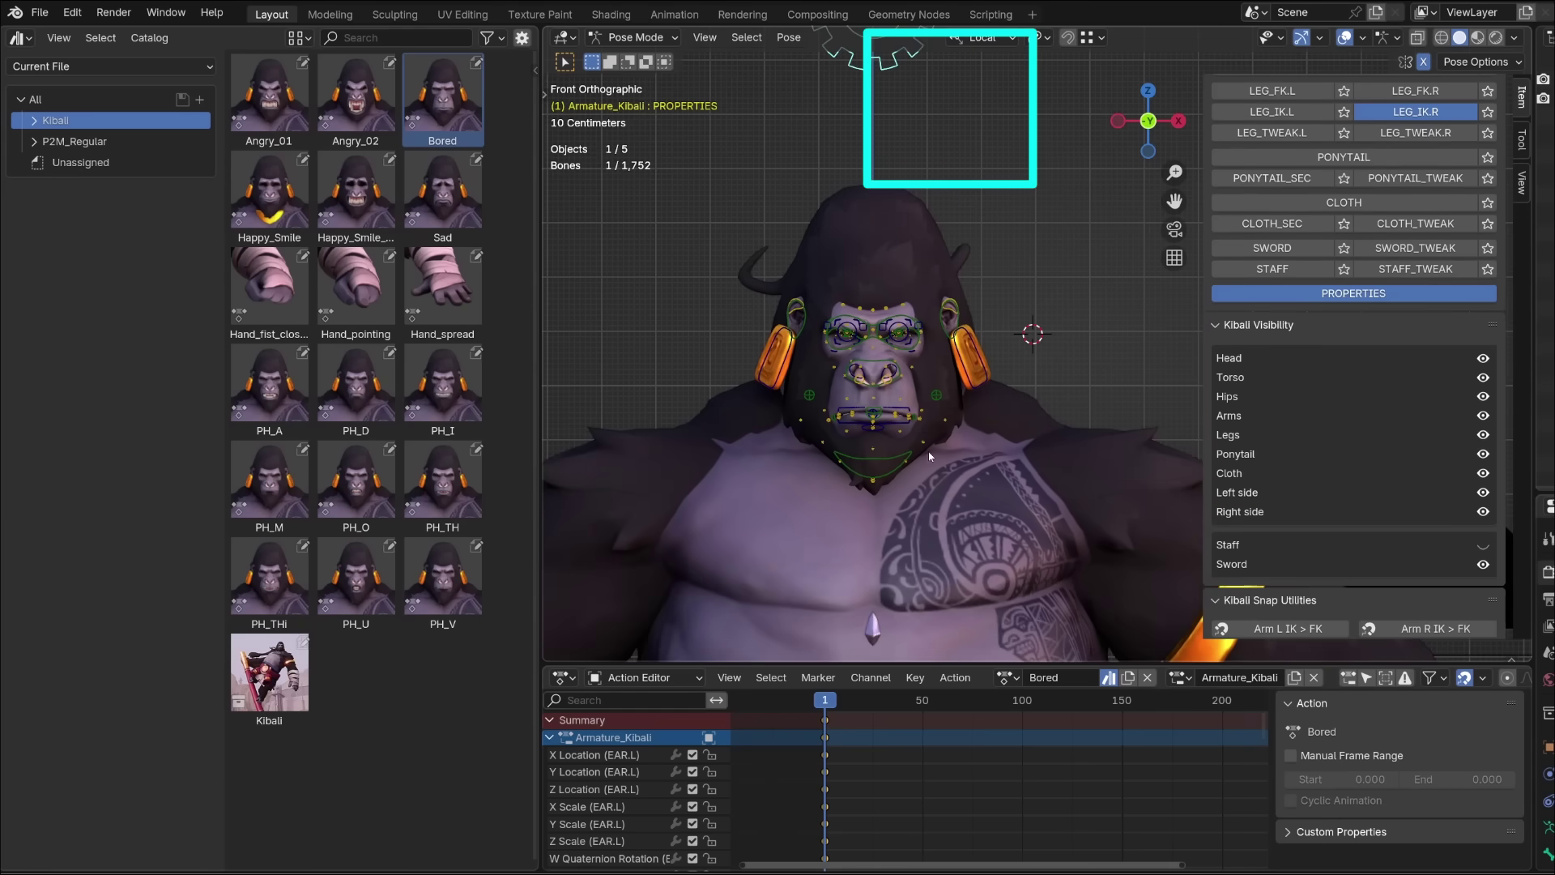
shift+middle_drag(894, 252, 940, 343)
scroll(1269, 407, down, 14)
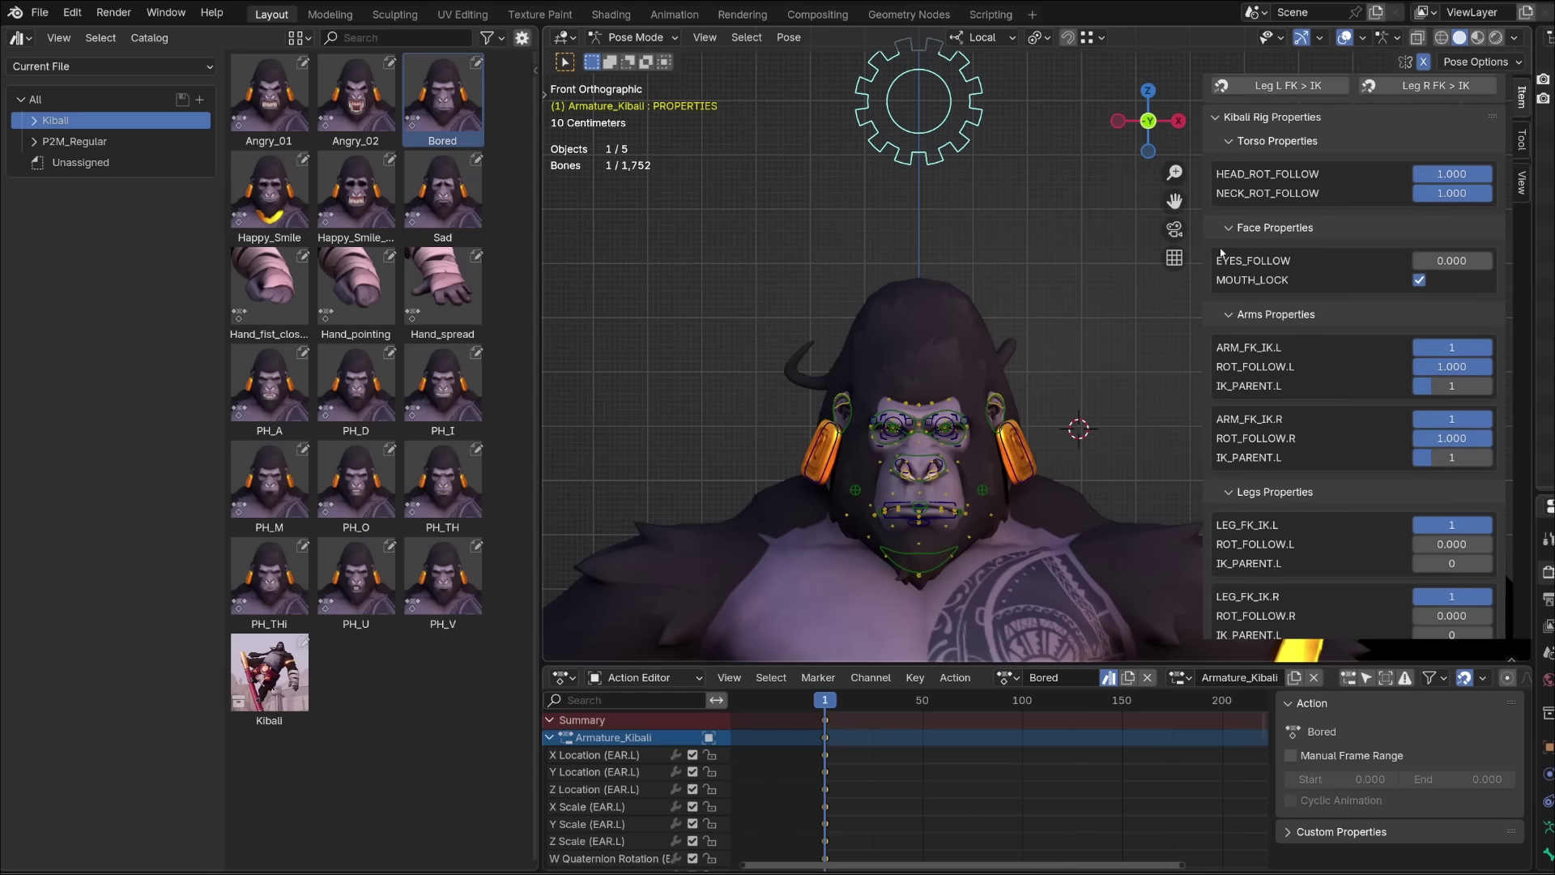
Scroll the N-panel Properties list down to the MOUTH_LOCK checkbox.
scroll(1387, 454, down, 15)
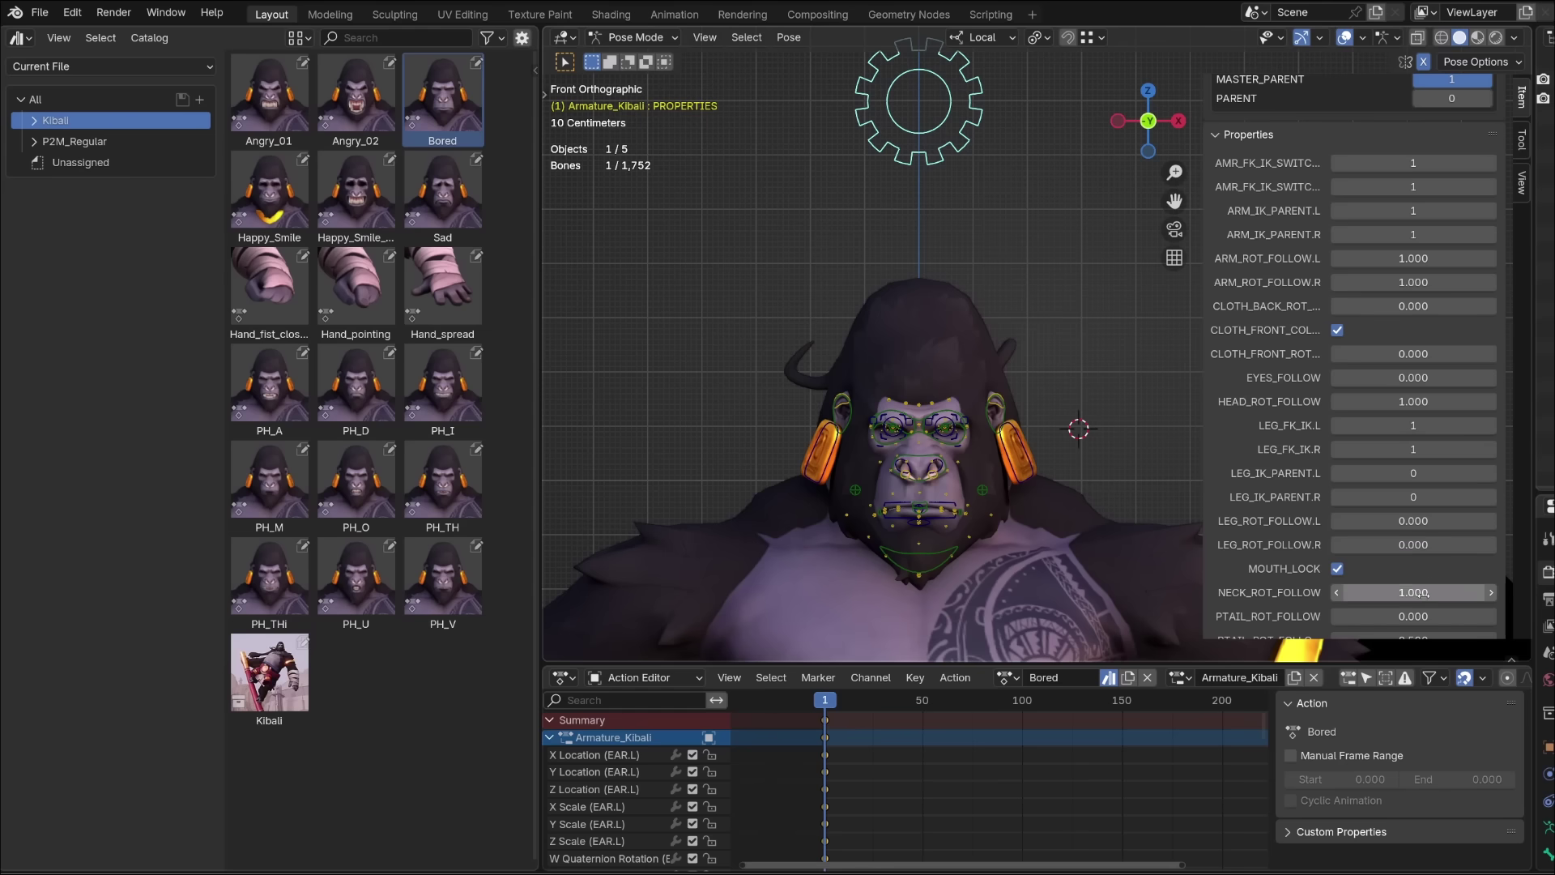
scroll(1409, 592, down, 5)
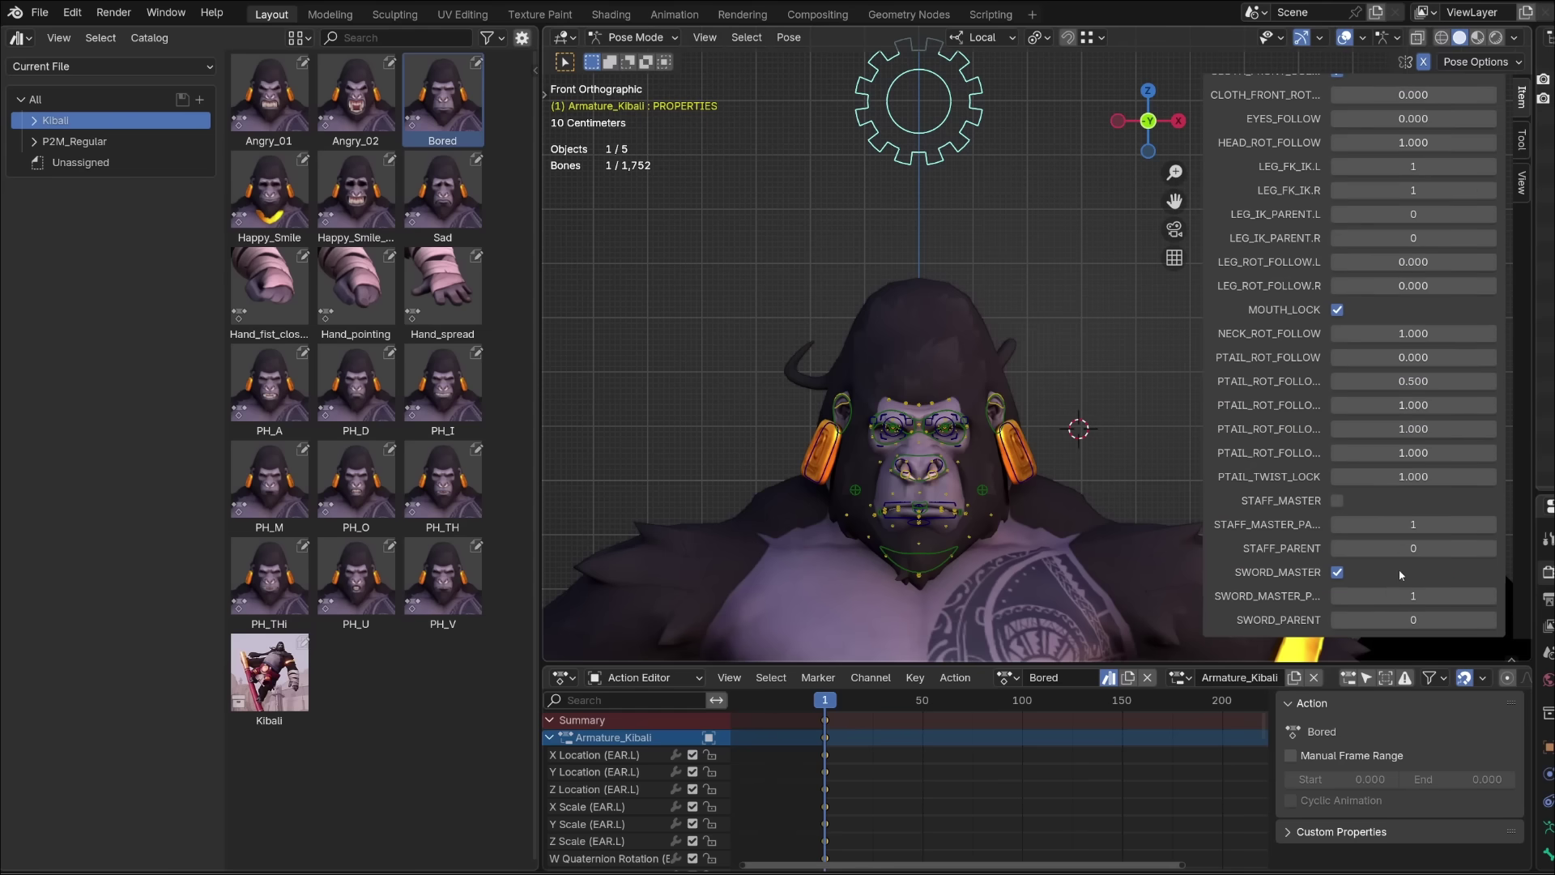
scroll(1392, 590, up, 2)
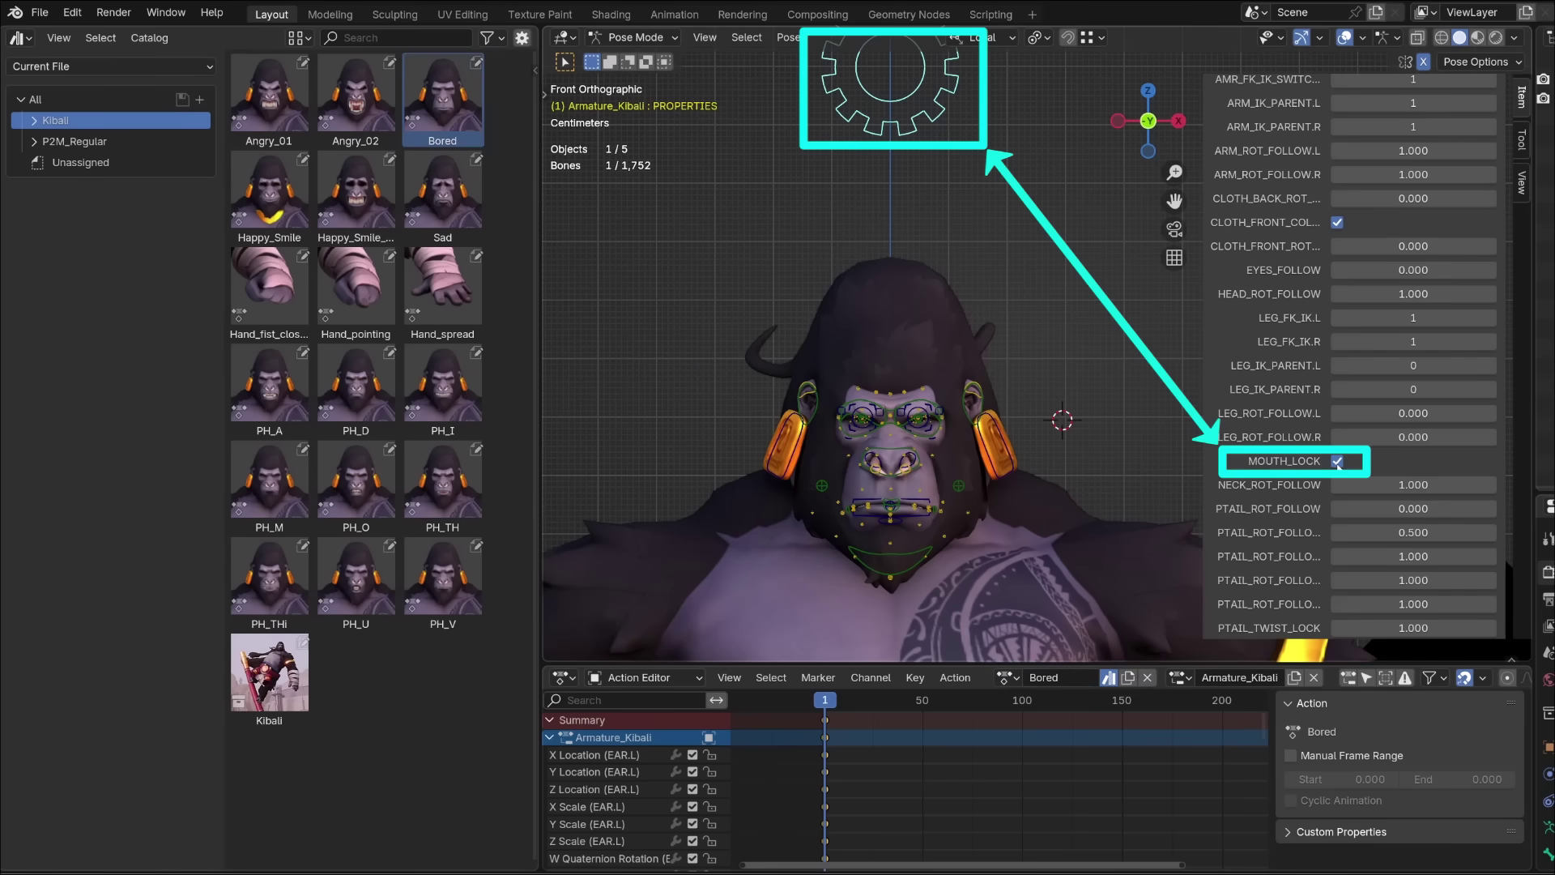
Key MOUTH_LOCK into the Bored action and check its PROPERTIES channel in the Action Editor.
key(i)
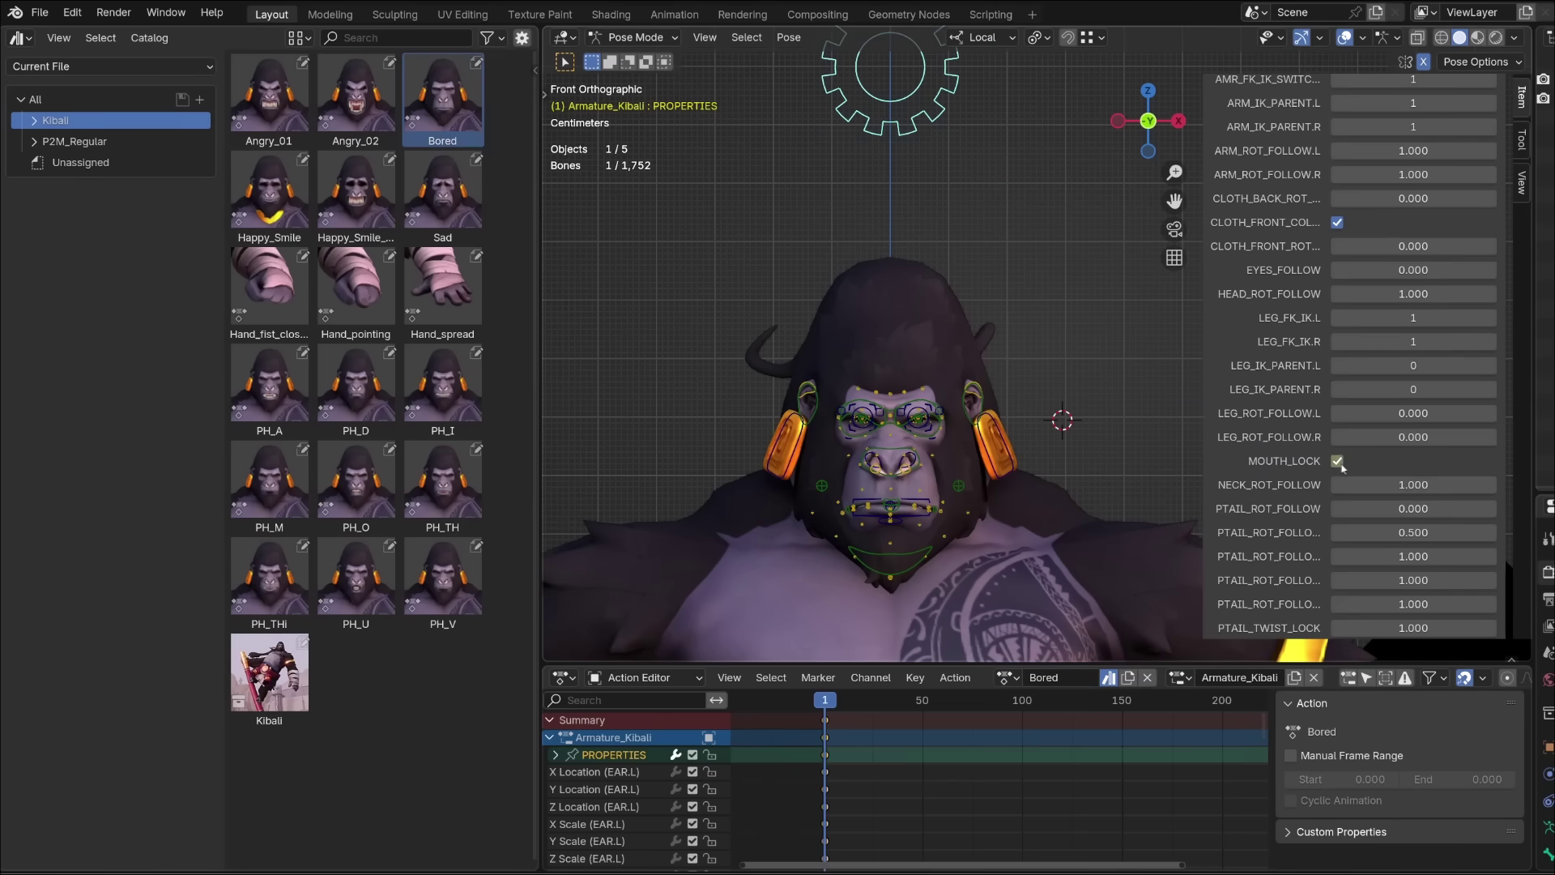
click(555, 756)
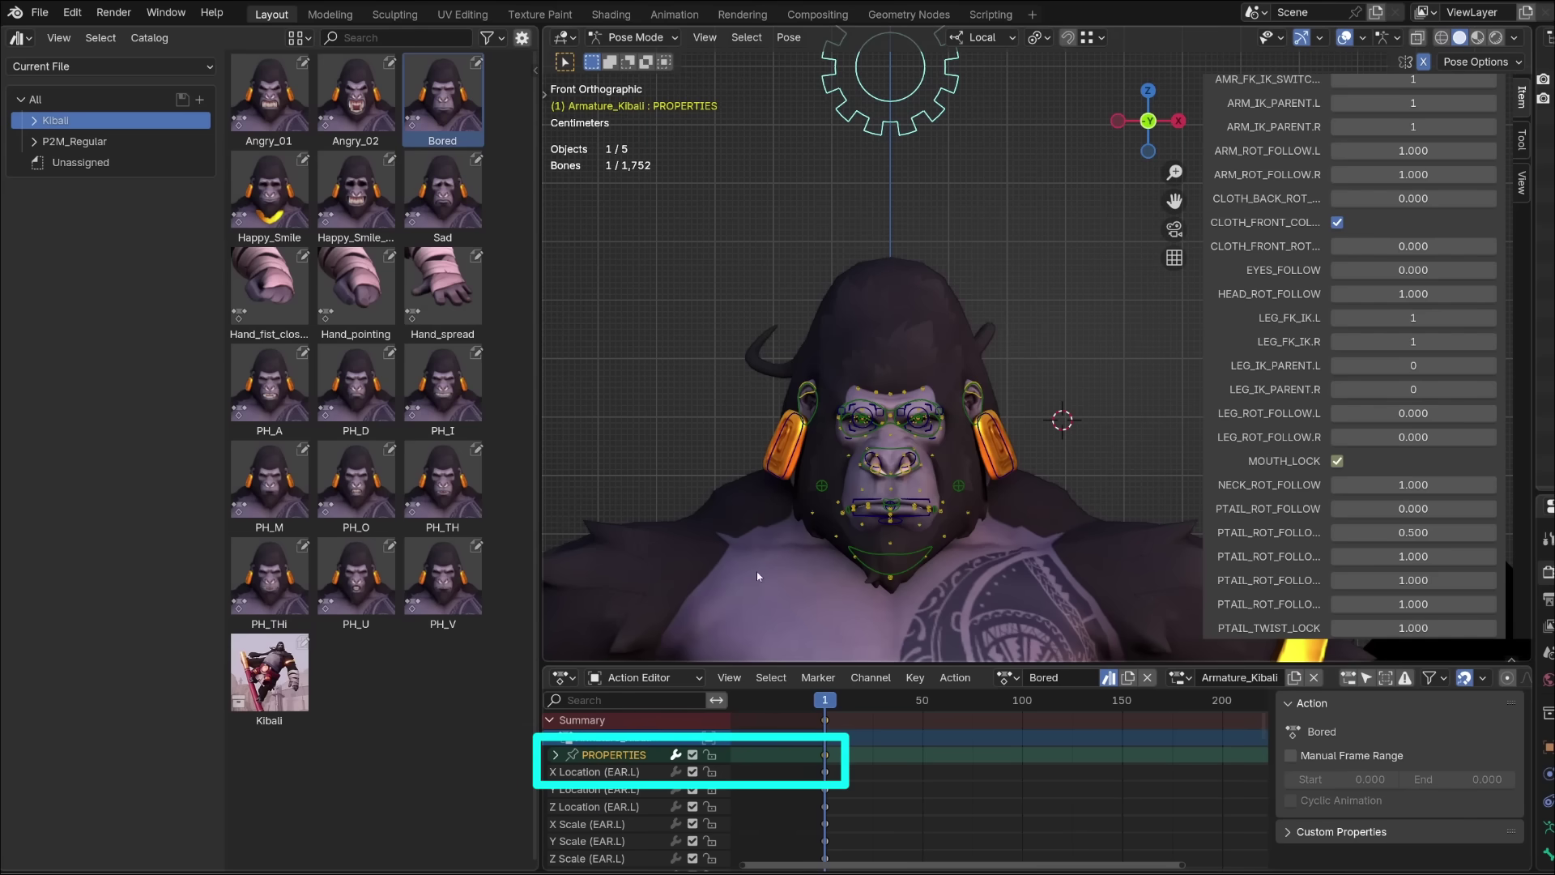
click(555, 754)
click(645, 463)
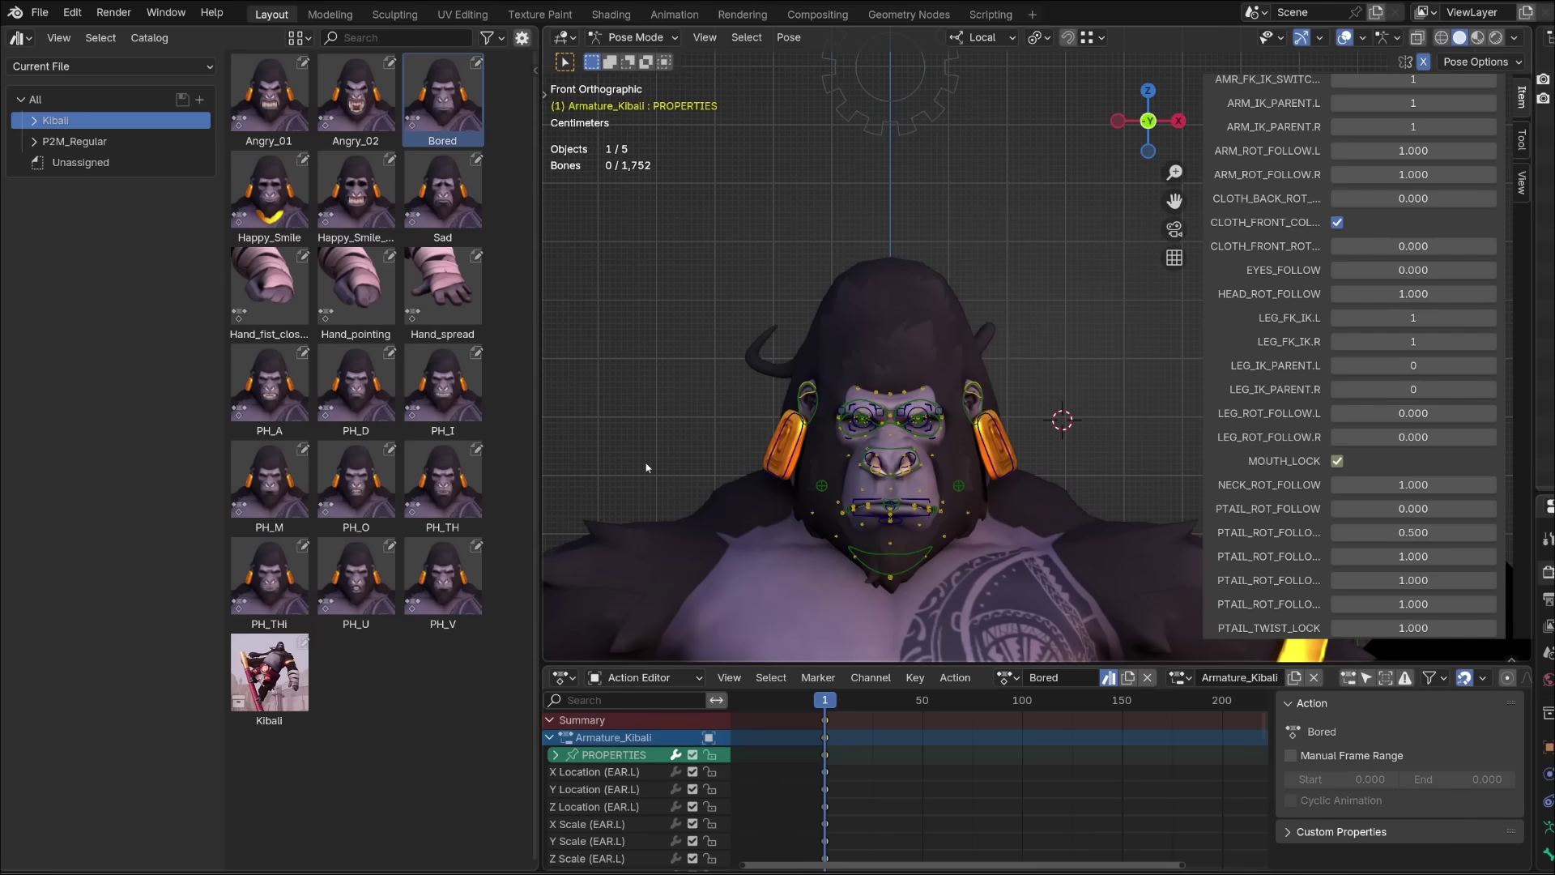
Uncheck MOUTH_LOCK, clear all face transforms, and pull the JAW bone down to open the mouth.
click(1337, 460)
key(a)
key(alt+g)
key(alt+r)
key(alt+s)
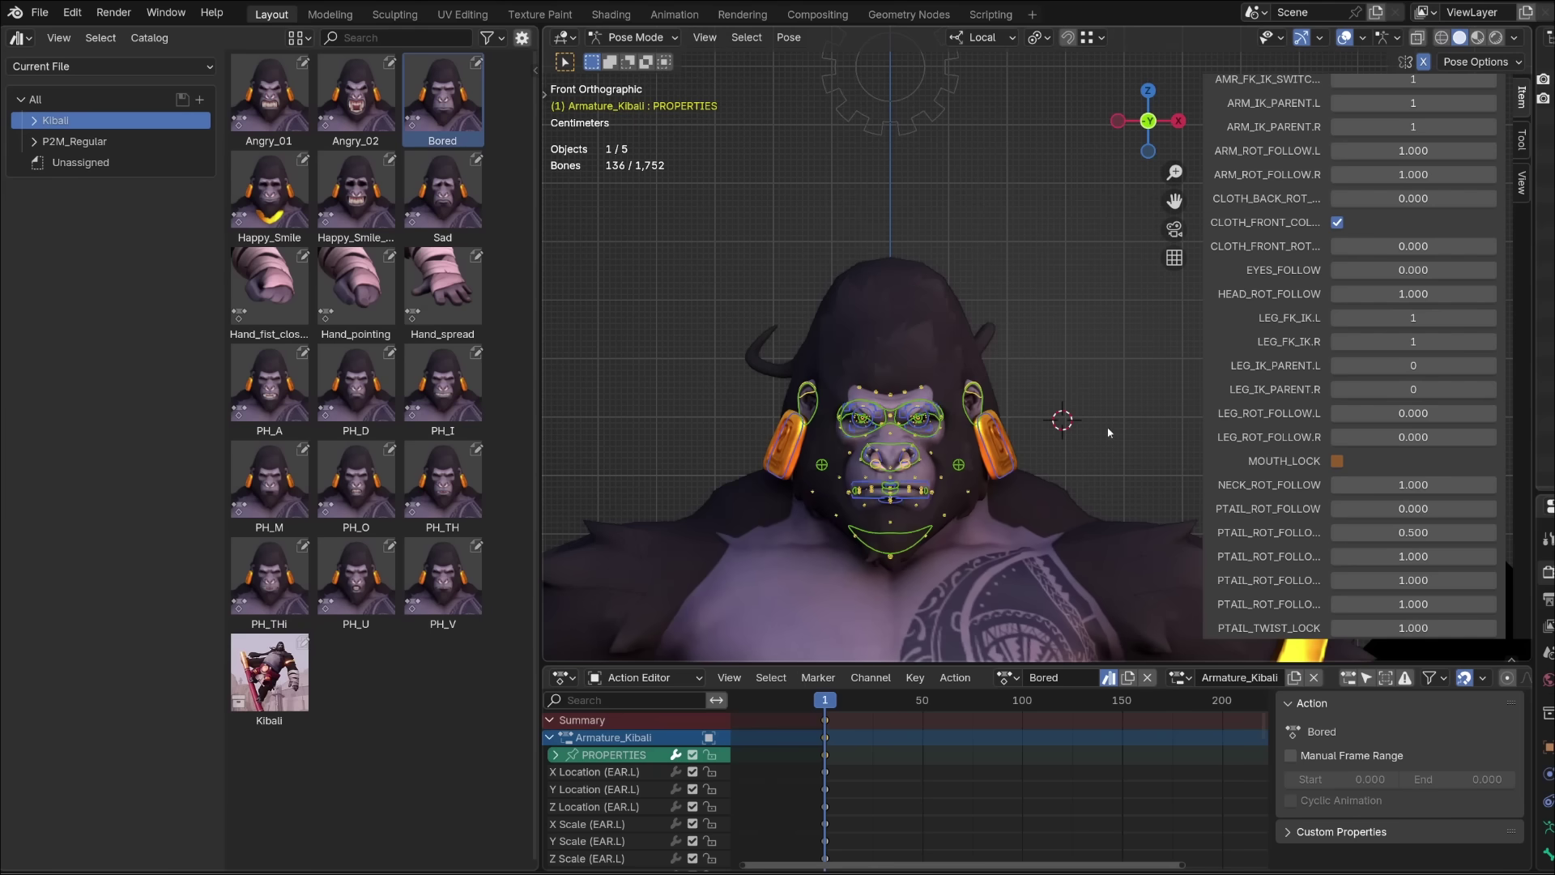
key(alt+a)
click(891, 534)
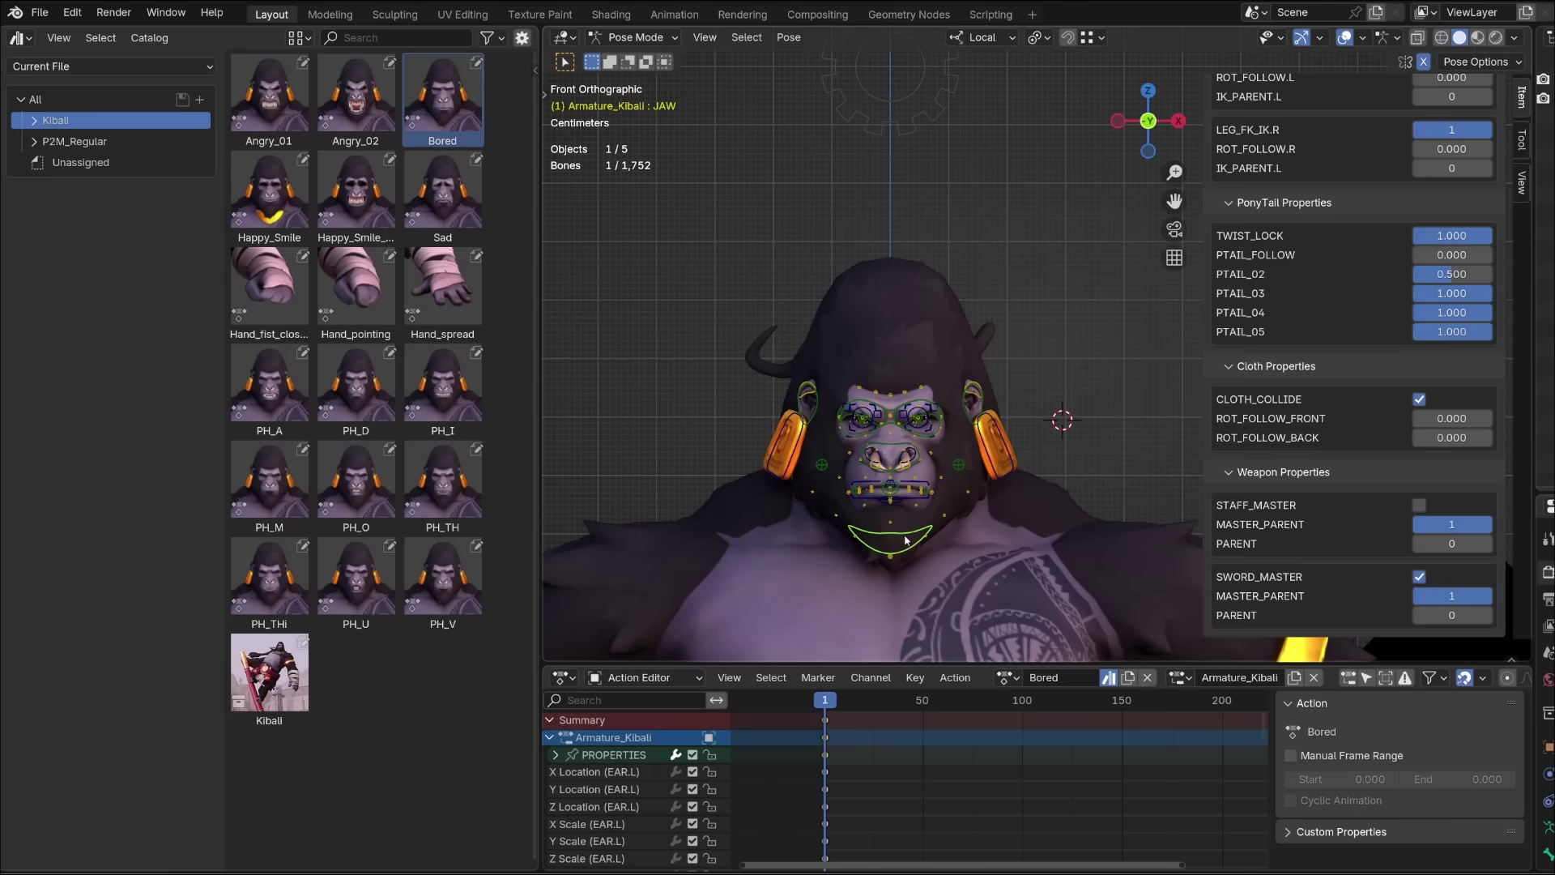
drag(891, 534, 889, 567)
key(alt+a)
Reapply the Bored pose, then turn MOUTH_LOCK off and swing the jaw wider open.
double_click(454, 123)
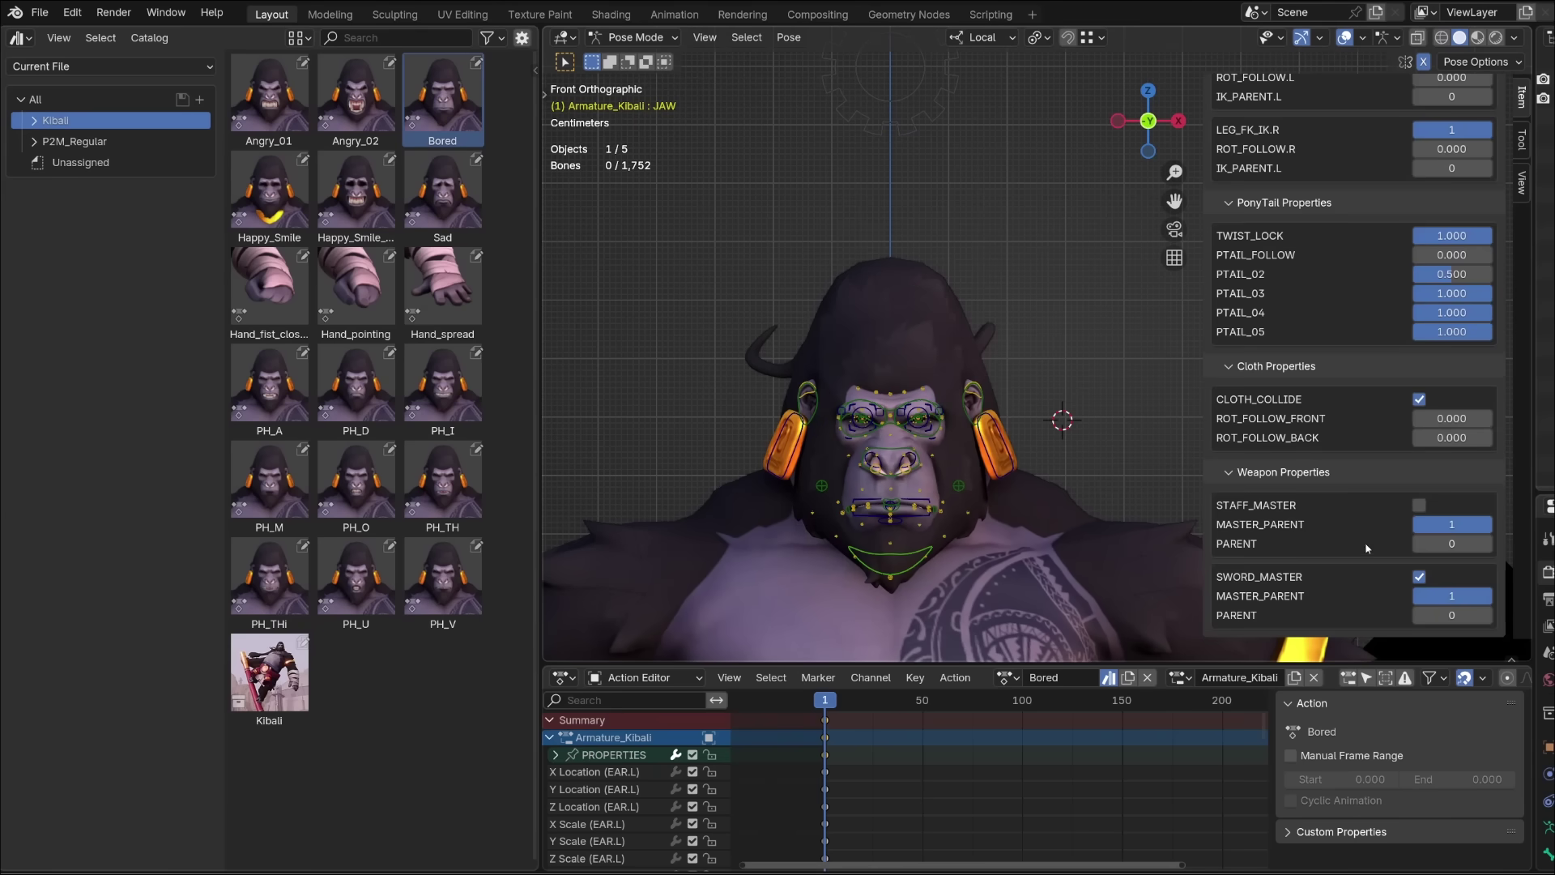
scroll(1386, 552, up, 14)
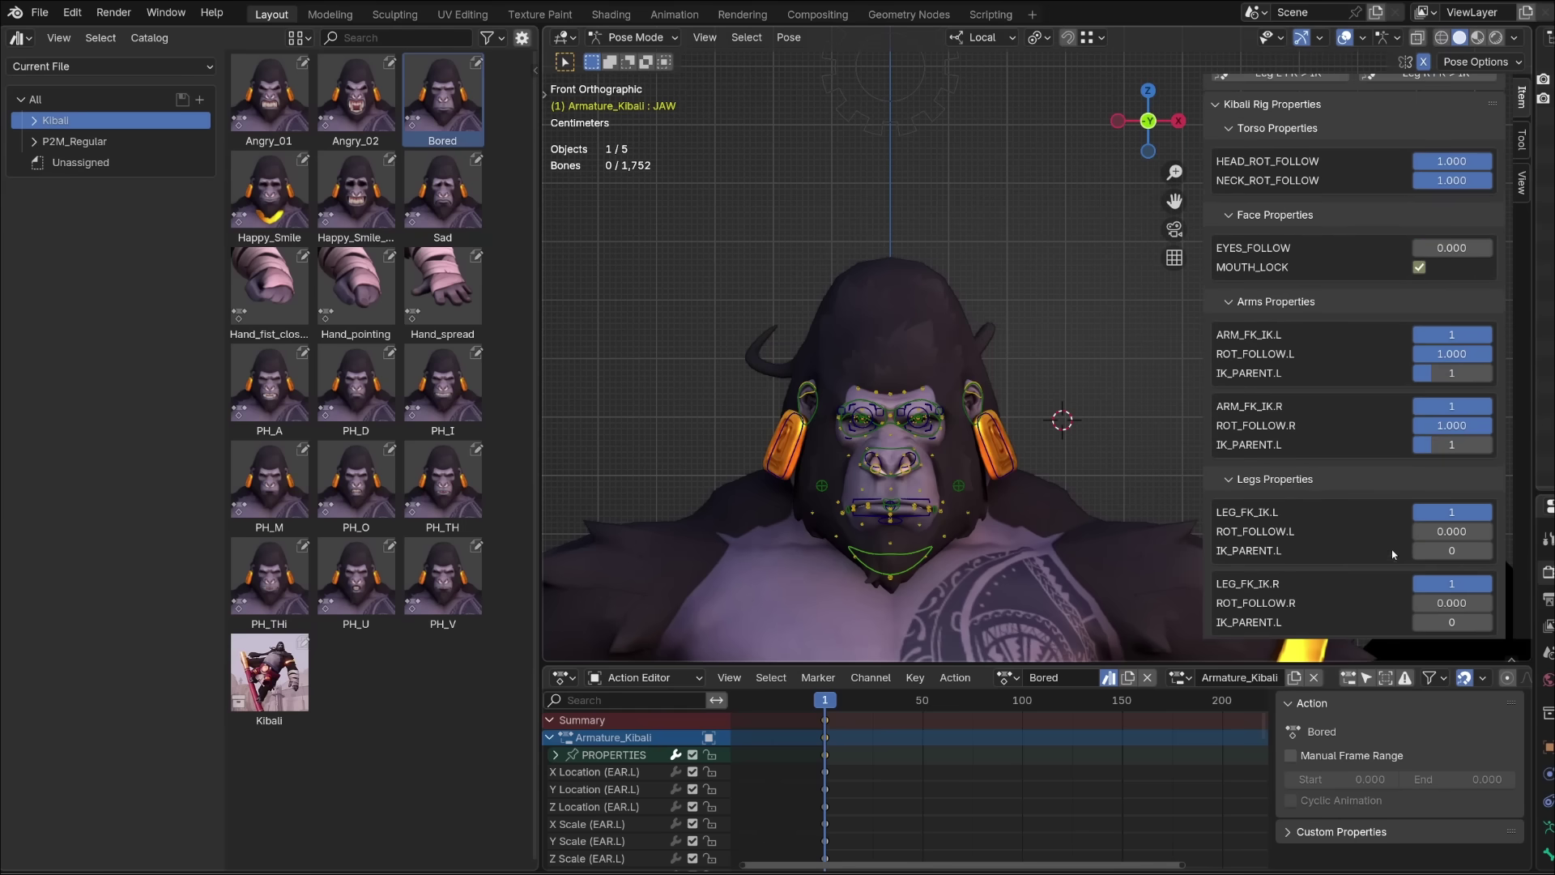
click(1419, 268)
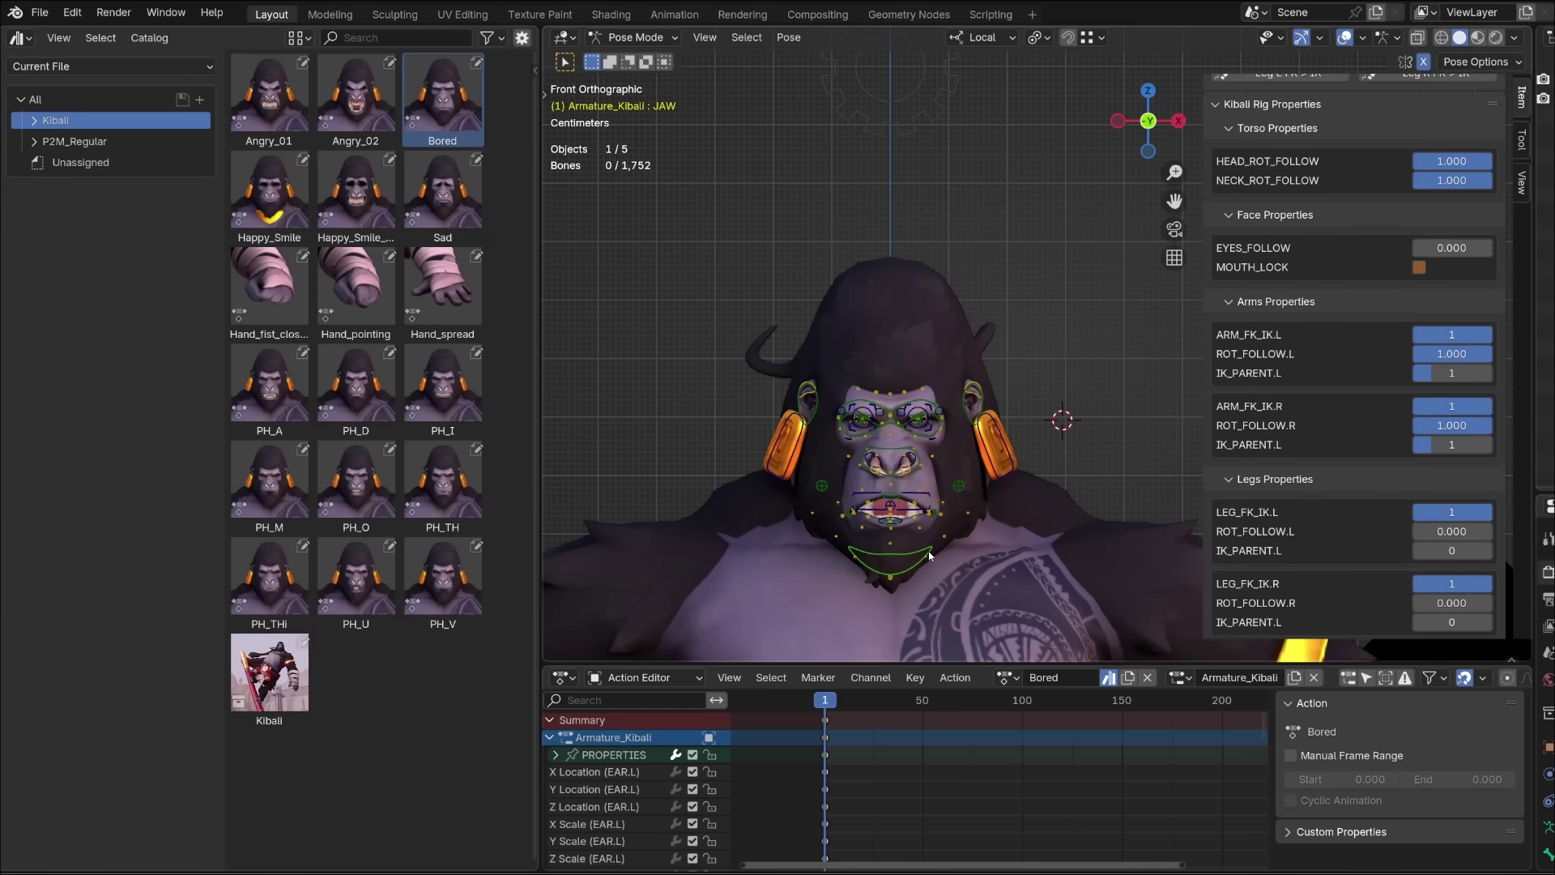
drag(931, 556, 1021, 431)
click(1419, 268)
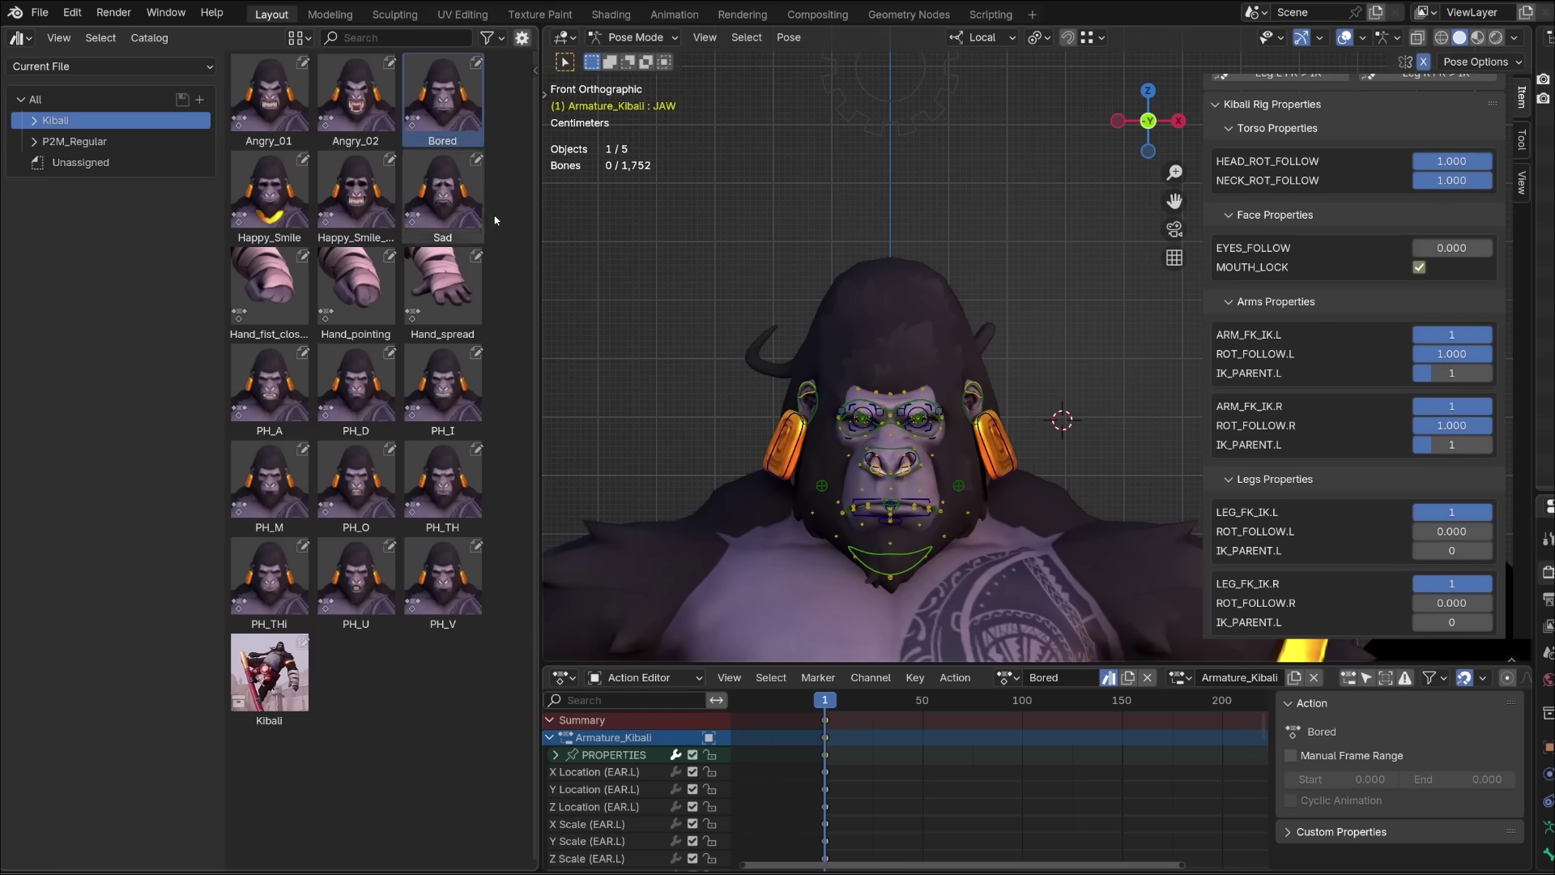
click(1419, 267)
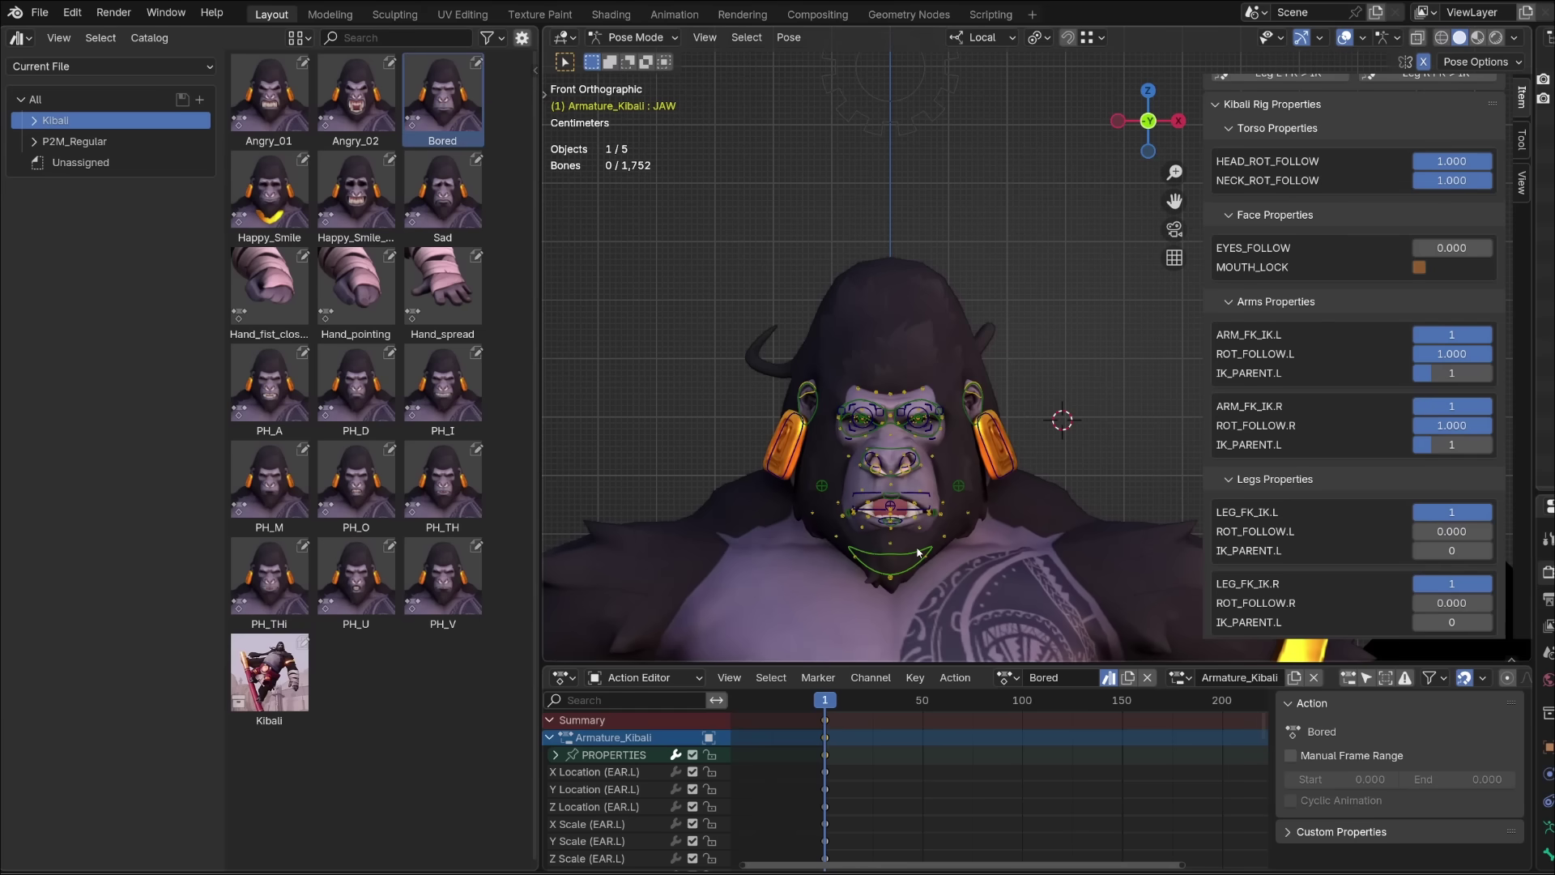
drag(918, 553, 990, 553)
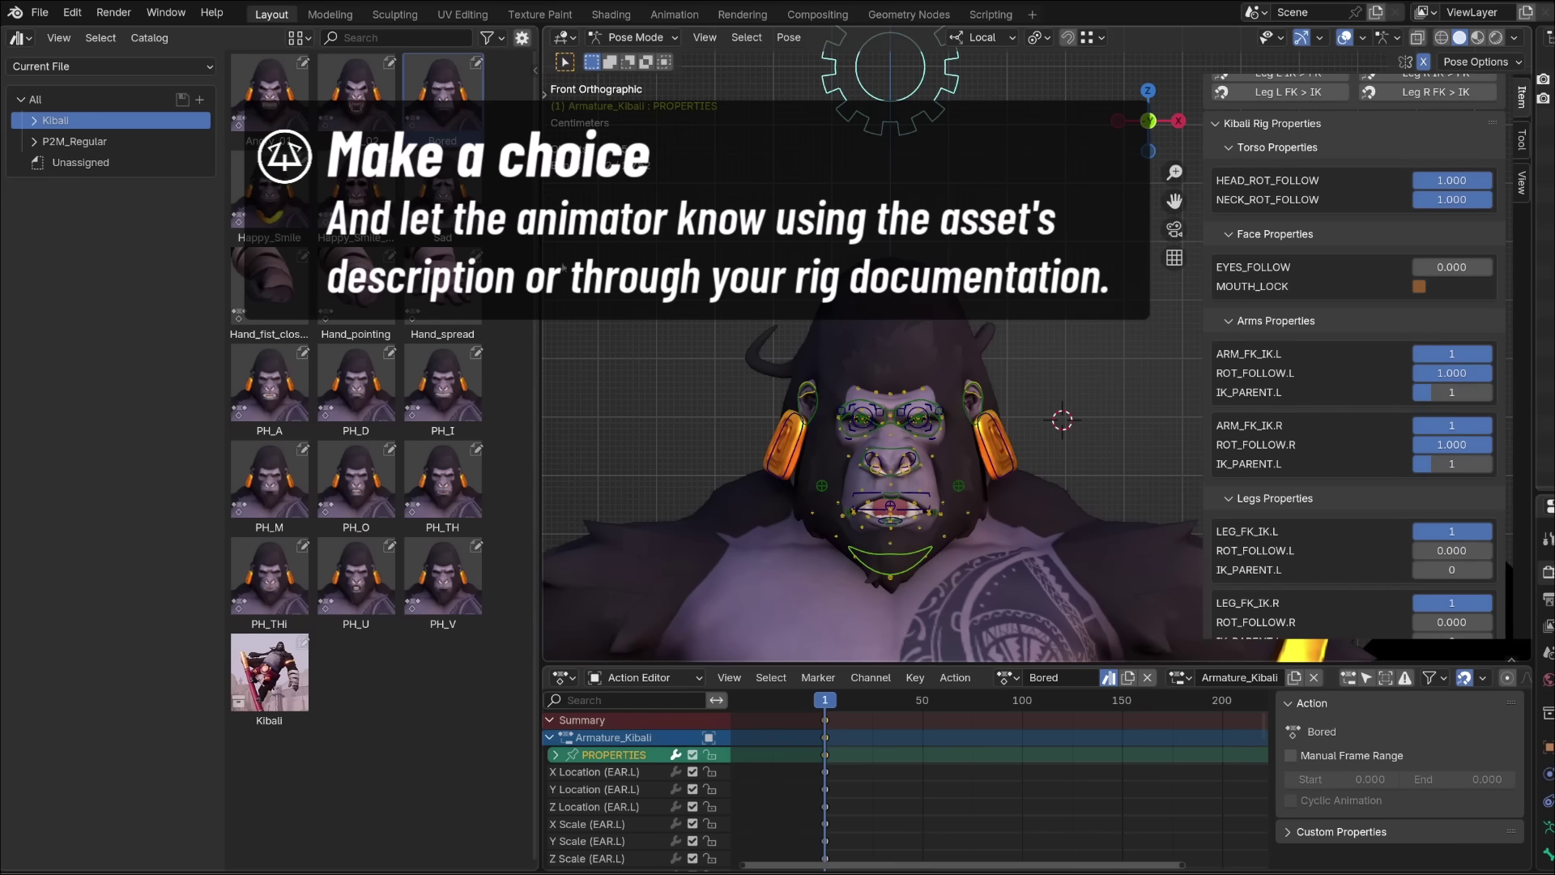
click(1419, 286)
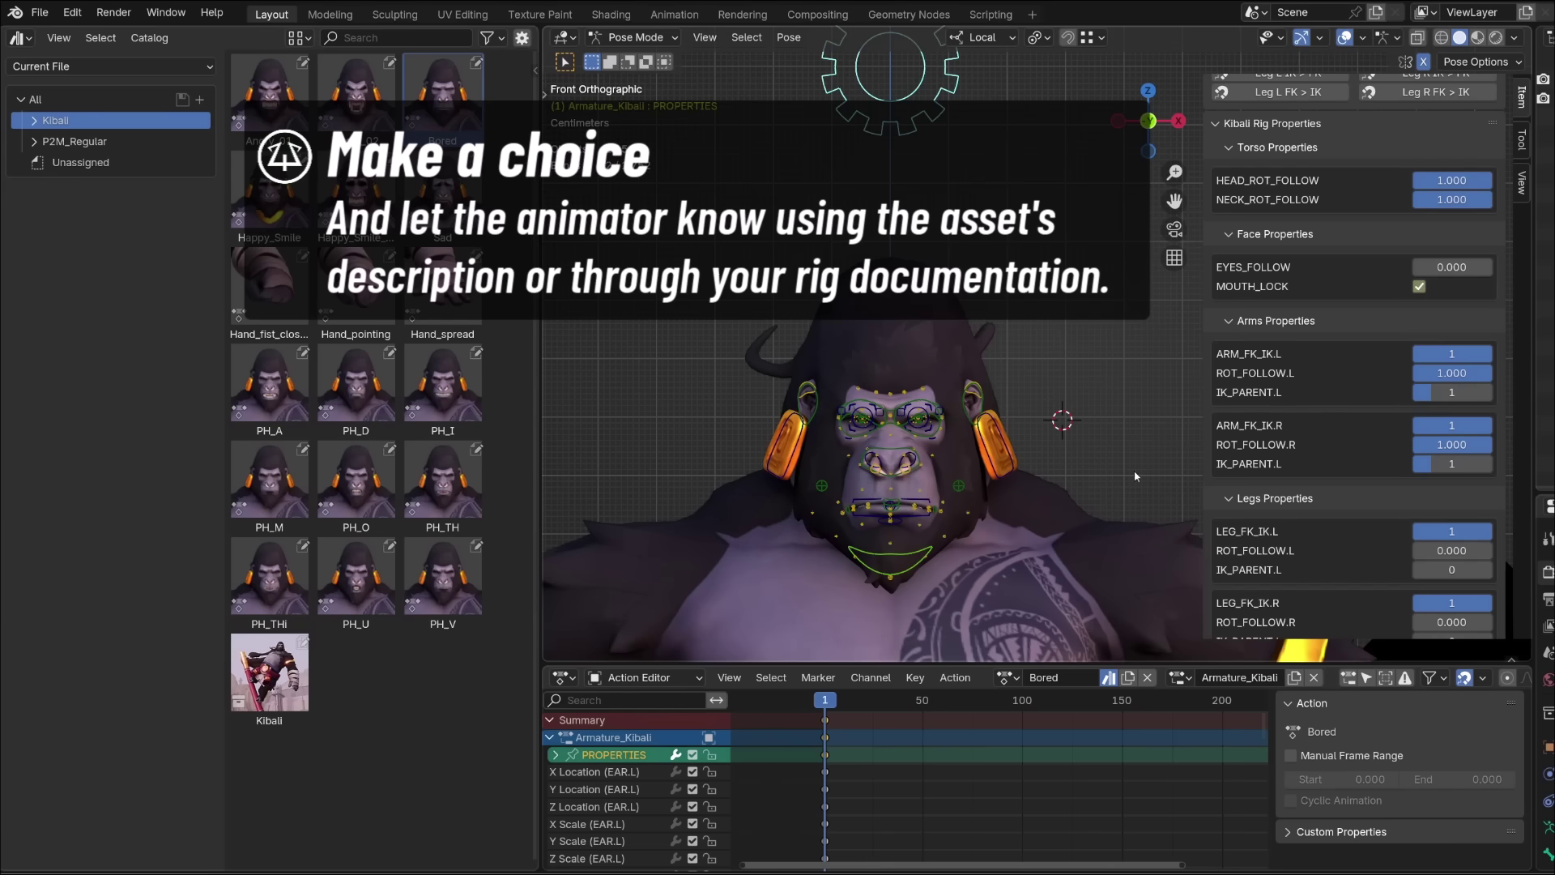